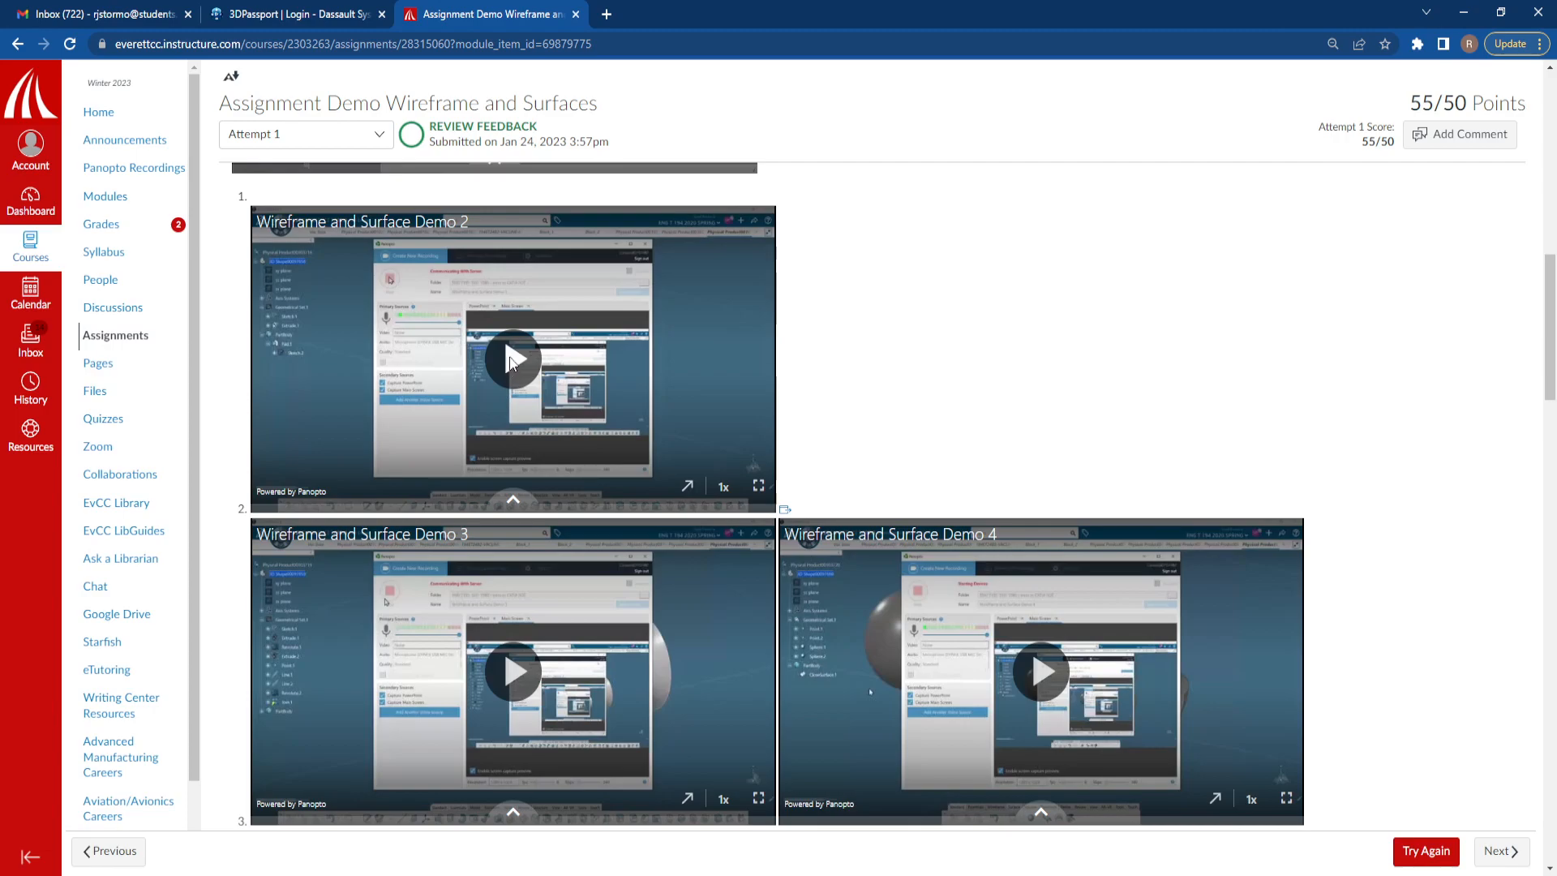
Play the Wireframe and Surface Demo 2 video in full screen
left_click(511, 361)
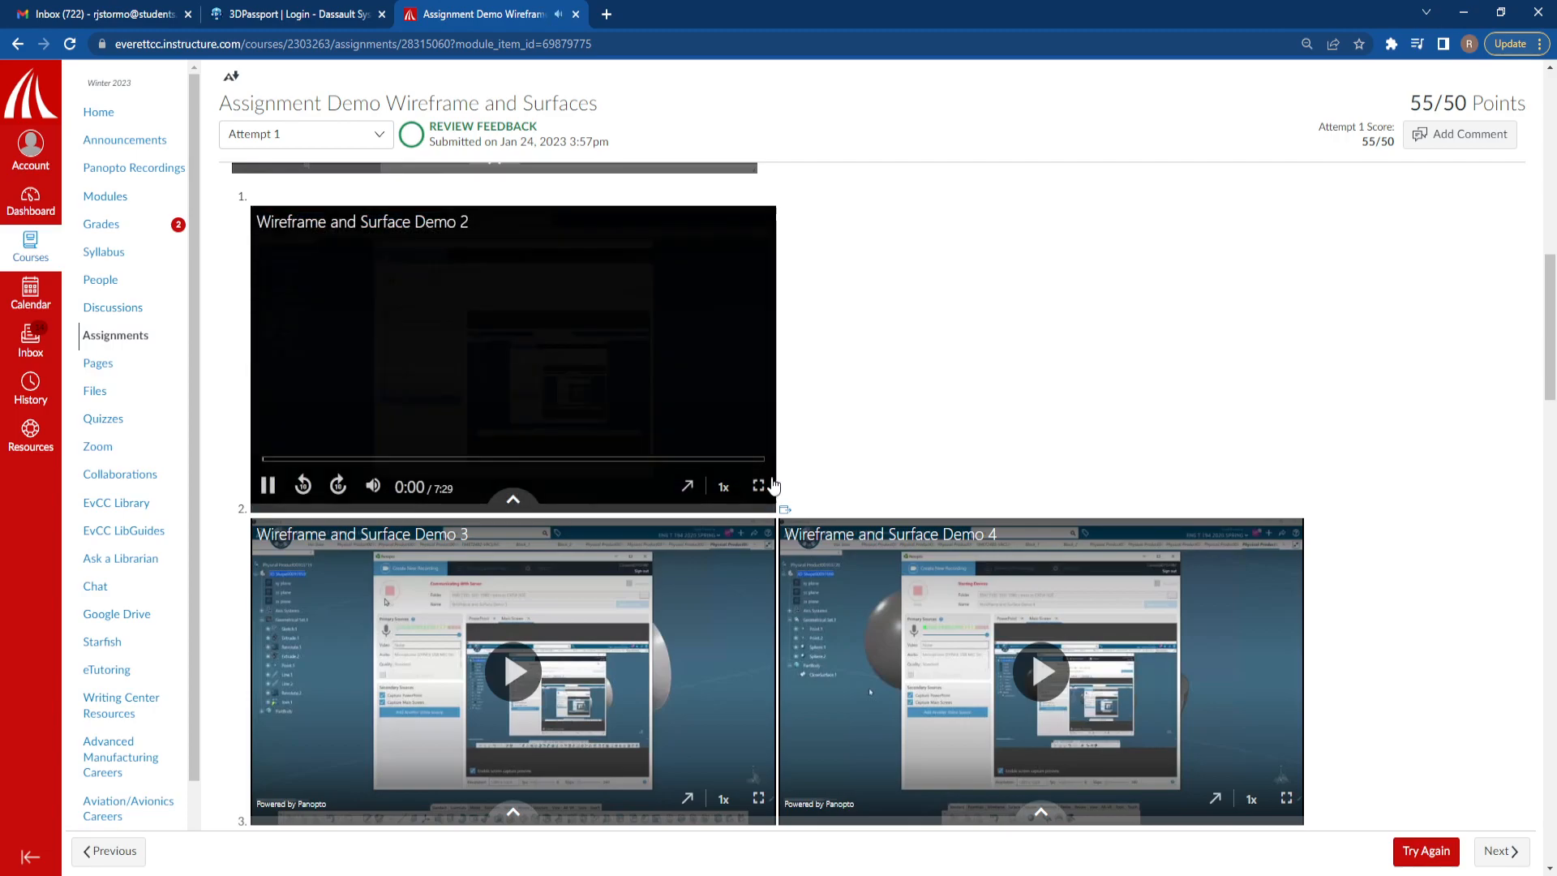
left_click(758, 485)
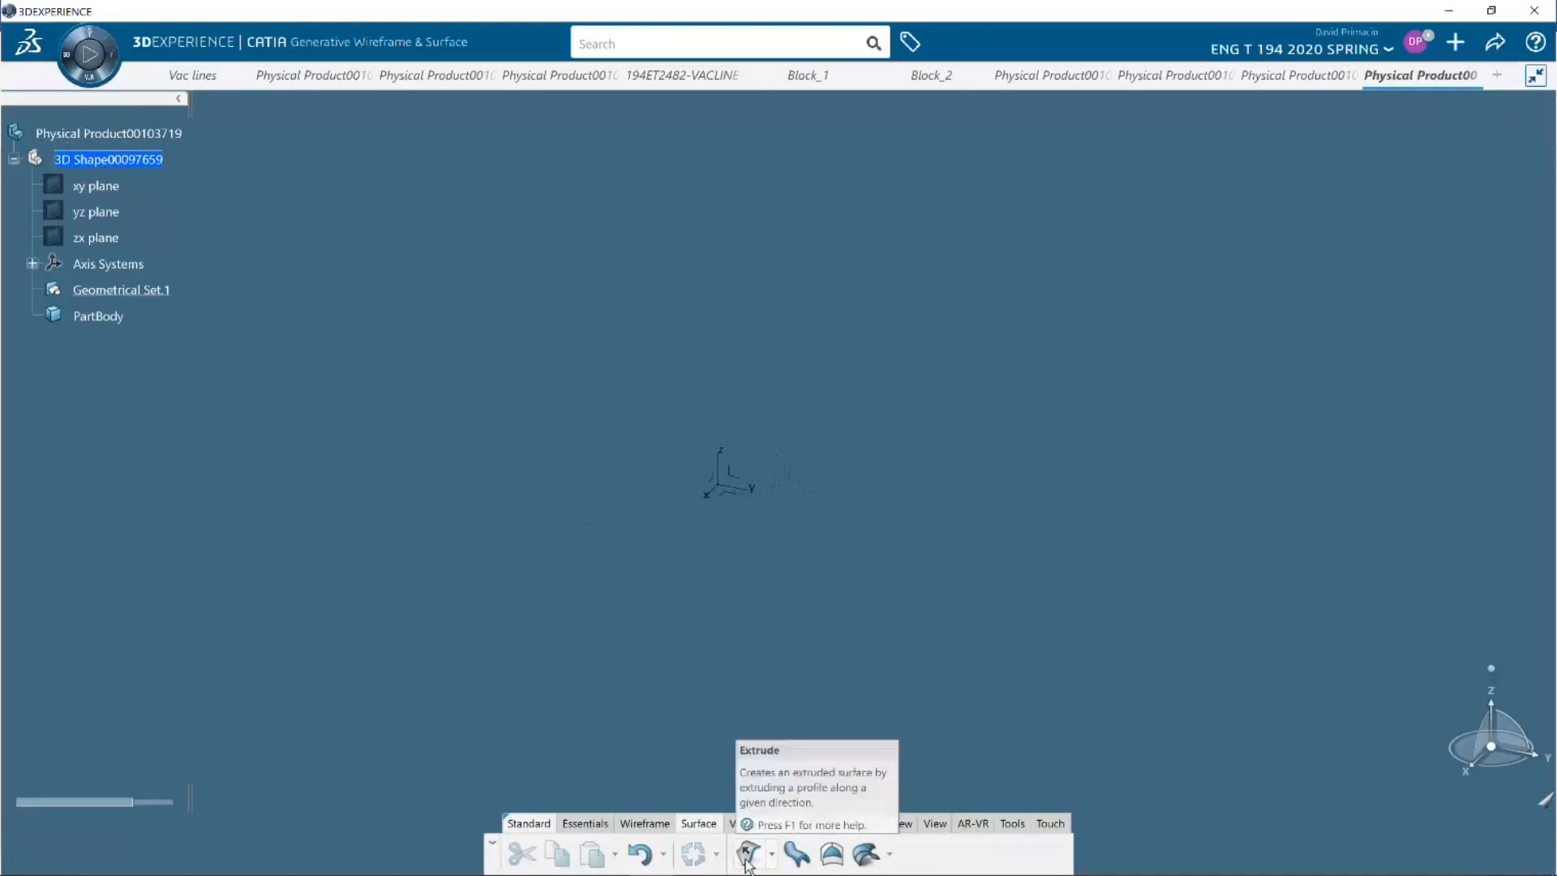
Create a 10 in extruded surface from a wavy four-point spline sketched on the yz plane
left_click(742, 479)
left_click(859, 409)
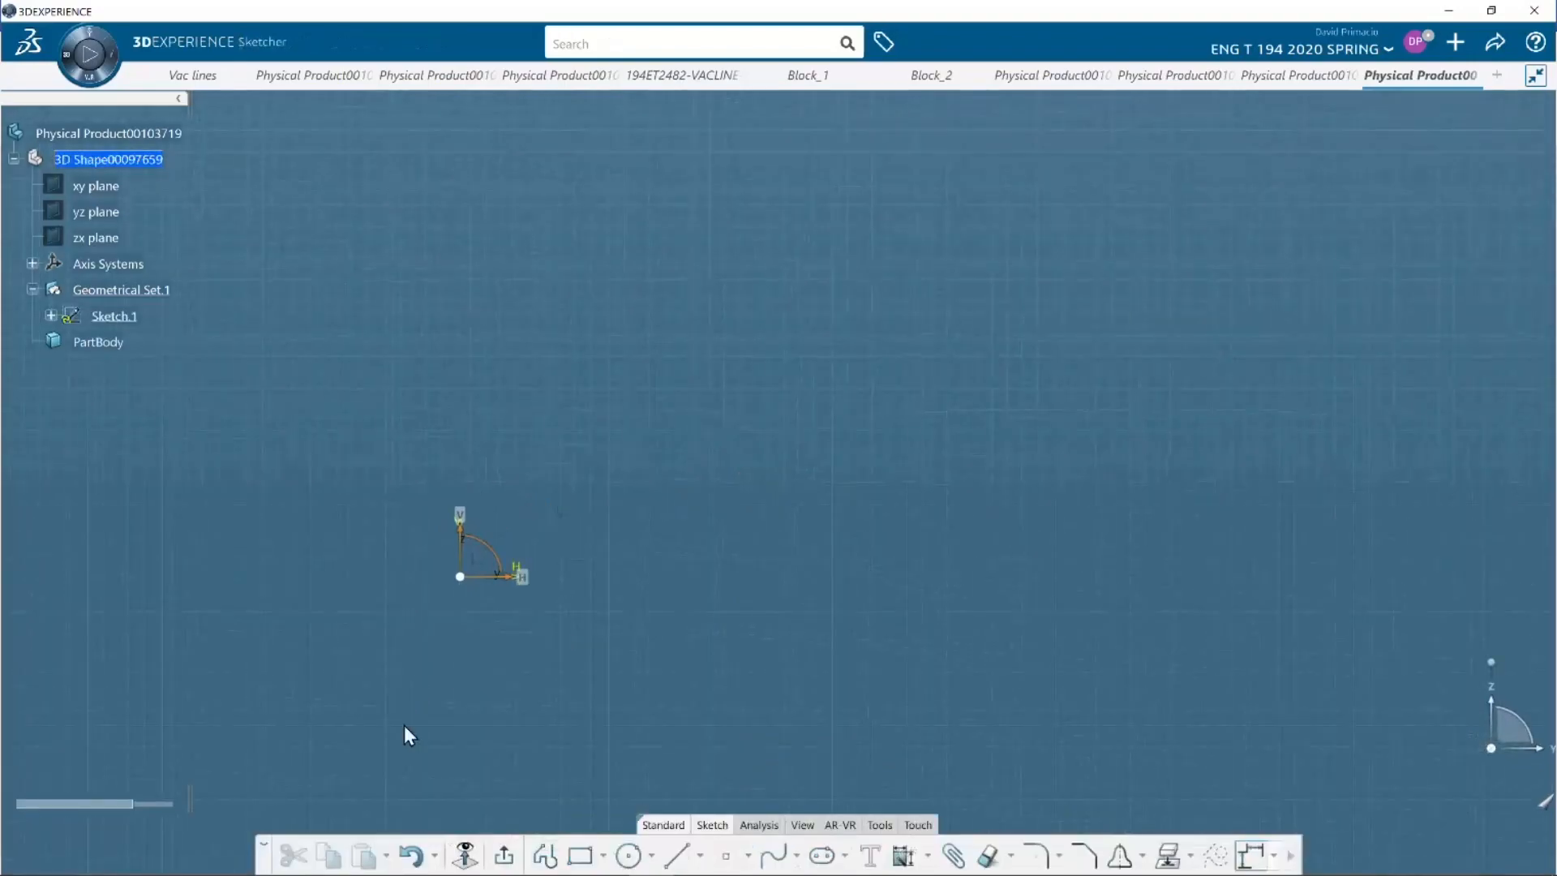
left_click(772, 853)
left_click(551, 356)
left_click(773, 281)
left_click(960, 393)
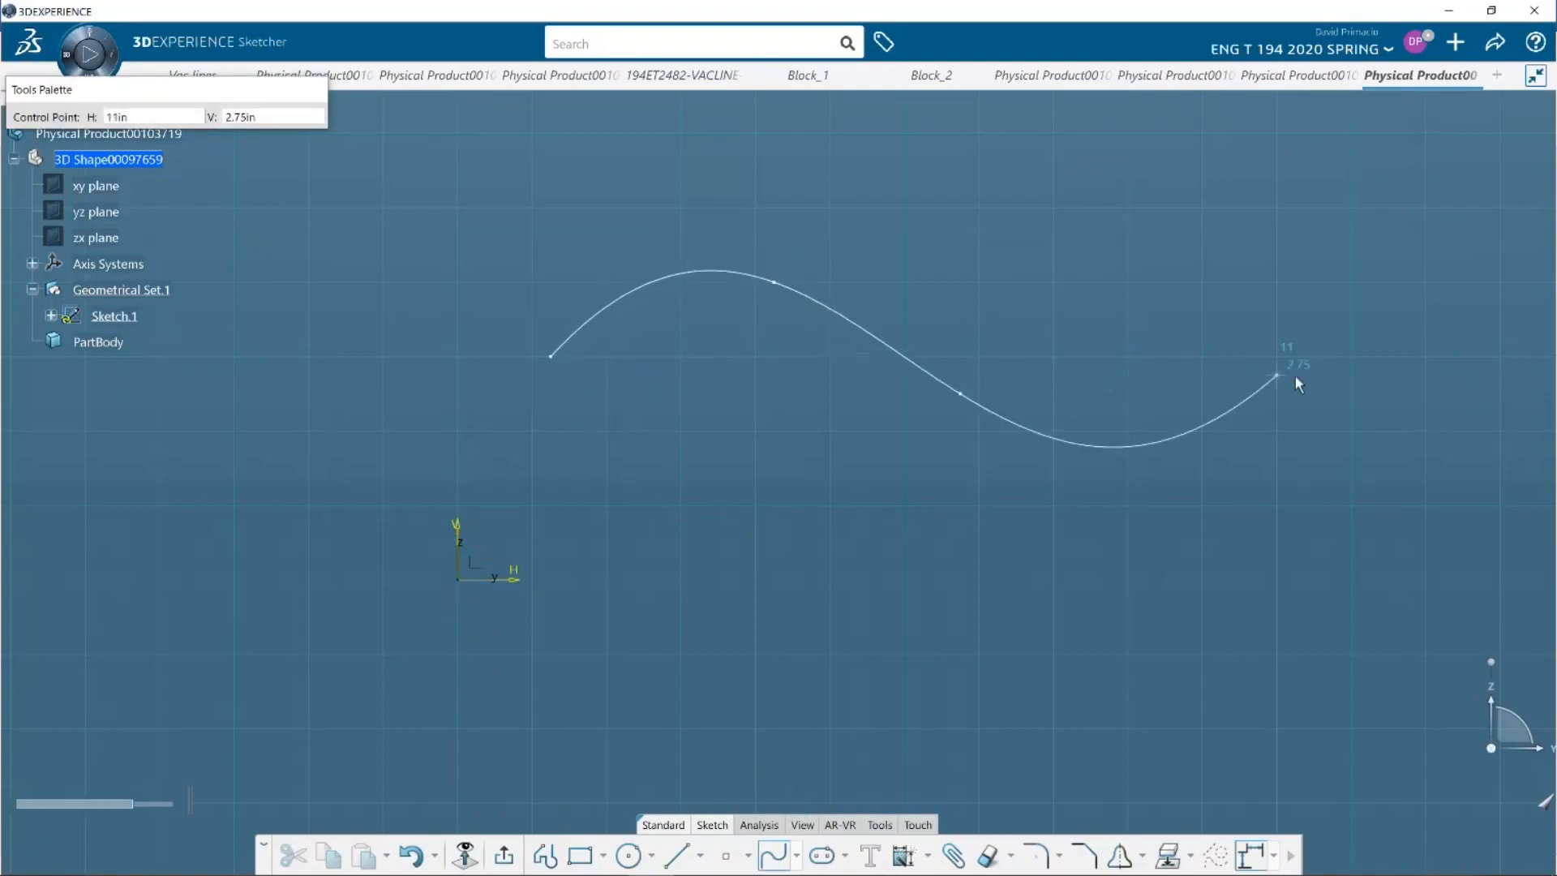
double_click(1296, 375)
left_click(498, 858)
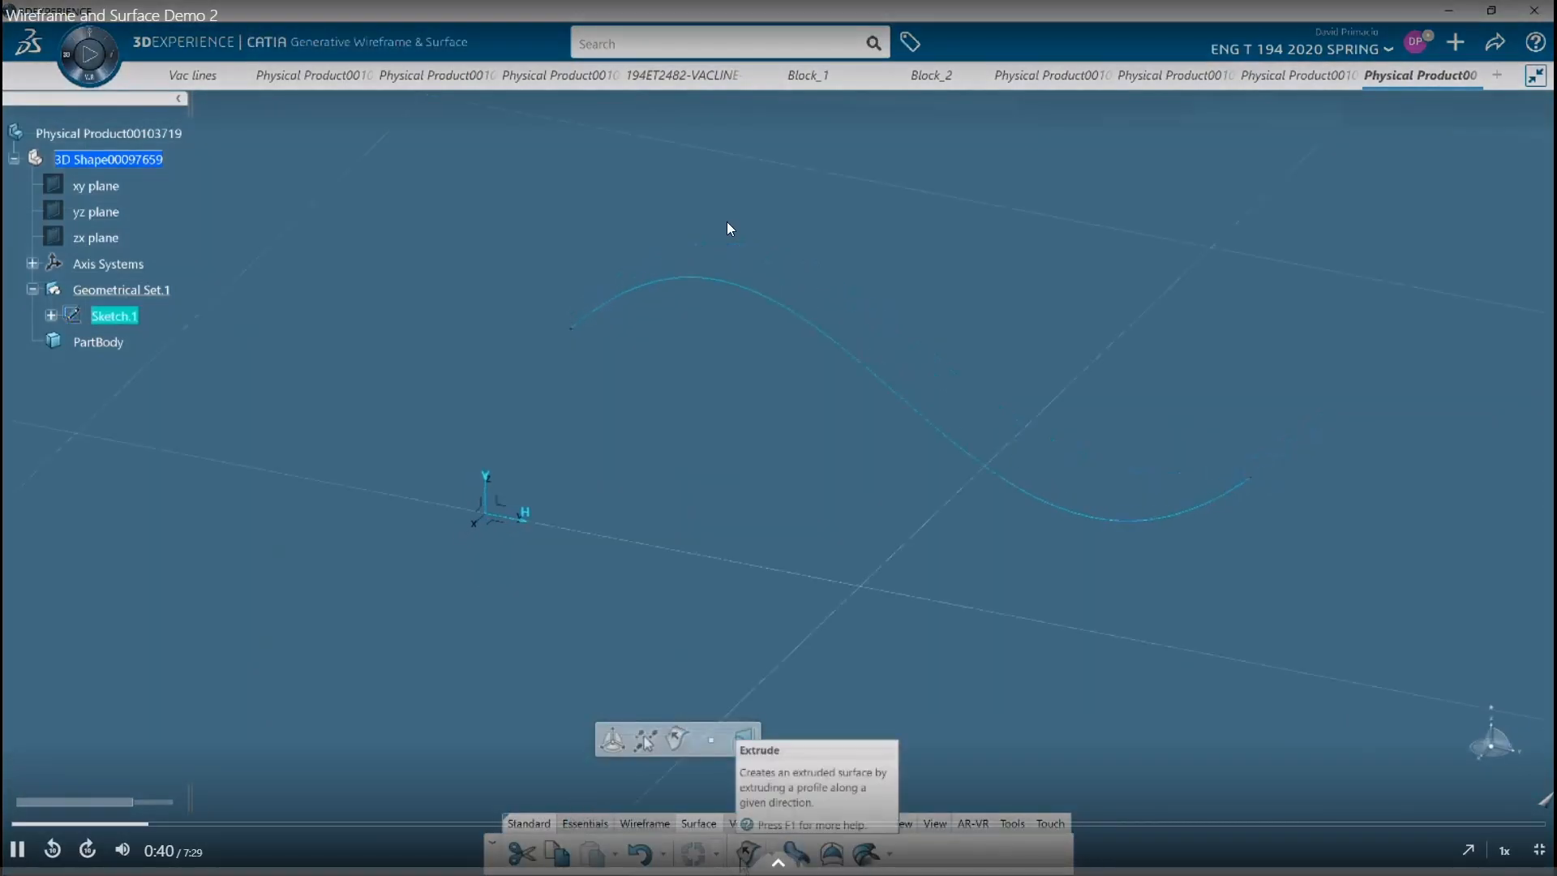
left_click(743, 737)
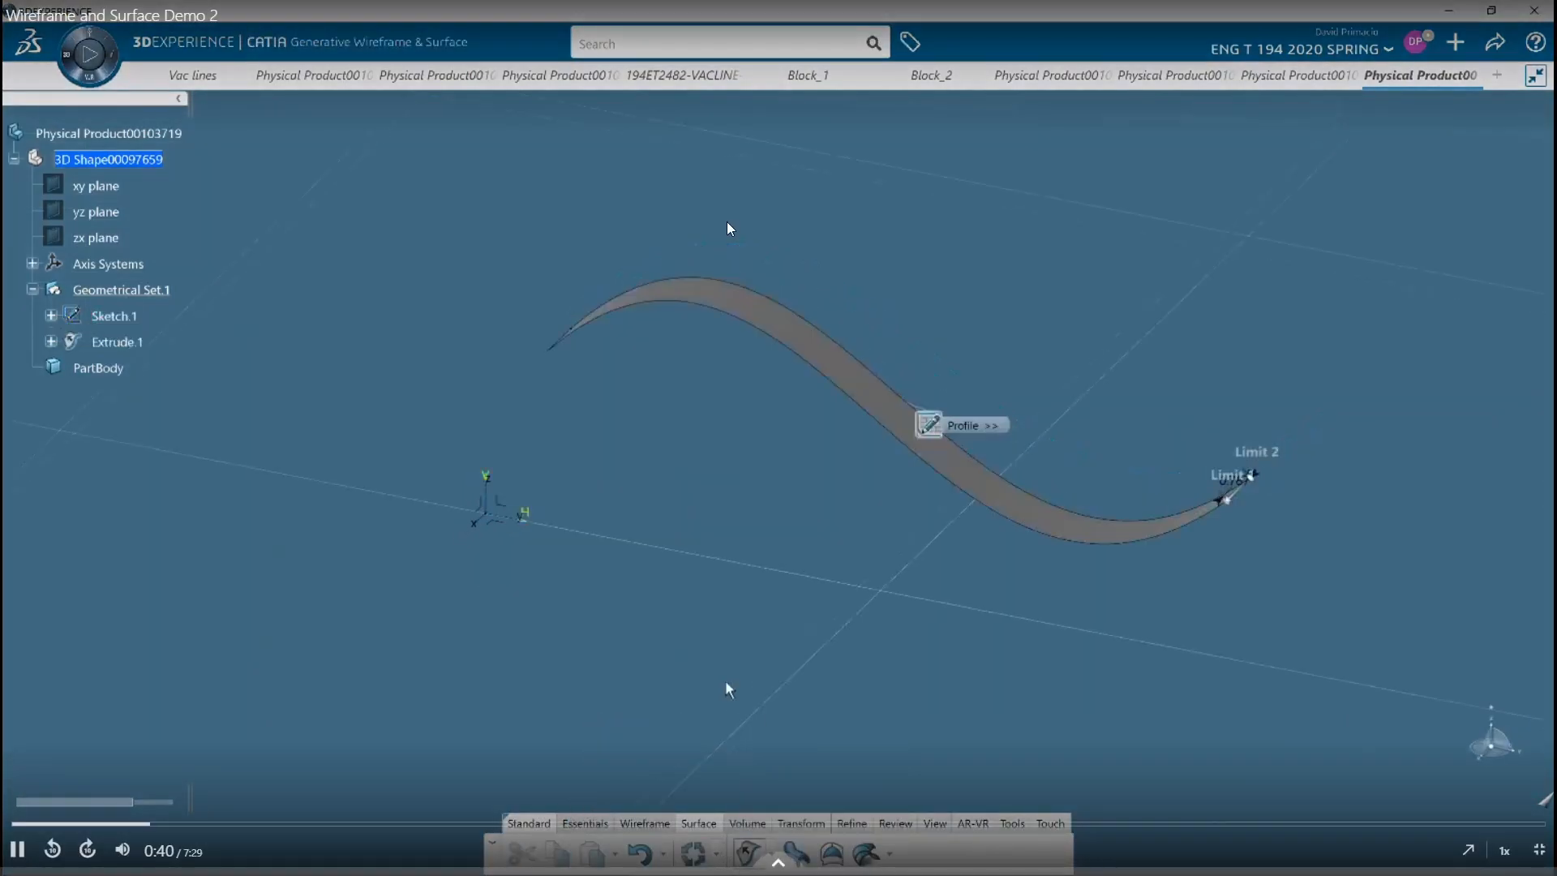
double_click(1296, 572)
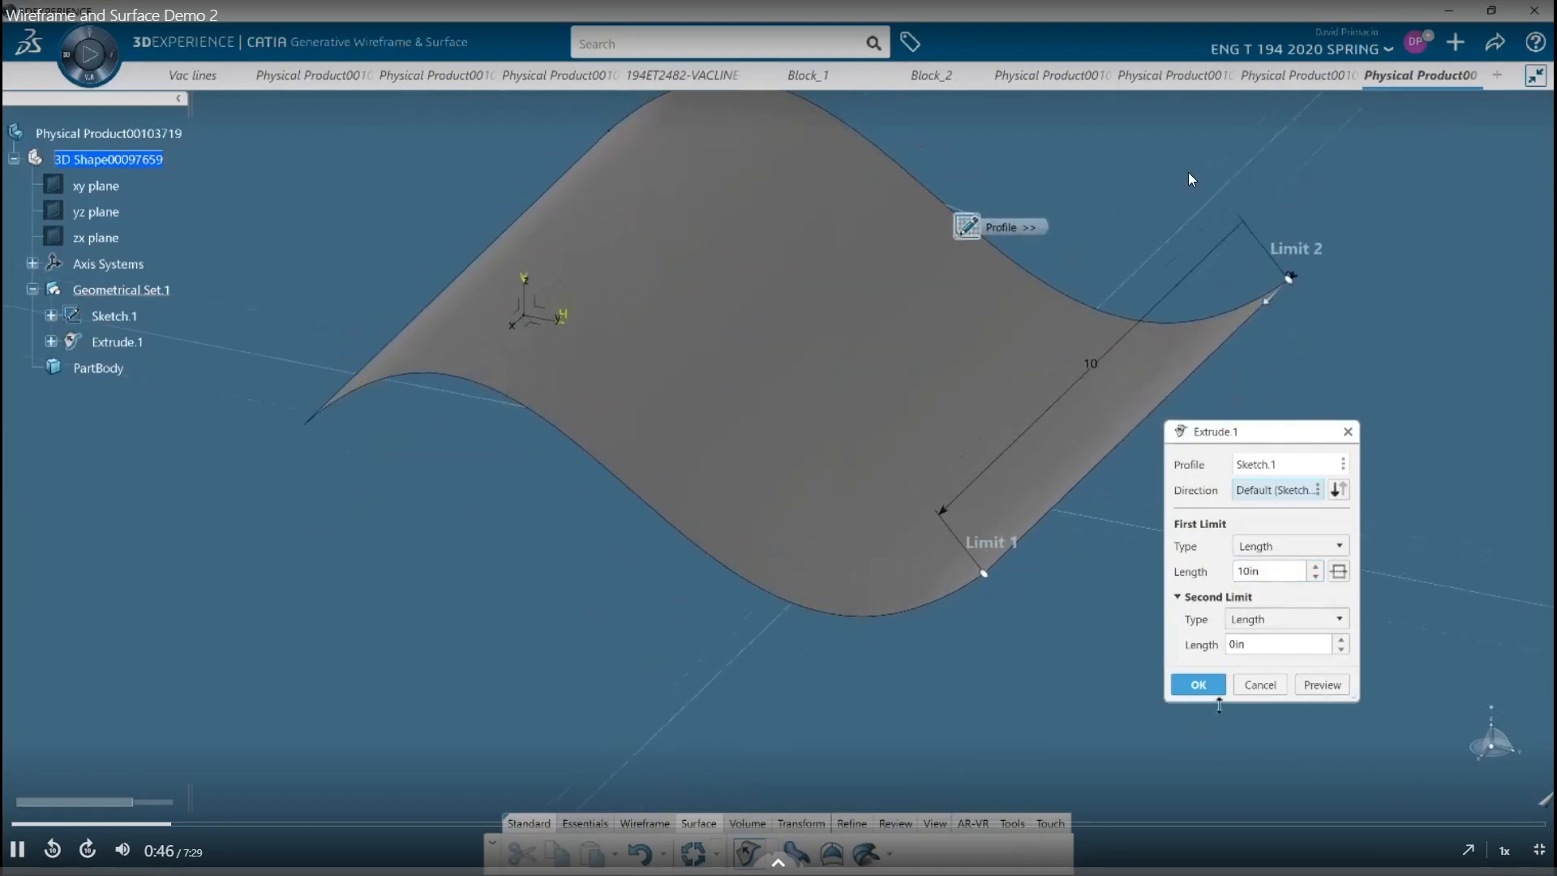
Pause the demo video, switch to SOLIDWORKS and sketch a wavy open four-point spline on the Front Plane
key("space")
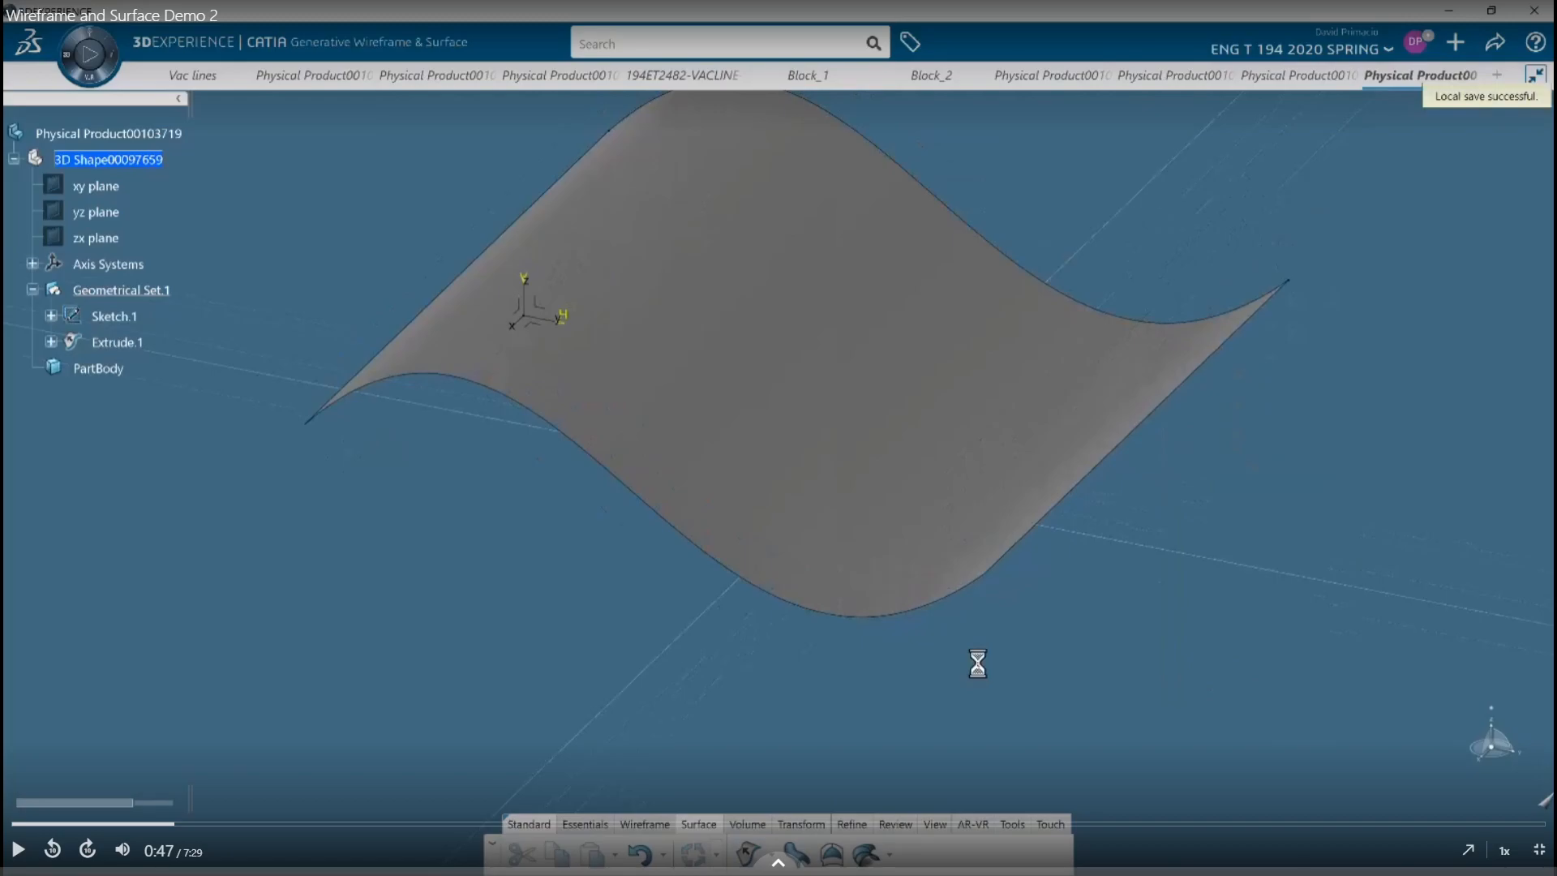
key("ctrl+super+Left")
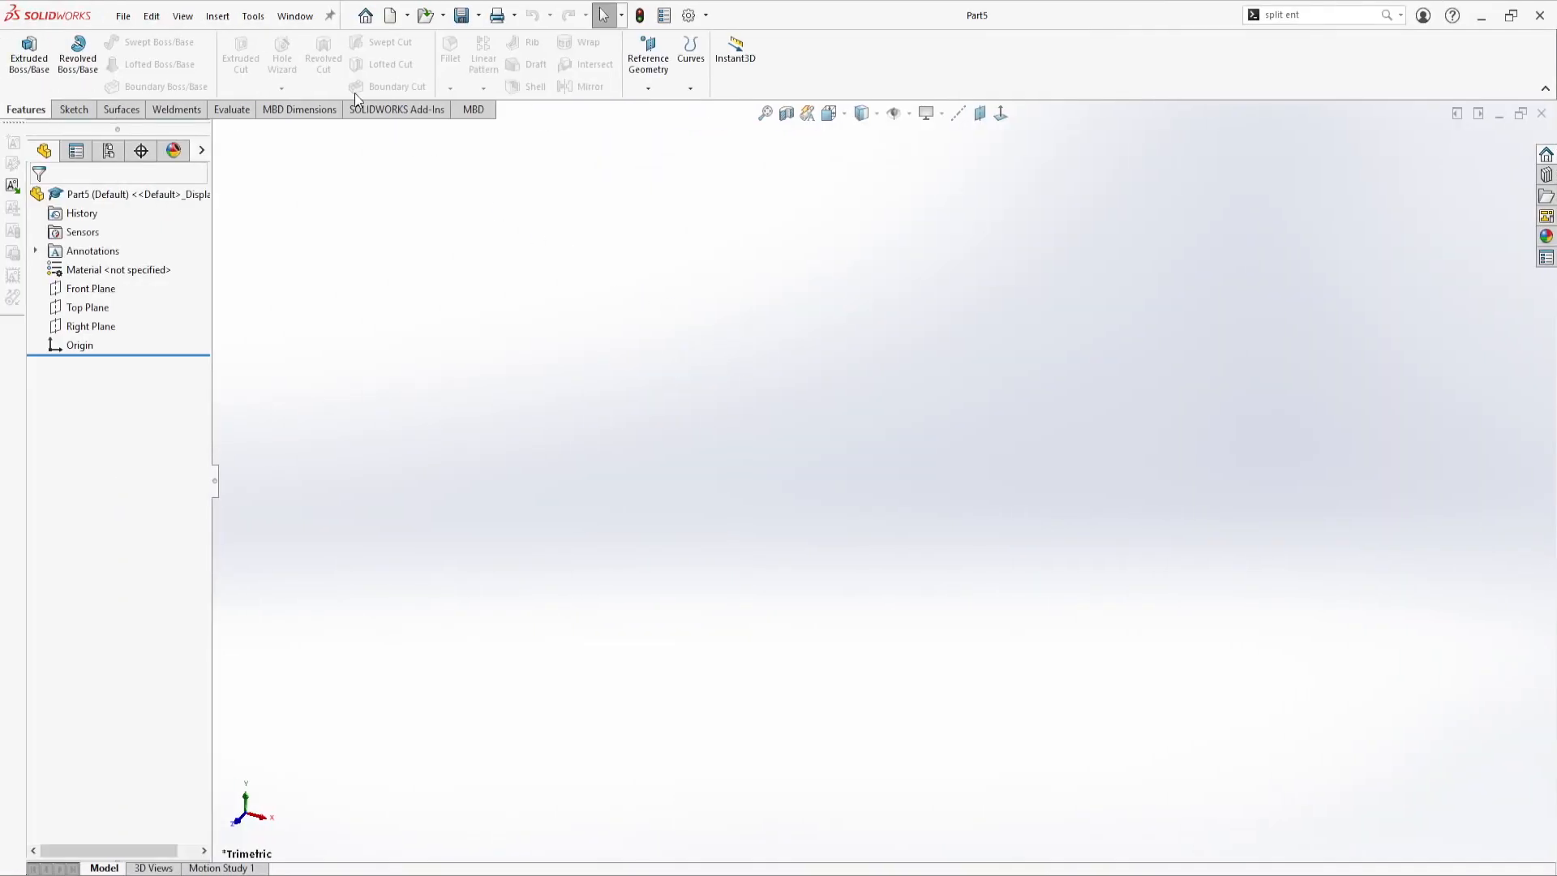
left_click(81, 111)
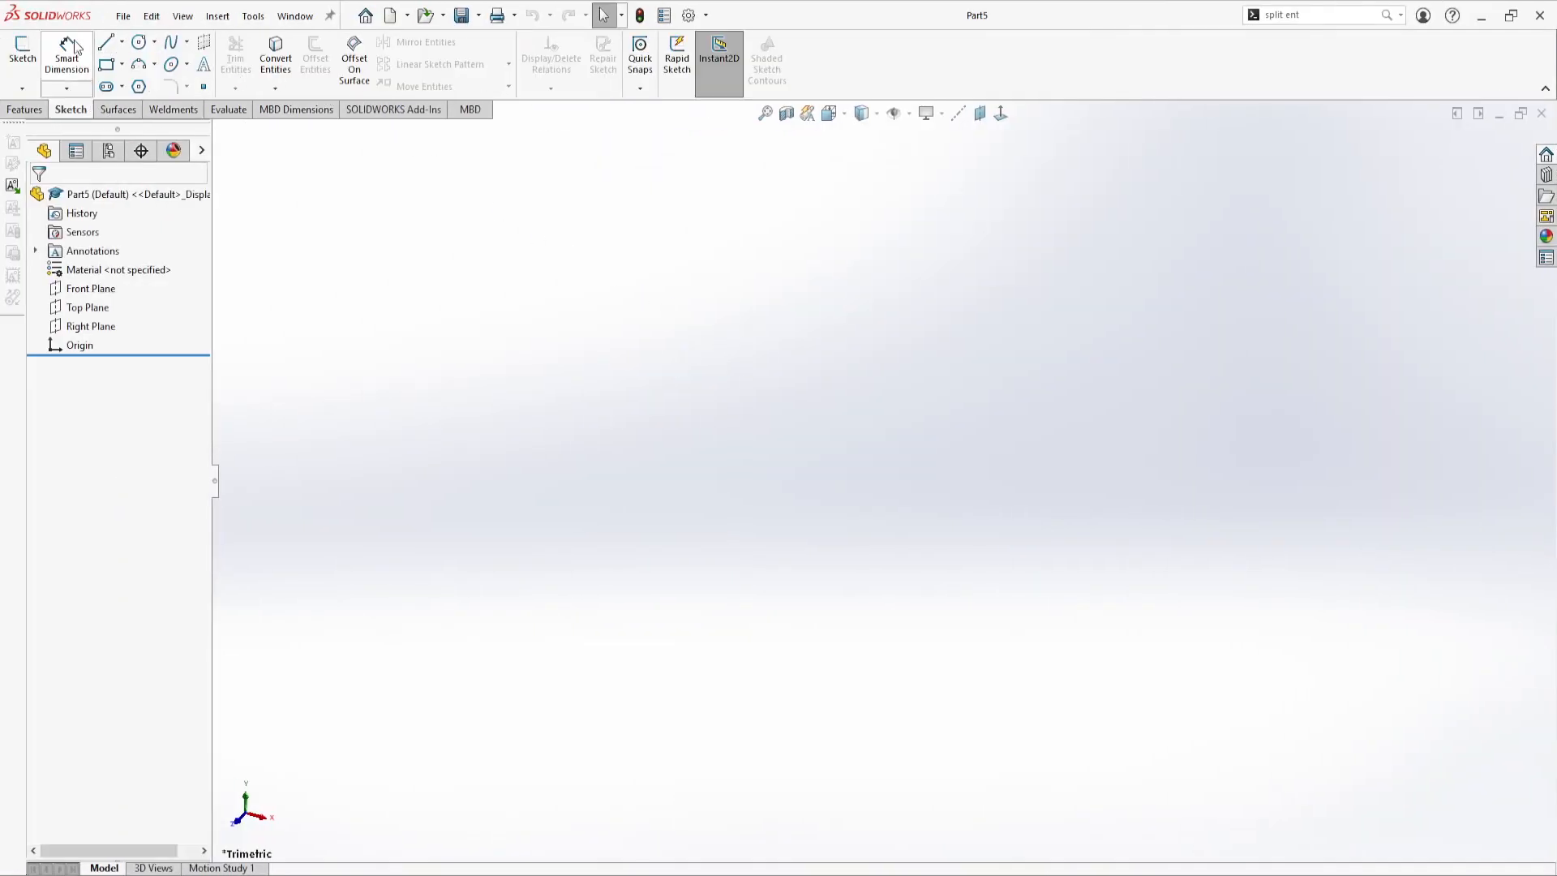
left_click(22, 50)
left_click(661, 293)
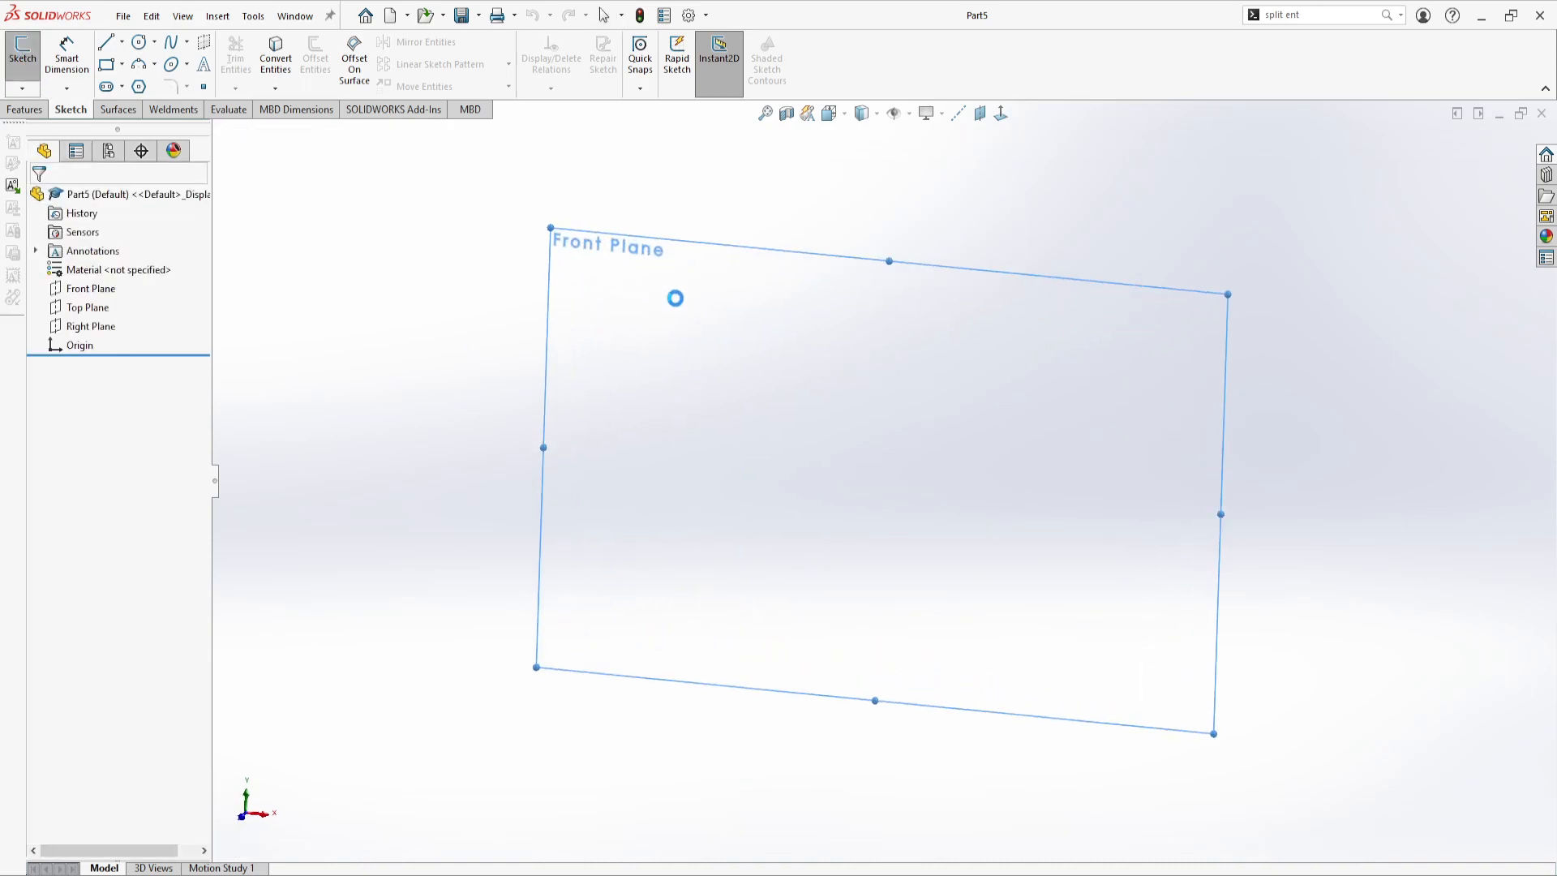
left_click(171, 44)
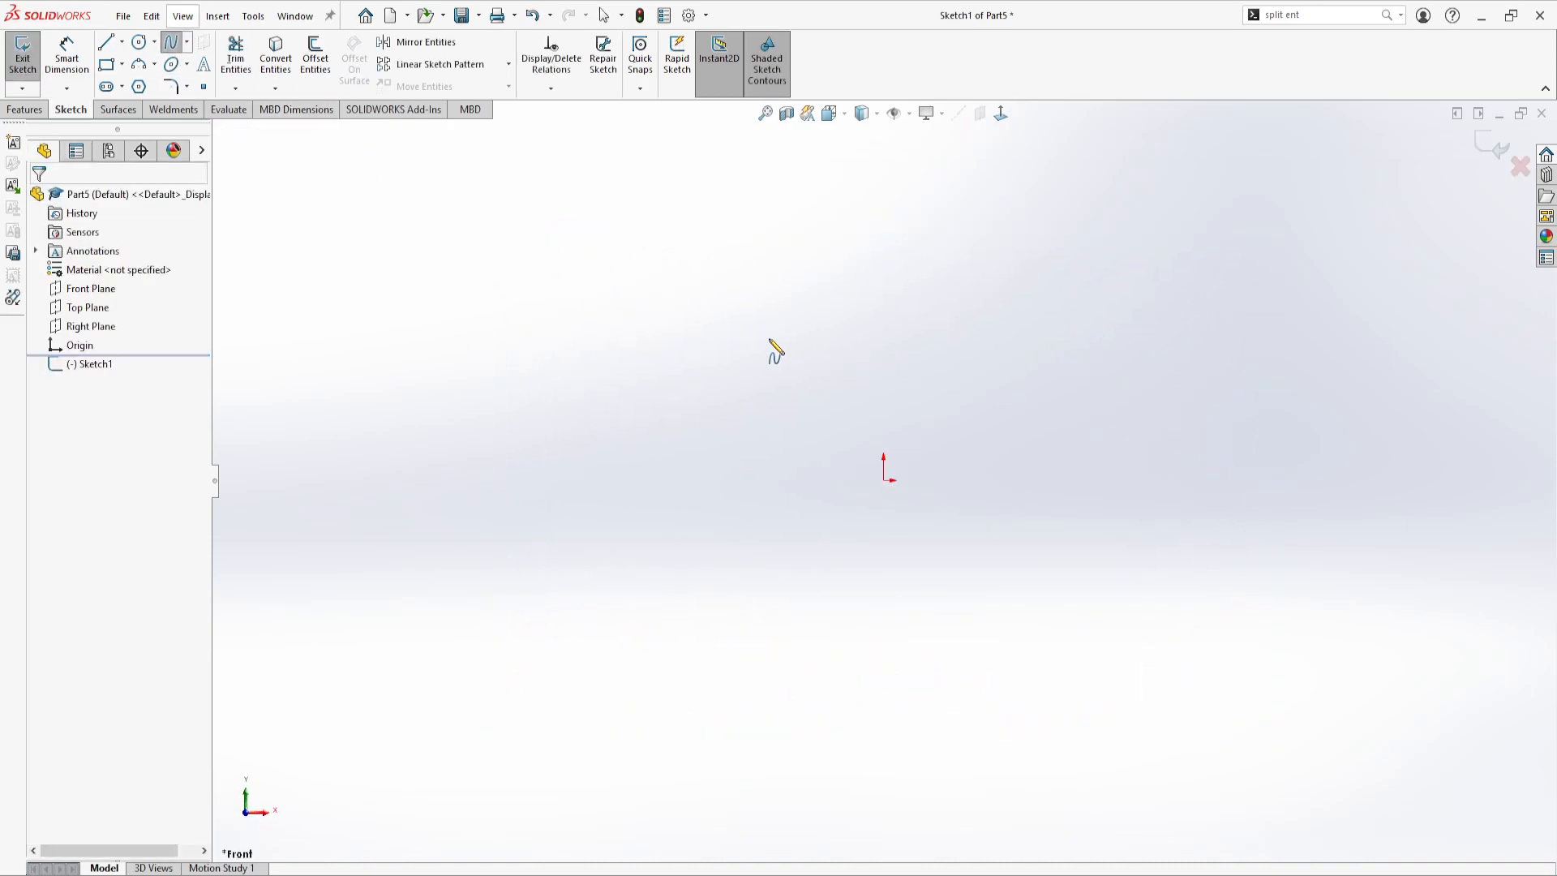
left_click(688, 223)
left_click(819, 310)
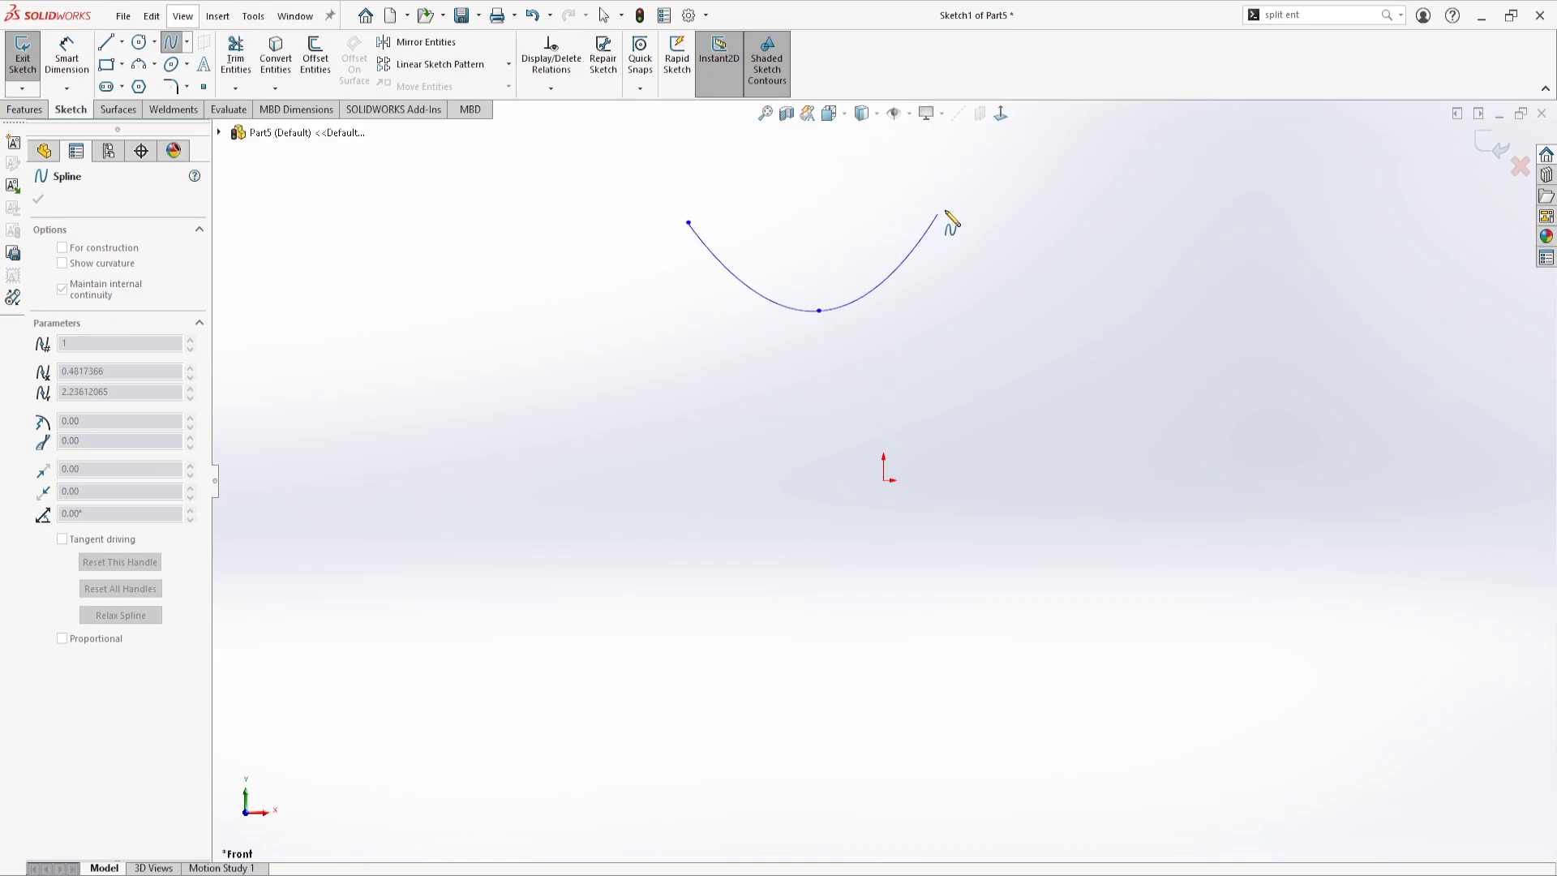
left_click(960, 196)
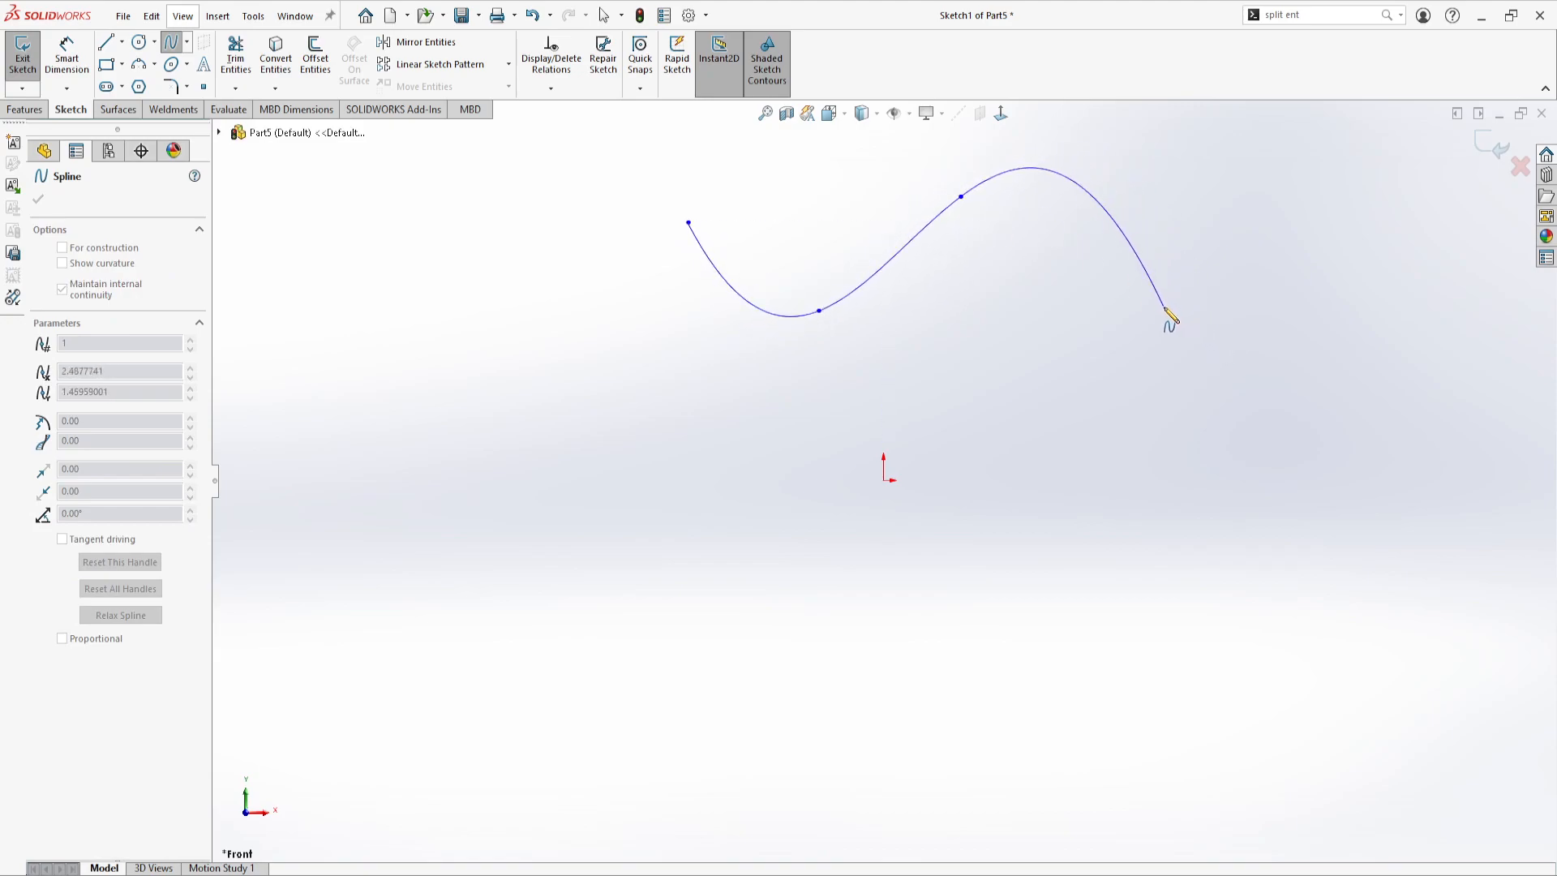
double_click(1164, 307)
Extrude the spline sketch as a surface with a blind depth of 5 in
left_click(133, 115)
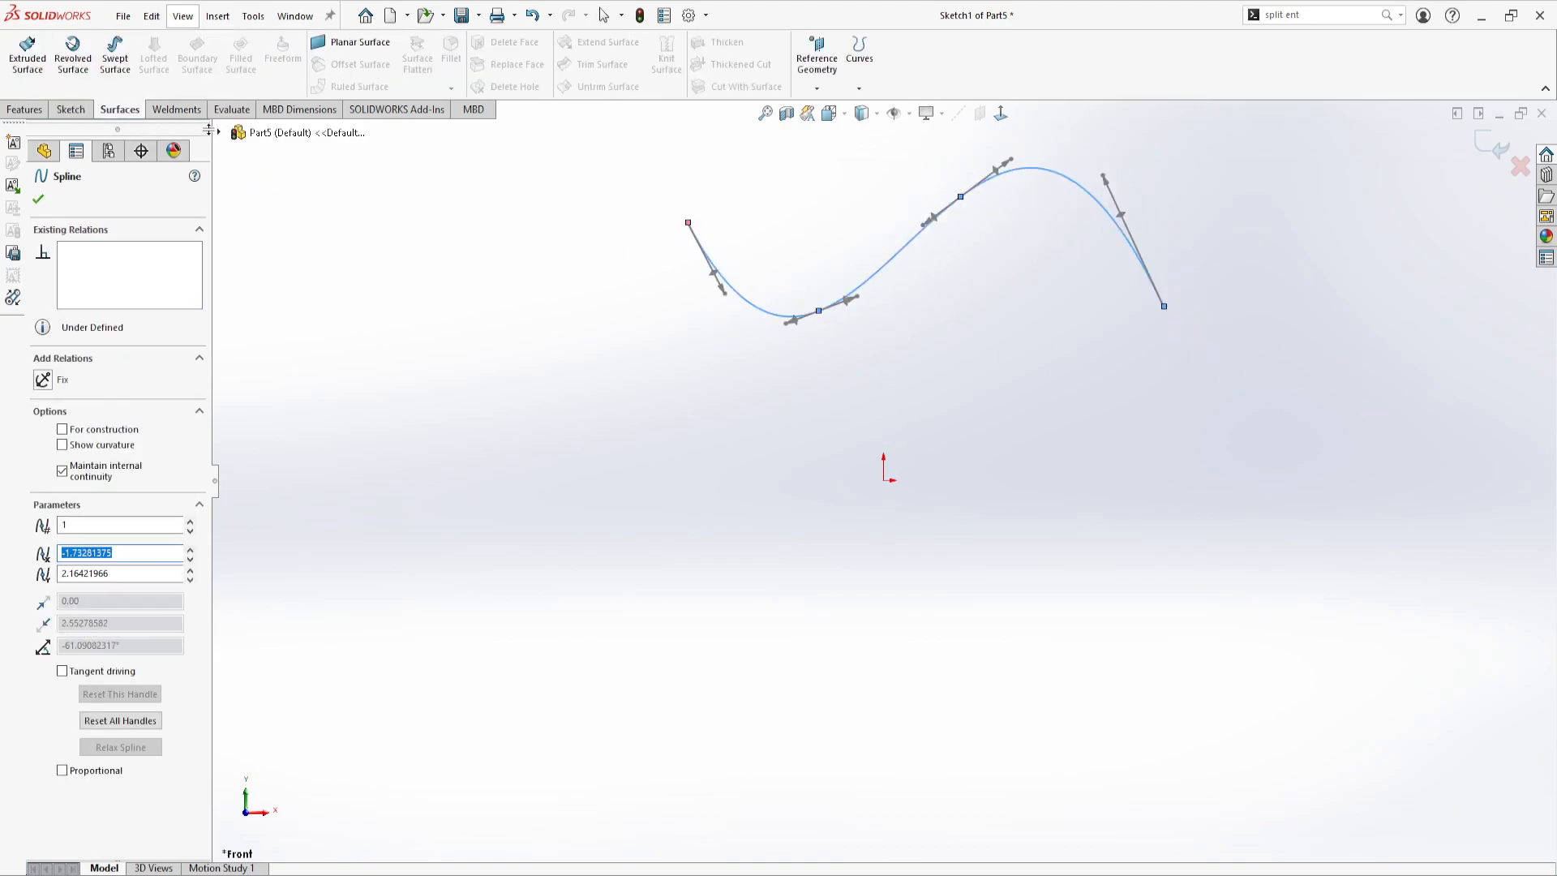
left_click(28, 55)
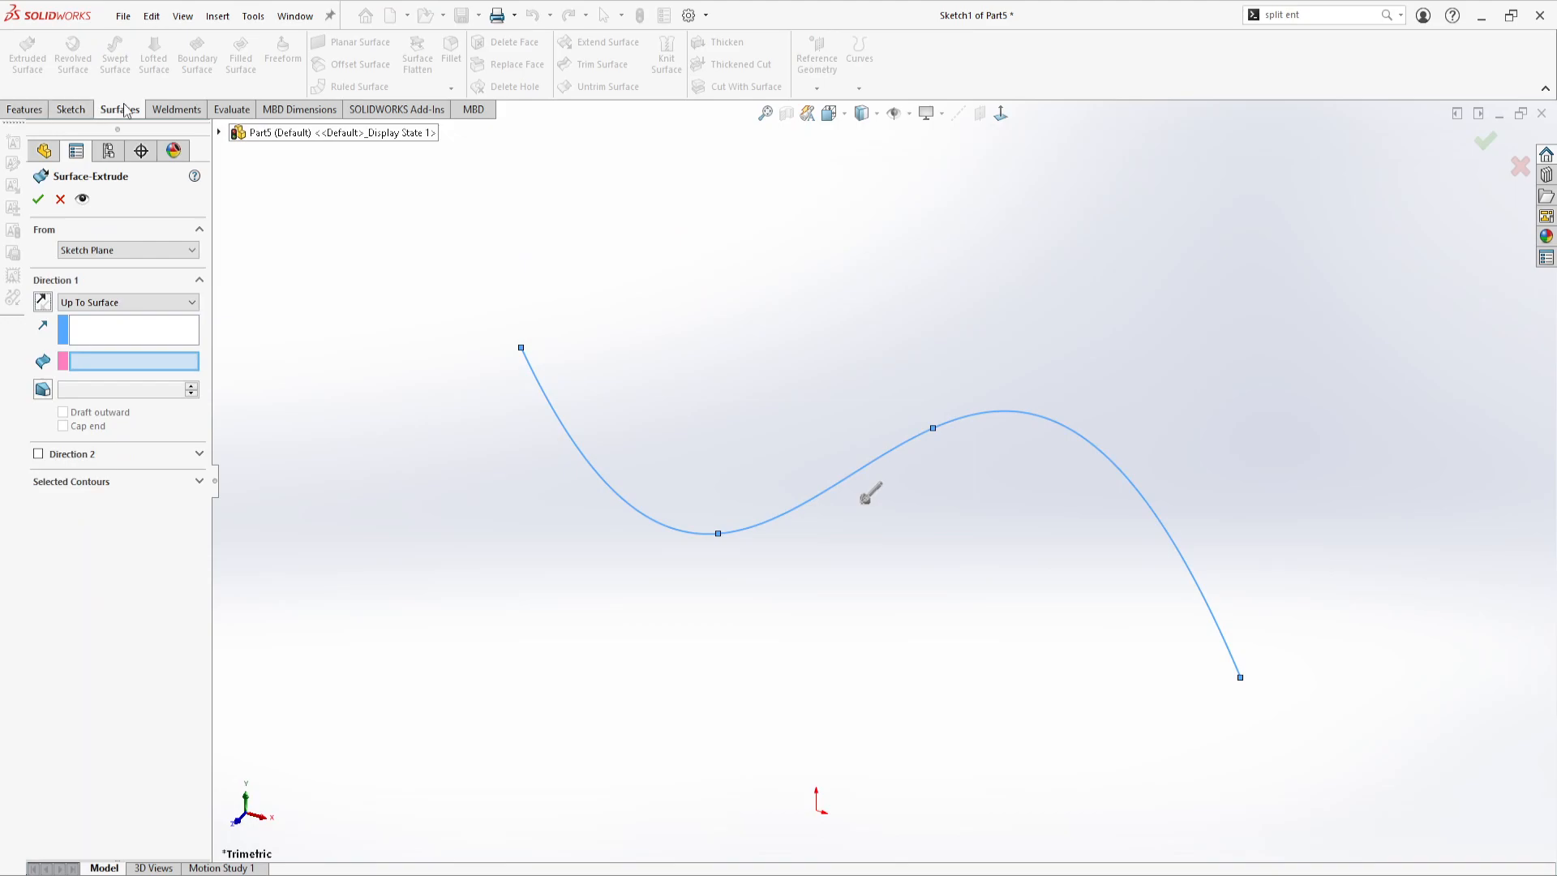
mouse_move(758, 476)
middle_mouse_down()
mouse_move(931, 598)
mouse_move(910, 539)
mouse_move(835, 577)
middle_mouse_up()
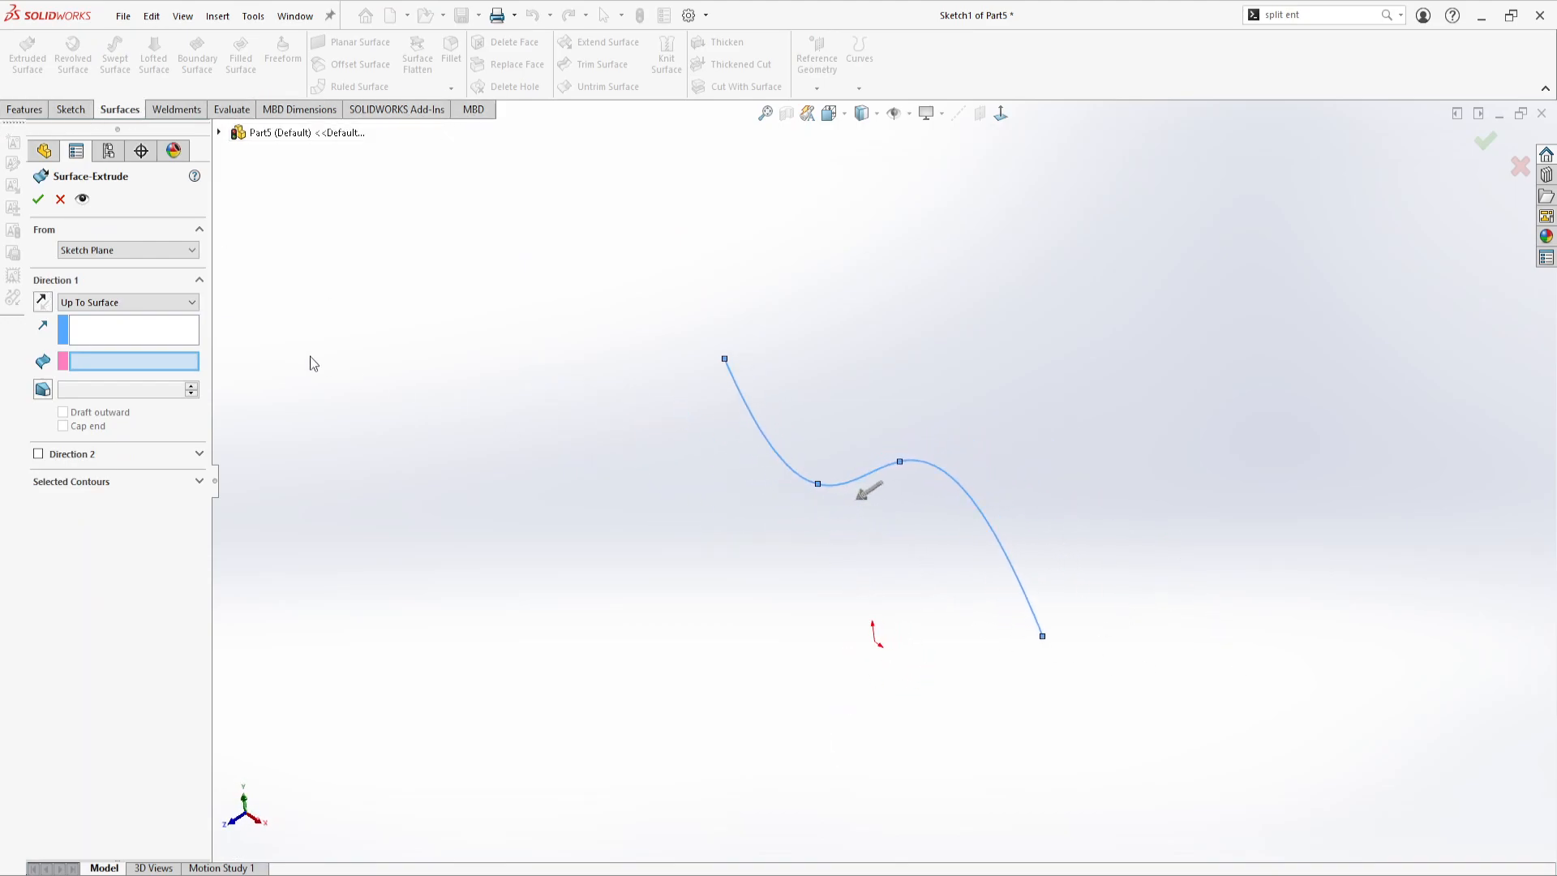
left_click_drag(866, 504, 644, 633)
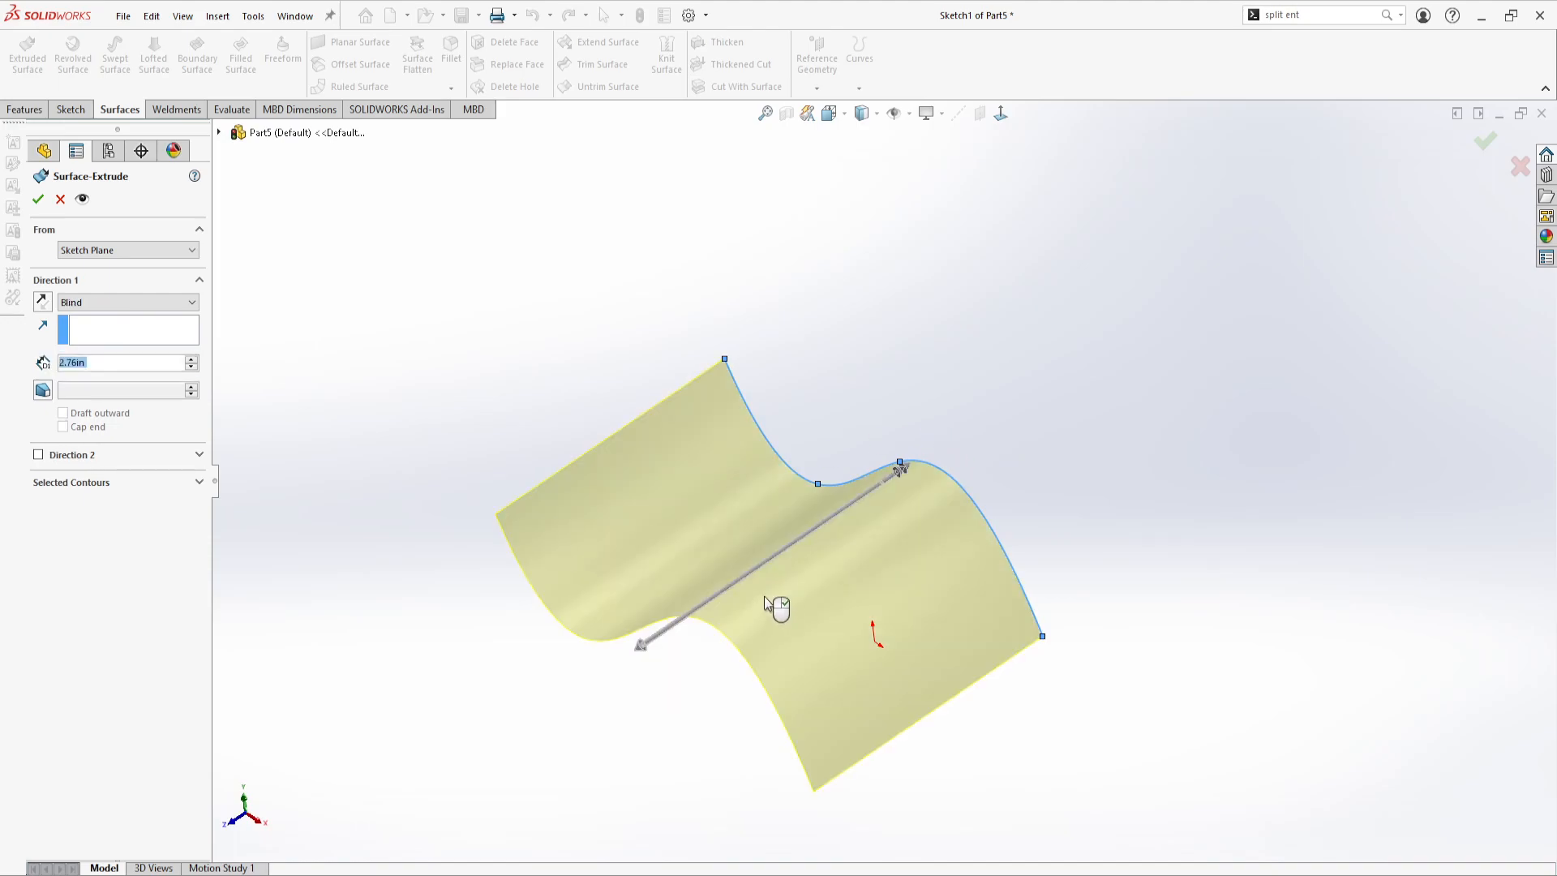
left_click_drag(128, 368, 68, 362)
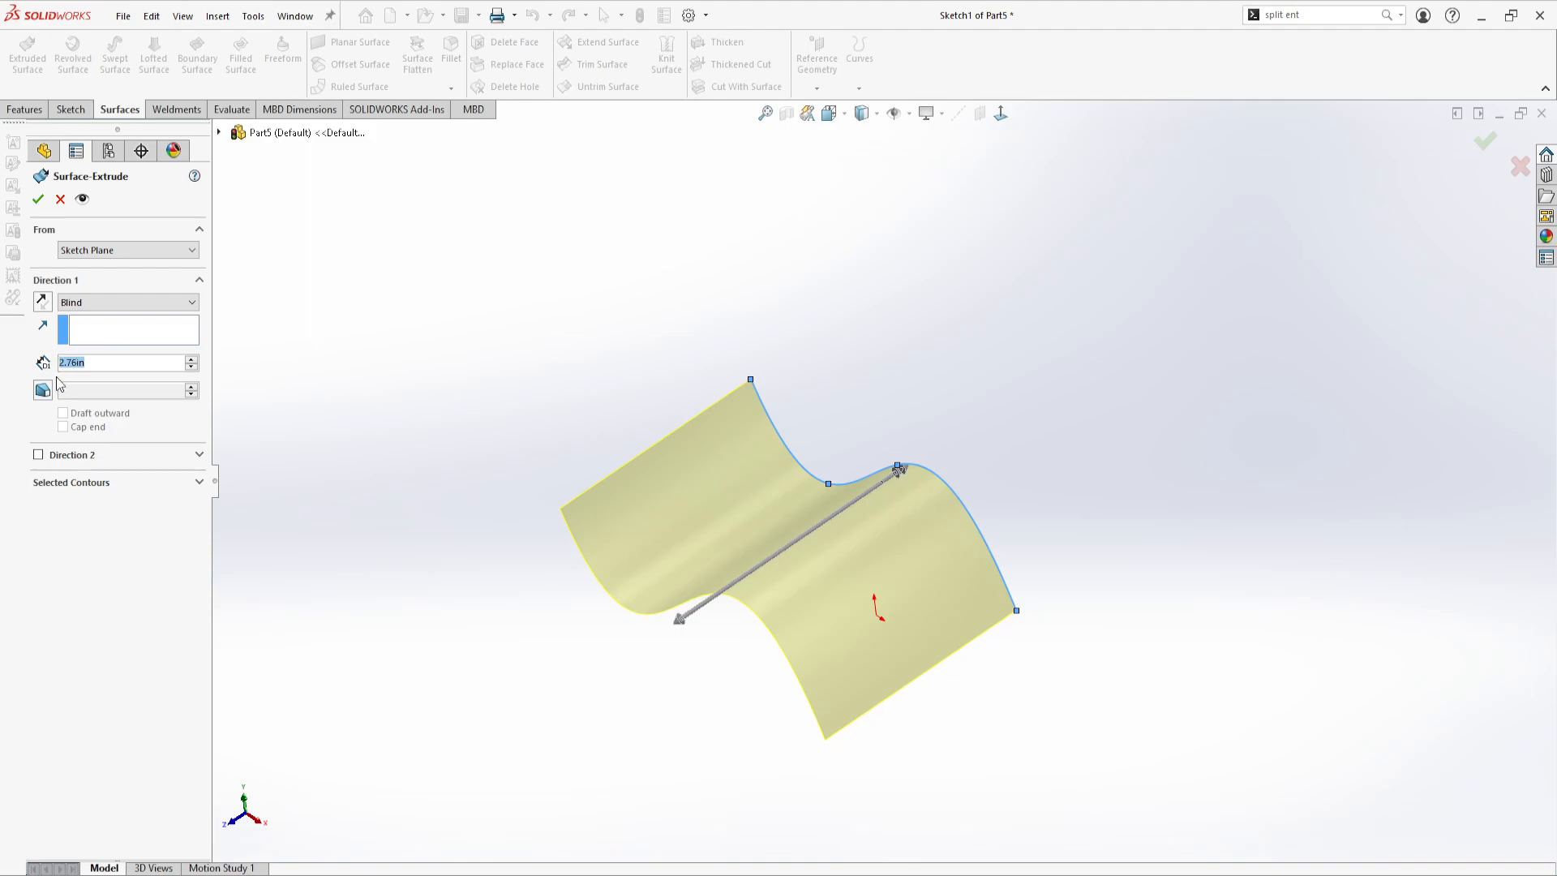
type("5")
middle_click_drag(598, 407, 740, 524)
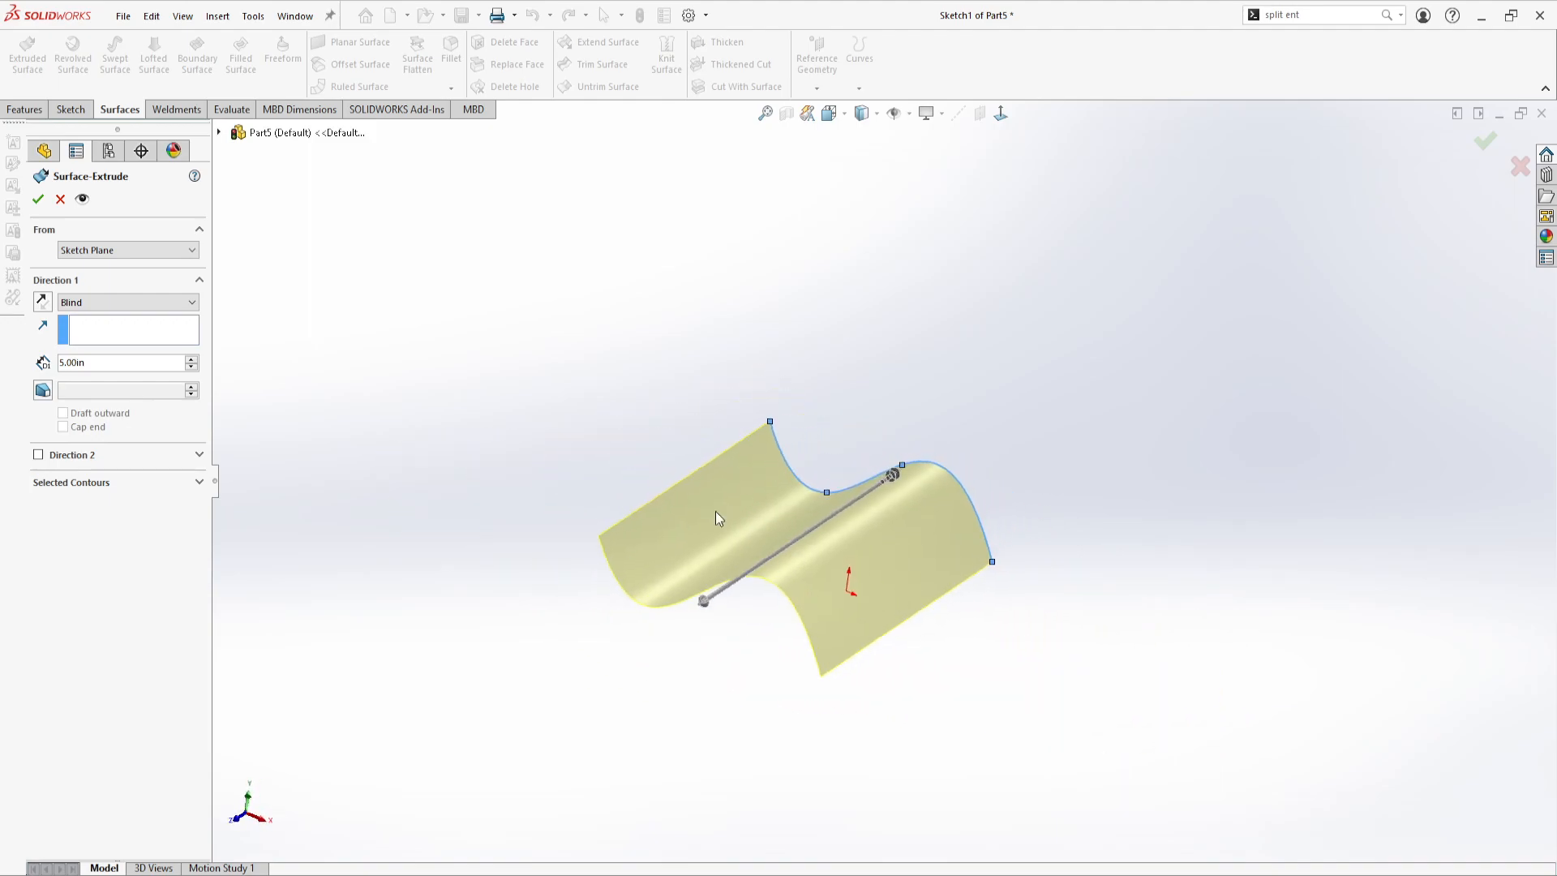
left_click(39, 203)
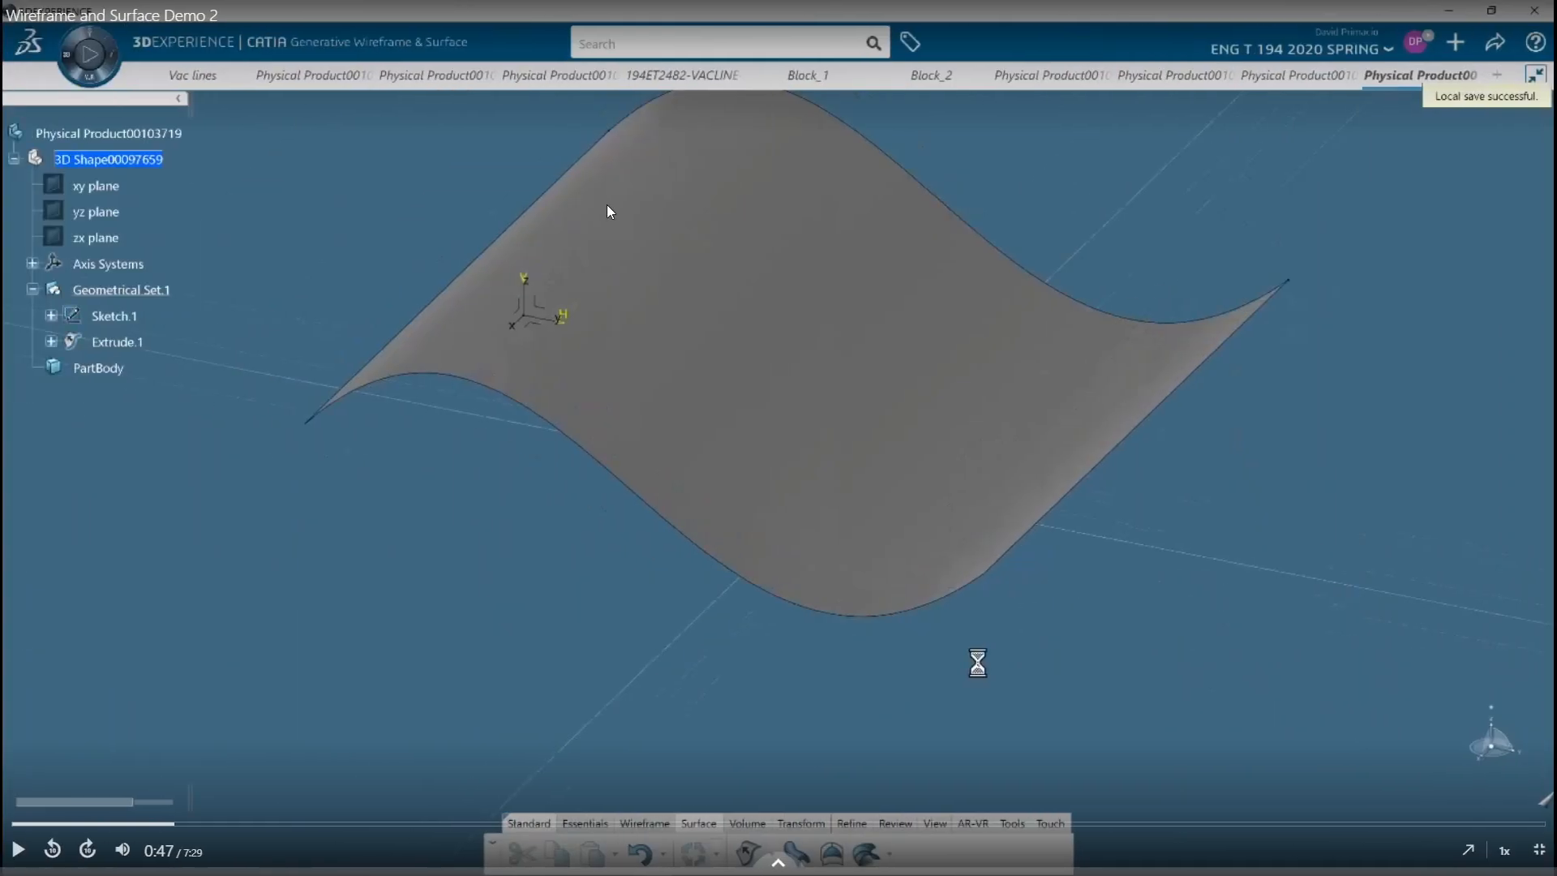
Resume the demo video and set the revolved surface's first limit to 0 deg and second limit to 180 deg
left_click(635, 398)
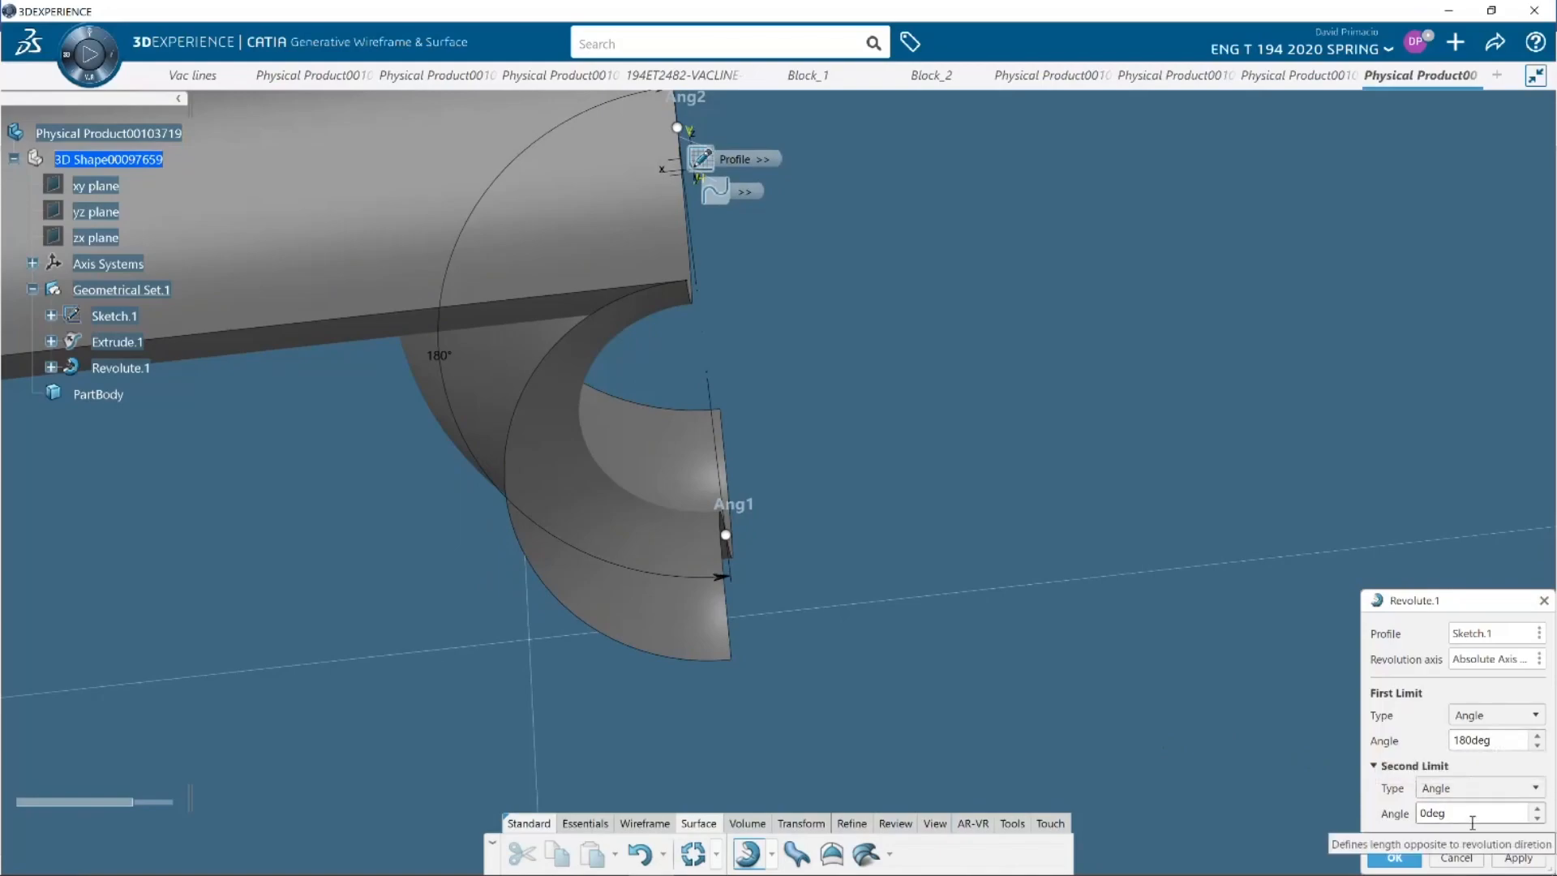
left_click_drag(1472, 827, 1381, 808)
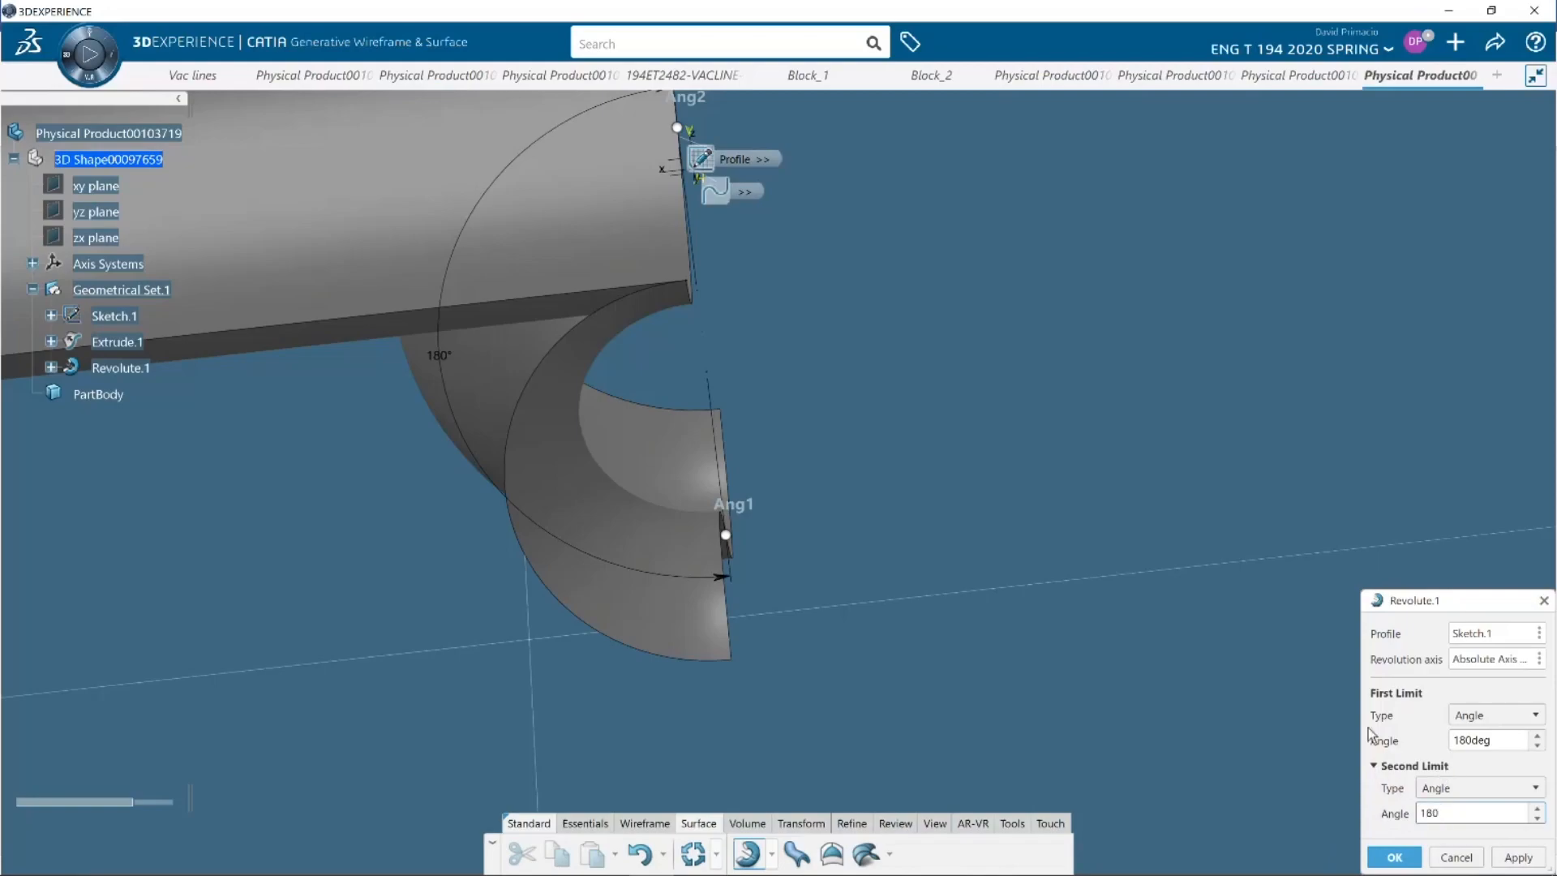
key("Return")
left_click_drag(1507, 741, 1421, 751)
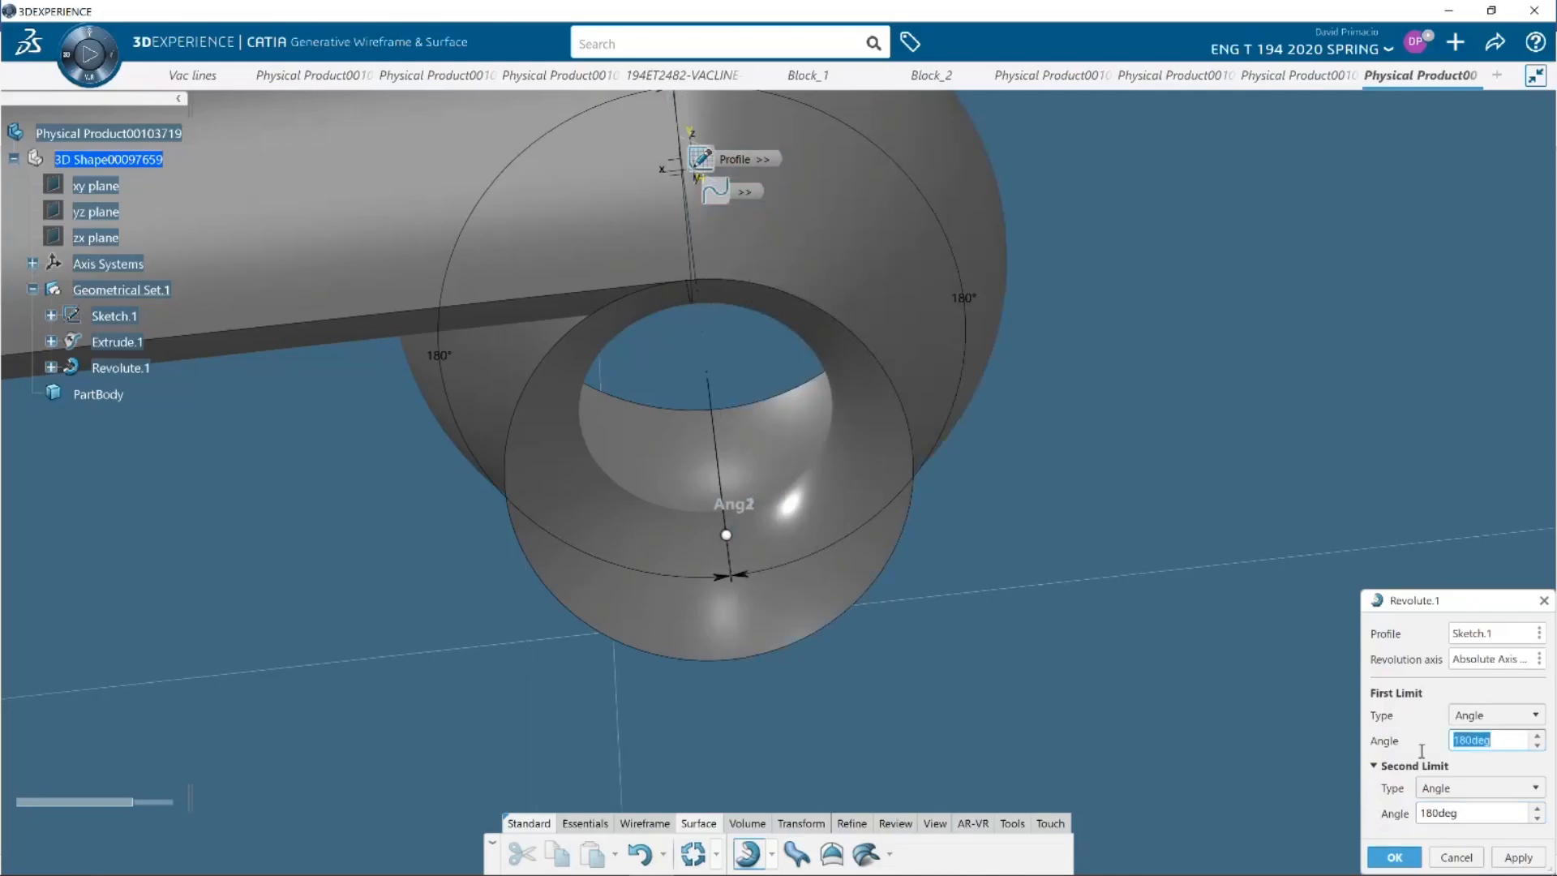
type("0")
key("Tab")
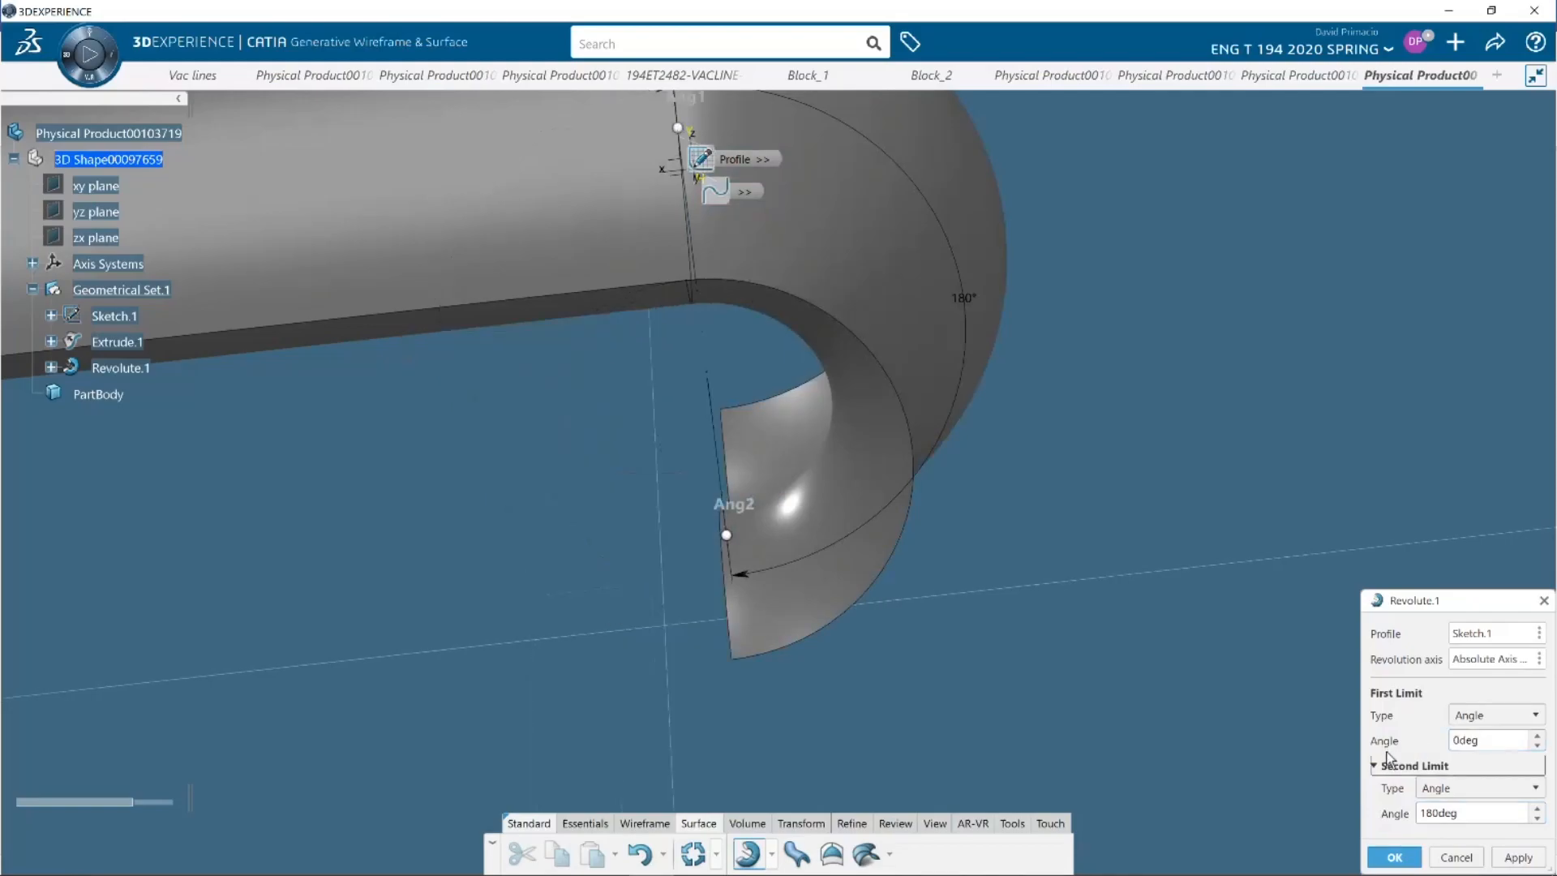
middle_click_drag(514, 501, 695, 537)
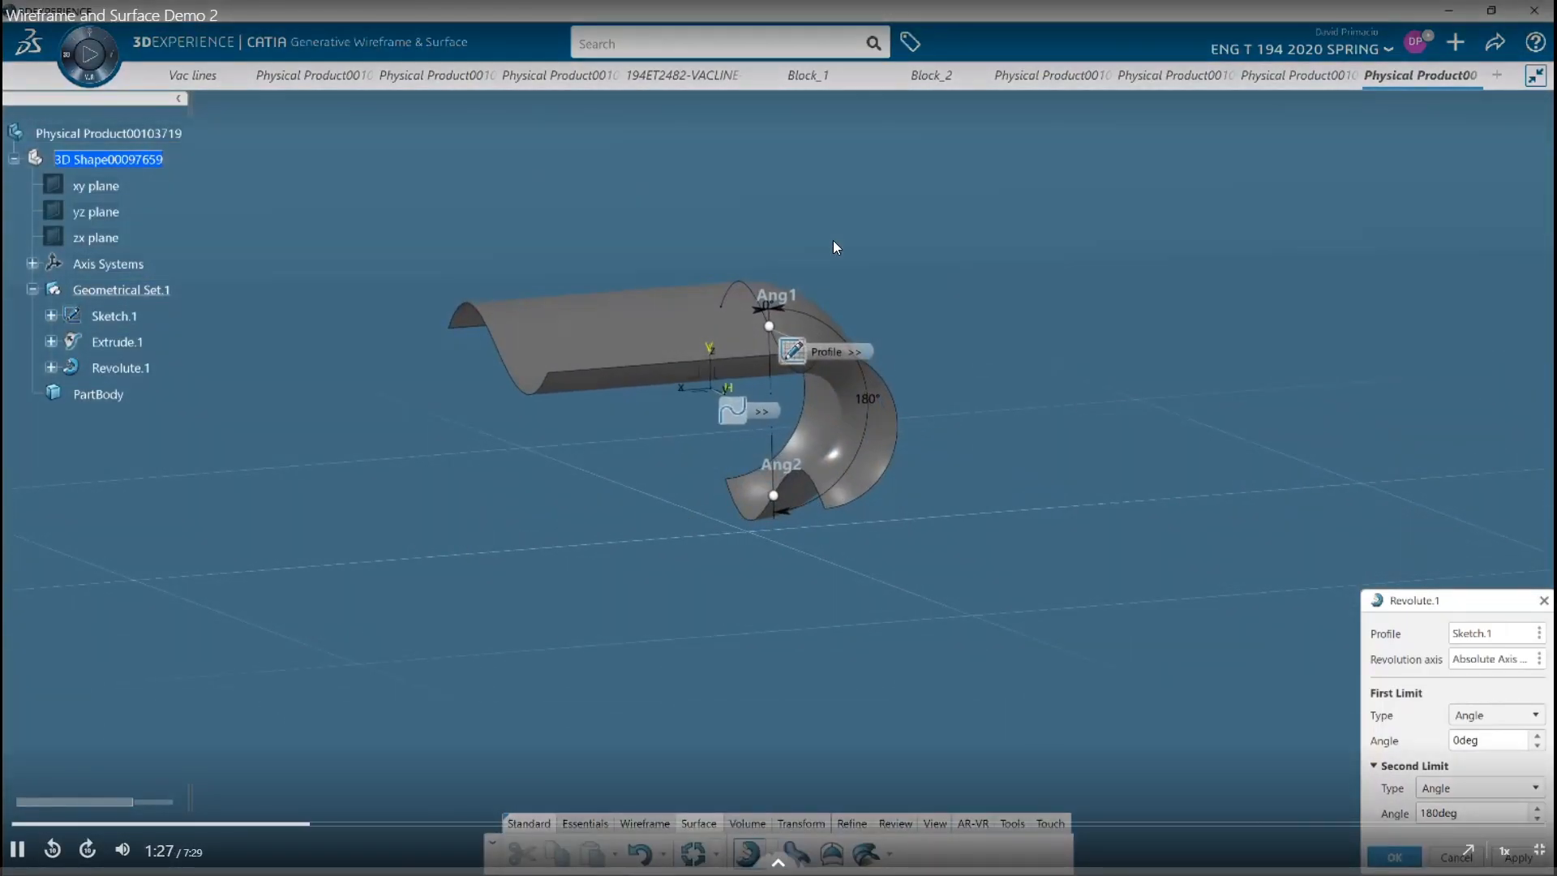
left_click(1394, 857)
Pause the demo video, switch to SOLIDWORKS and select the spline sketch belonging to the extruded surface
left_click(981, 575)
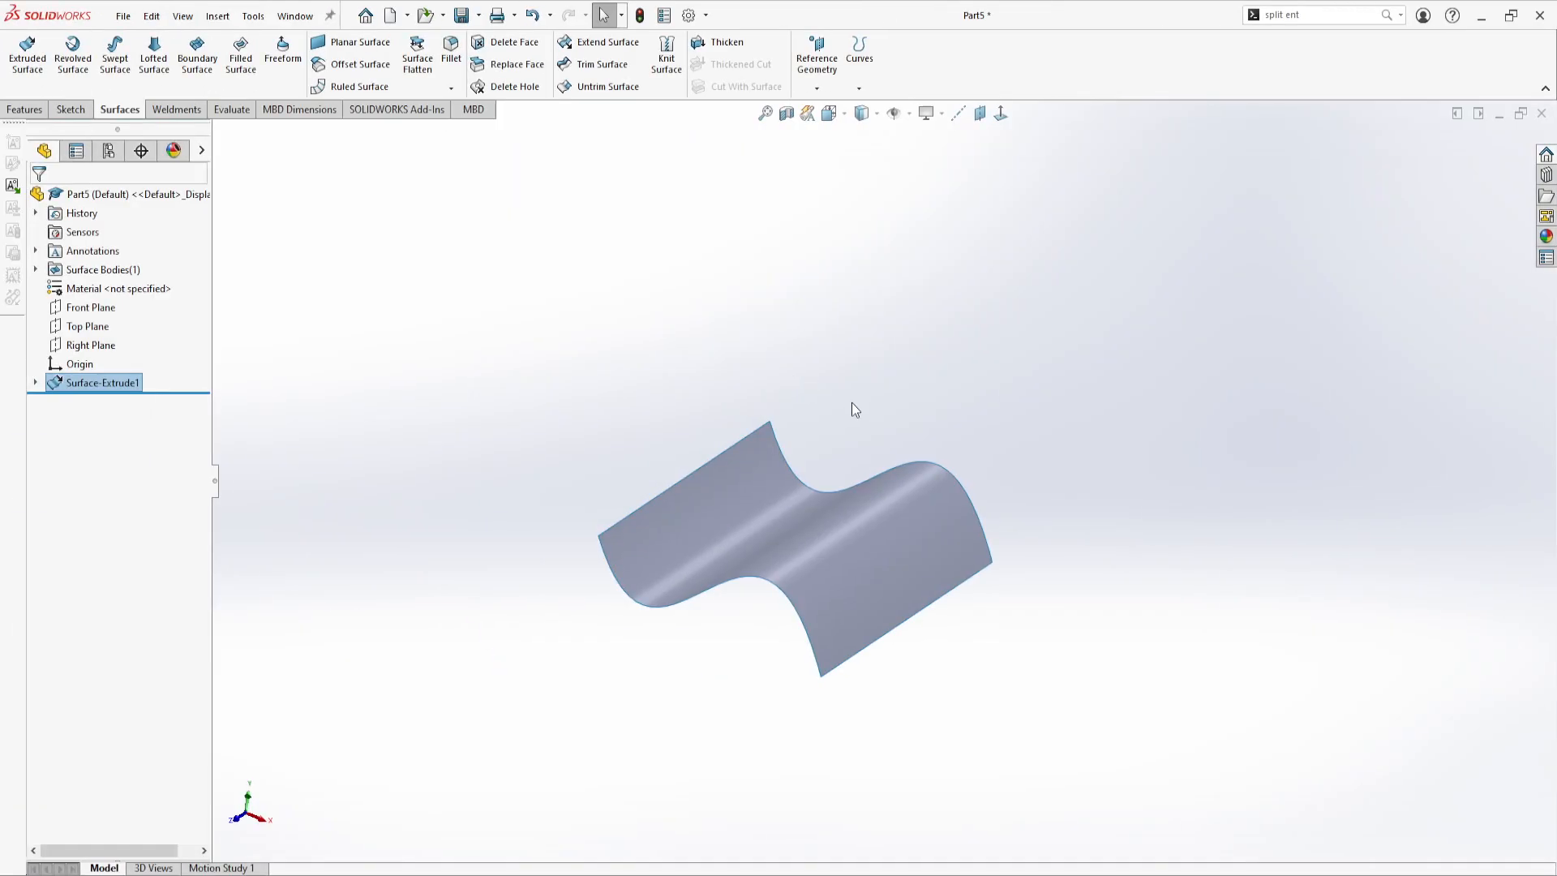
middle_click_drag(880, 503, 937, 570)
left_click(45, 386)
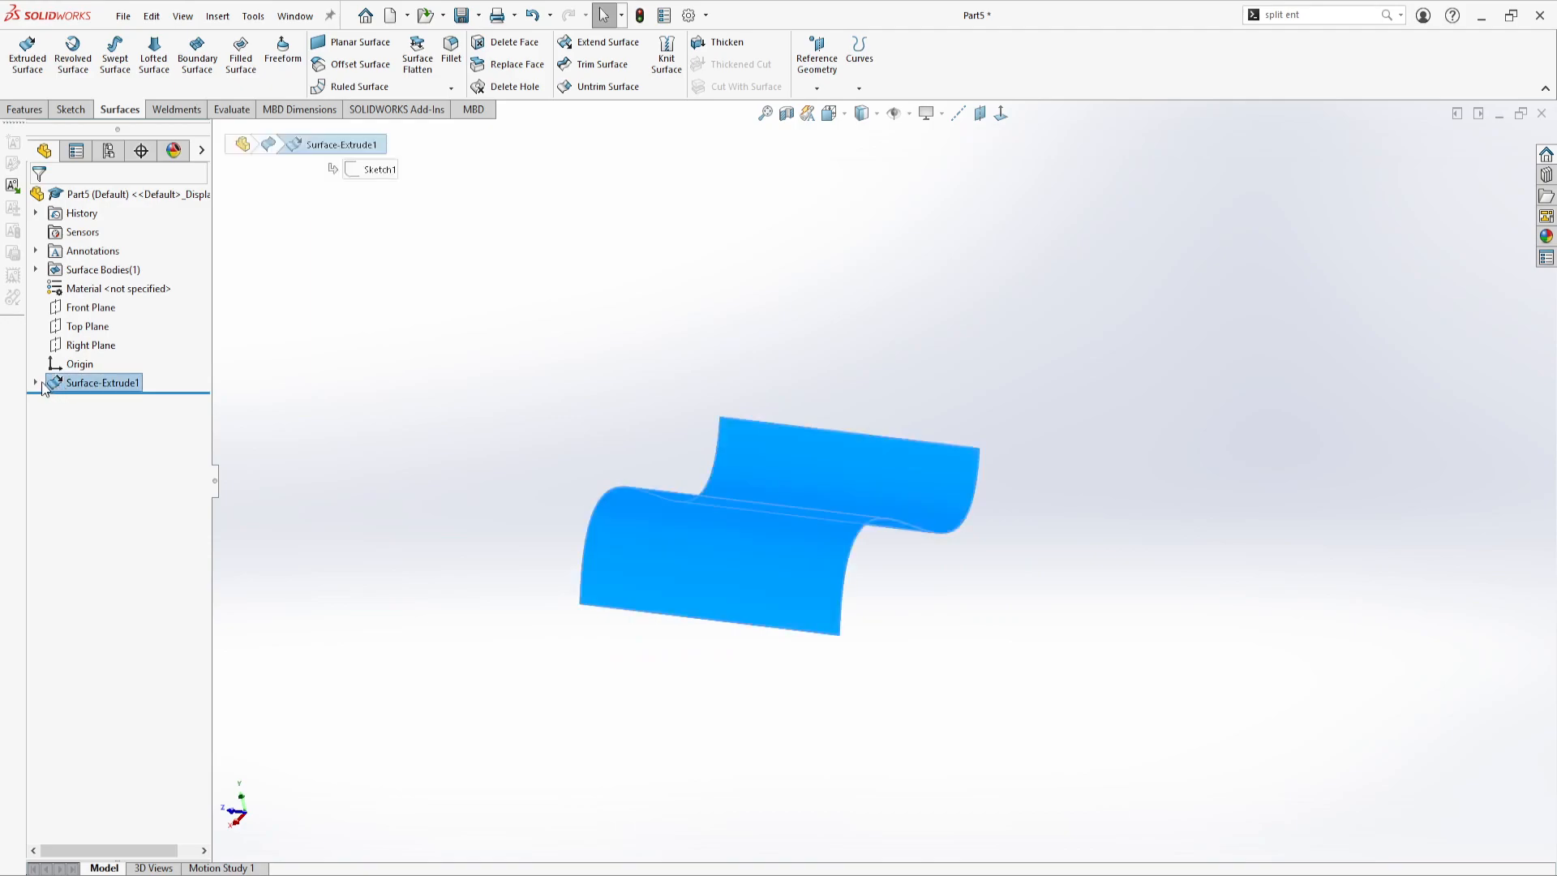
left_click(35, 382)
left_click(107, 402)
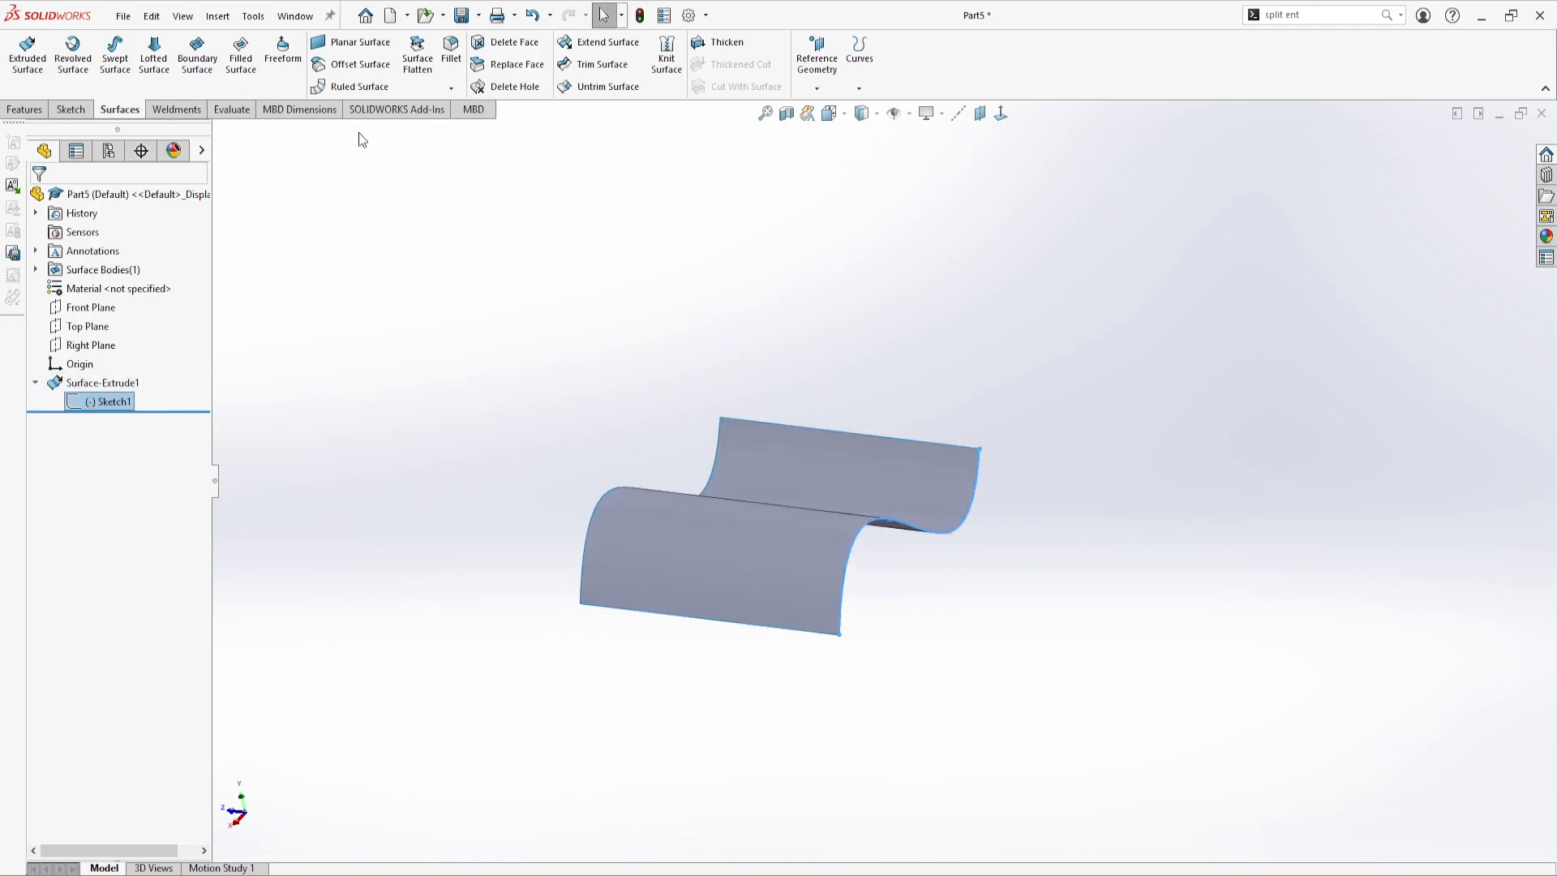
left_click(74, 50)
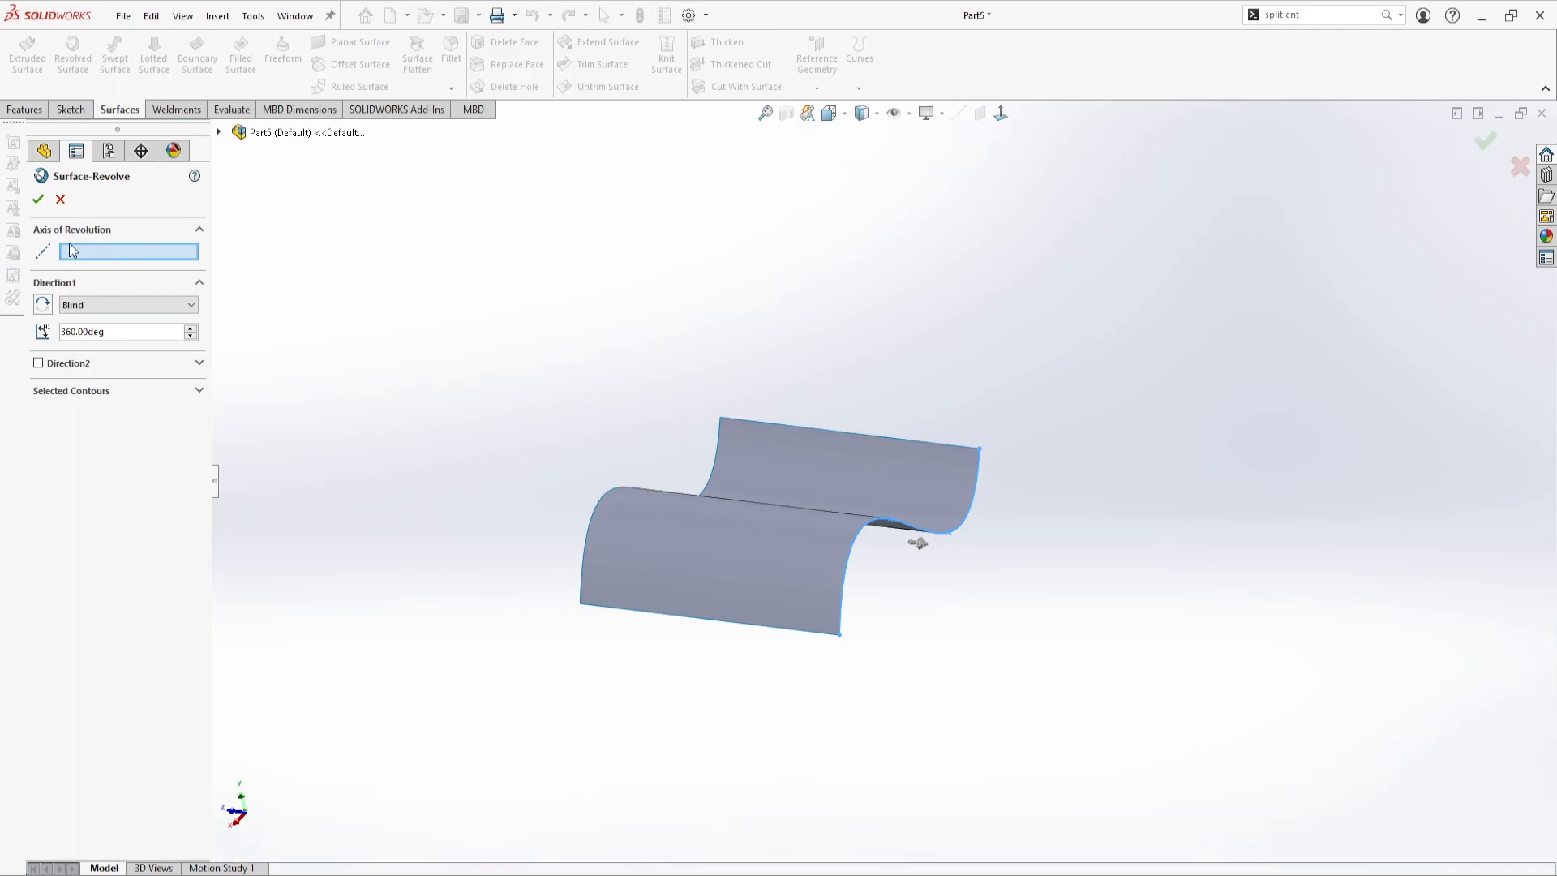
middle_click_drag(992, 705, 1005, 626)
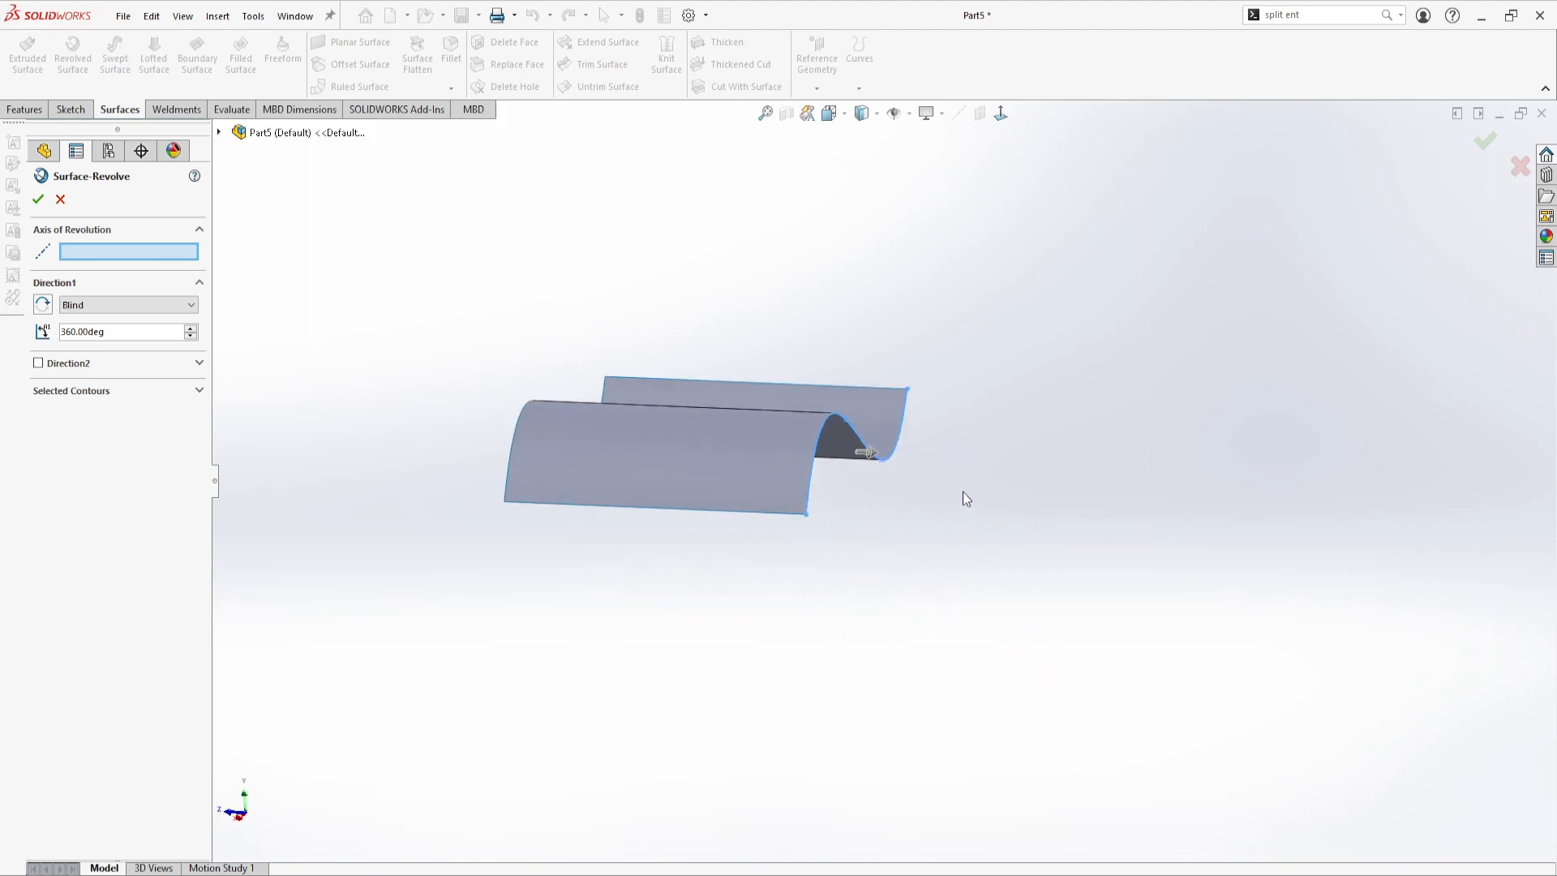
left_click(219, 132)
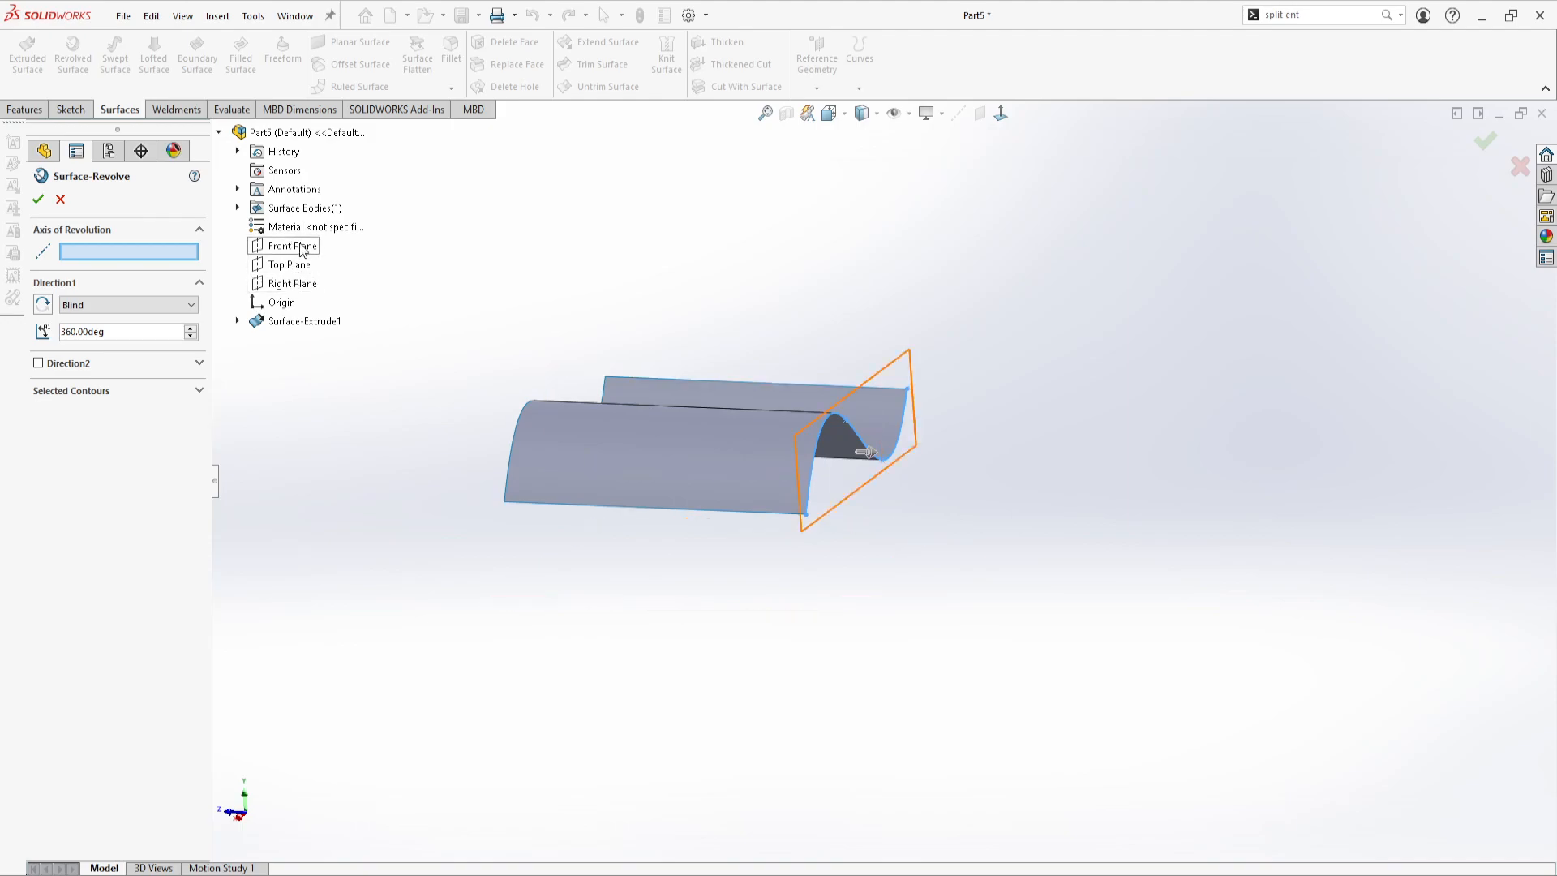
left_click(61, 200)
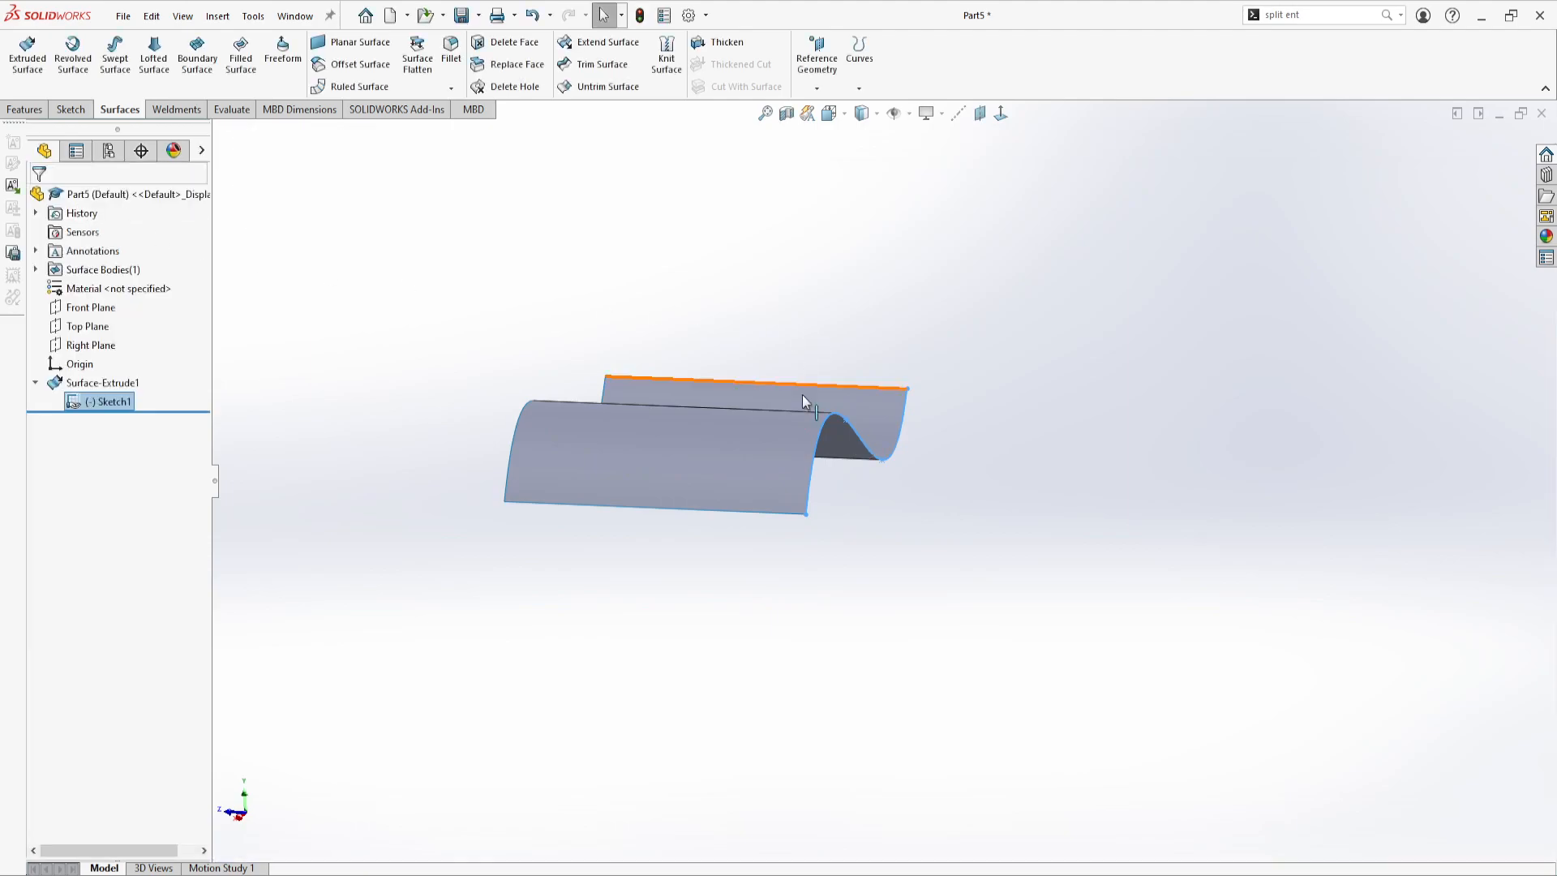
Create a reference axis at the intersection of the Front Plane and the Top Plane
left_click(957, 115)
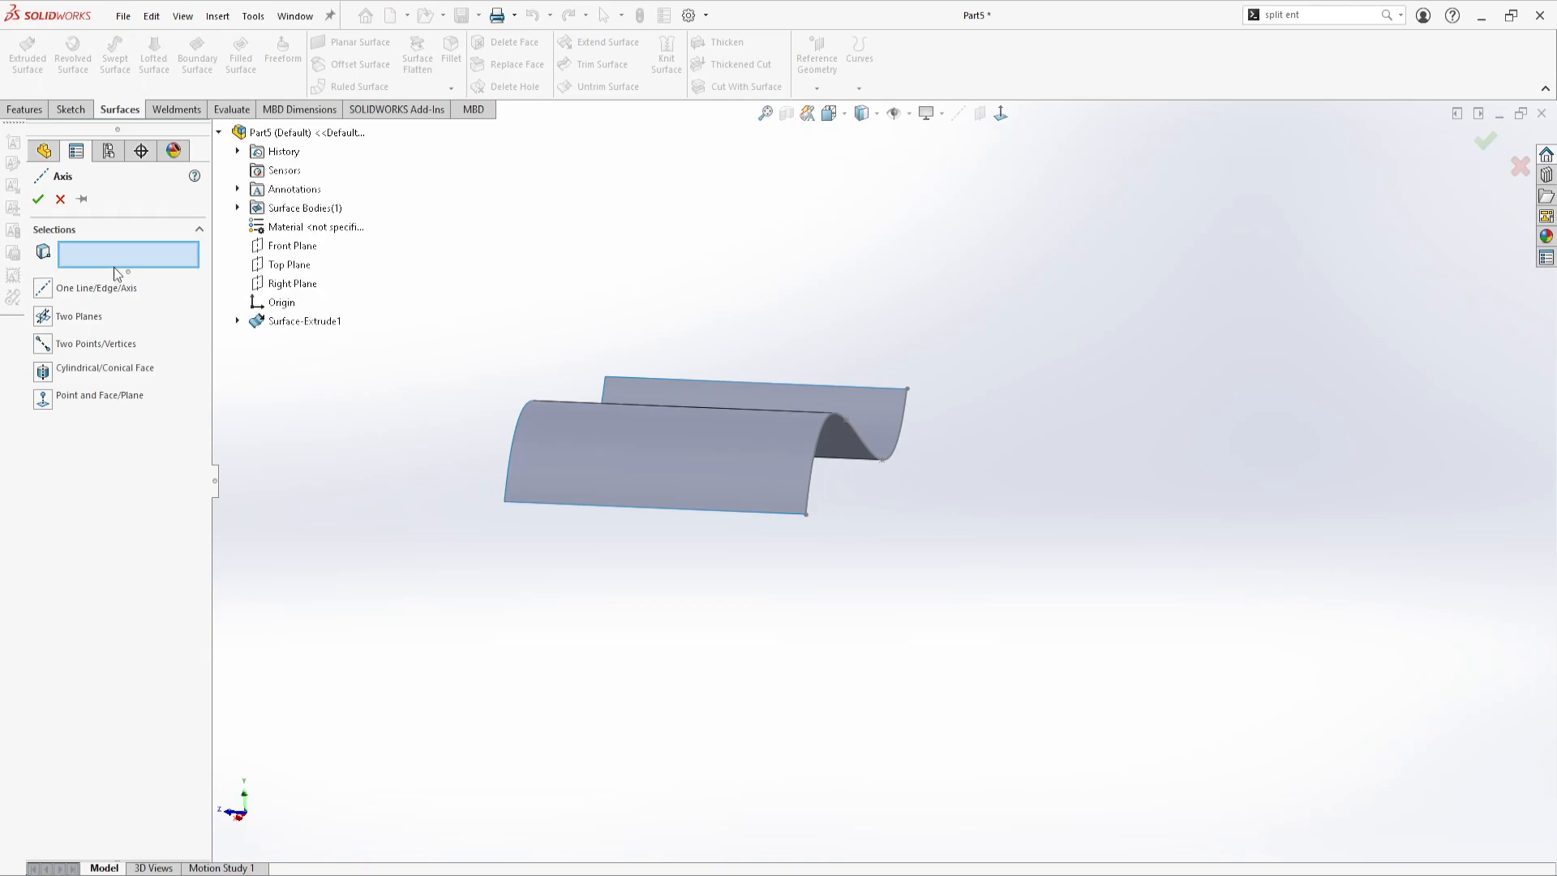
left_click(276, 248)
left_click(284, 266)
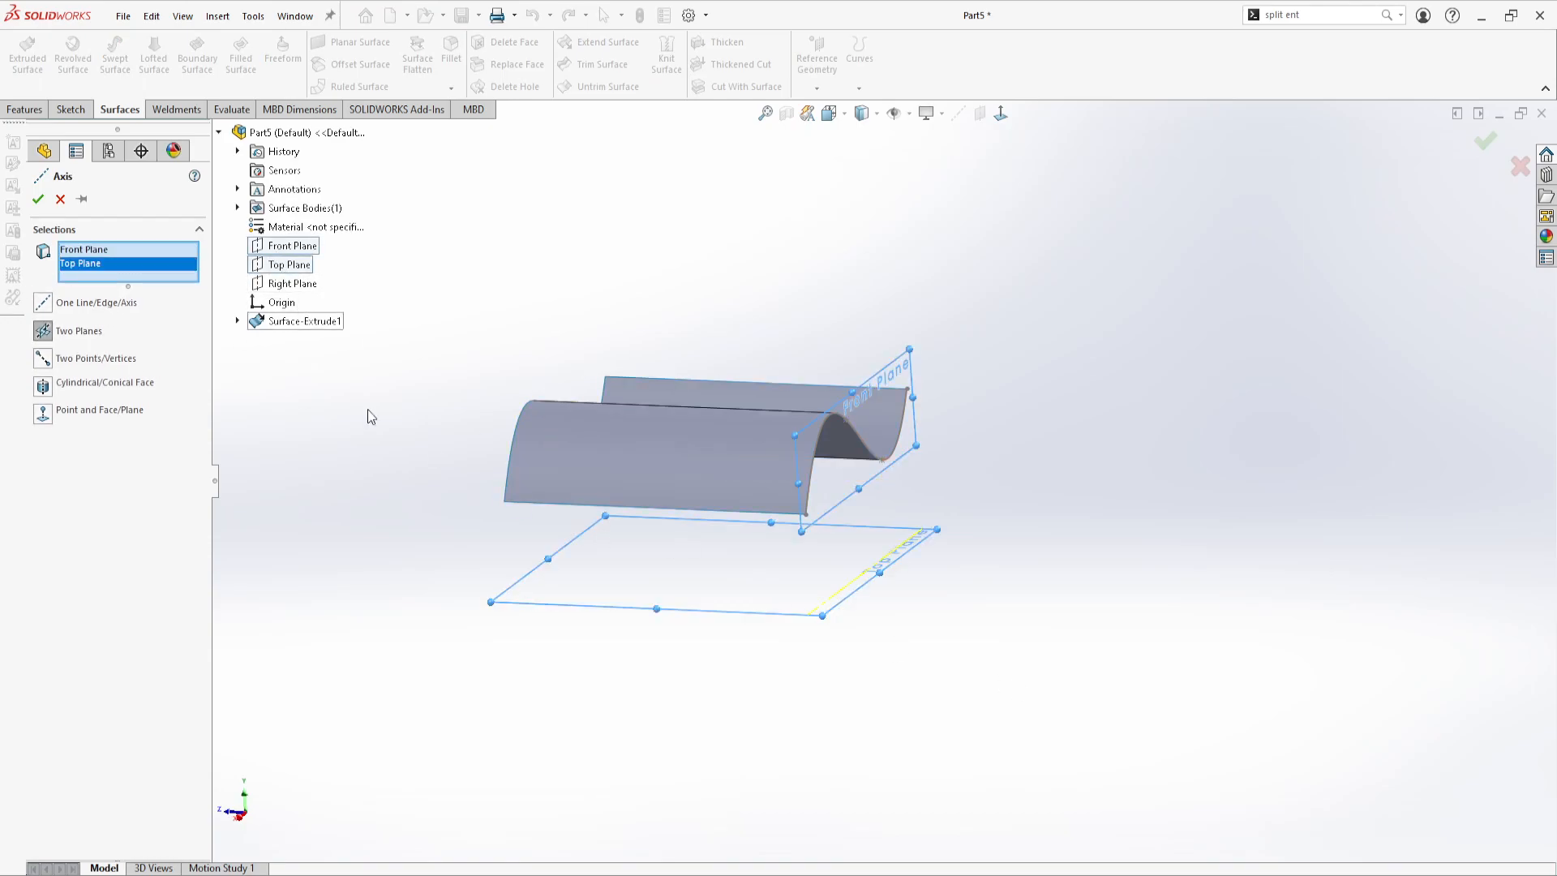
left_click(38, 198)
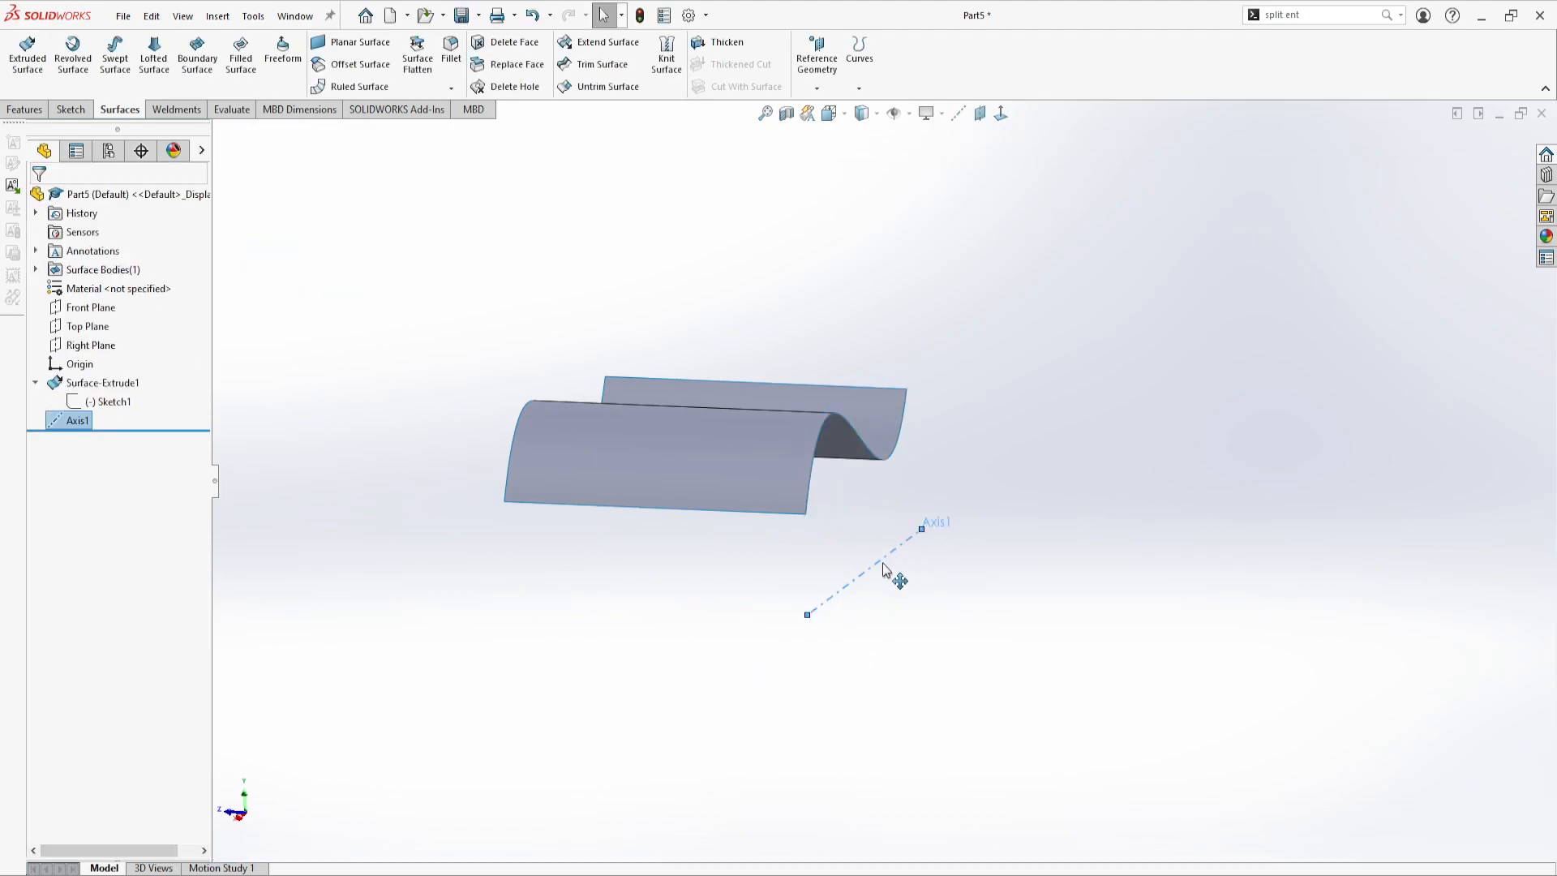
mouse_move(805, 604)
middle_mouse_down()
mouse_move(862, 625)
mouse_move(660, 622)
mouse_move(723, 601)
mouse_move(678, 603)
middle_mouse_up()
Start a revolved surface from the spline sketch, using the new reference axis as the axis of revolution
left_click(110, 402)
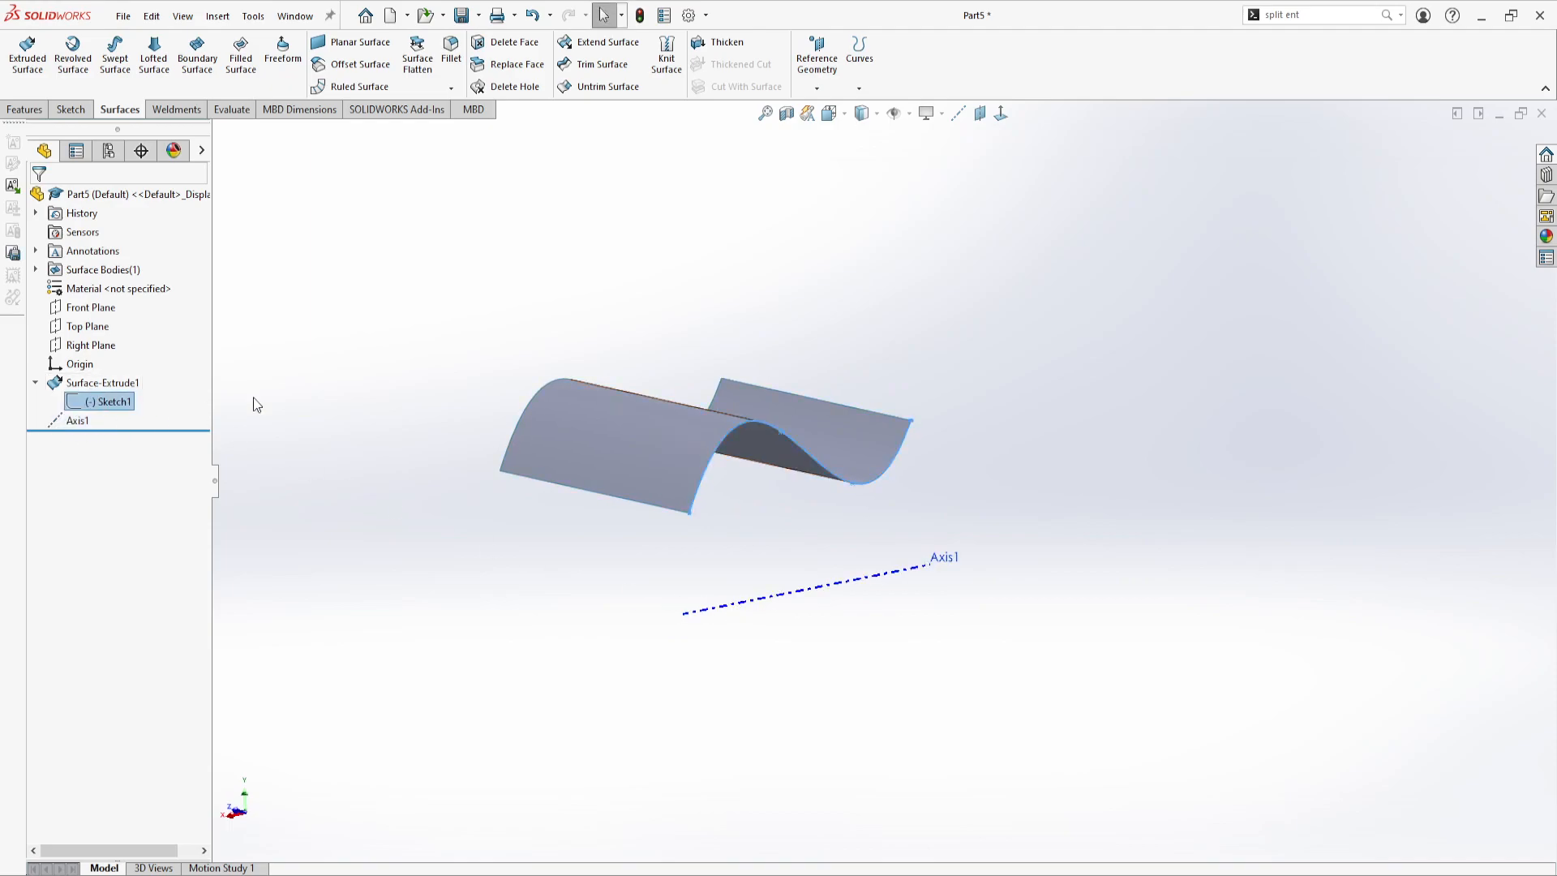
left_click(72, 57)
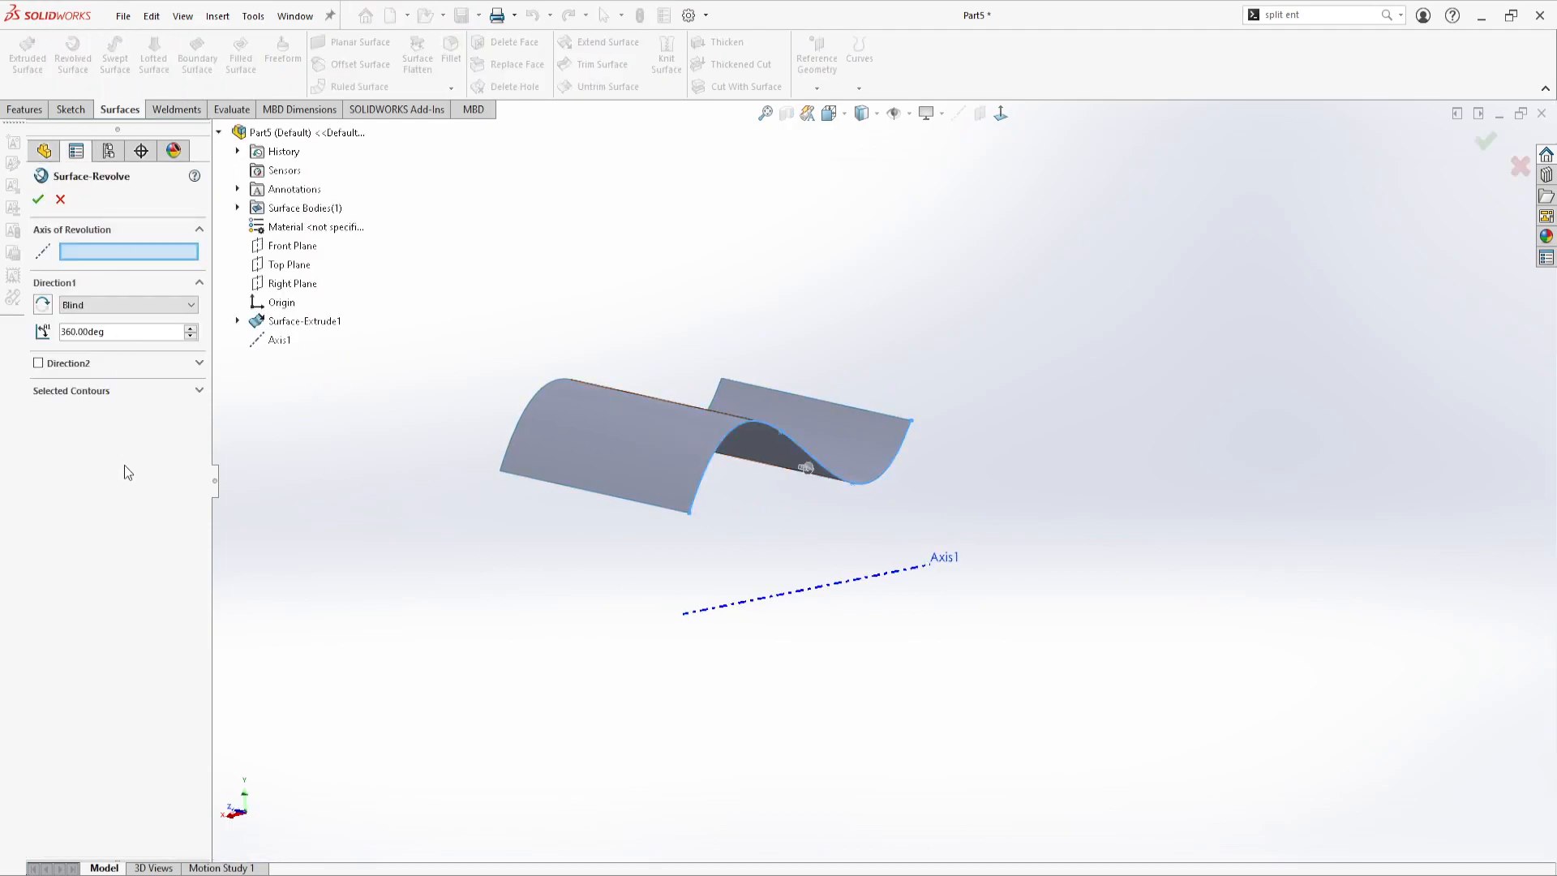
left_click(741, 606)
mouse_move(769, 690)
middle_mouse_down()
mouse_move(736, 706)
mouse_move(779, 684)
mouse_move(769, 697)
middle_mouse_up()
scroll(899, 578, "down", 3)
mouse_move(855, 560)
middle_mouse_down()
mouse_move(881, 572)
mouse_move(818, 549)
mouse_move(831, 528)
mouse_move(830, 549)
middle_mouse_up()
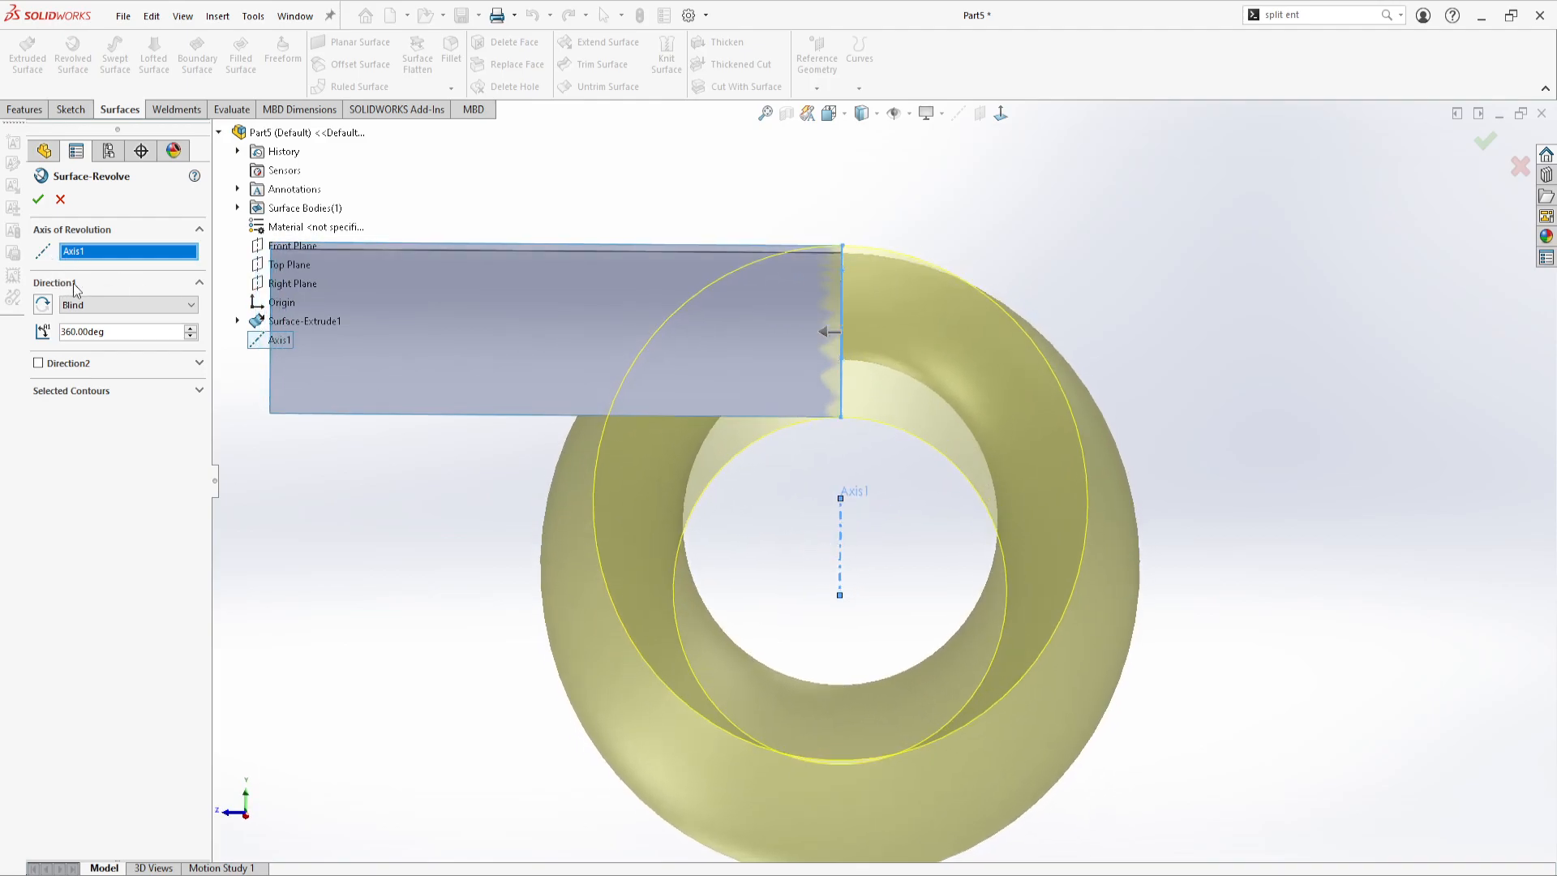
Set the blind revolve angle to 180 deg, reverse its direction and accept the revolved surface
double_click(117, 337)
type("180")
key("Return")
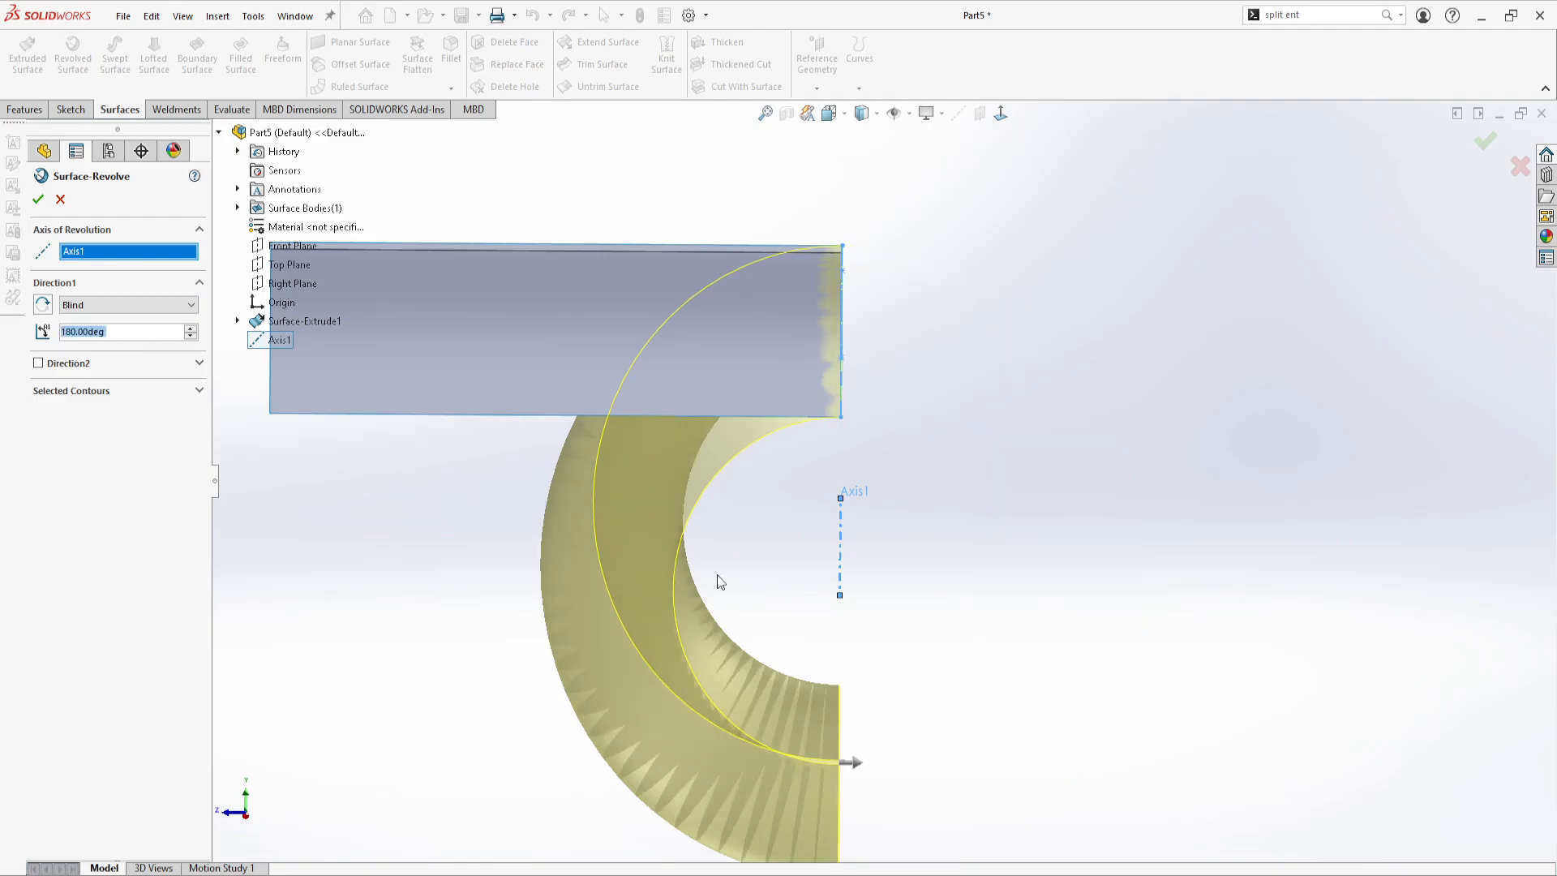
scroll(840, 509, "up", 2)
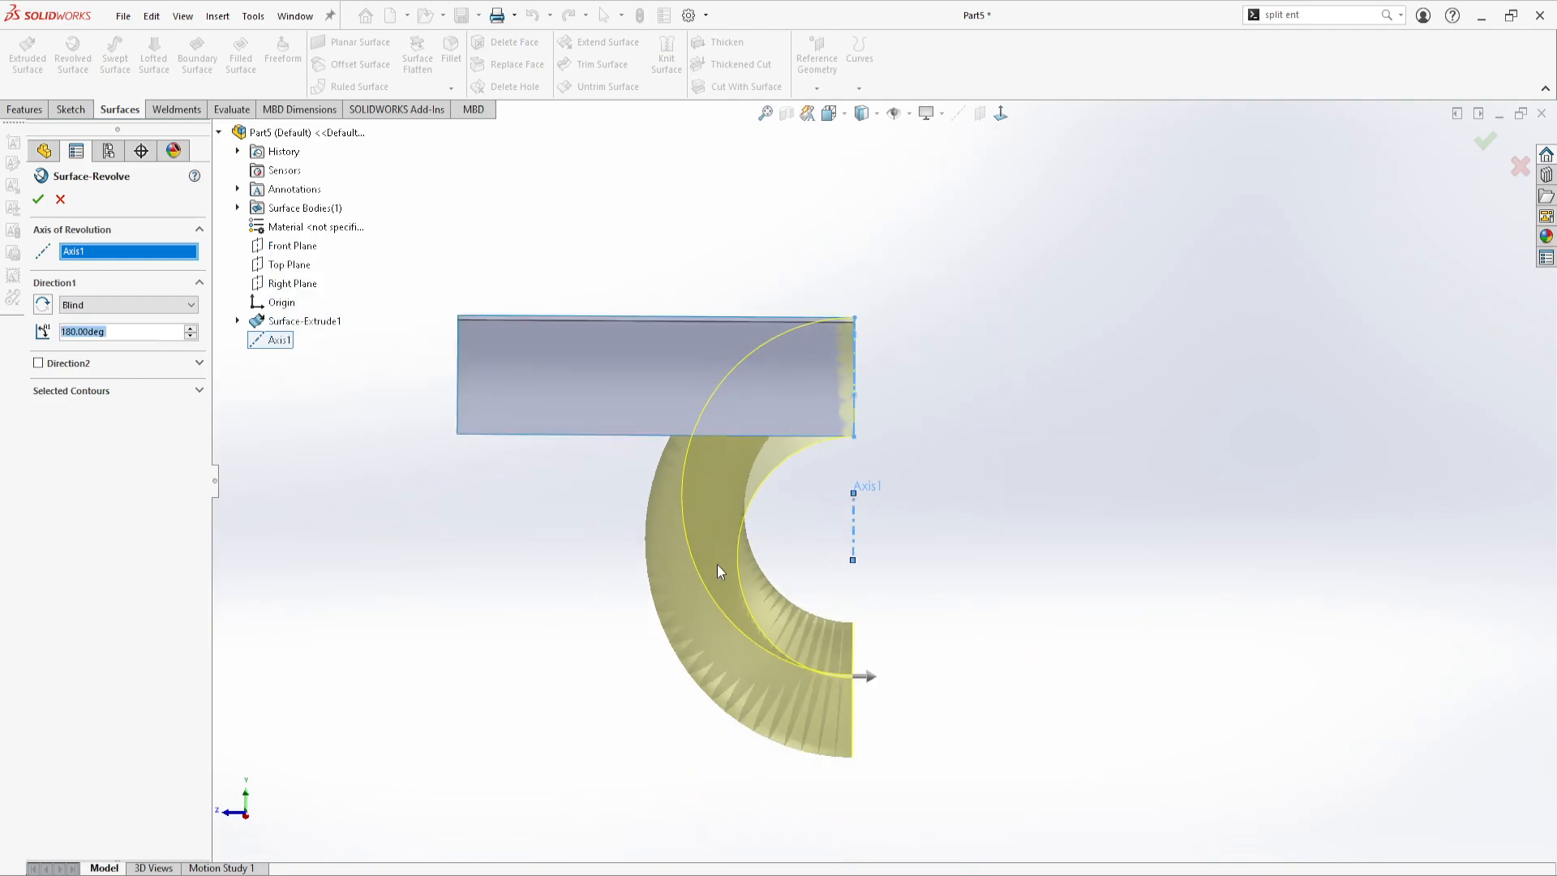
left_click(45, 306)
mouse_move(854, 597)
middle_mouse_down()
mouse_move(737, 618)
mouse_move(841, 617)
middle_mouse_up()
left_click(38, 199)
middle_click_drag(786, 679, 850, 568)
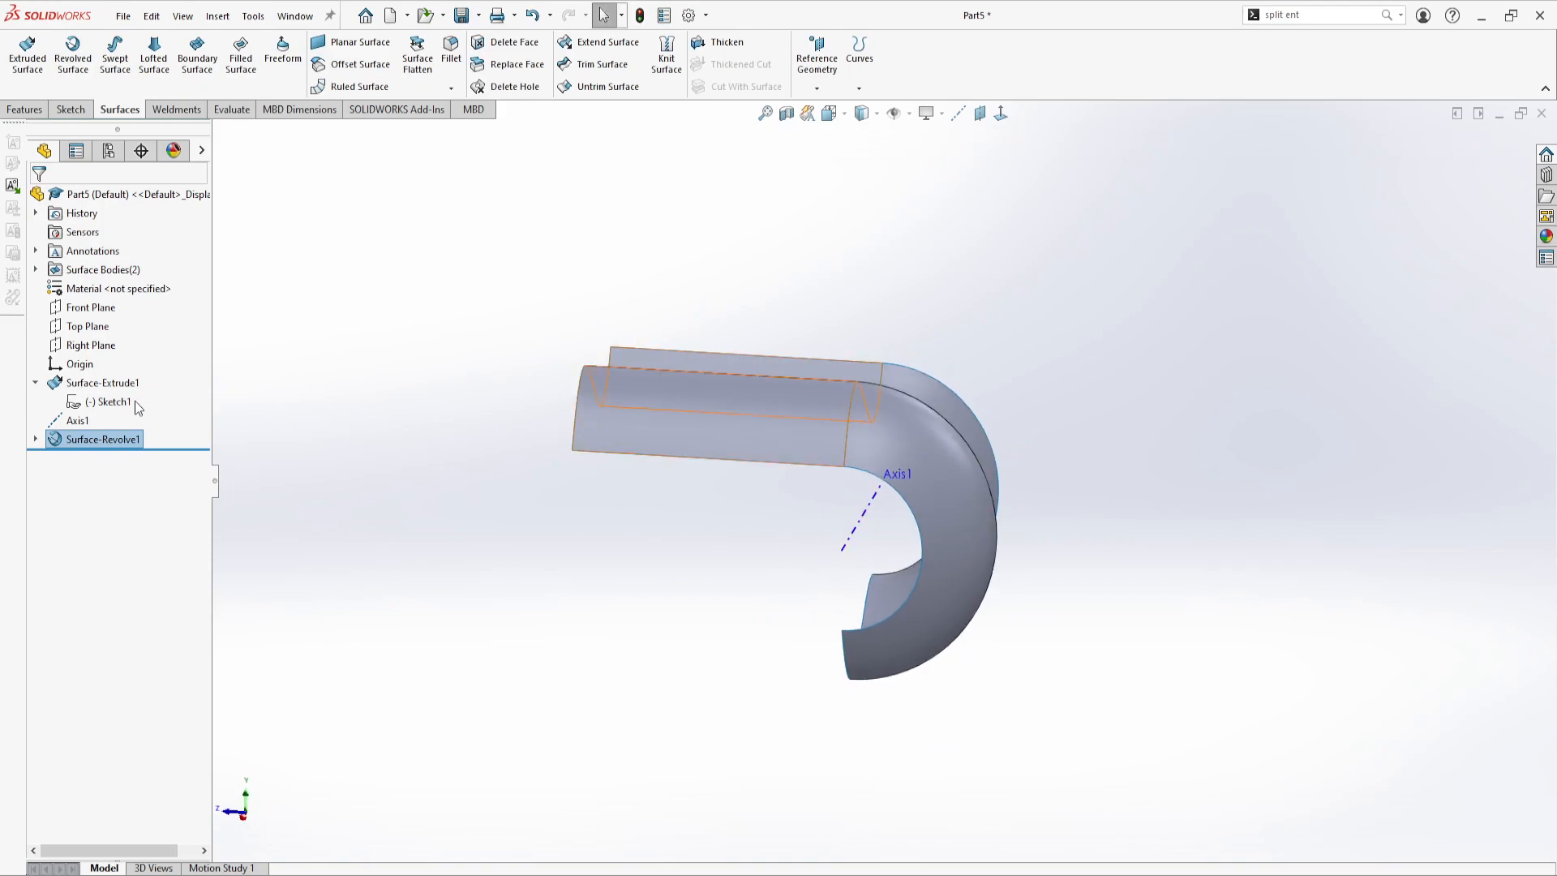
Delete the revolved surface and the reference axis, keeping only the extruded spline surface
left_click(118, 439)
left_click(150, 567)
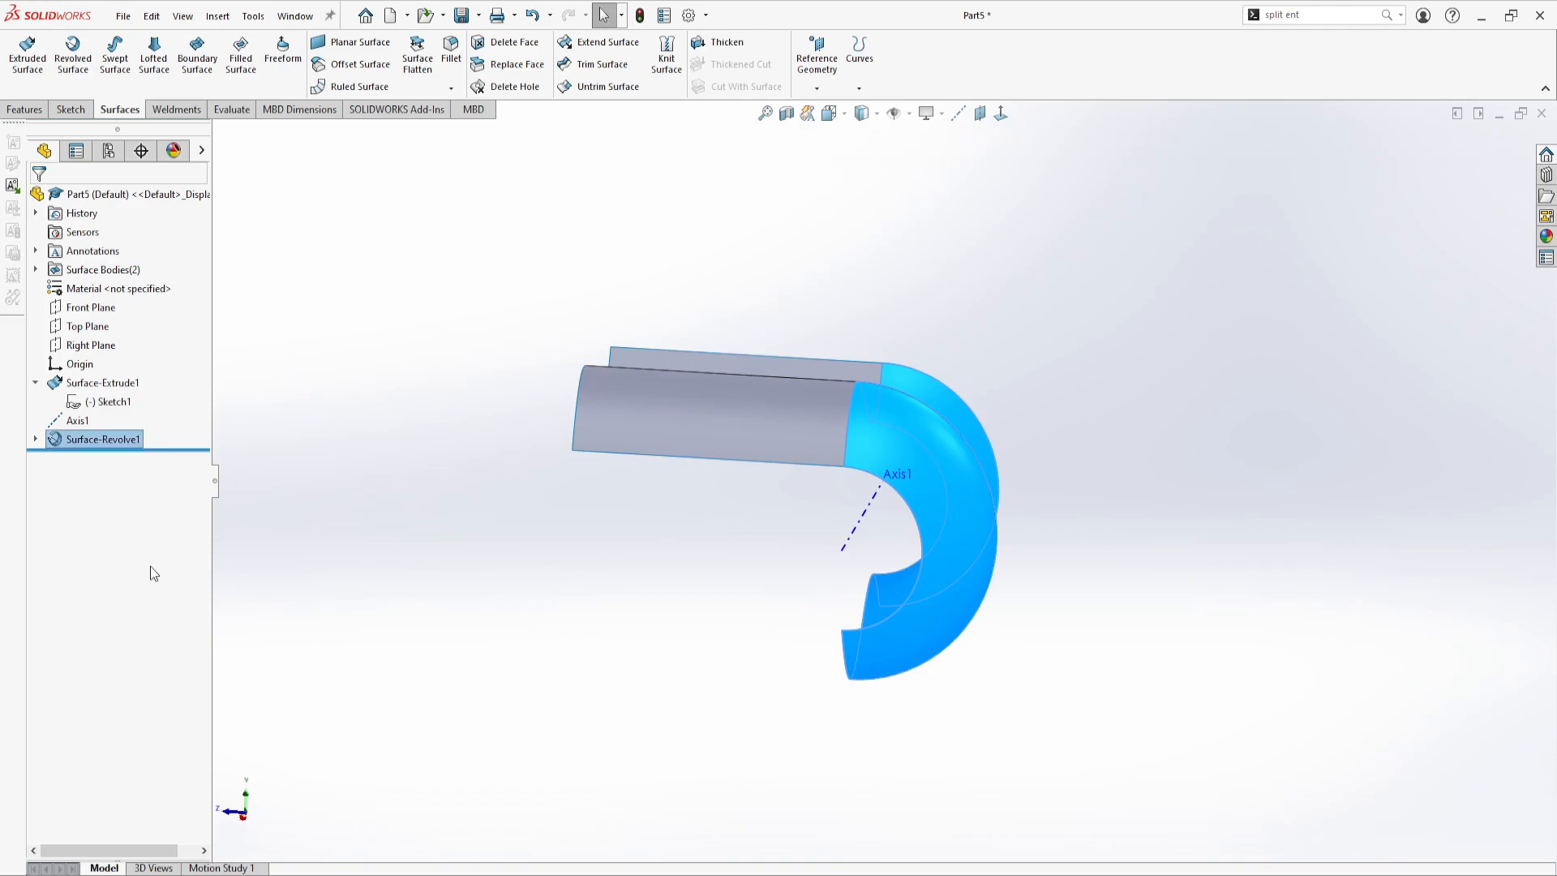
key("Delete")
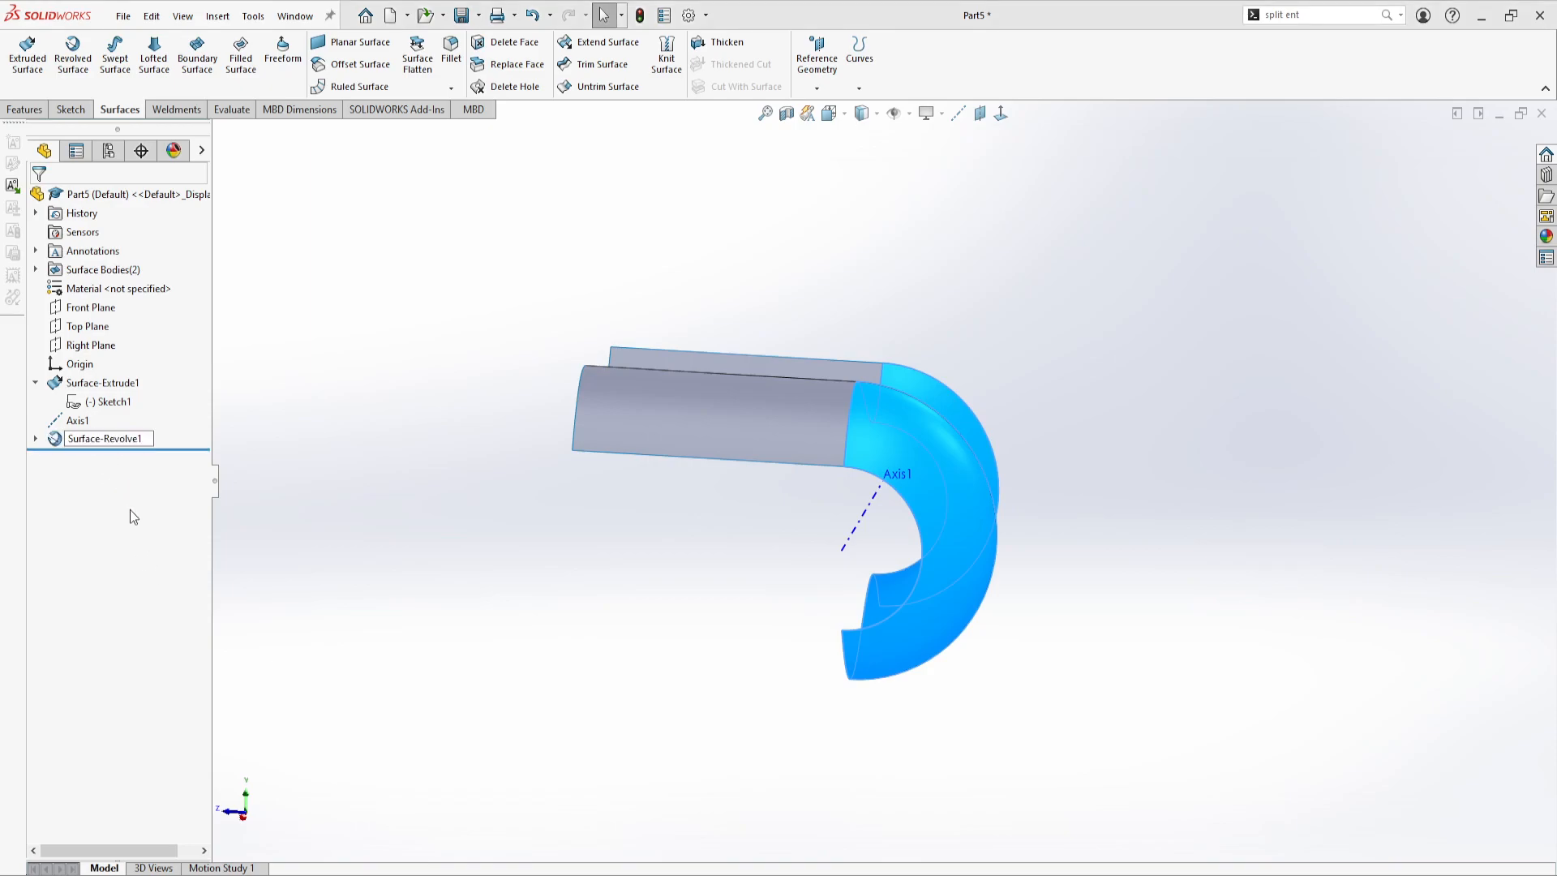
key("Return")
left_click(82, 422)
key("Delete")
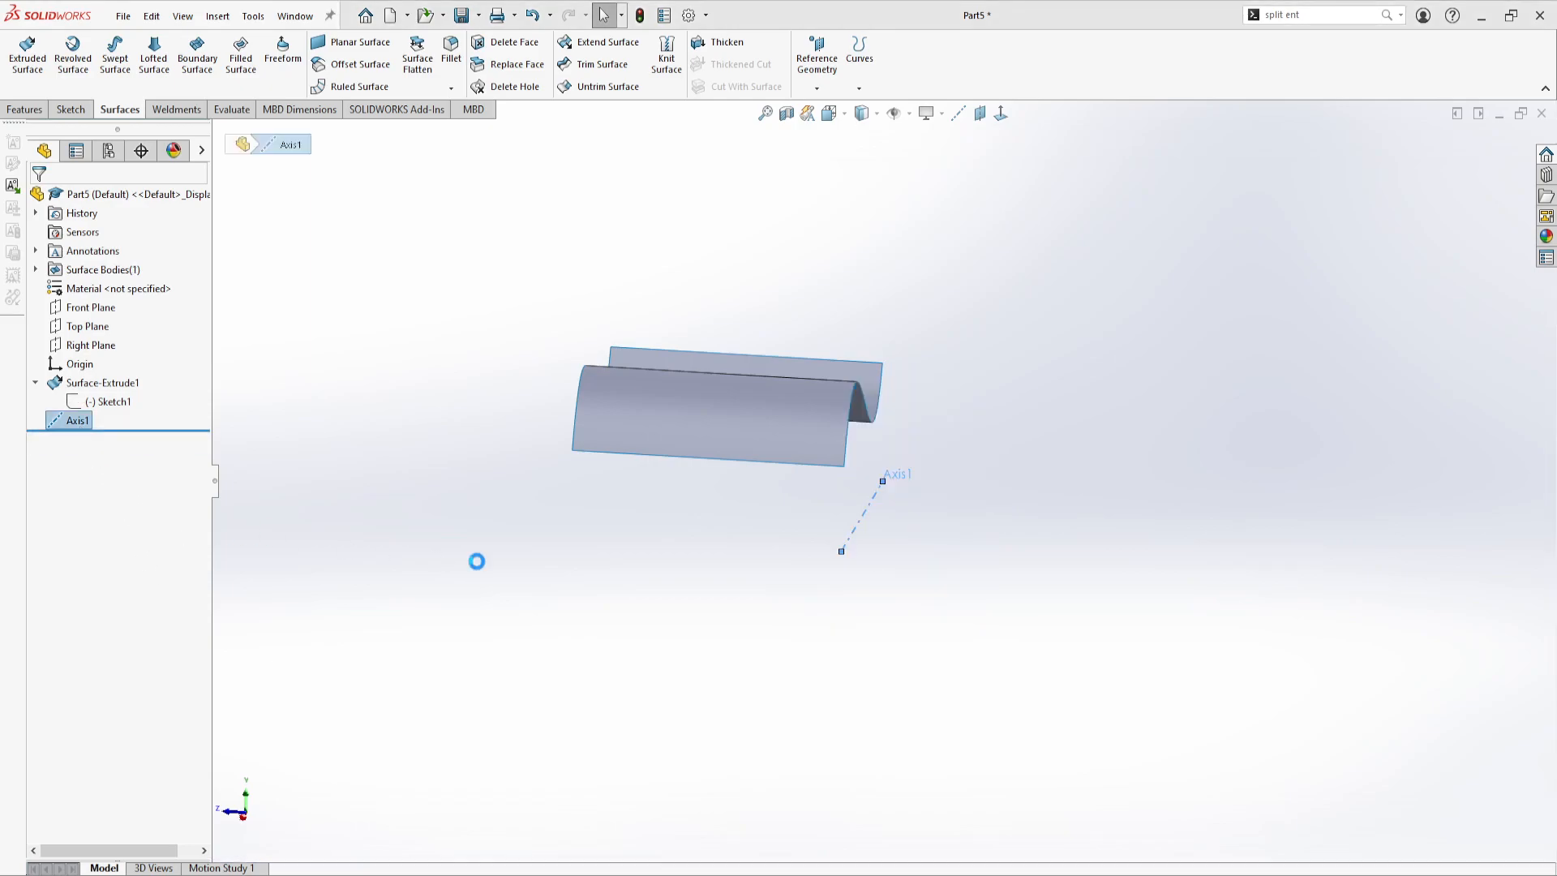
key("Return")
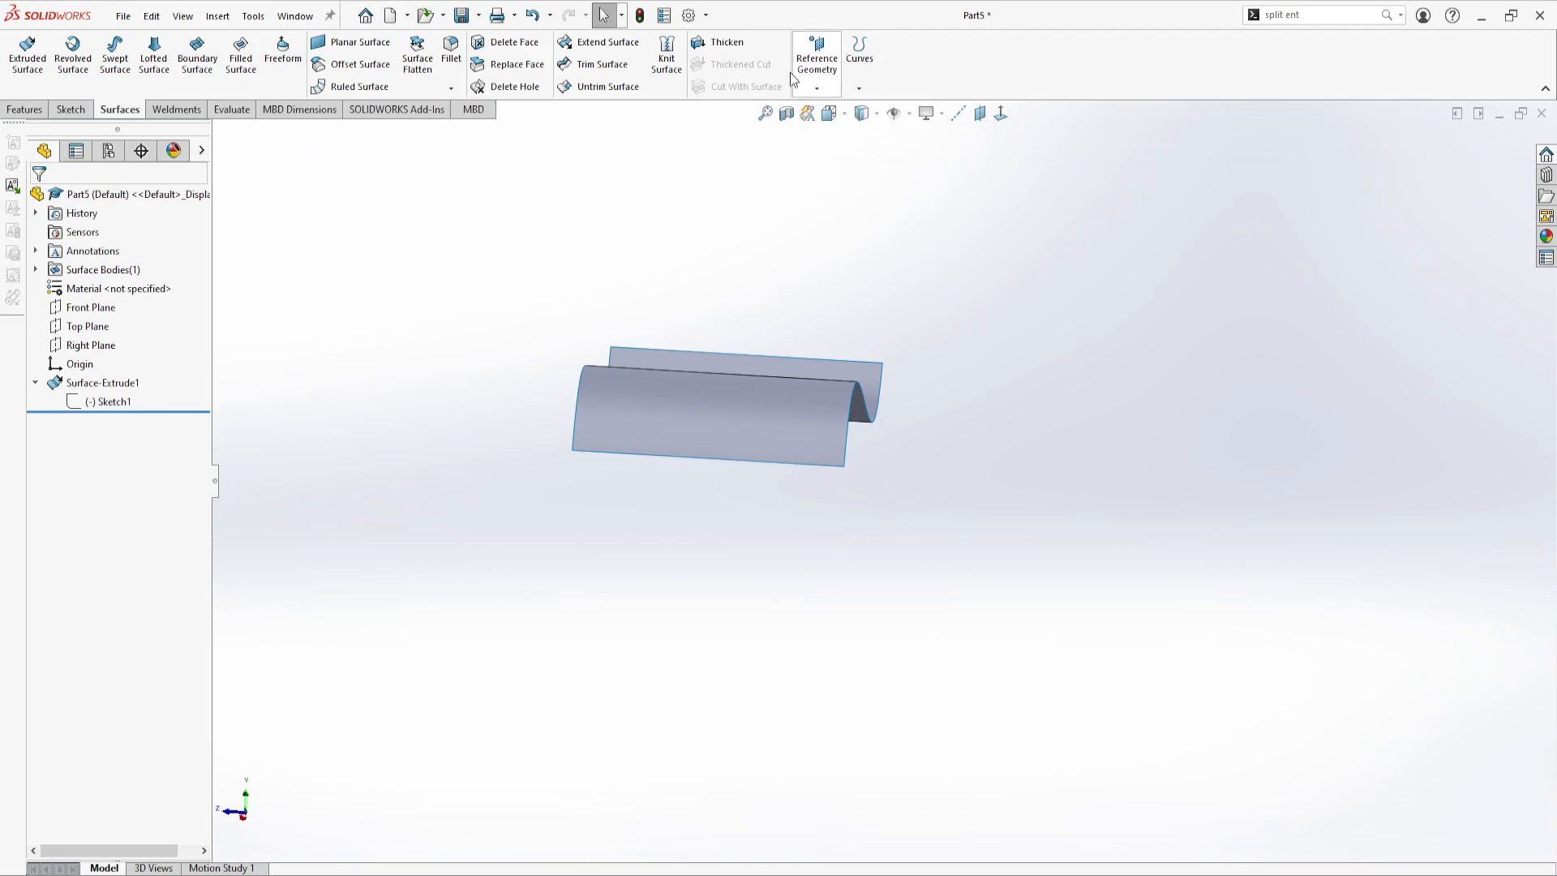
Create a coordinate system at the origin, defining its position numerically as X 0 in, Y 0 in and Z 0 in
left_click(31, 110)
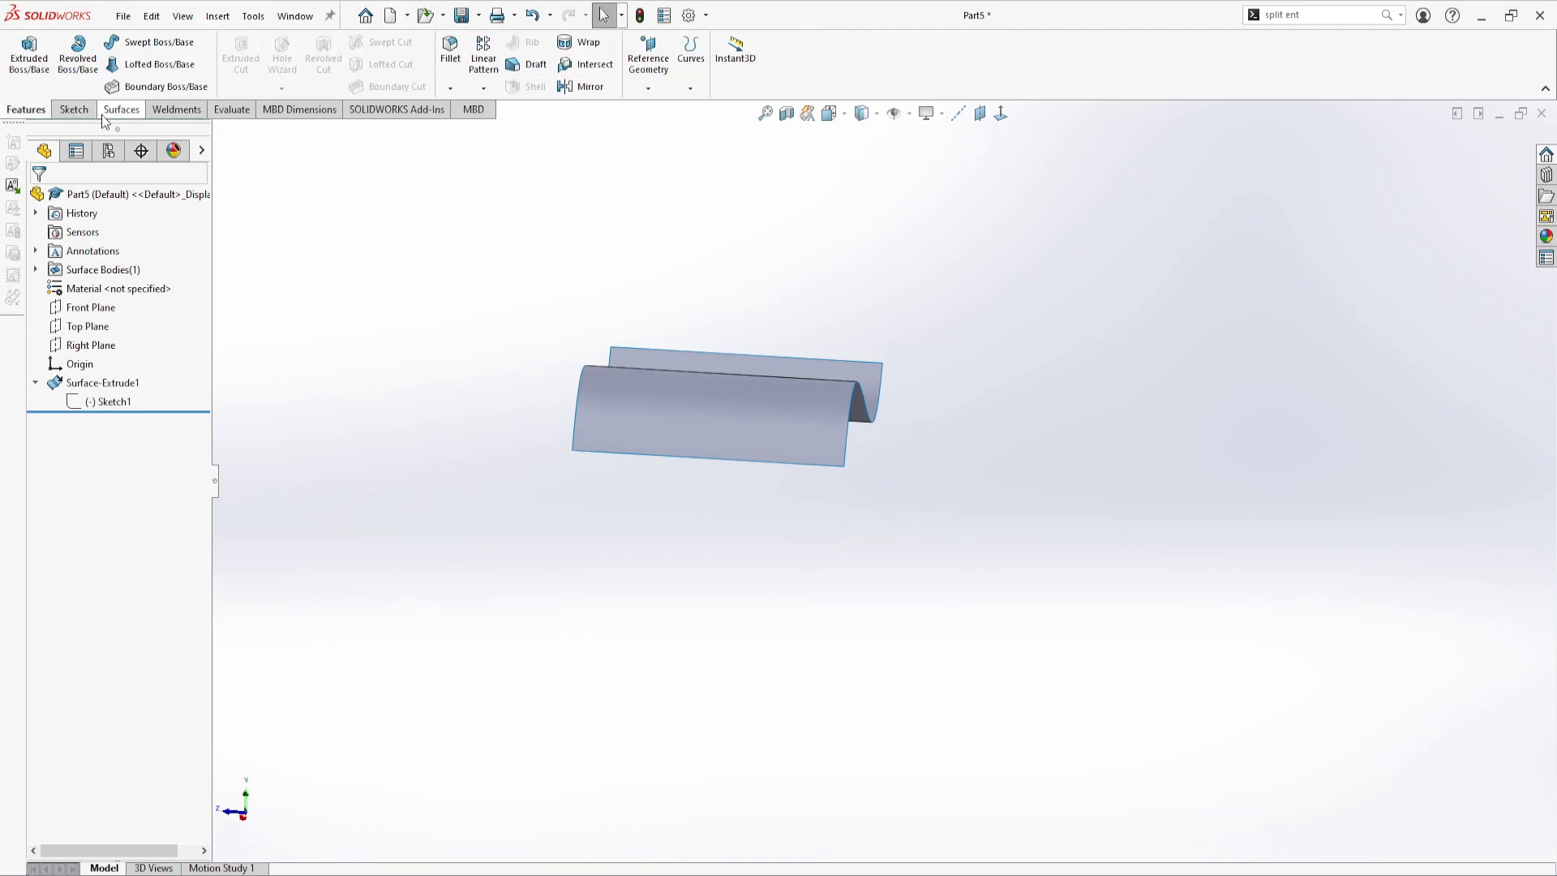
left_click(121, 109)
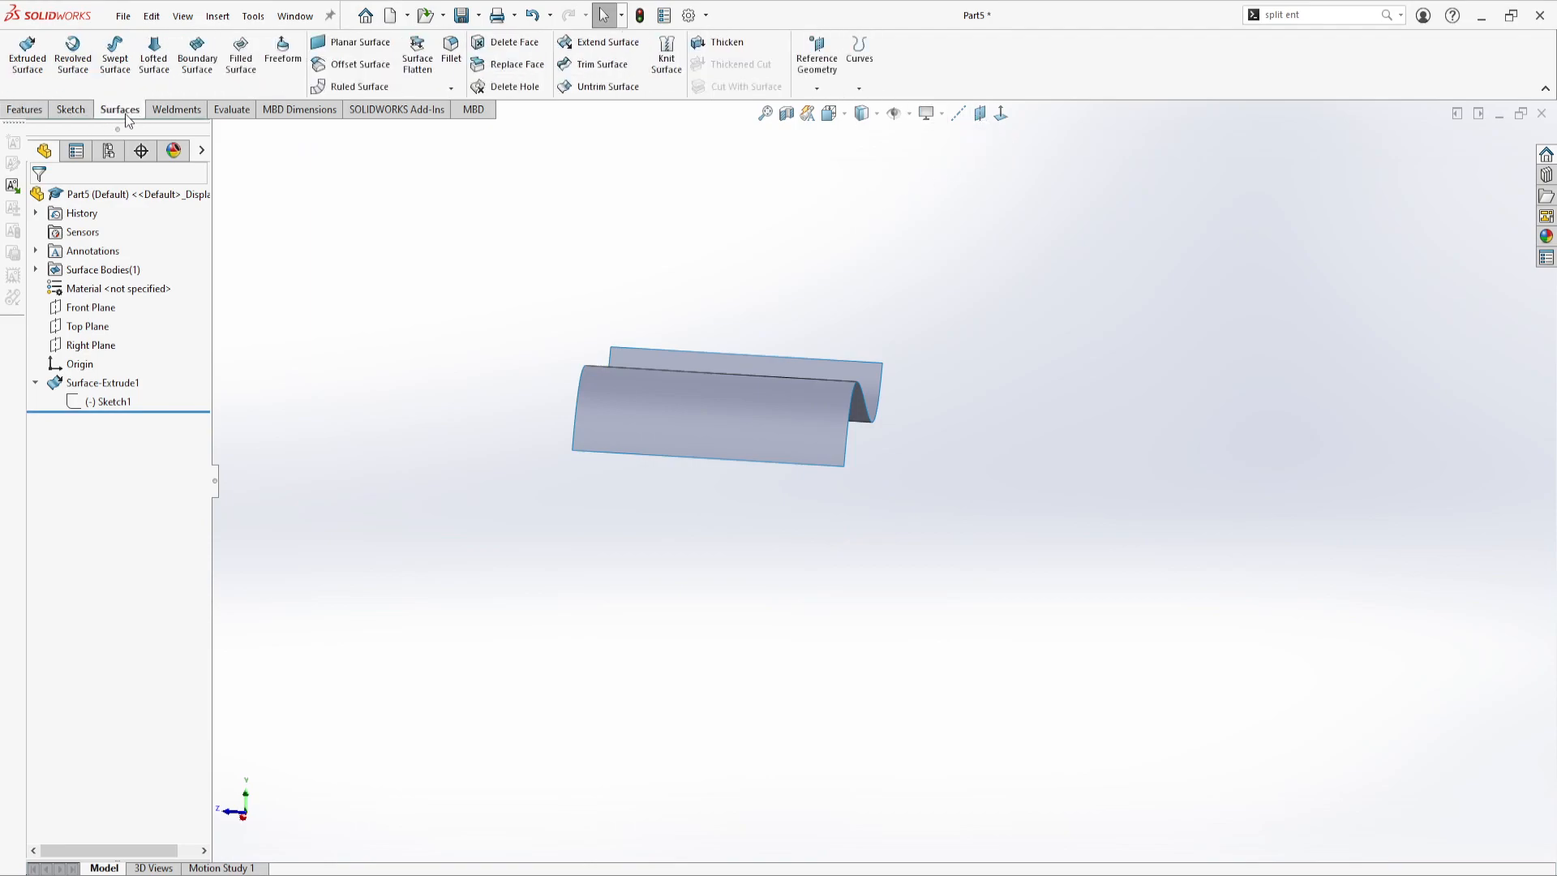
left_click(819, 84)
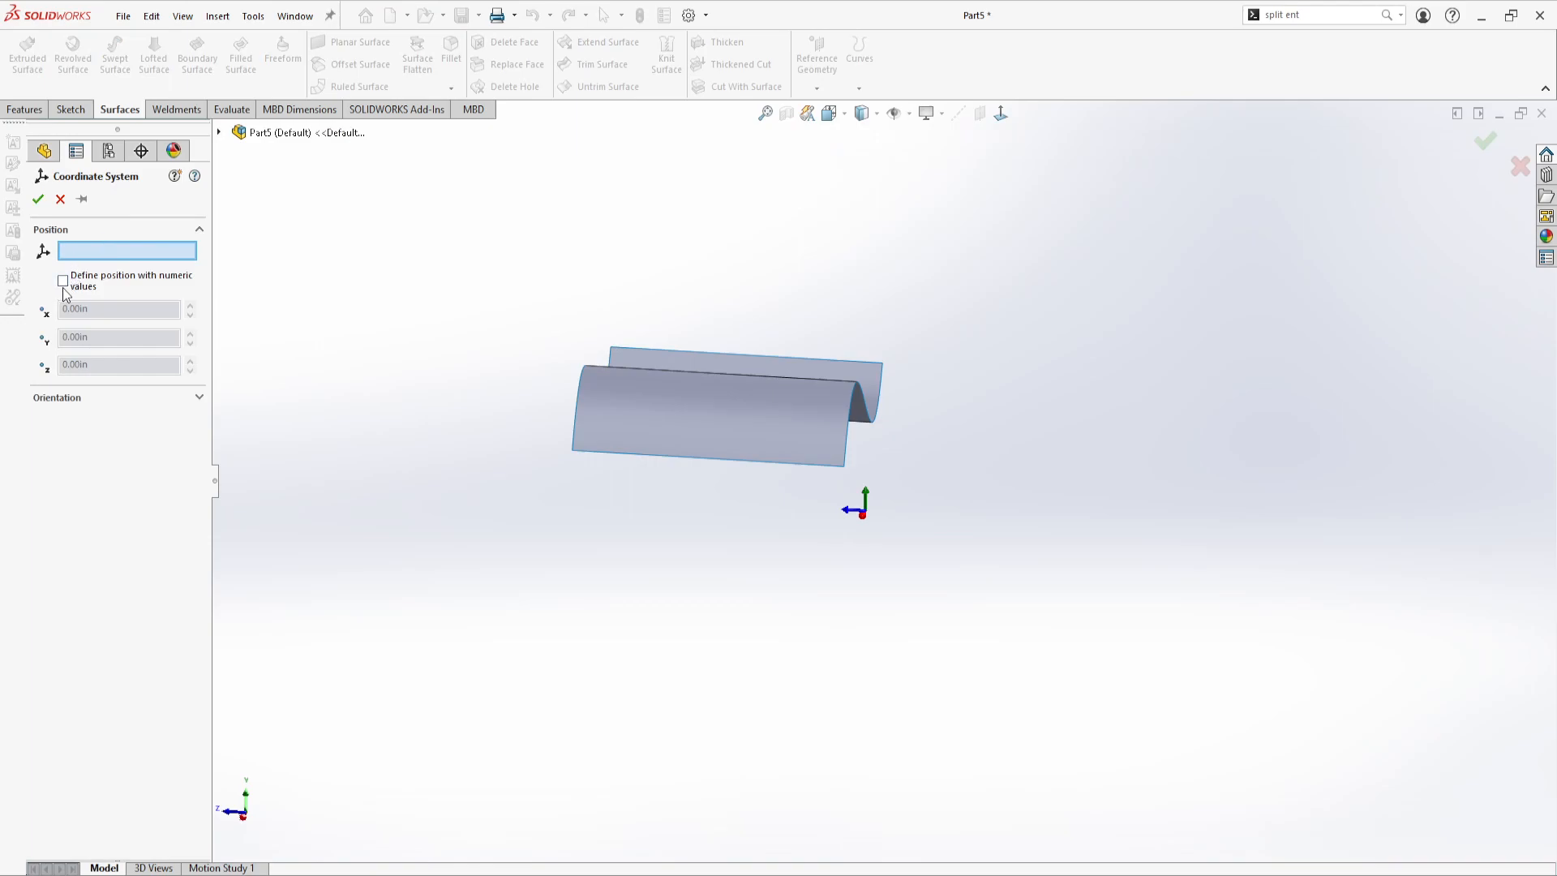
left_click(63, 282)
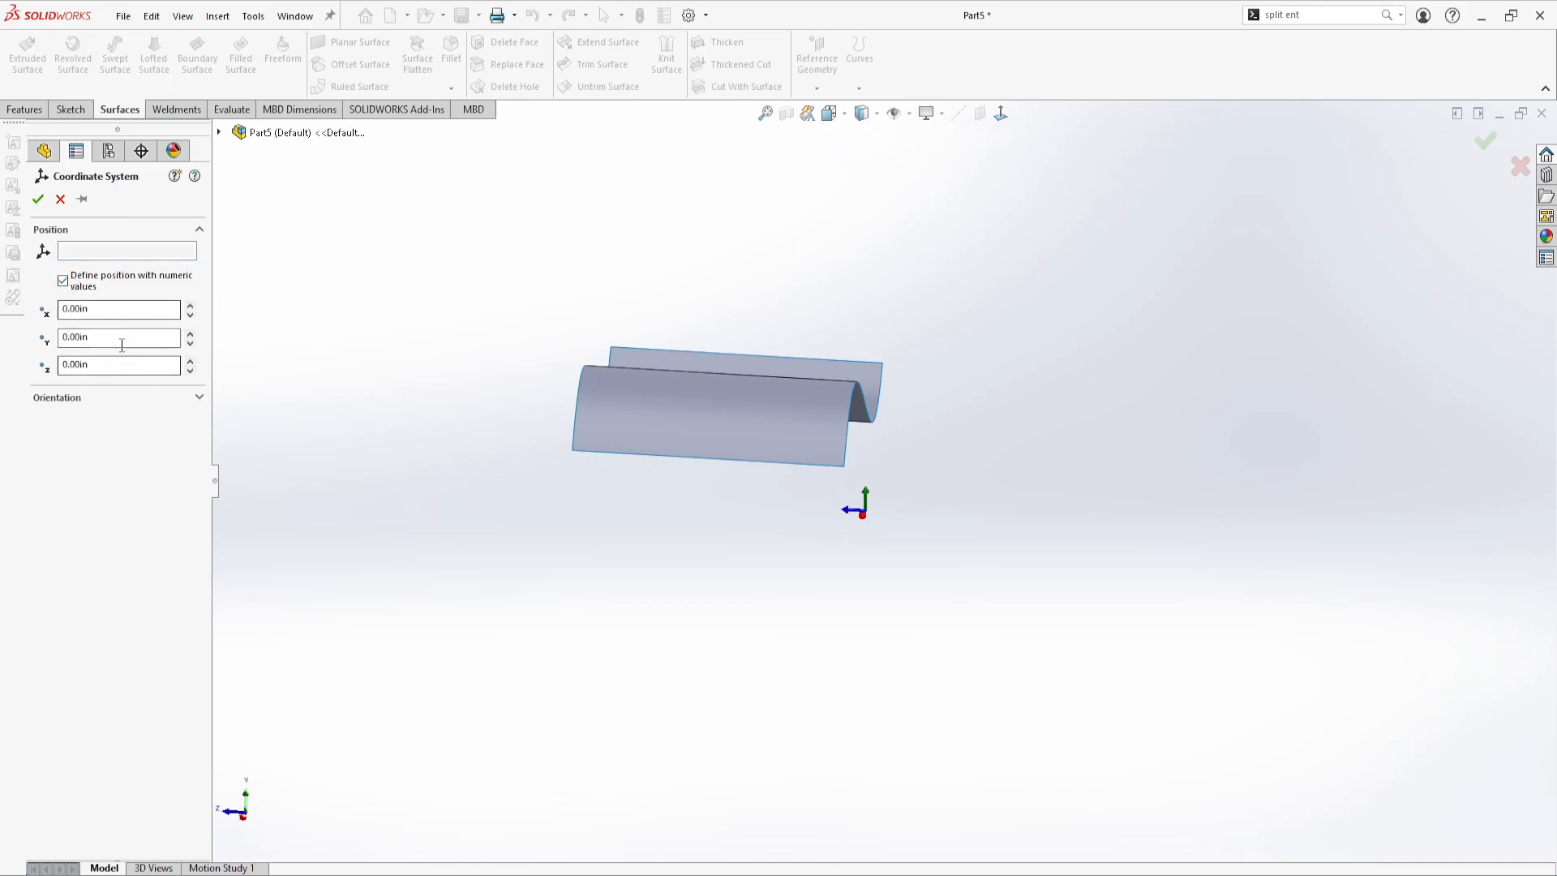
middle_click_drag(819, 568, 590, 480)
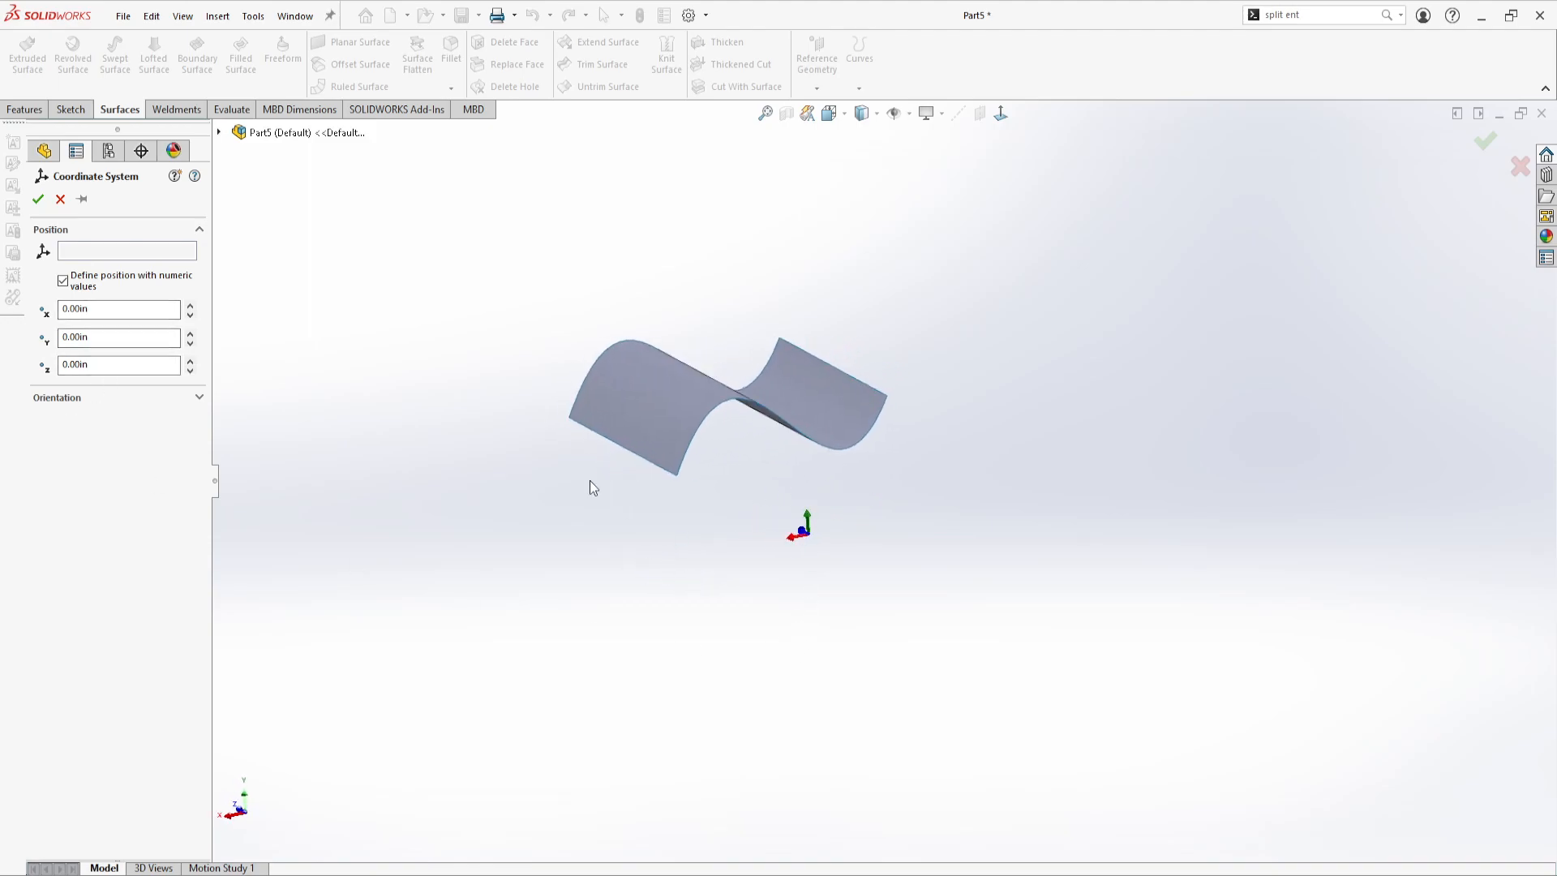
left_click(219, 132)
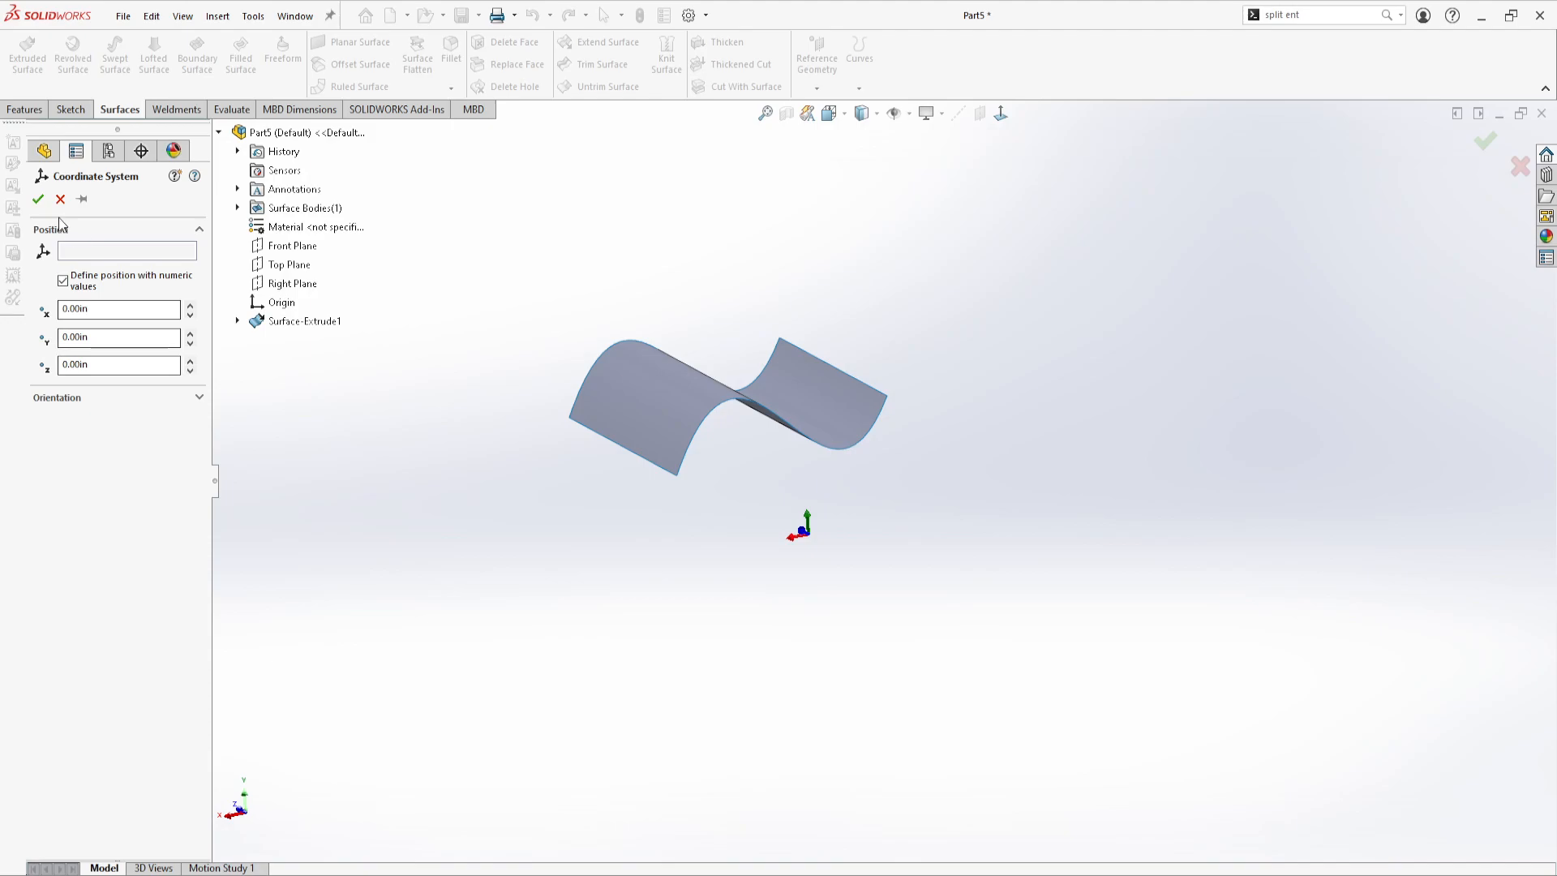
left_click(38, 198)
middle_click_drag(803, 597, 810, 667)
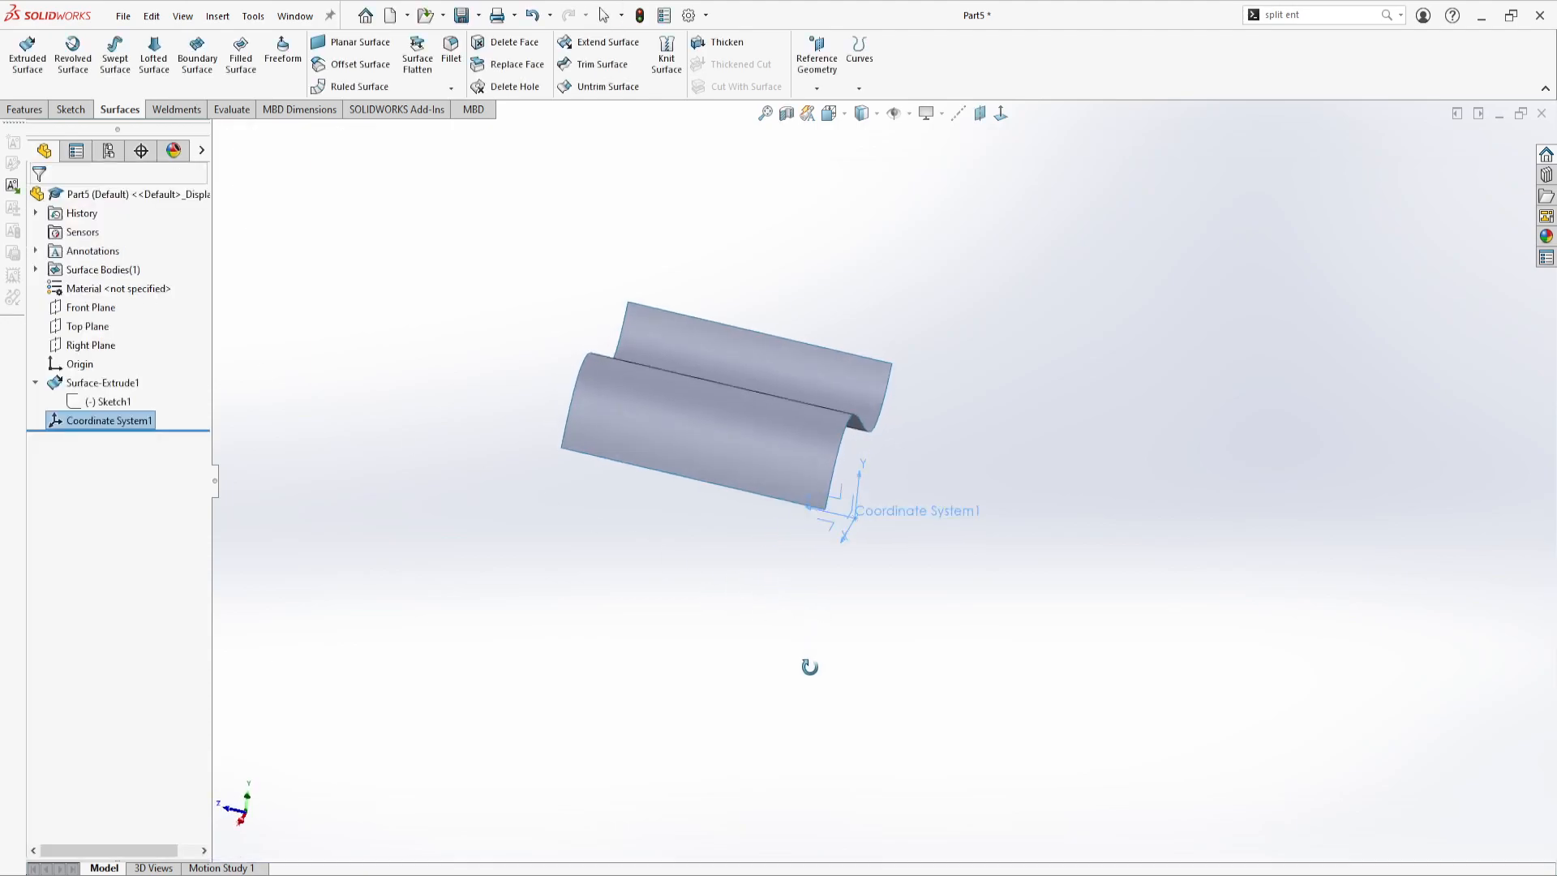
scroll(852, 536, "down", 6)
middle_click_drag(855, 470, 845, 614)
scroll(914, 224, "up", 5)
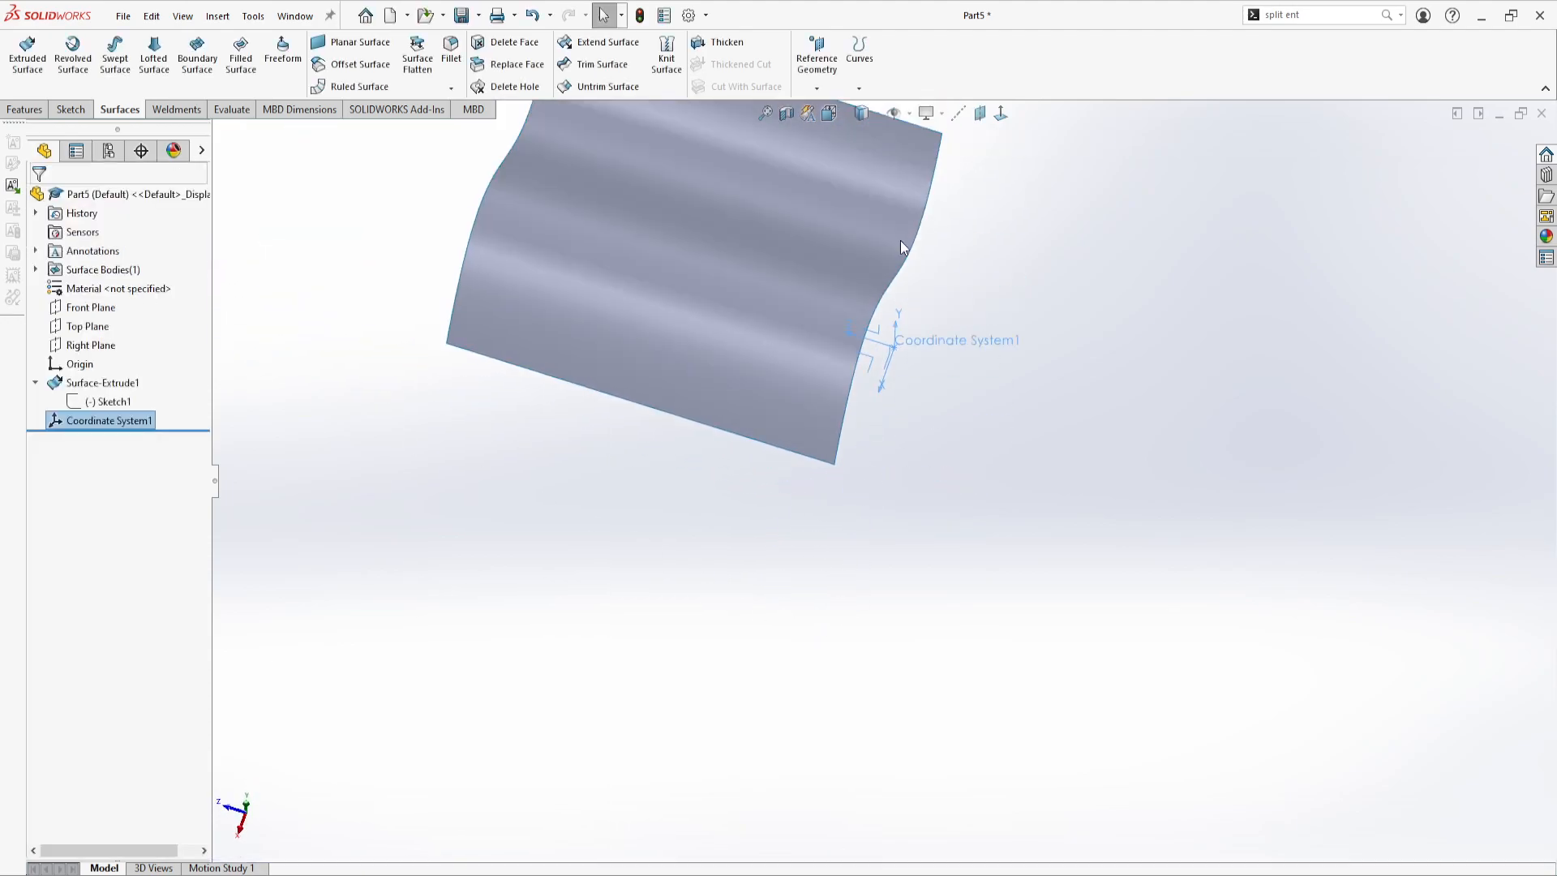
mouse_move(869, 330)
middle_mouse_down()
mouse_move(932, 180)
mouse_move(779, 528)
mouse_move(770, 327)
middle_mouse_up()
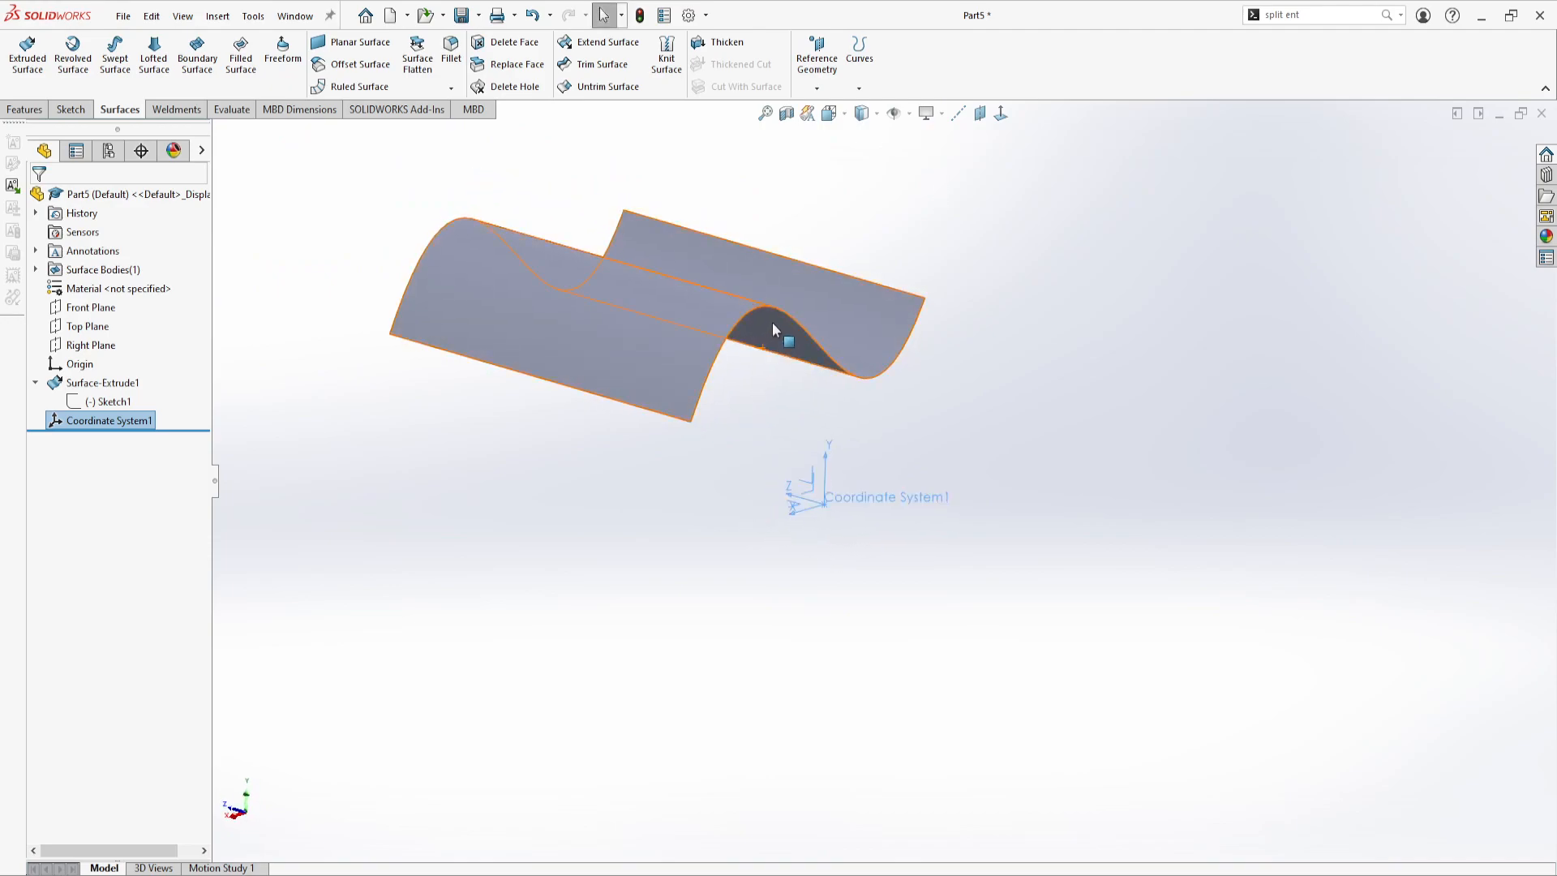
left_click(776, 309)
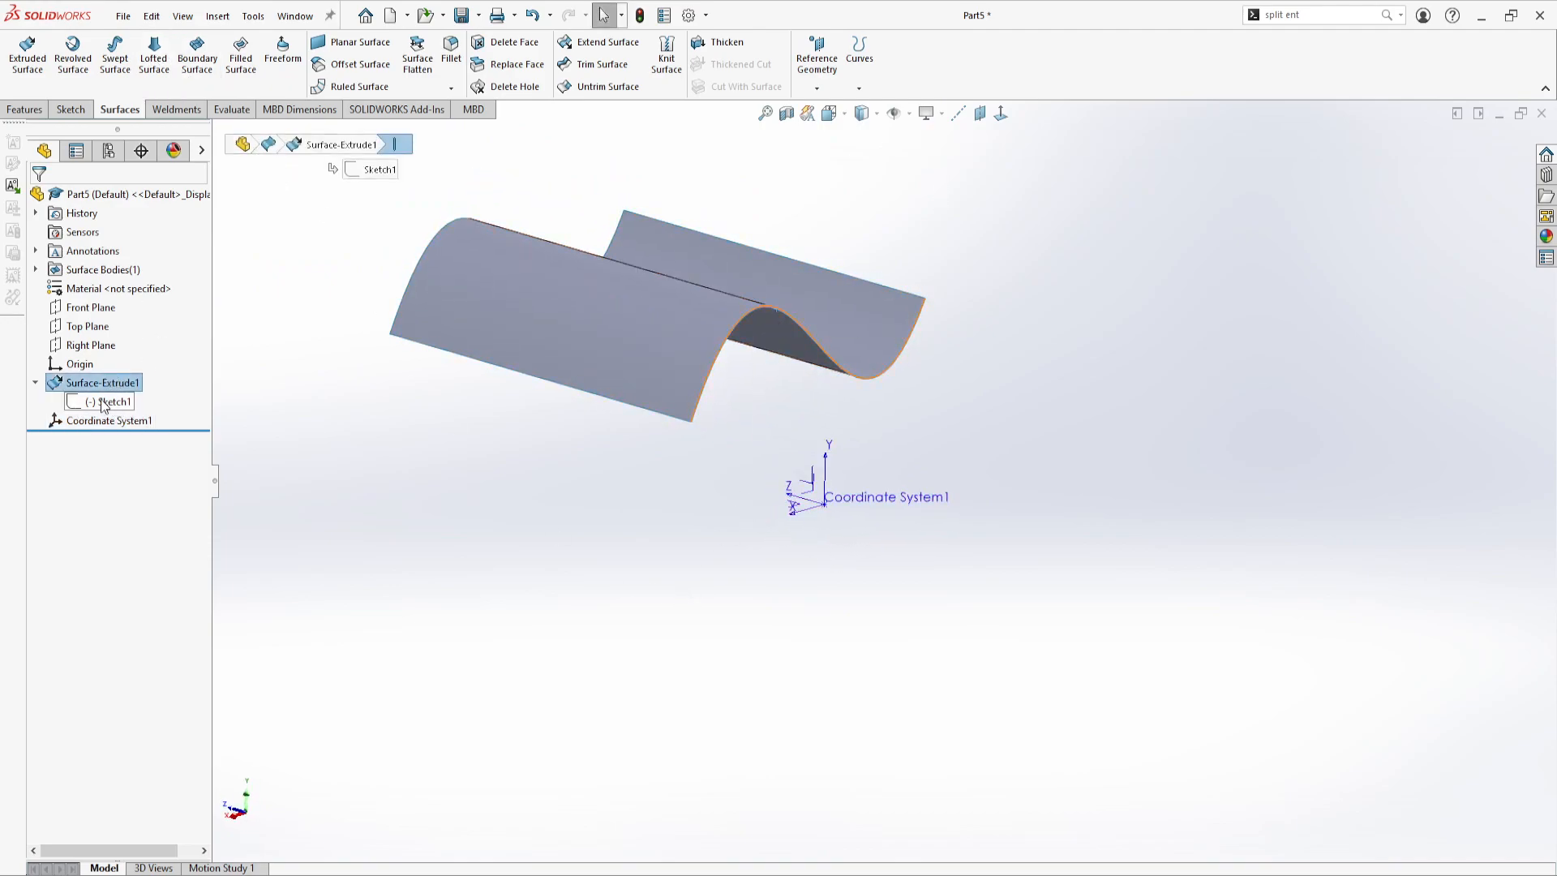
left_click(78, 63)
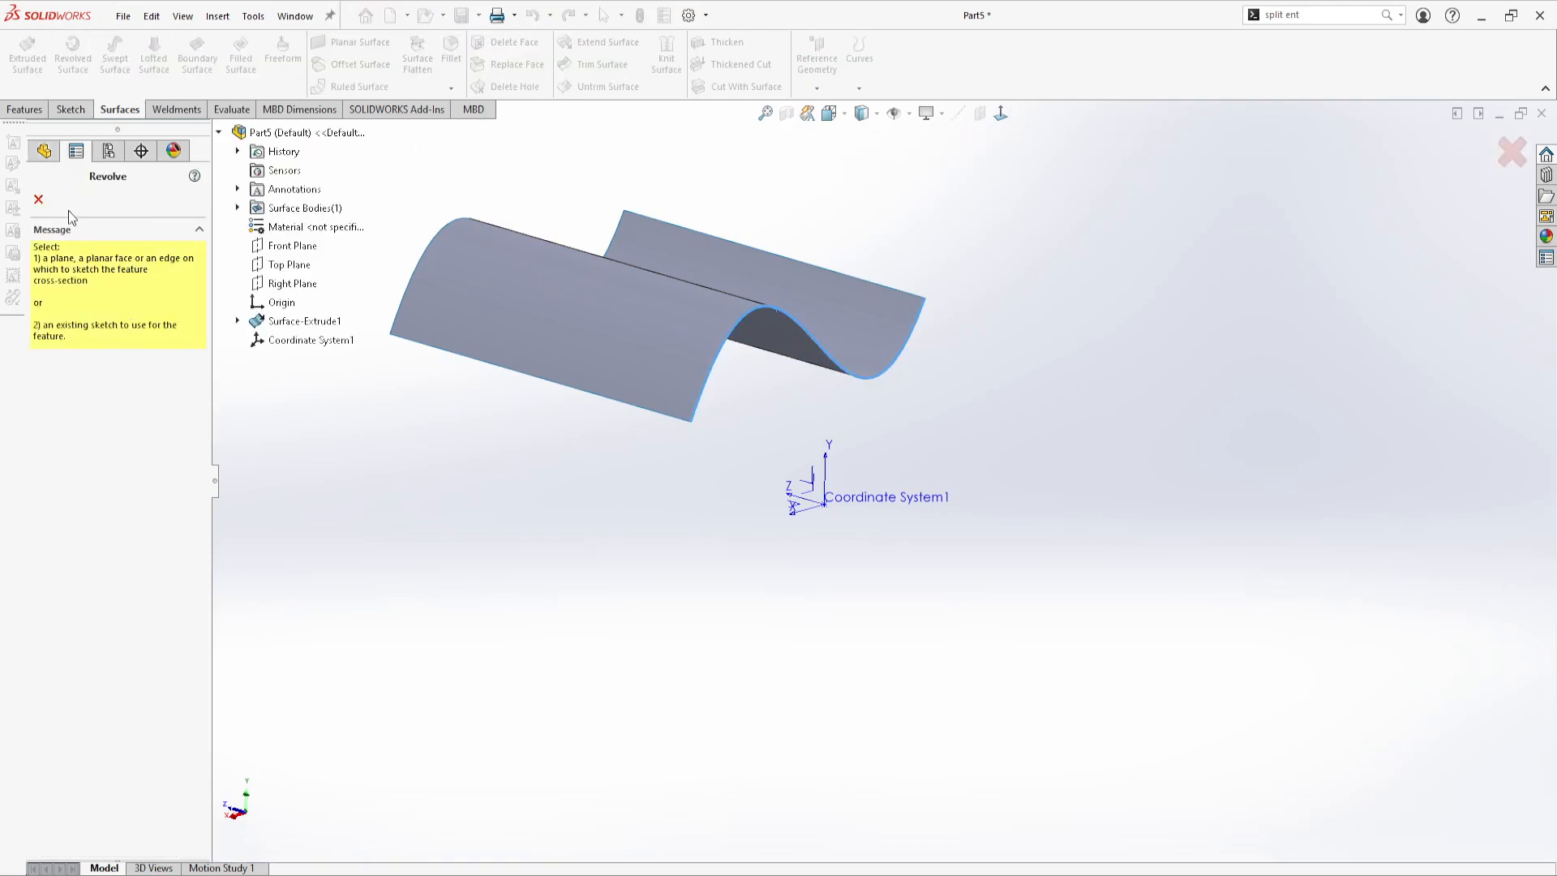
left_click(39, 199)
Start a revolved surface from the spline sketch, using the new coordinate system's X axis as the axis of revolution
left_click(103, 401)
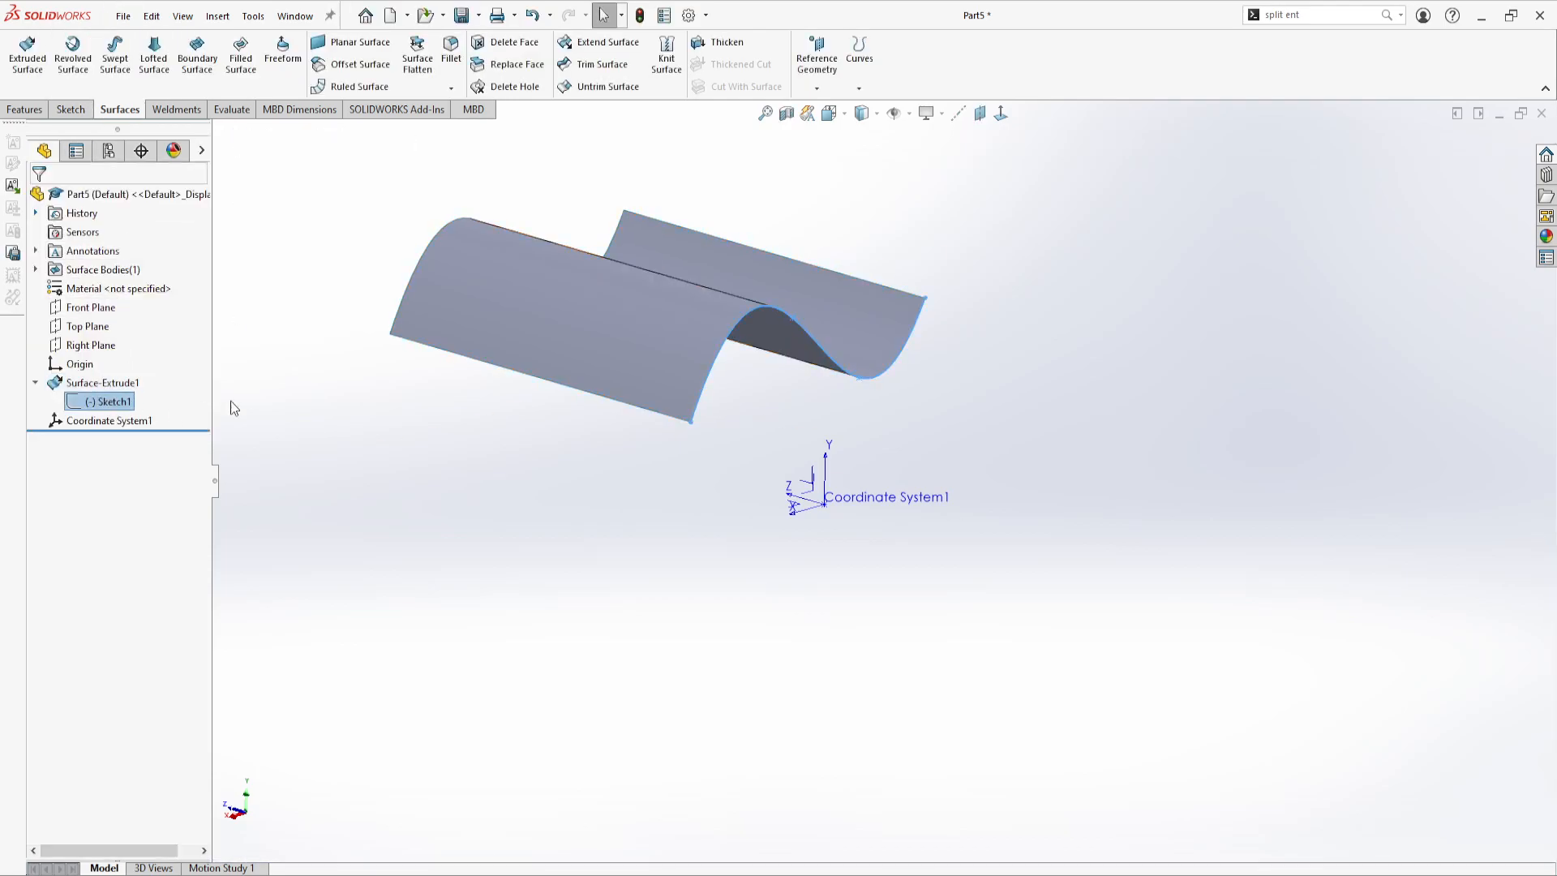
left_click(75, 53)
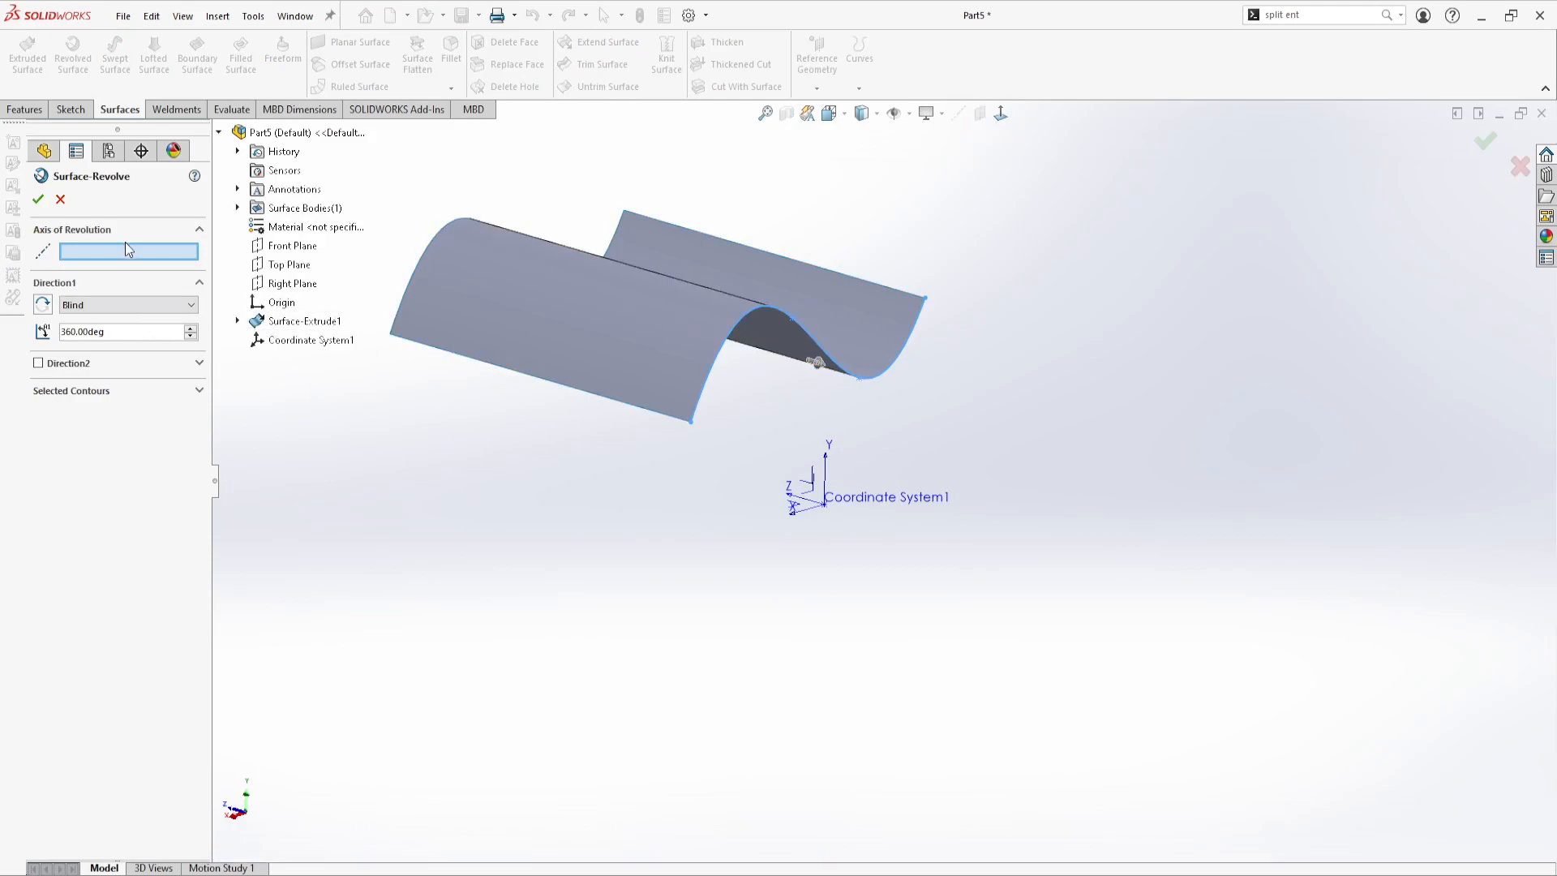
mouse_move(744, 494)
middle_mouse_down()
mouse_move(733, 479)
mouse_move(816, 550)
mouse_move(776, 482)
mouse_move(848, 577)
mouse_move(816, 771)
mouse_move(722, 504)
mouse_move(696, 507)
mouse_move(719, 525)
middle_mouse_up()
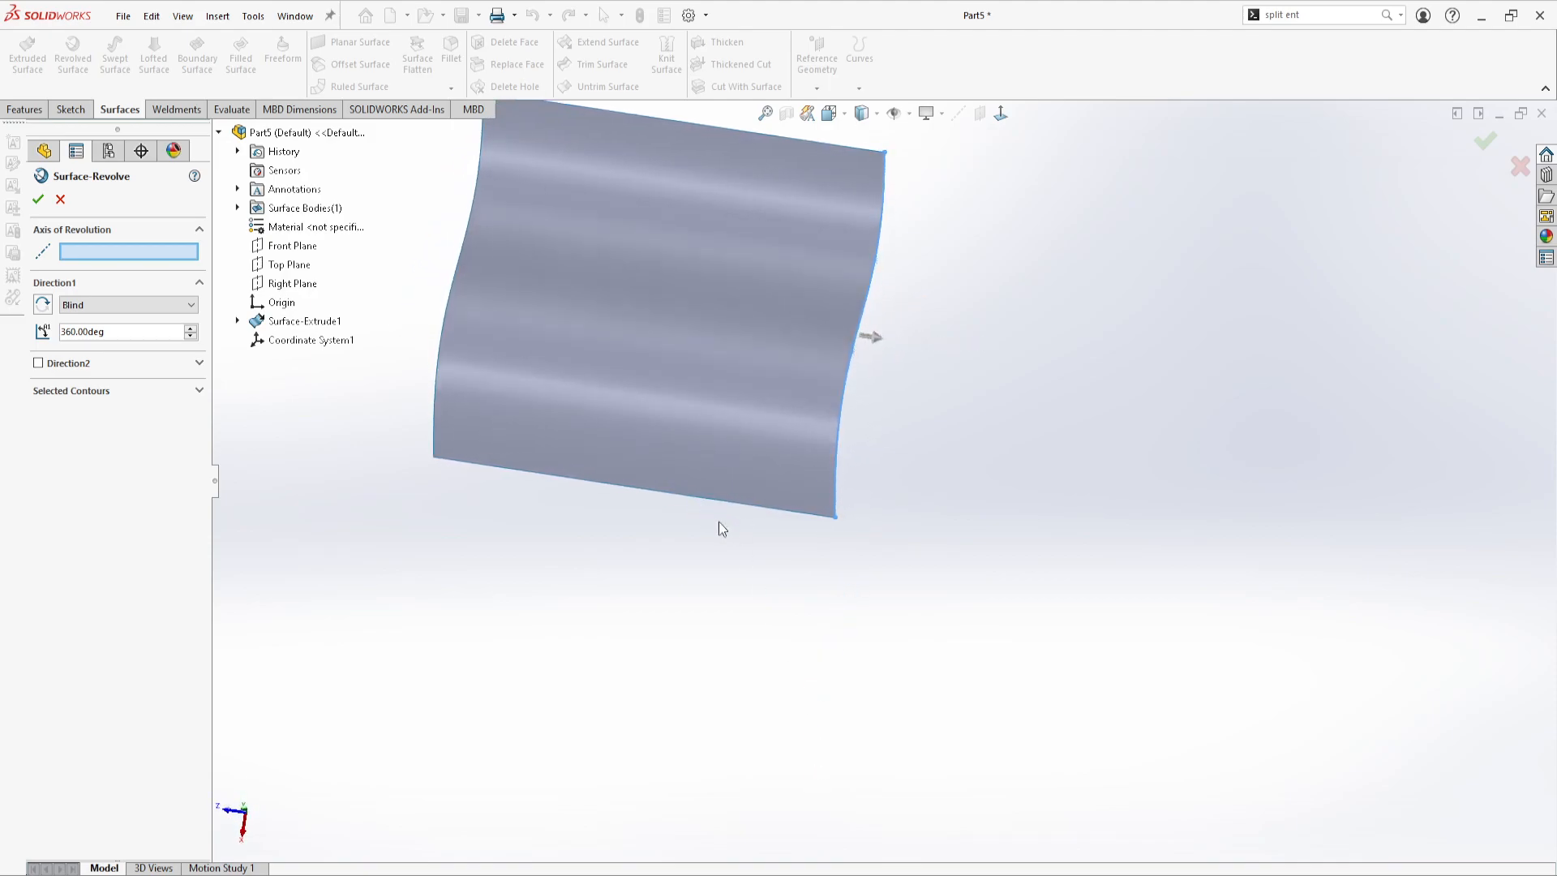
left_click(869, 383)
middle_click_drag(765, 695, 591, 348)
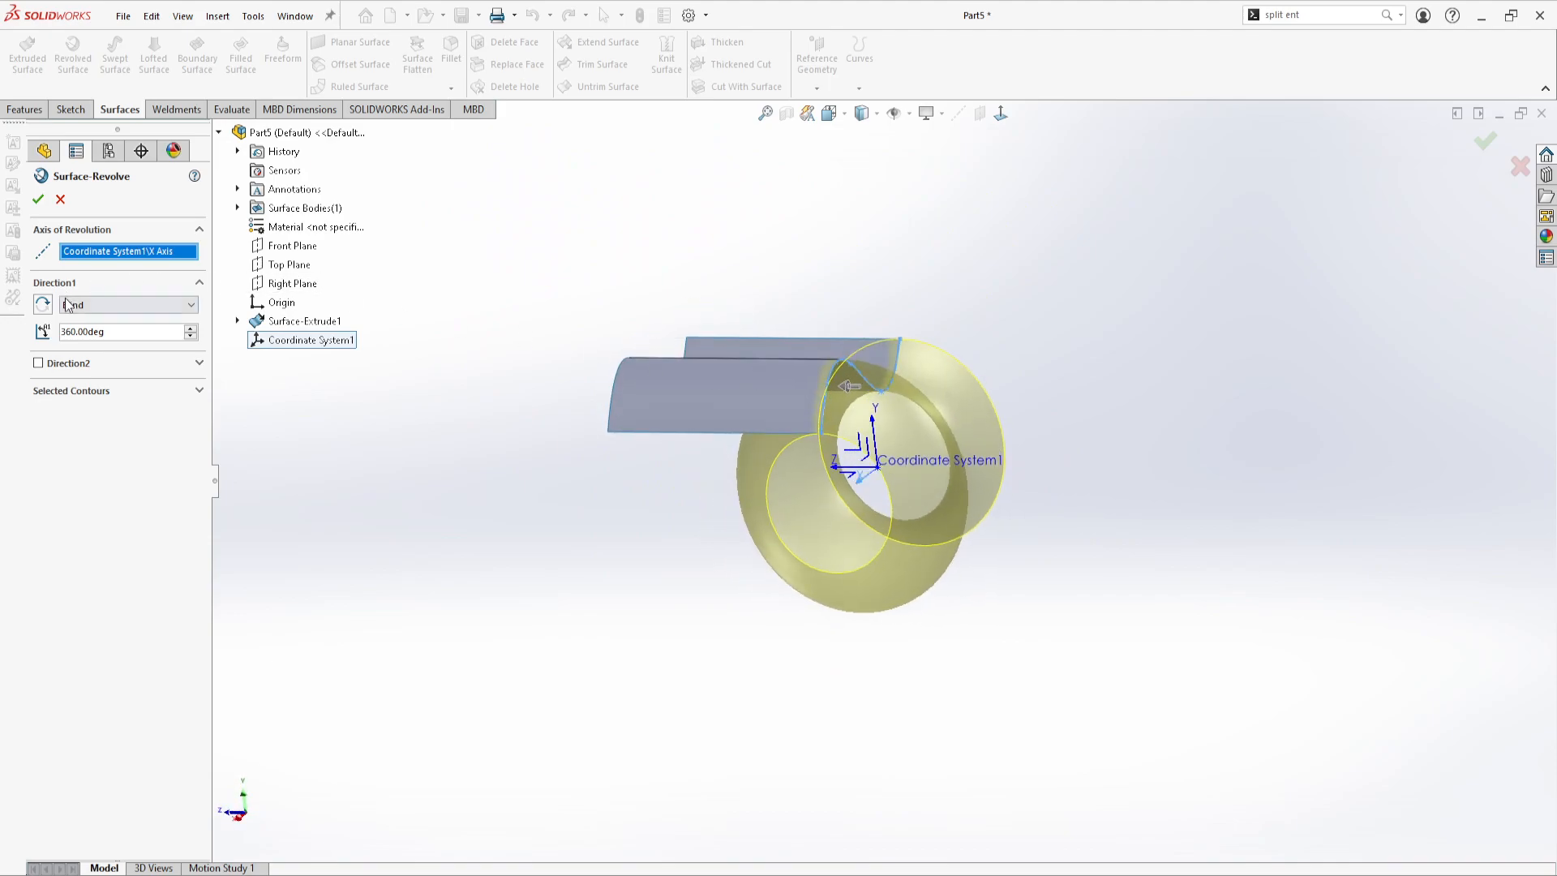
Set the revolve about the coordinate system's X axis to 180 deg, reverse its direction and accept it
left_click_drag(129, 334, 39, 350)
type("180")
key("Return")
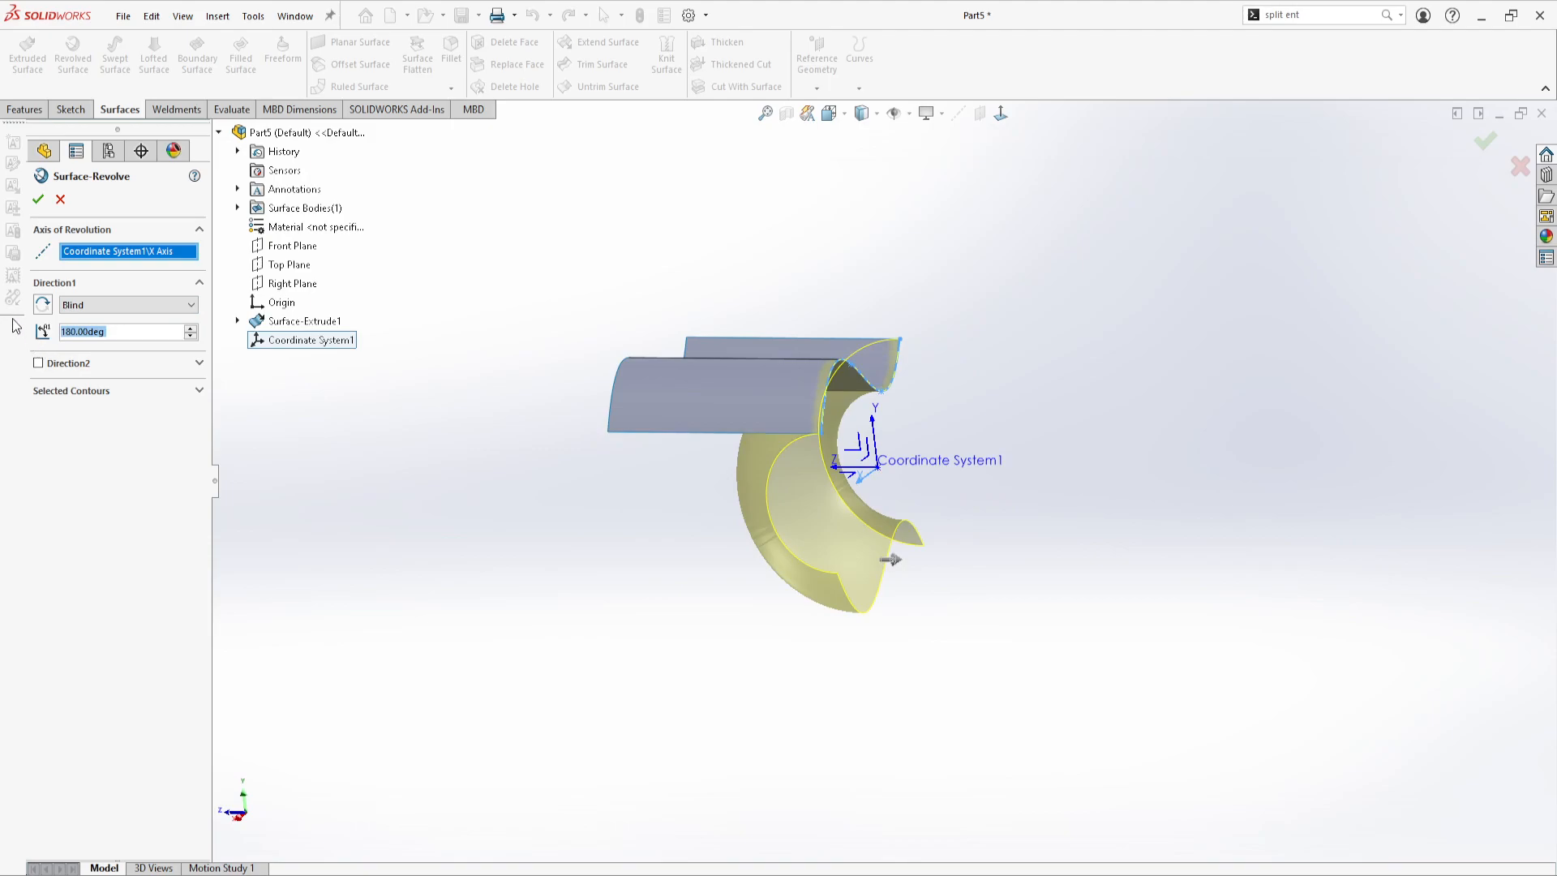
left_click(42, 305)
mouse_move(801, 529)
middle_mouse_down()
mouse_move(830, 518)
mouse_move(795, 527)
middle_mouse_up()
left_click(38, 200)
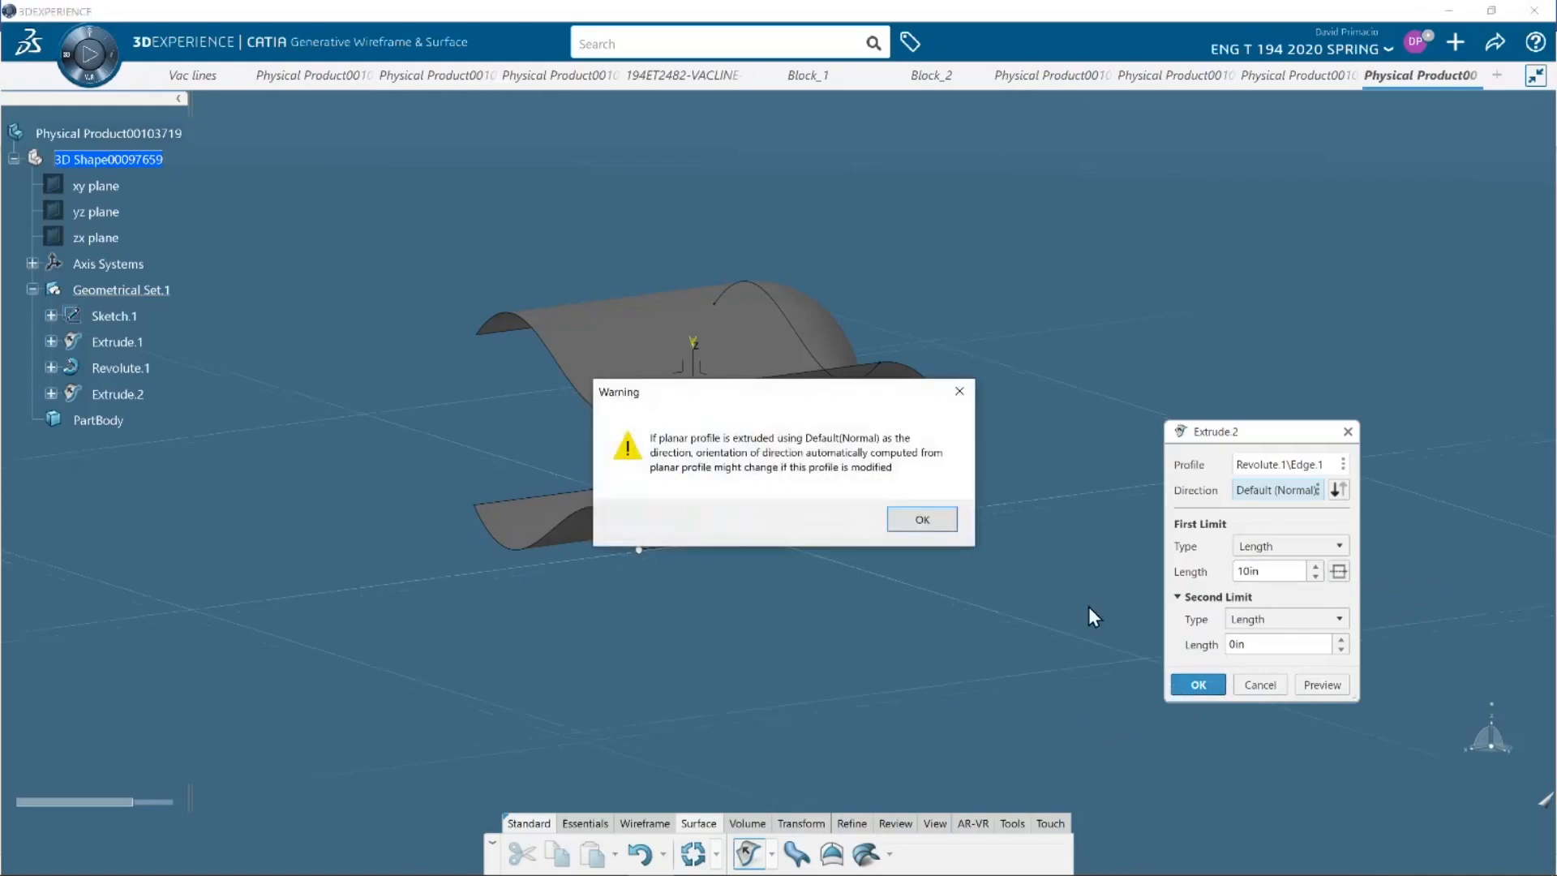
Follow the demo video through the 10 in extrusion of the revolved surface's edge, pause it and switch to SOLIDWORKS
left_click(926, 519)
middle_click_drag(754, 570, 759, 601)
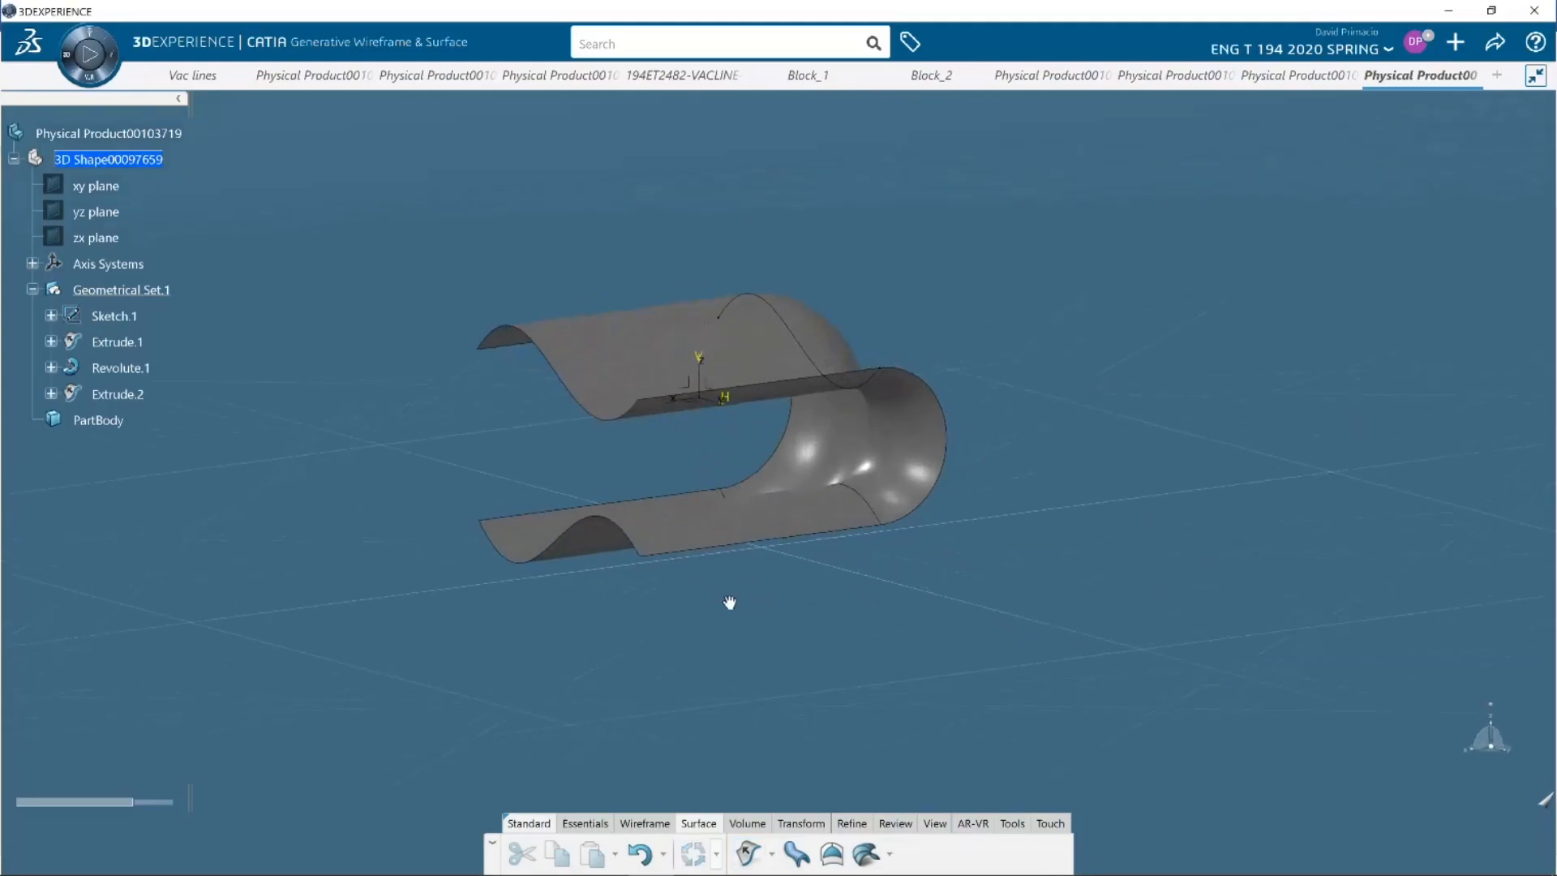
left_click(1067, 376)
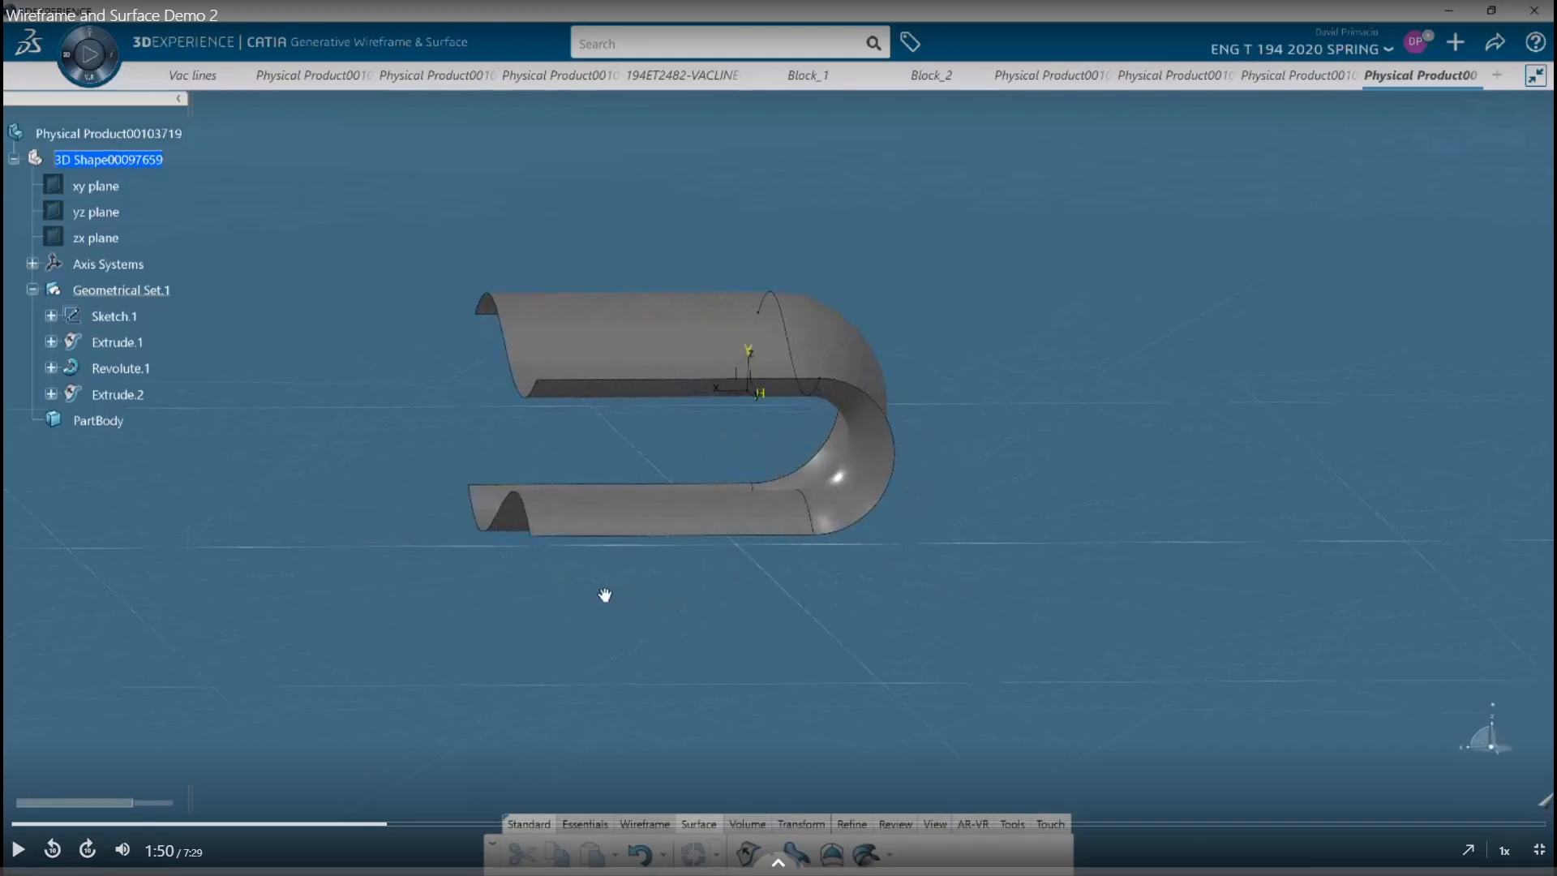
key("alt+Tab")
middle_click_drag(769, 547, 852, 543)
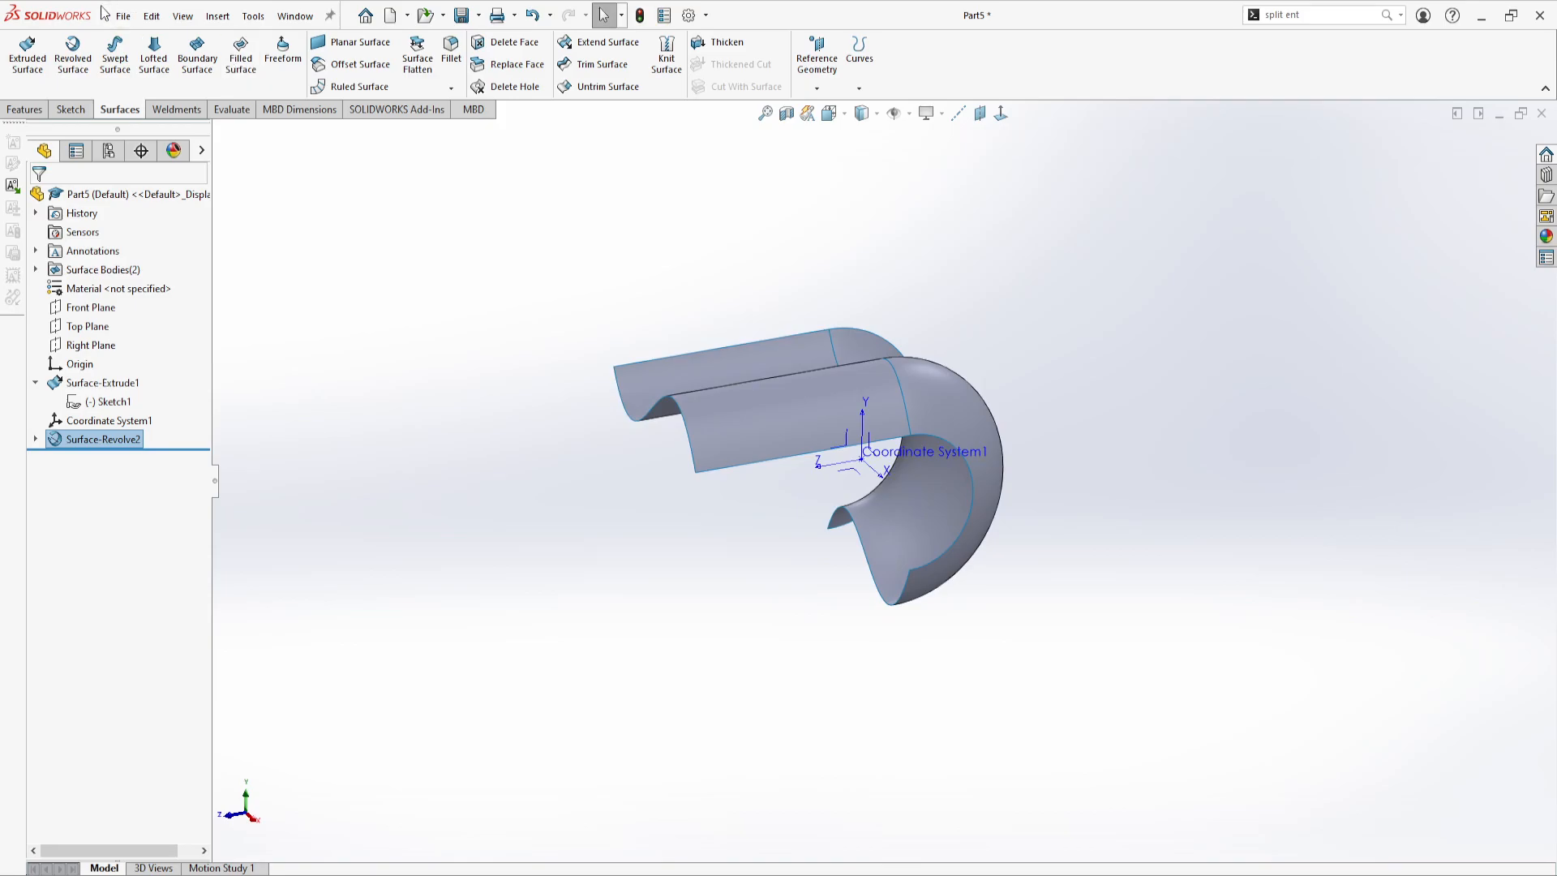
left_click(25, 53)
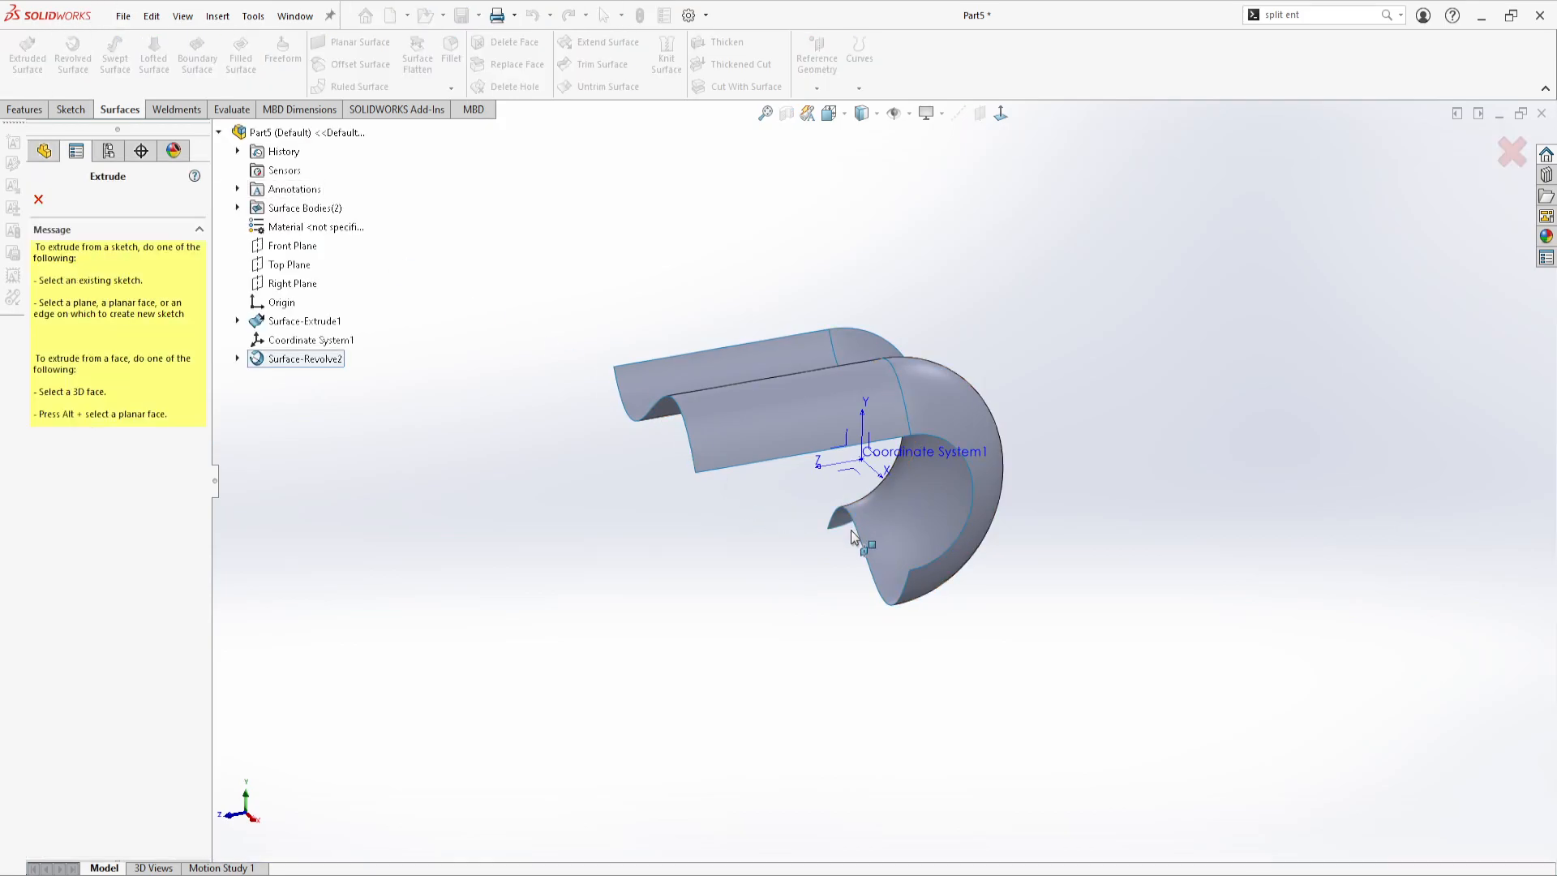
scroll(861, 539, "down", 4)
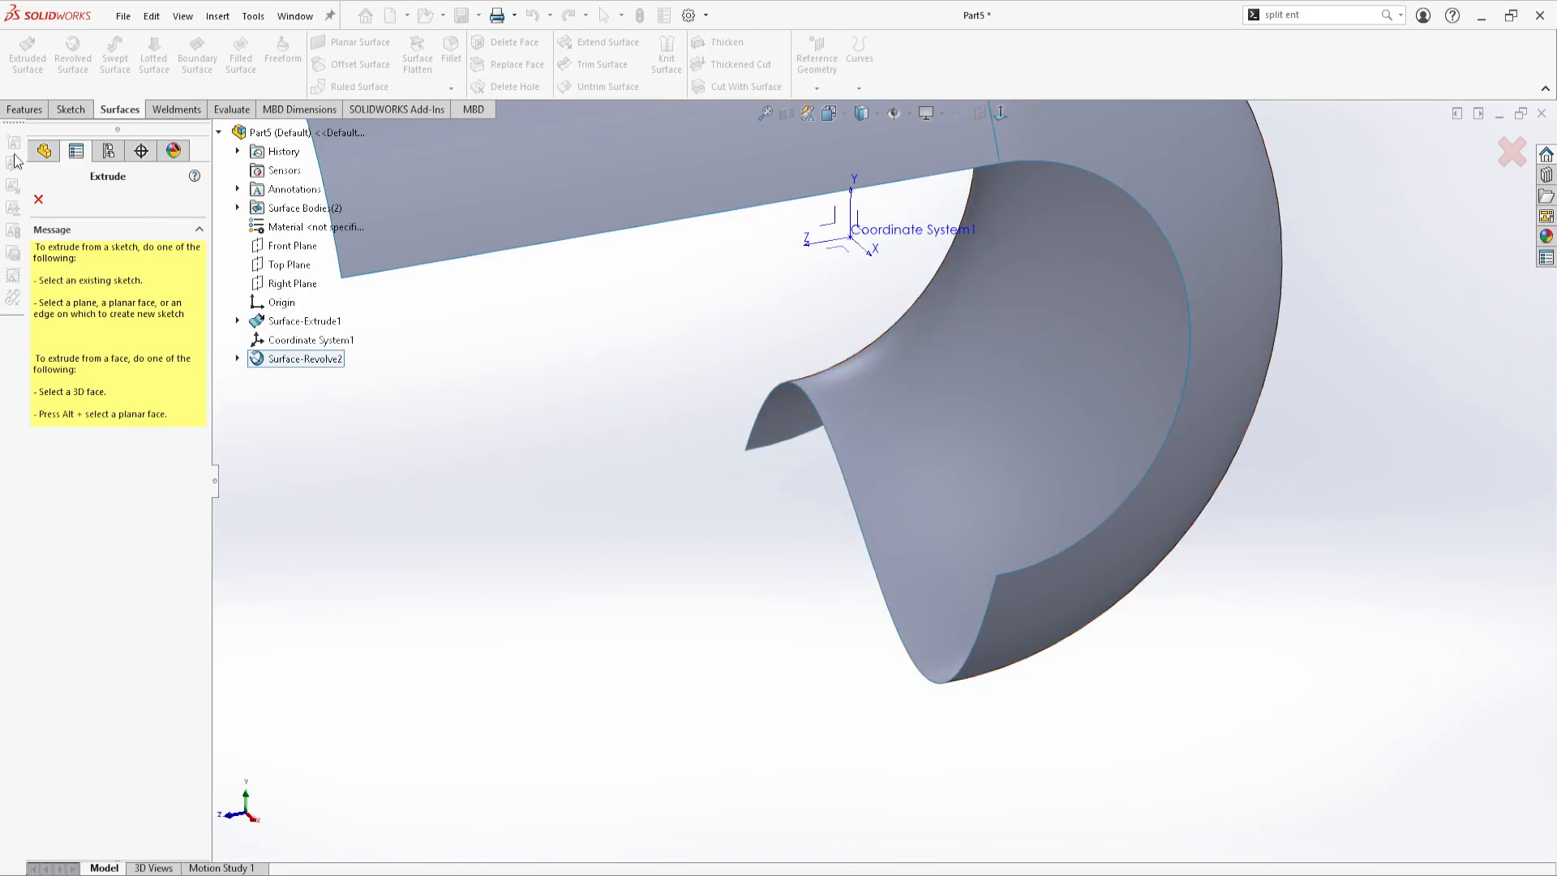
left_click(40, 201)
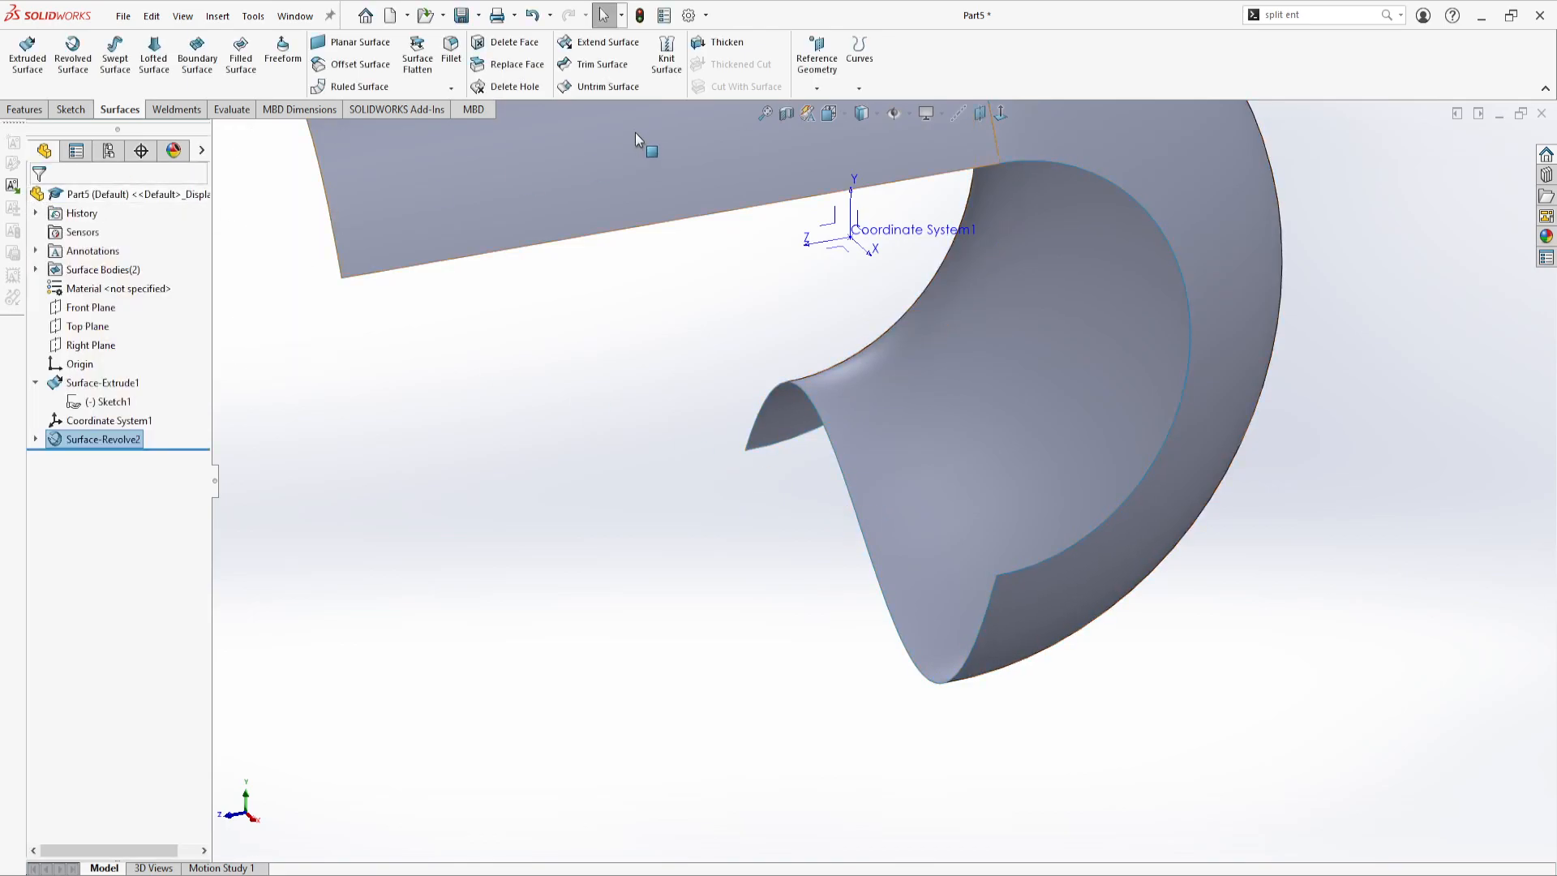
Start extending the surface from the open end edge of the revolved surface
left_click(607, 42)
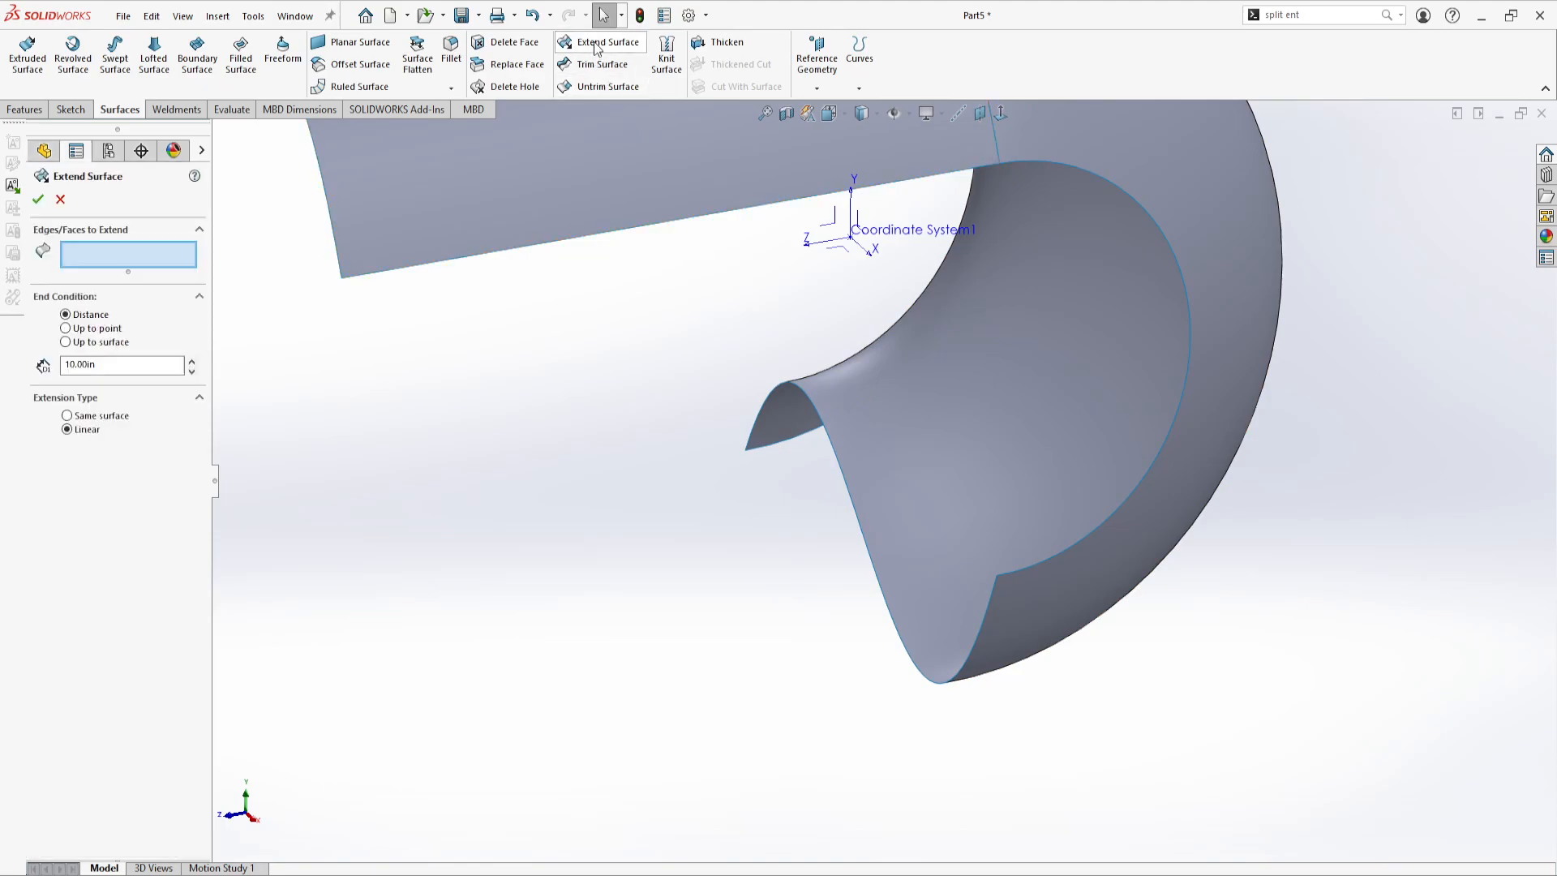
scroll(735, 568, "up", 3)
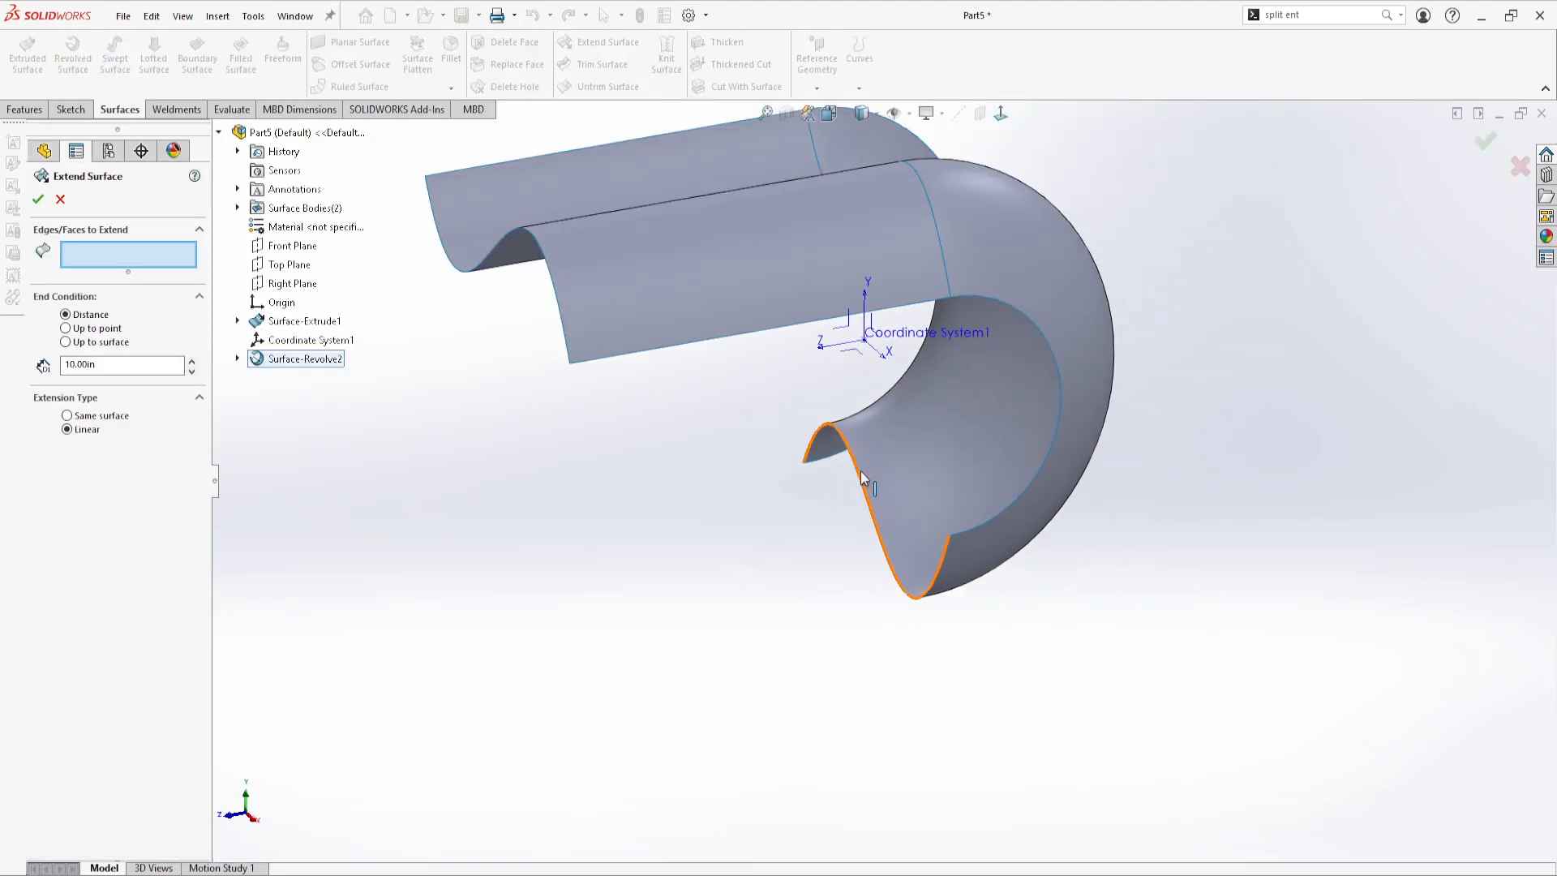
left_click(862, 478)
scroll(753, 596, "up", 2)
middle_click_drag(753, 596, 892, 535)
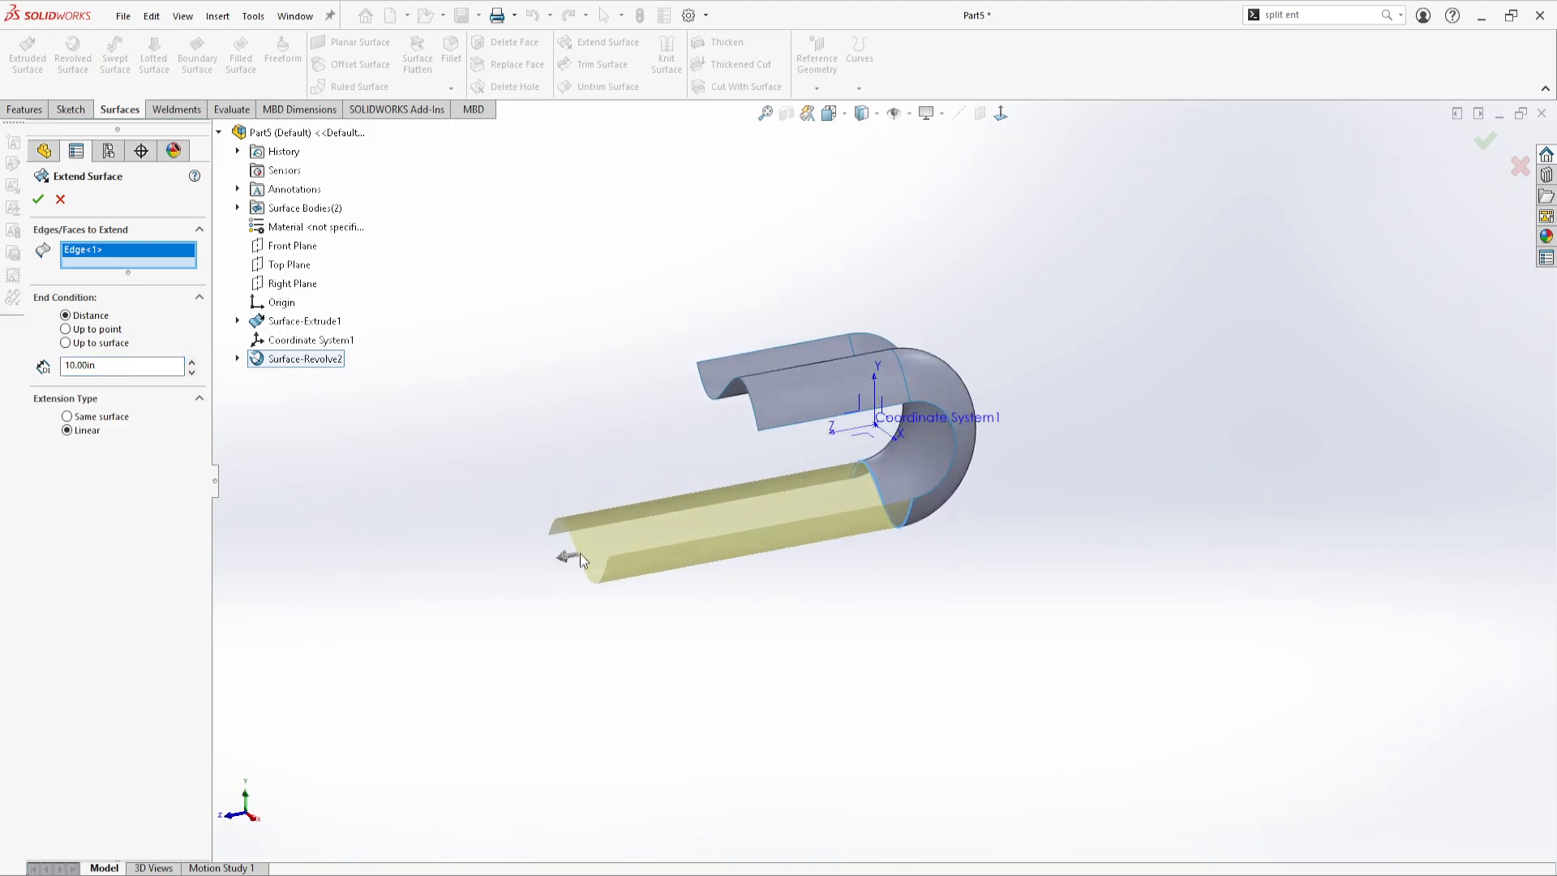
scroll(894, 484, "down", 4)
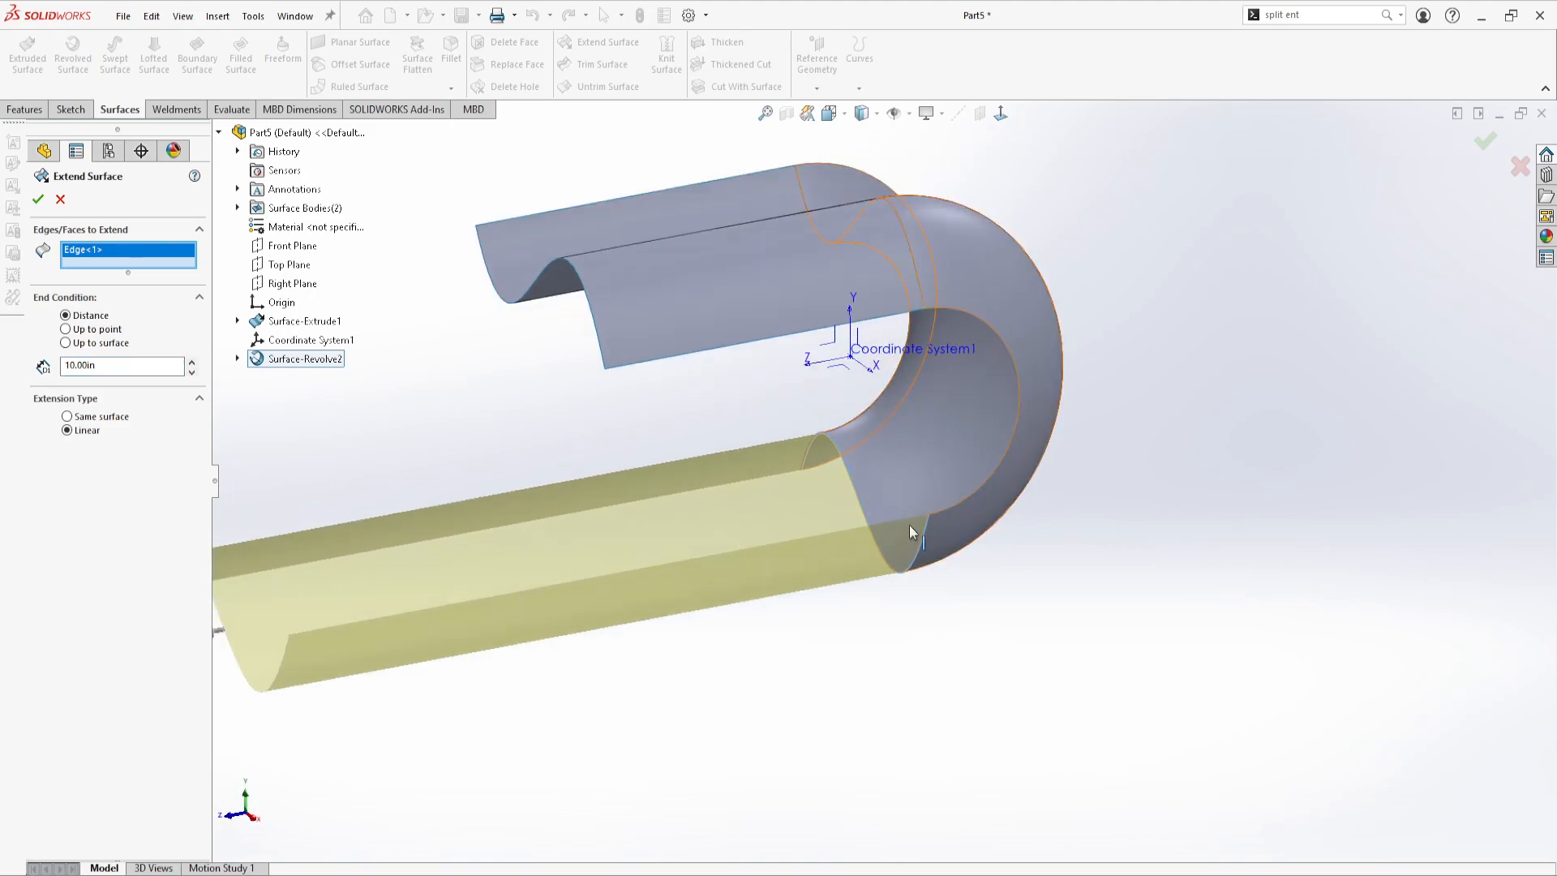
scroll(728, 548, "up", 1)
scroll(855, 460, "down", 1)
Try the Same surface extension type with the extension distance set to 1 in
left_click(120, 366)
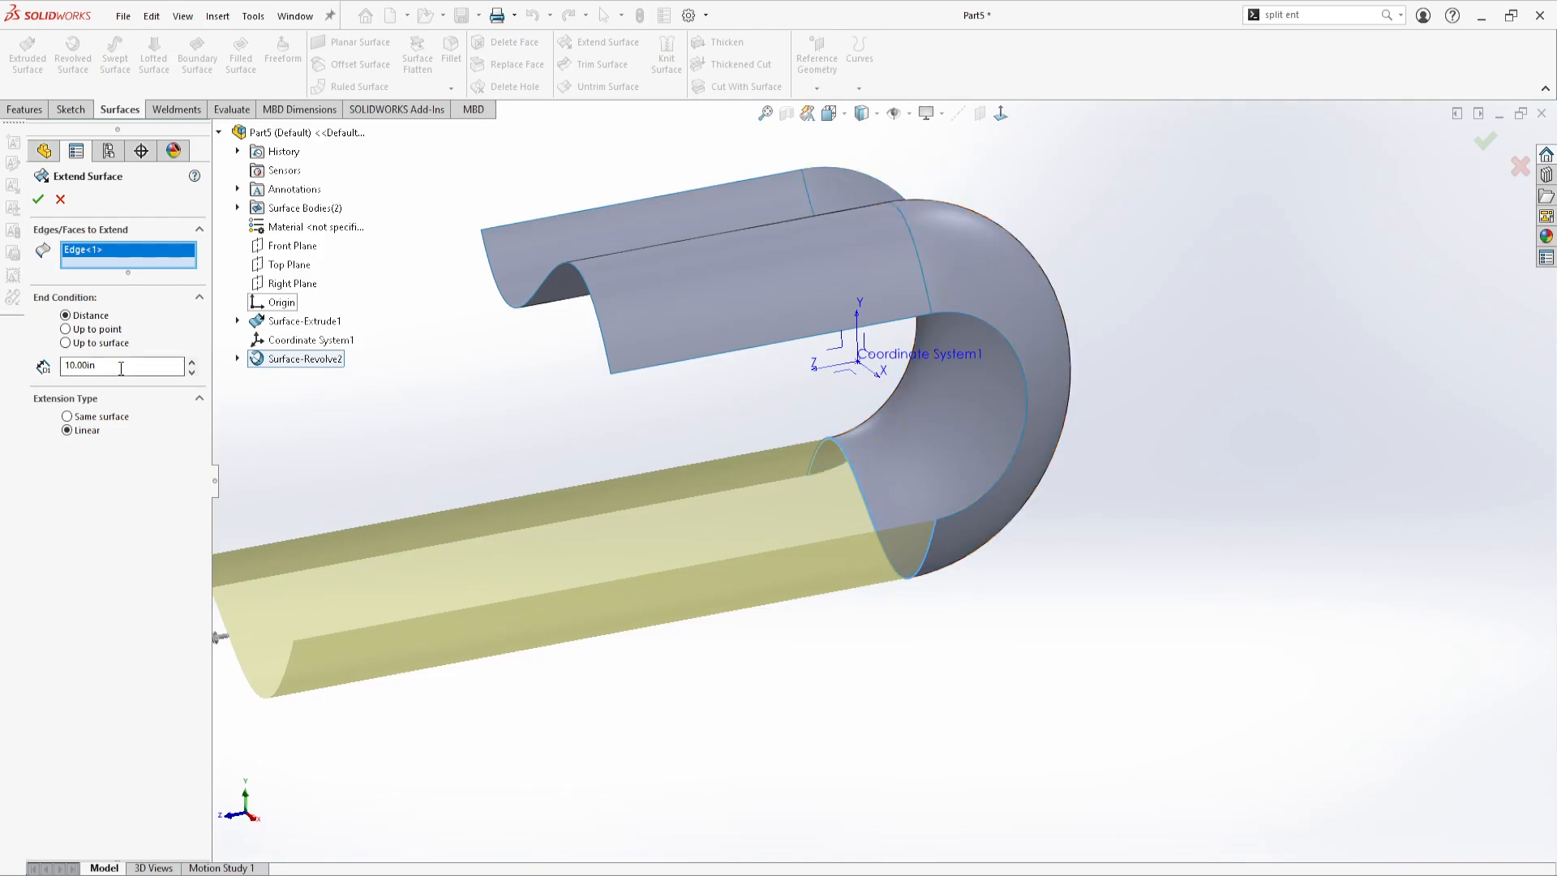
left_click(103, 418)
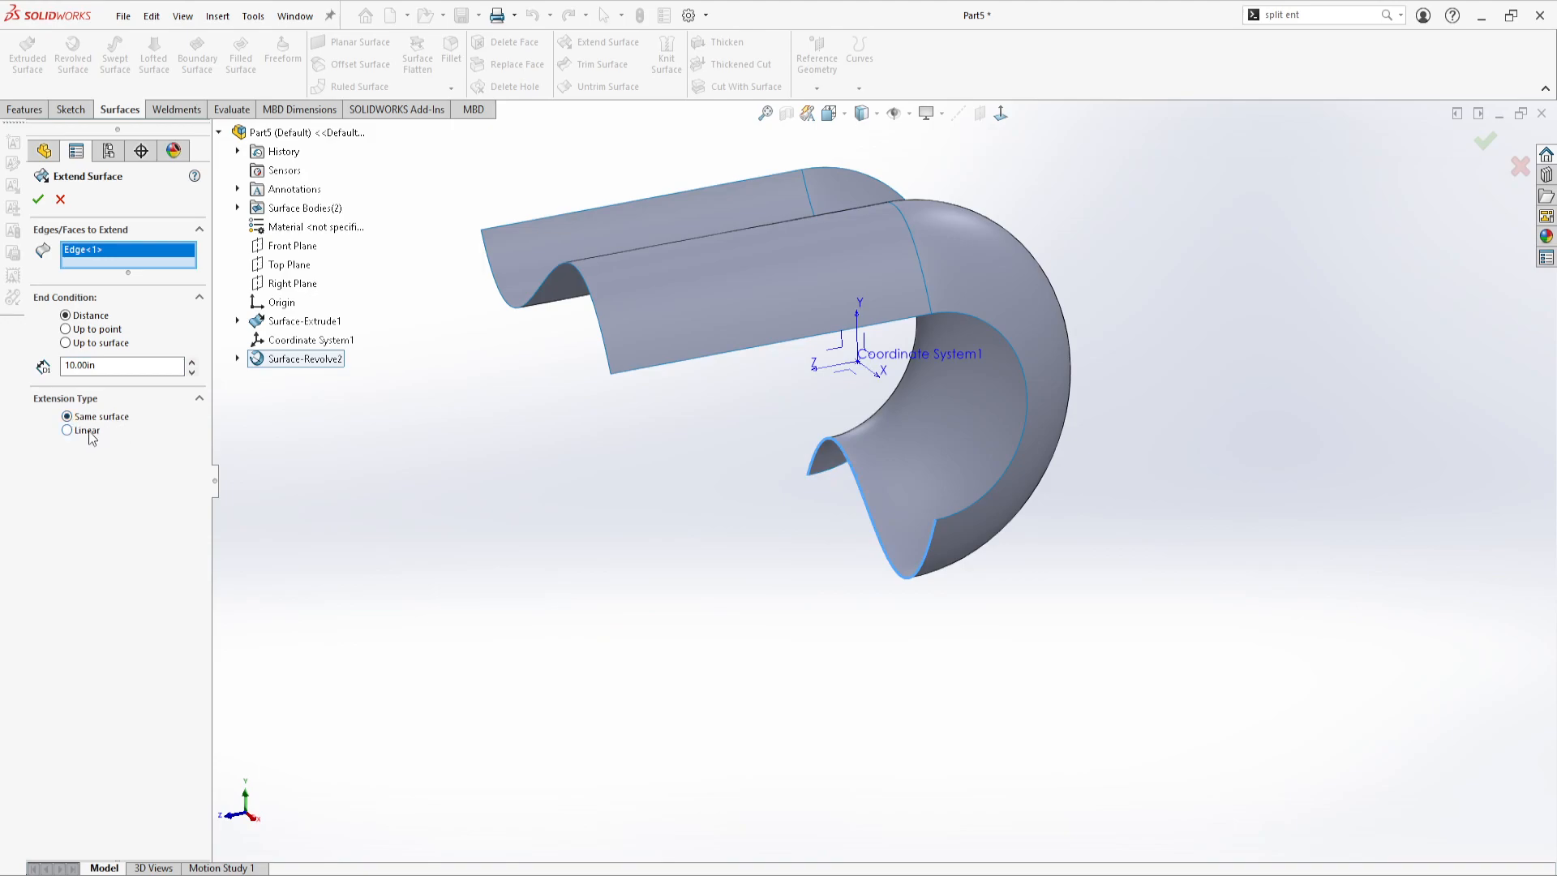
middle_click_drag(633, 514, 616, 437)
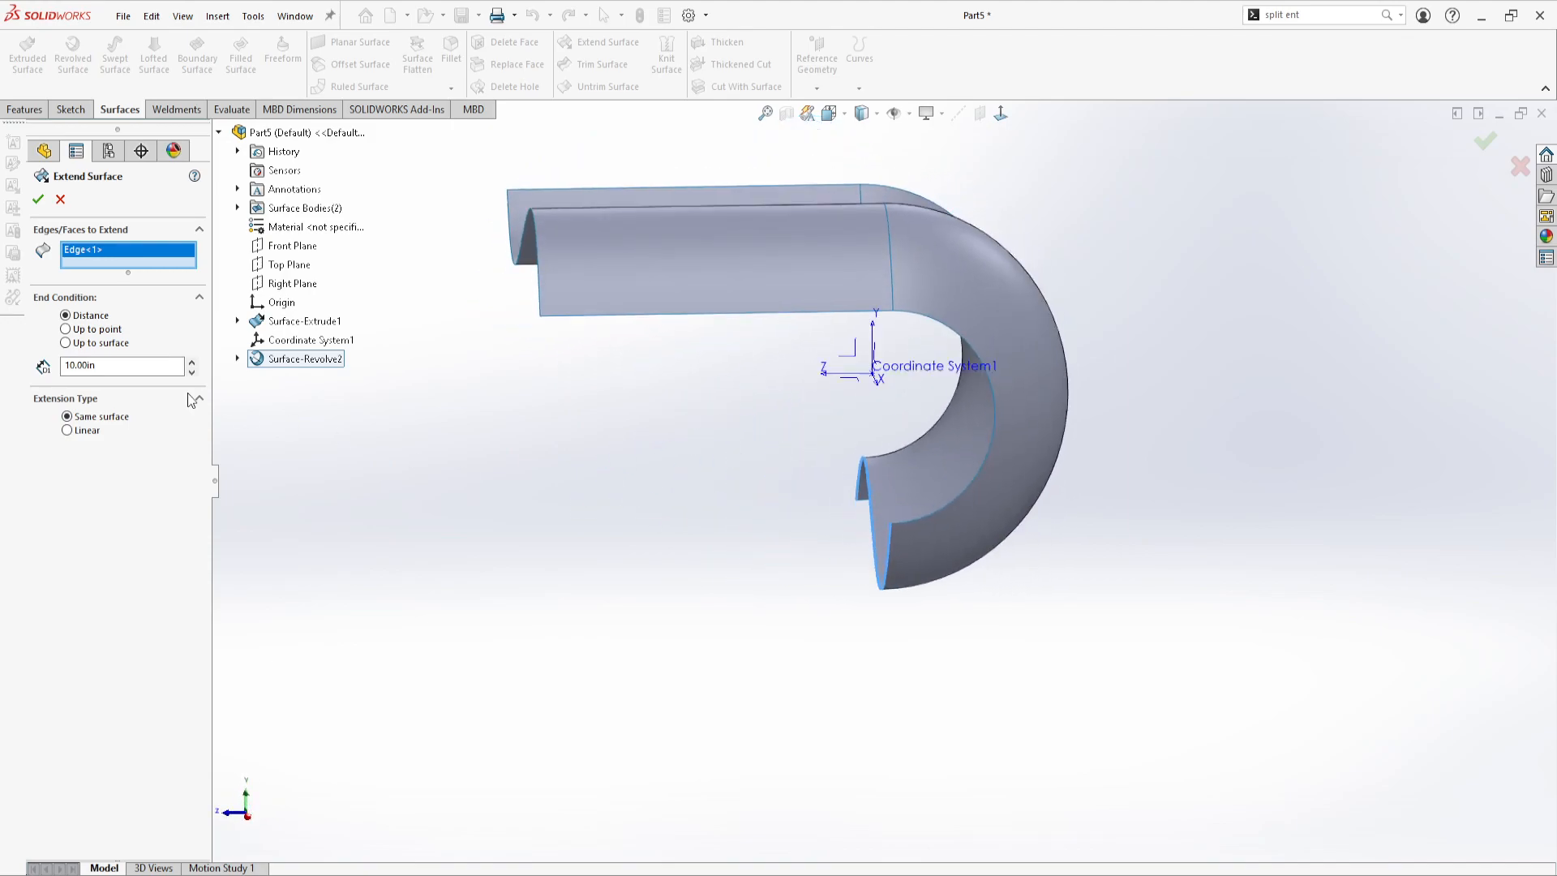
left_click_drag(111, 364, 53, 369)
type("1")
key("Return")
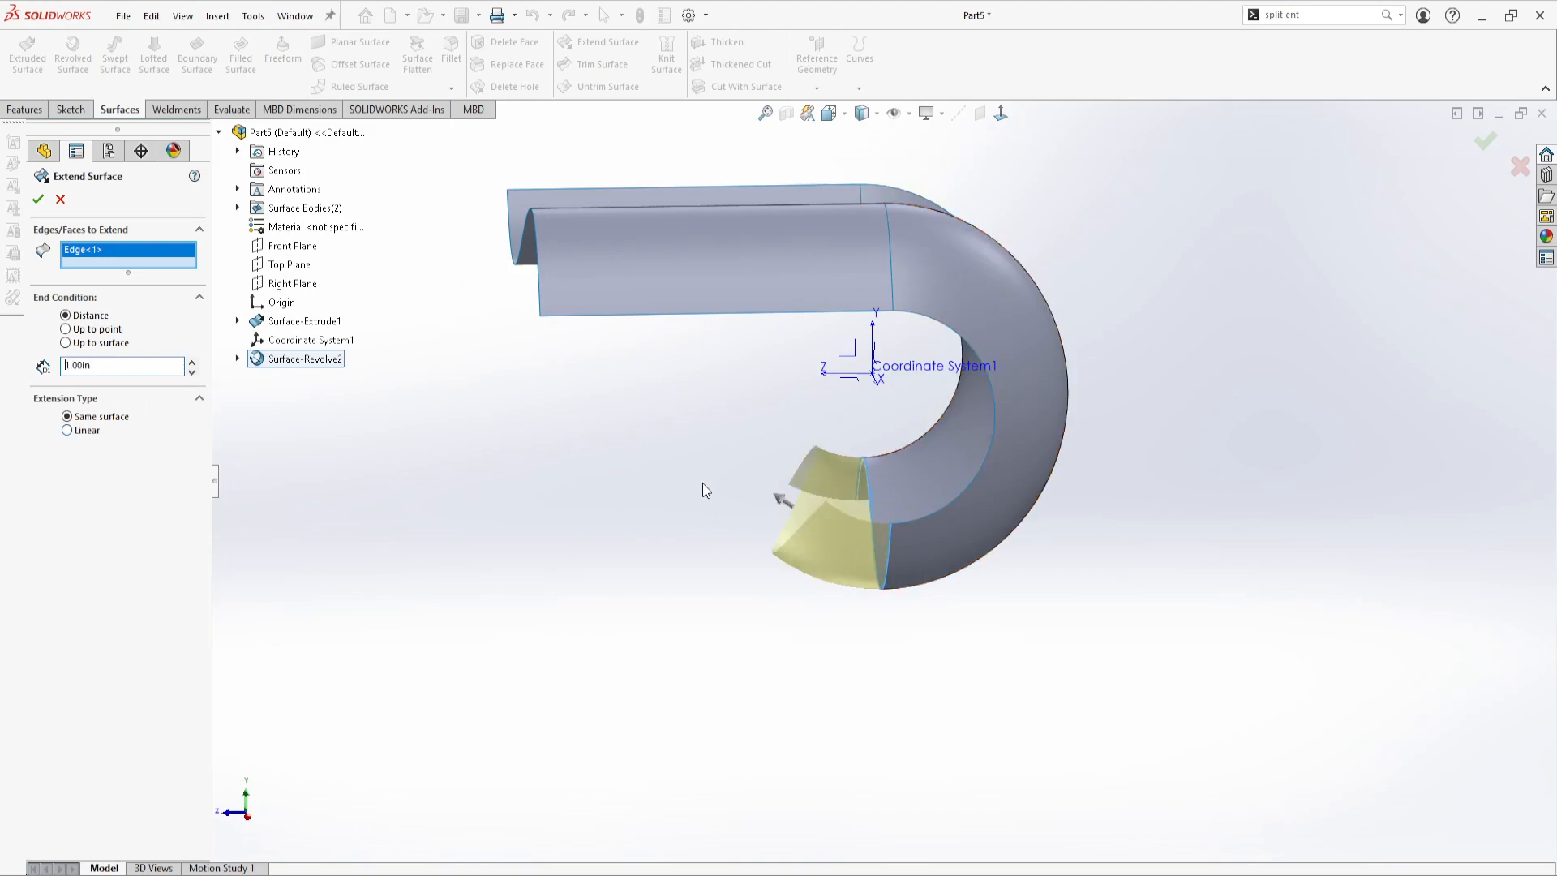
middle_click_drag(697, 478, 688, 472)
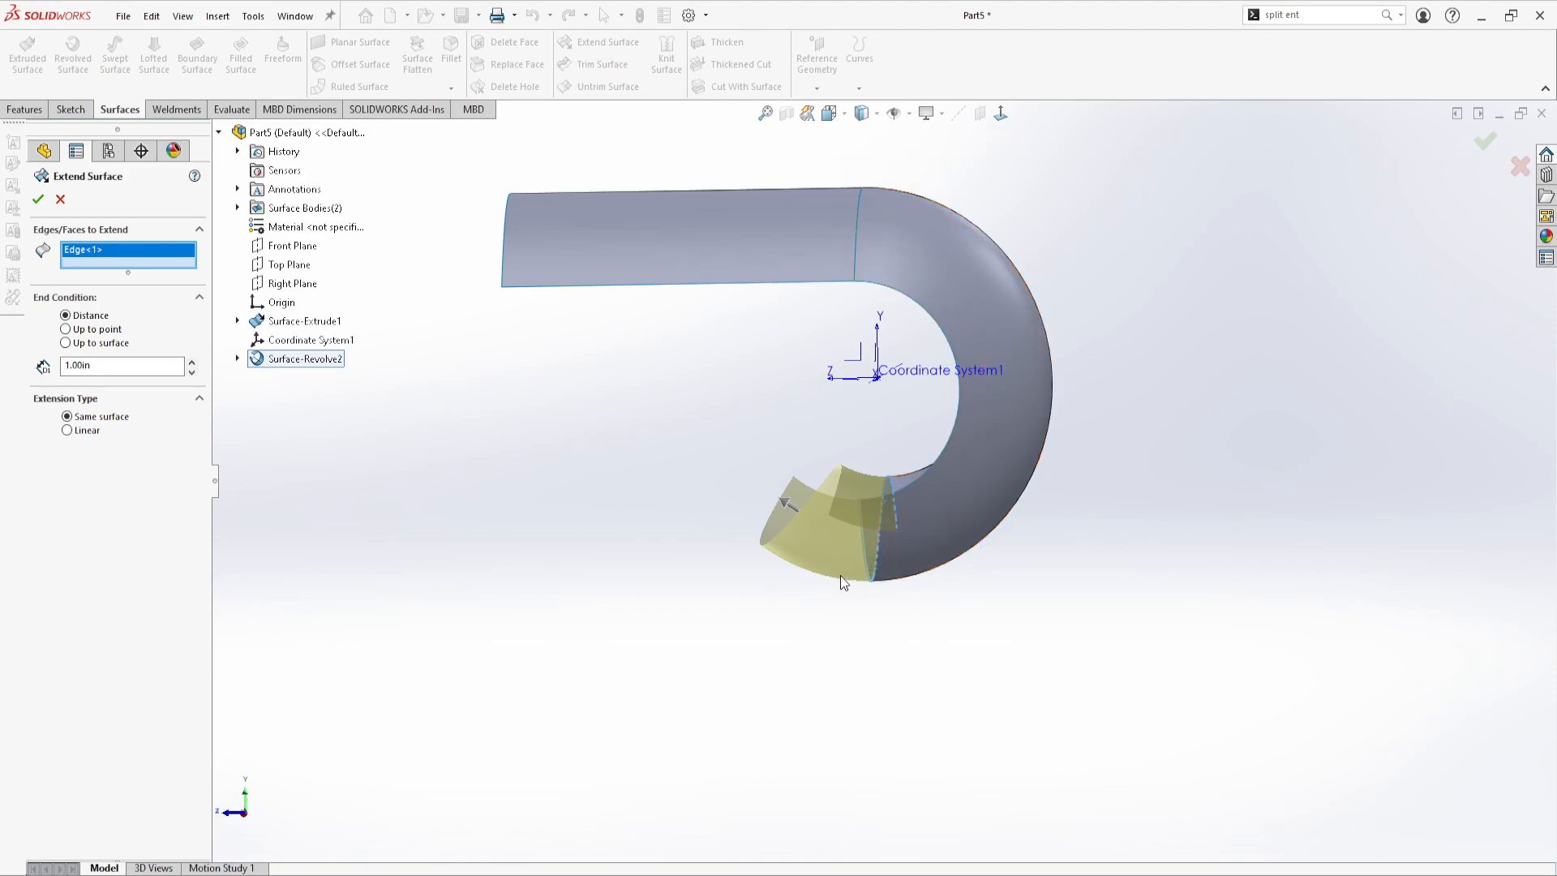
middle_click_drag(699, 424, 722, 438)
Compare the Linear extension type with Same surface on the previewed surface extension
left_click(65, 430)
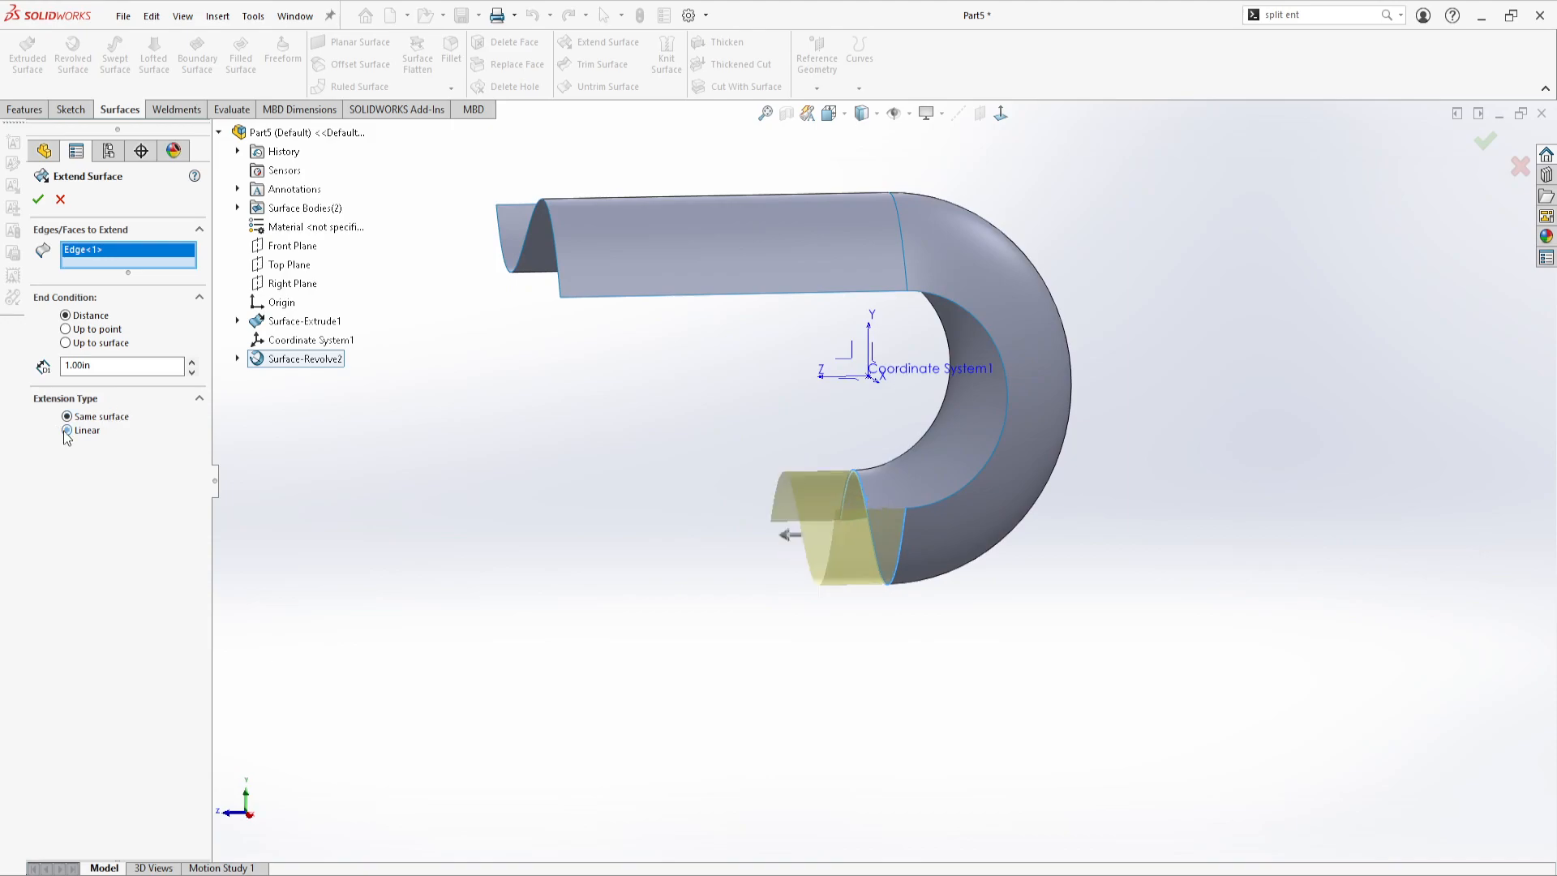
mouse_move(805, 524)
middle_mouse_down()
mouse_move(767, 508)
mouse_move(792, 513)
middle_mouse_up()
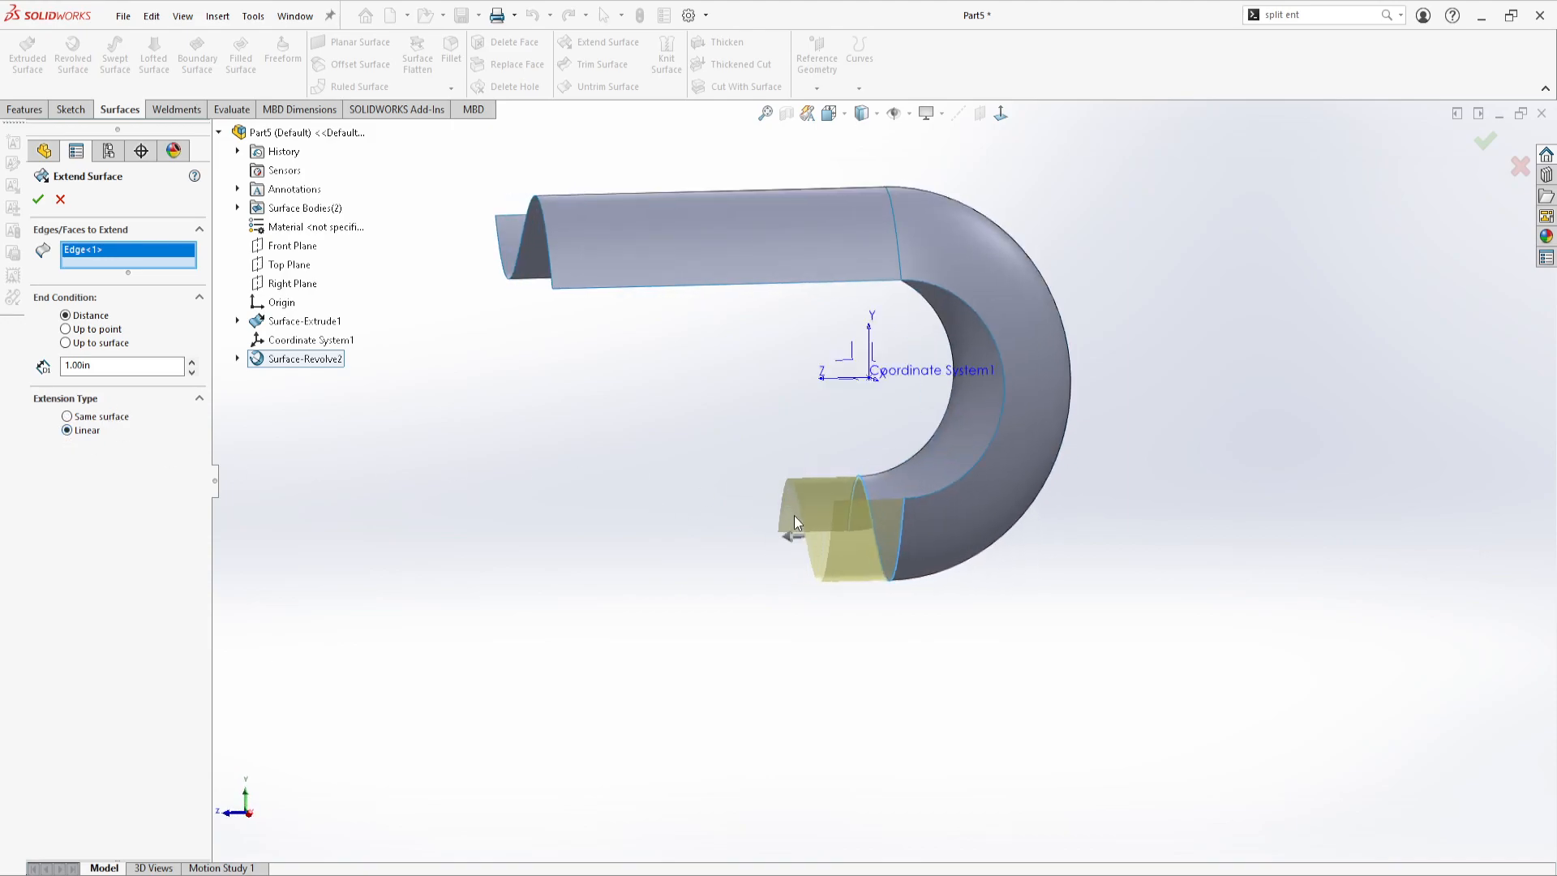
left_click(67, 416)
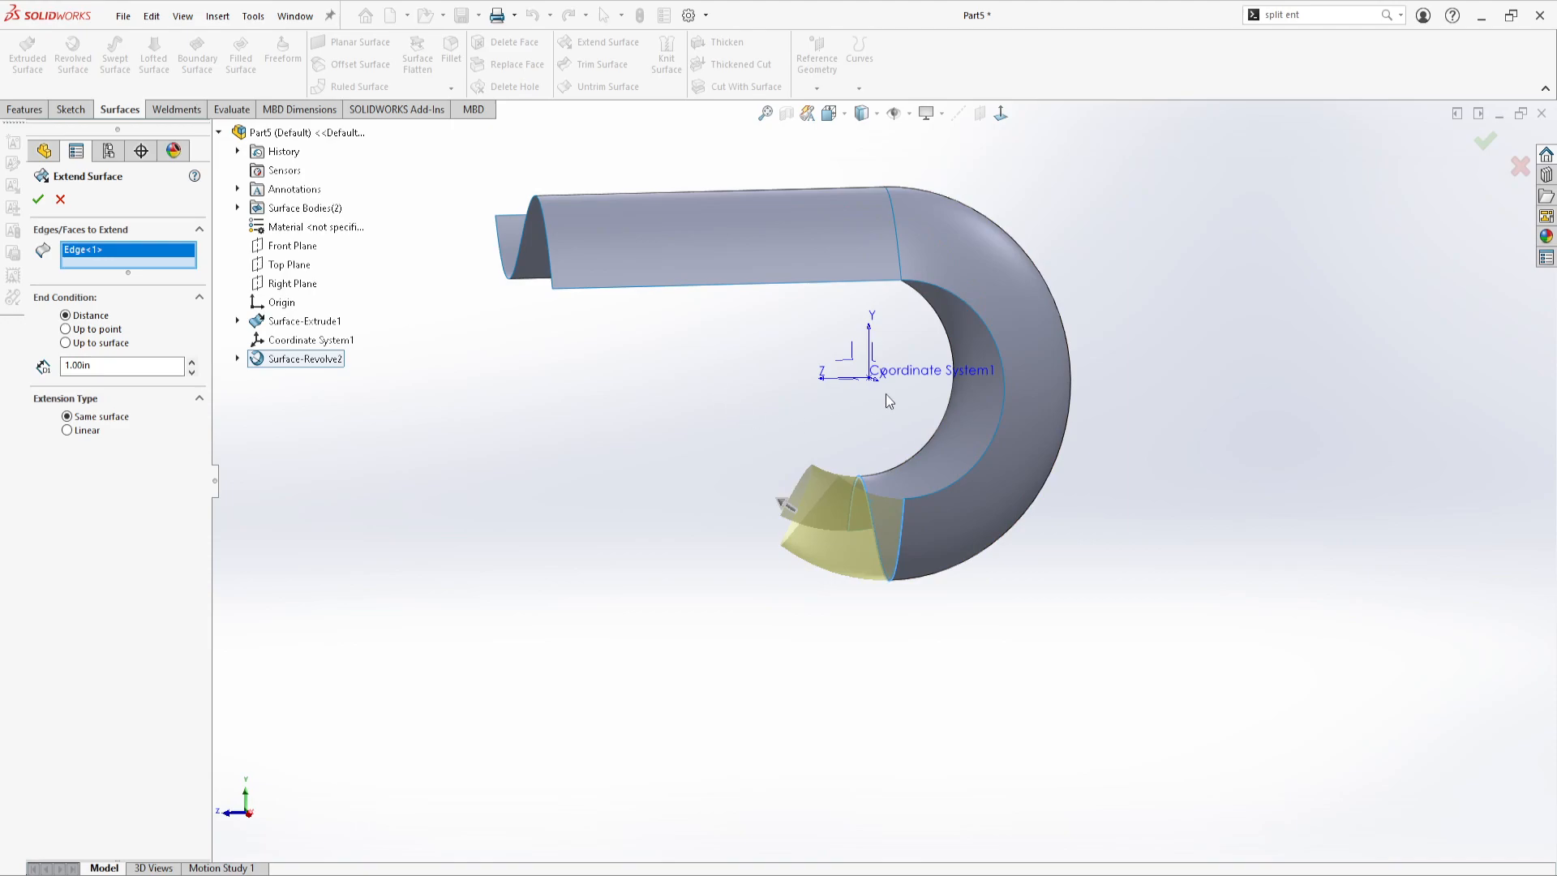
scroll(827, 397, "up", 2)
mouse_move(824, 394)
middle_mouse_down()
mouse_move(871, 411)
mouse_move(839, 408)
middle_mouse_up()
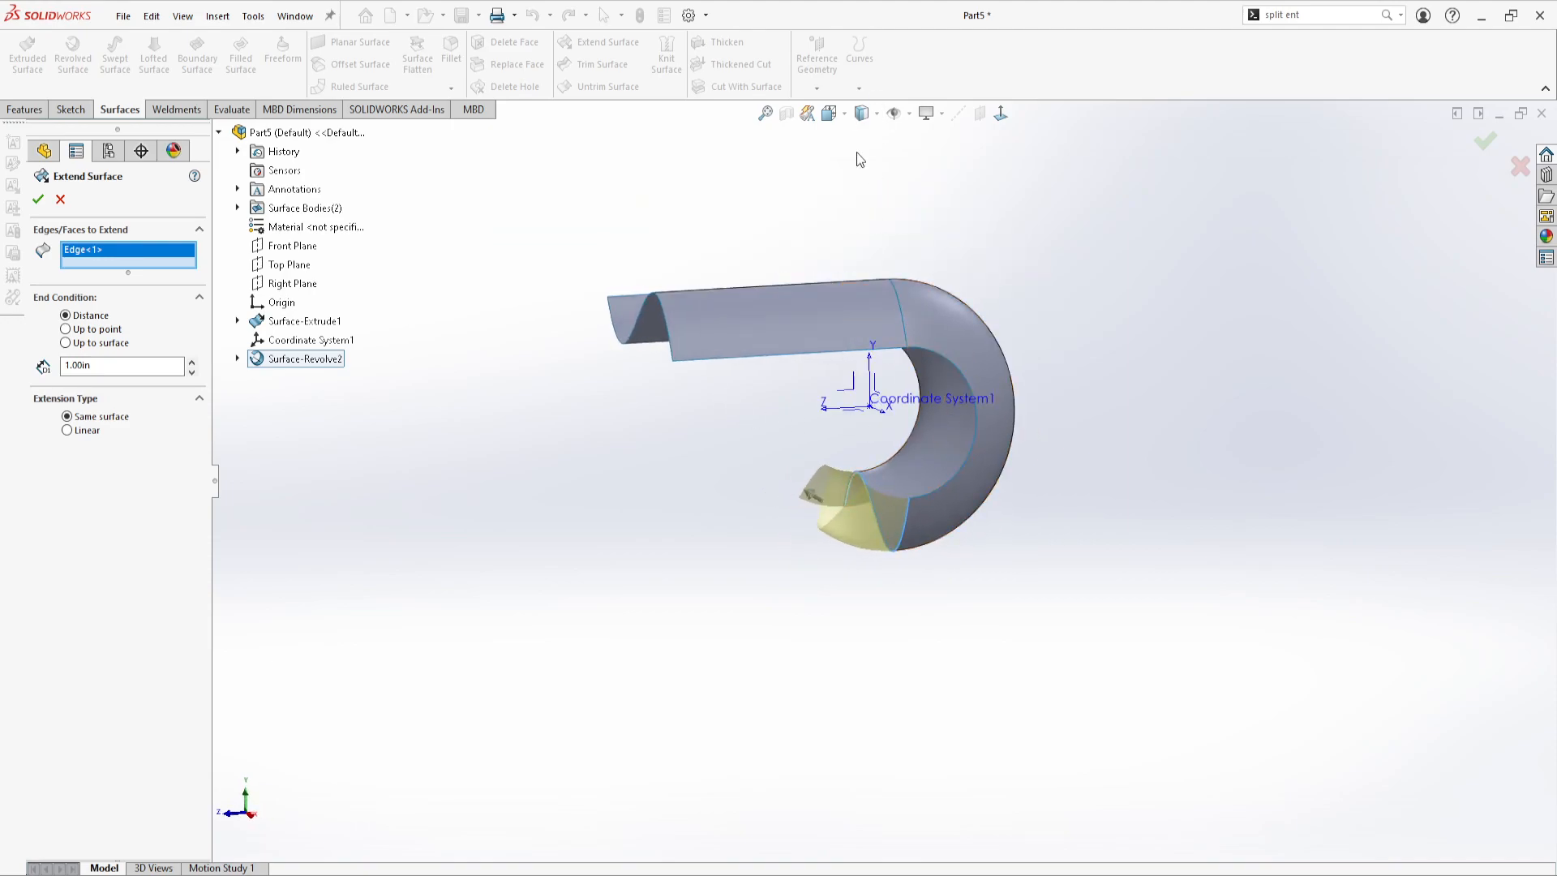
Set the surface extension to Linear with a distance of 5 in, accept it and inspect the part
left_click(89, 437)
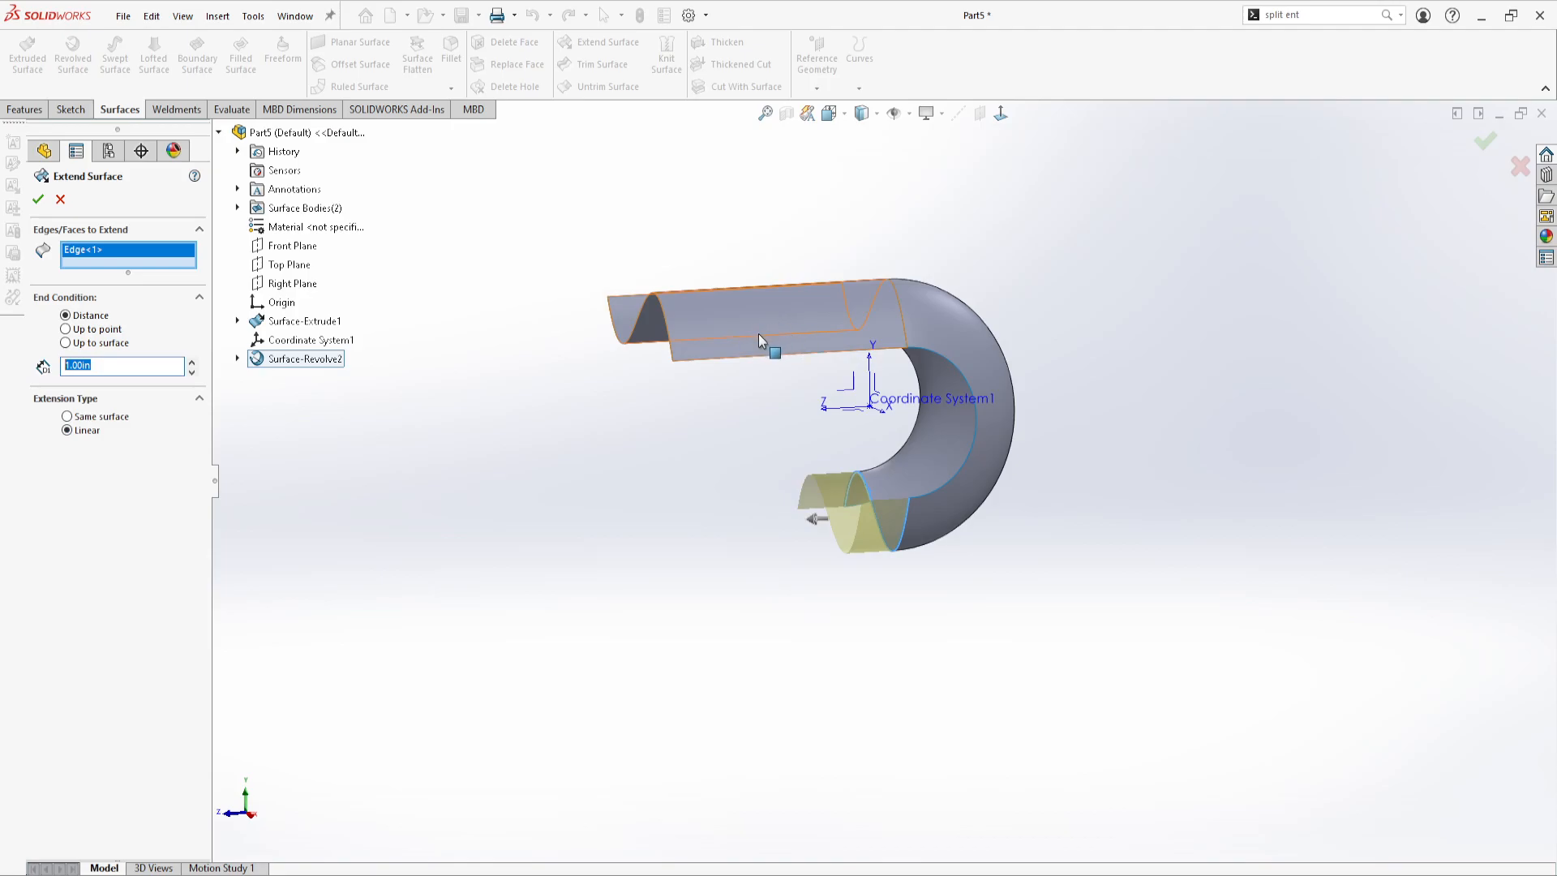
type("5")
key("Return")
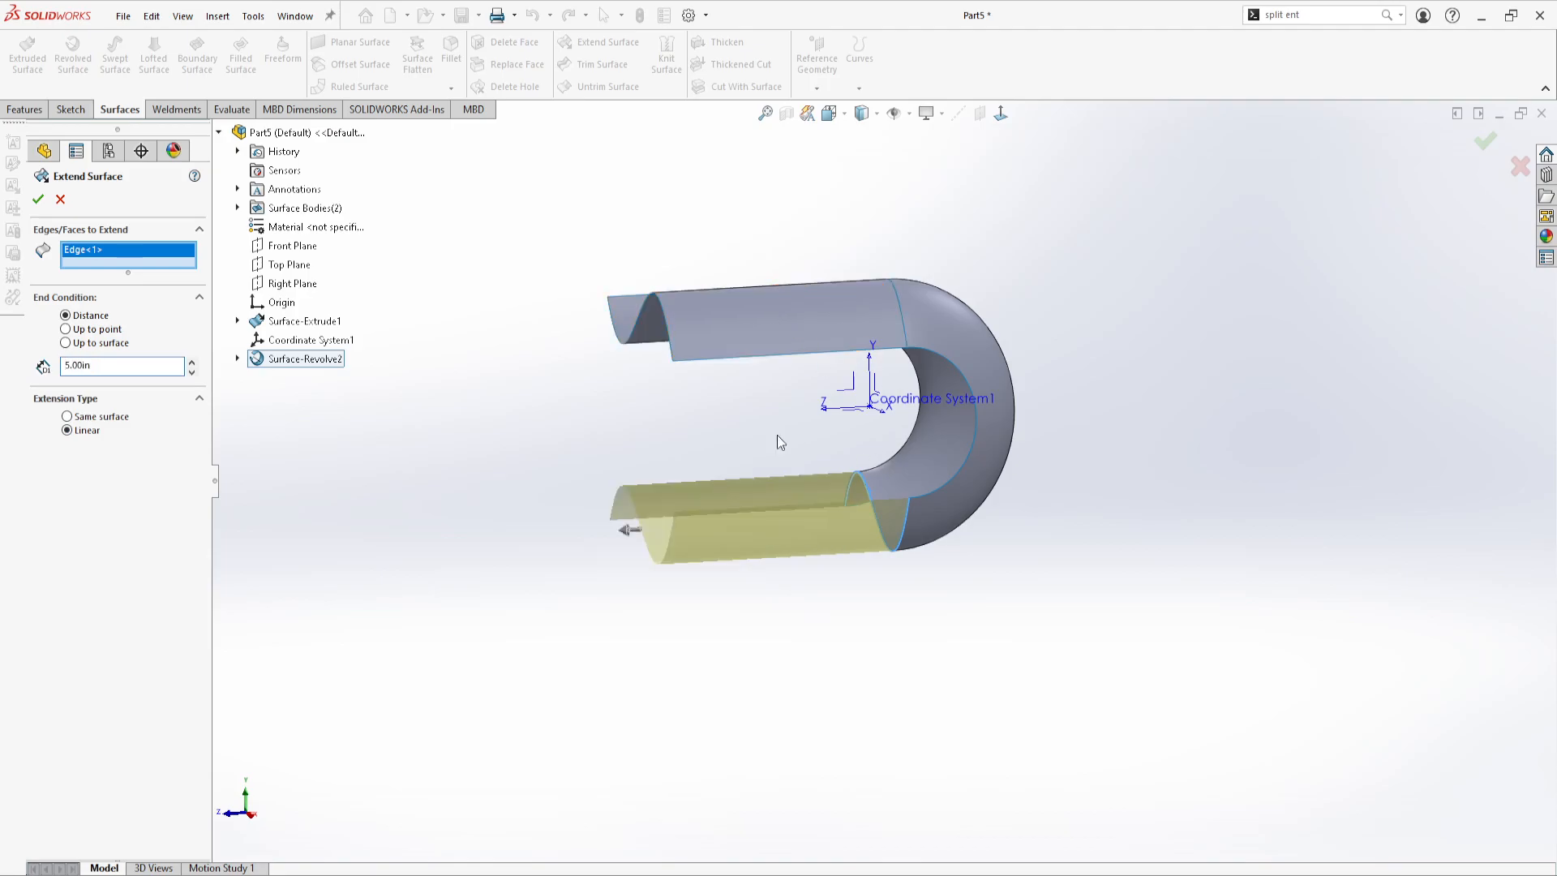
left_click(38, 199)
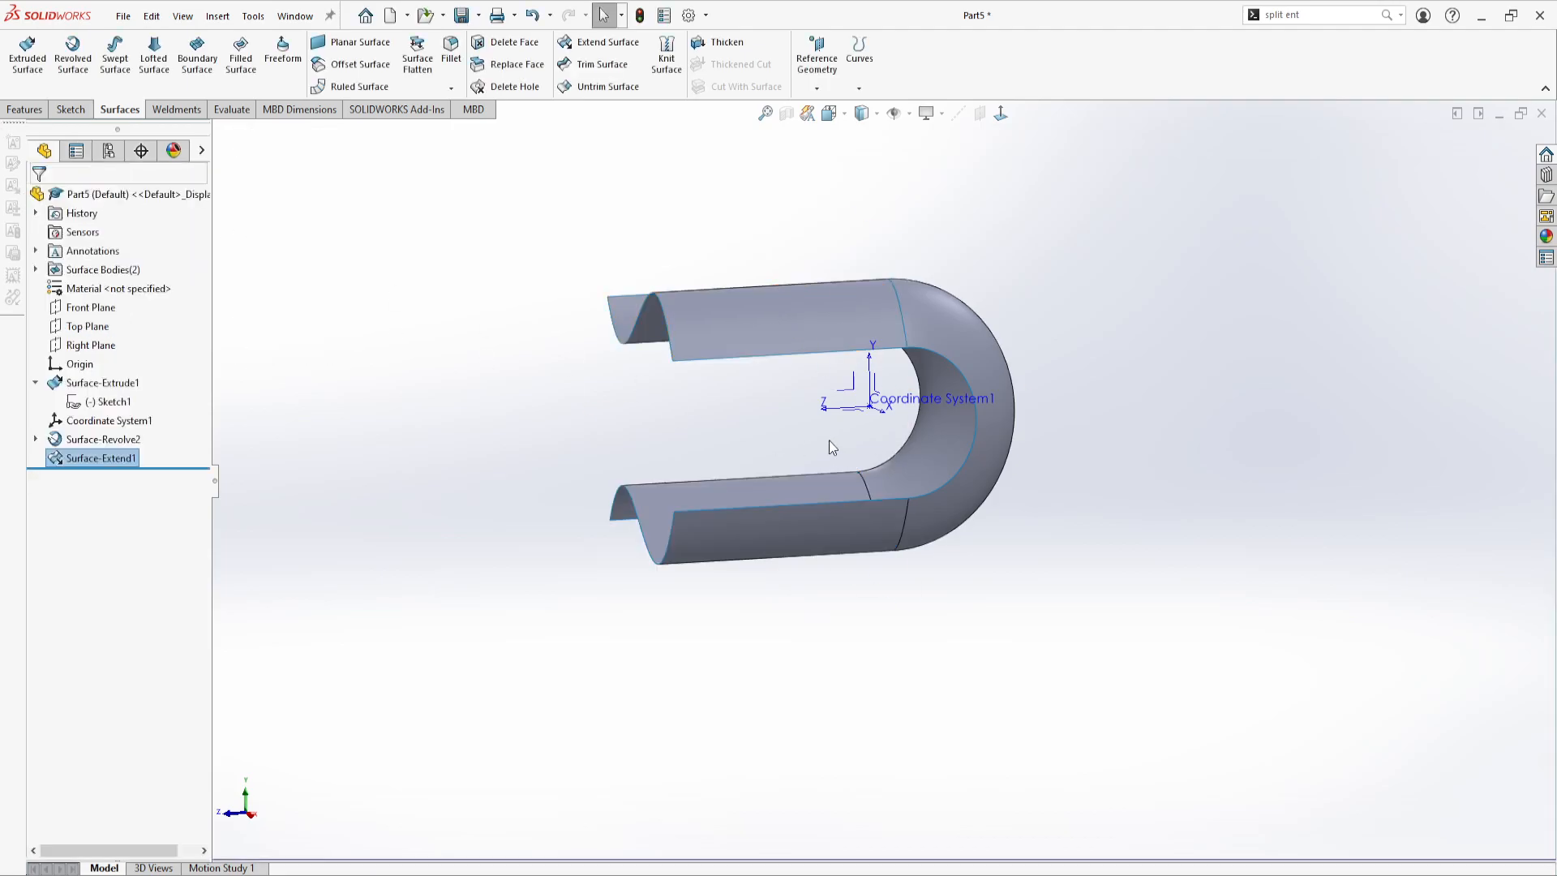
left_click(690, 428)
middle_click_drag(691, 429, 760, 444)
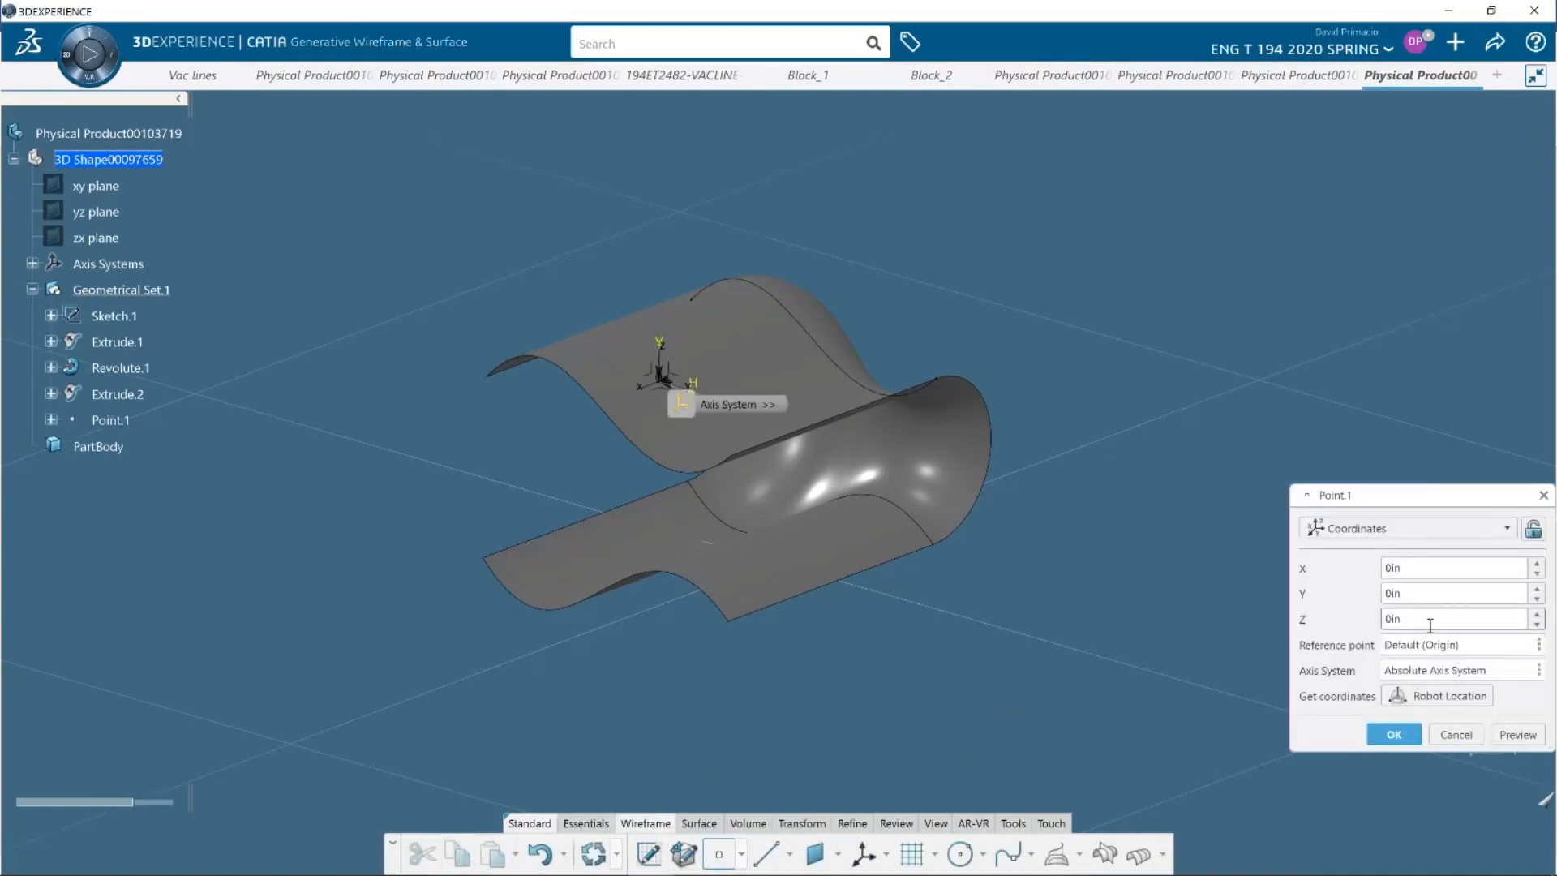
In the CATIA demo, create a point at X 10 in, Y 0 in and Z 0 in
type("10")
key("Tab")
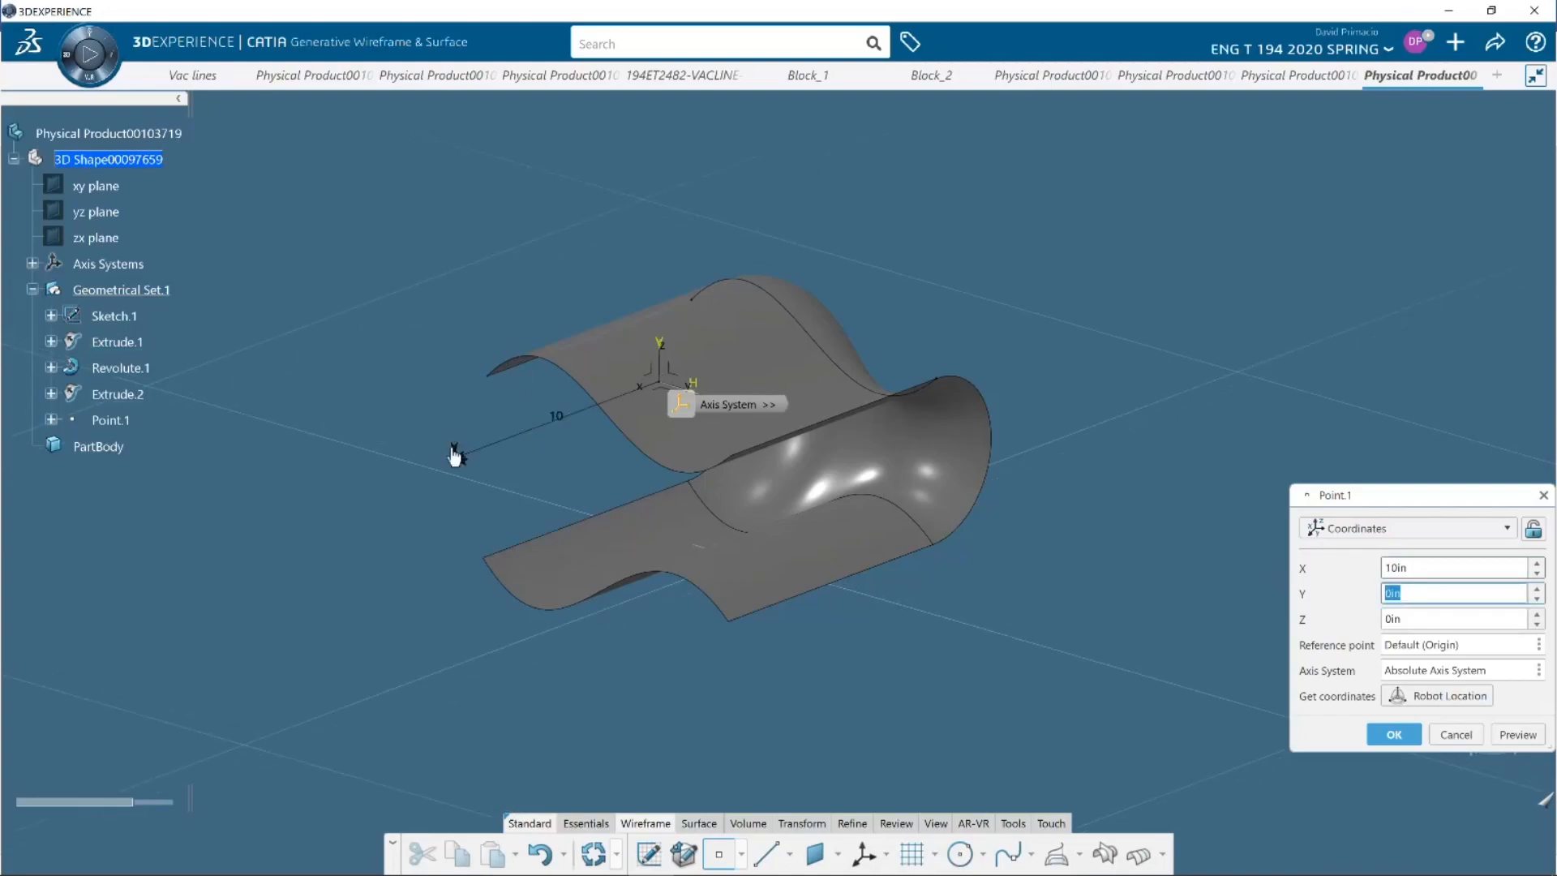
left_click(1392, 734)
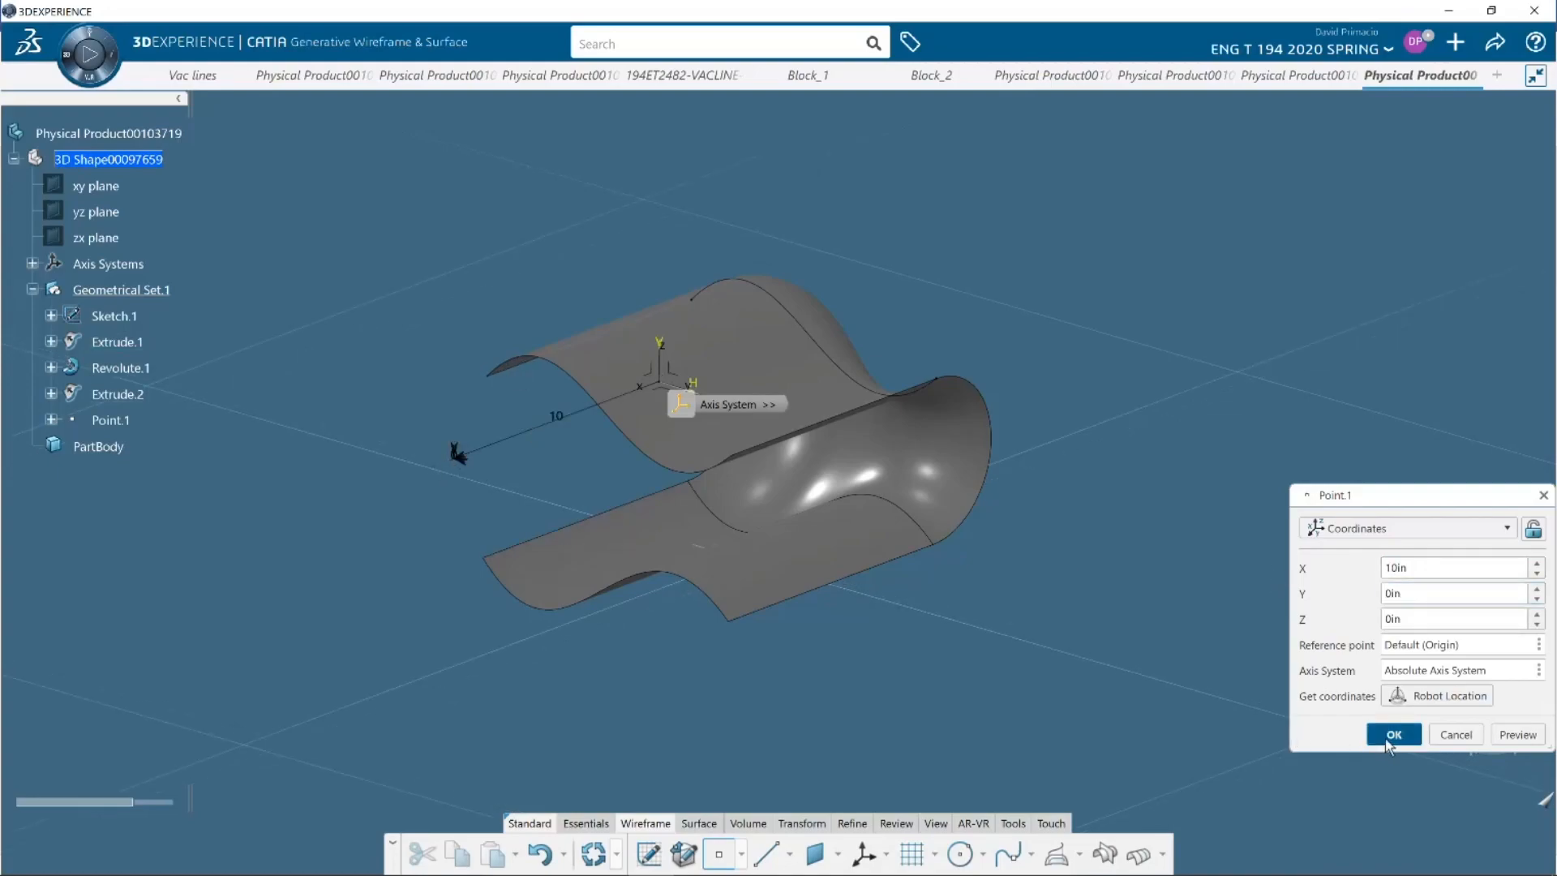
Start a Point-Direction line from Point.1 and try to pick the absolute axis system's Y axis as its direction
left_click(765, 853)
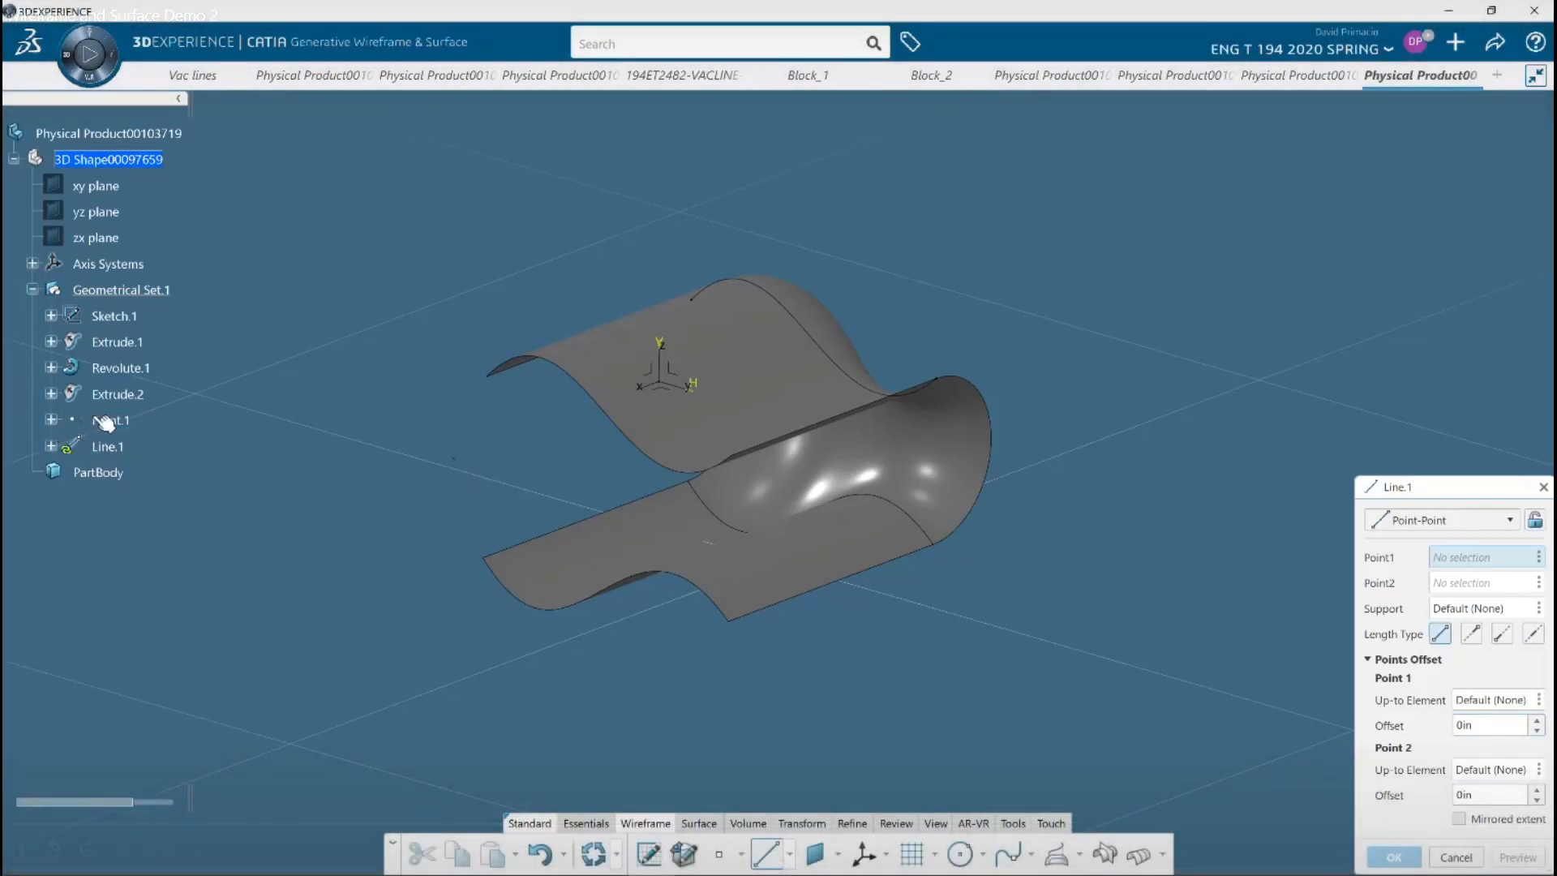
left_click(110, 420)
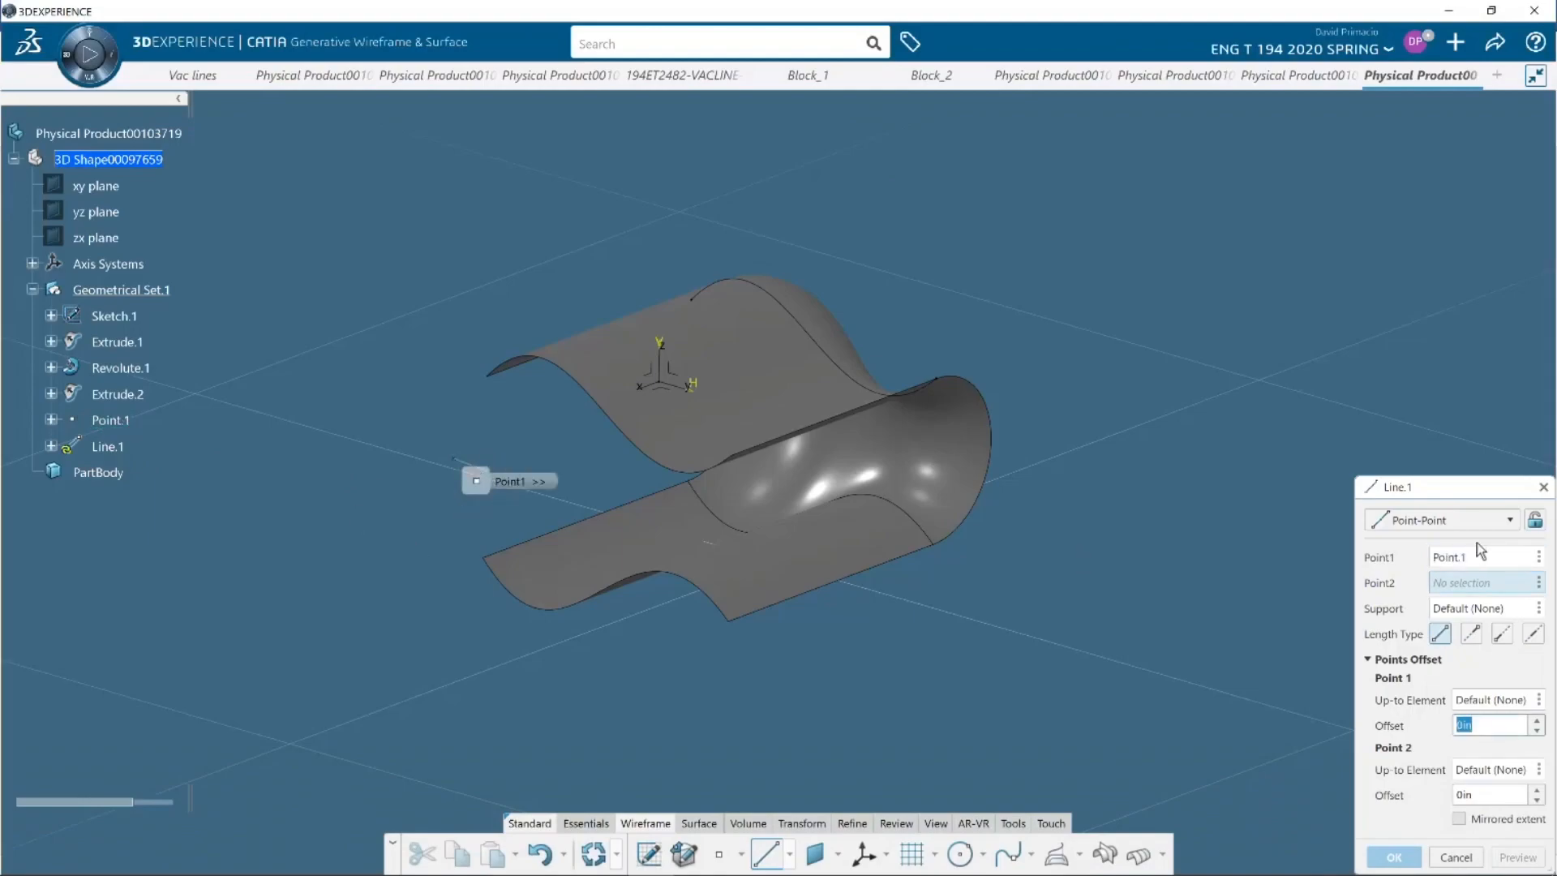
left_click(1477, 521)
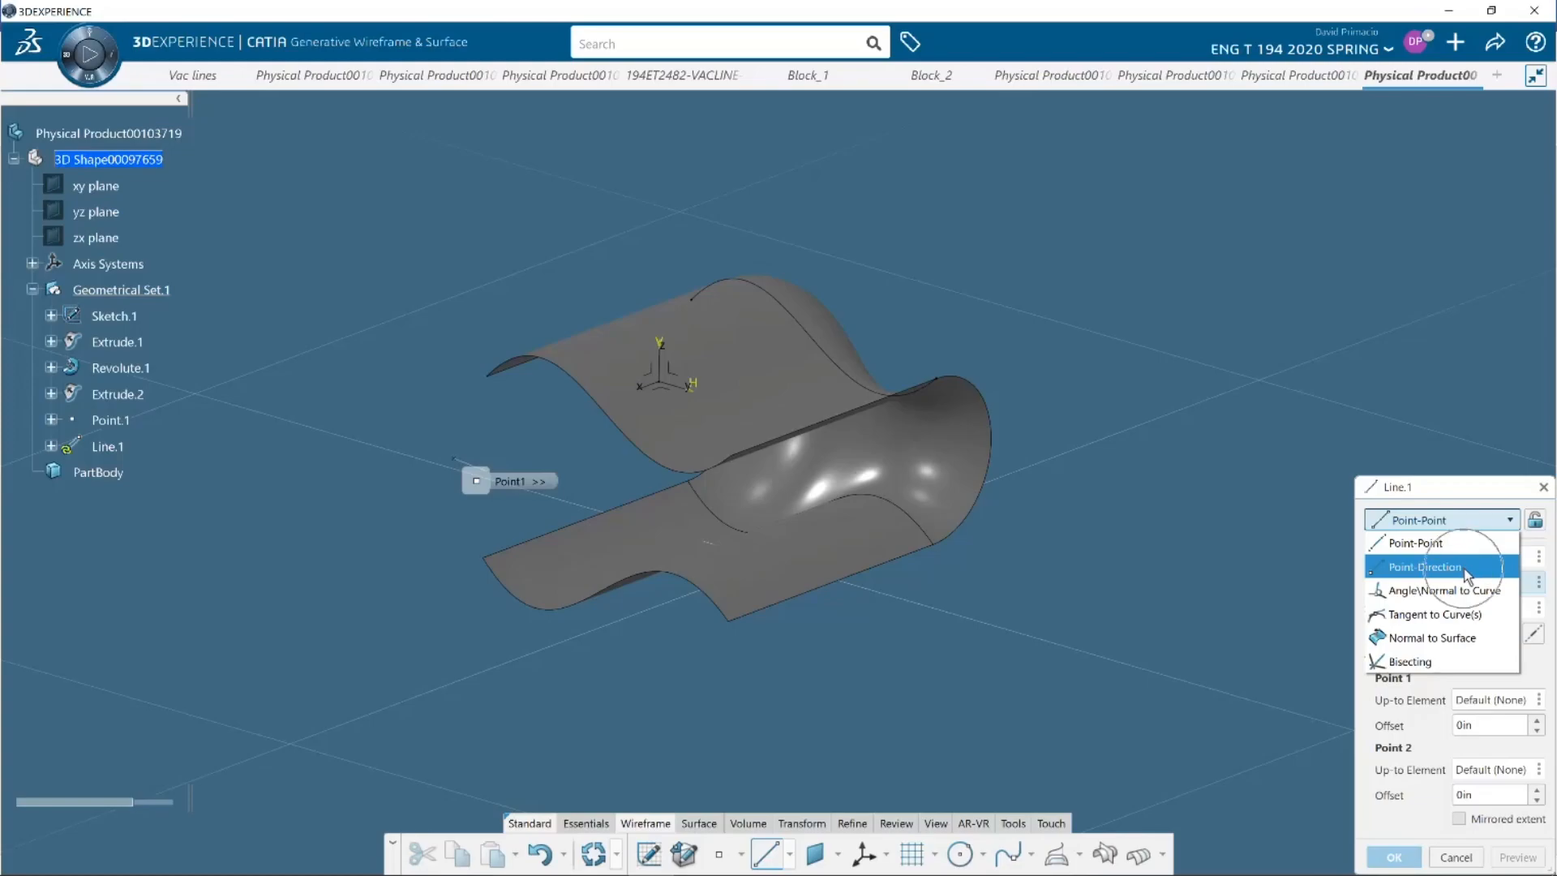
left_click(1467, 567)
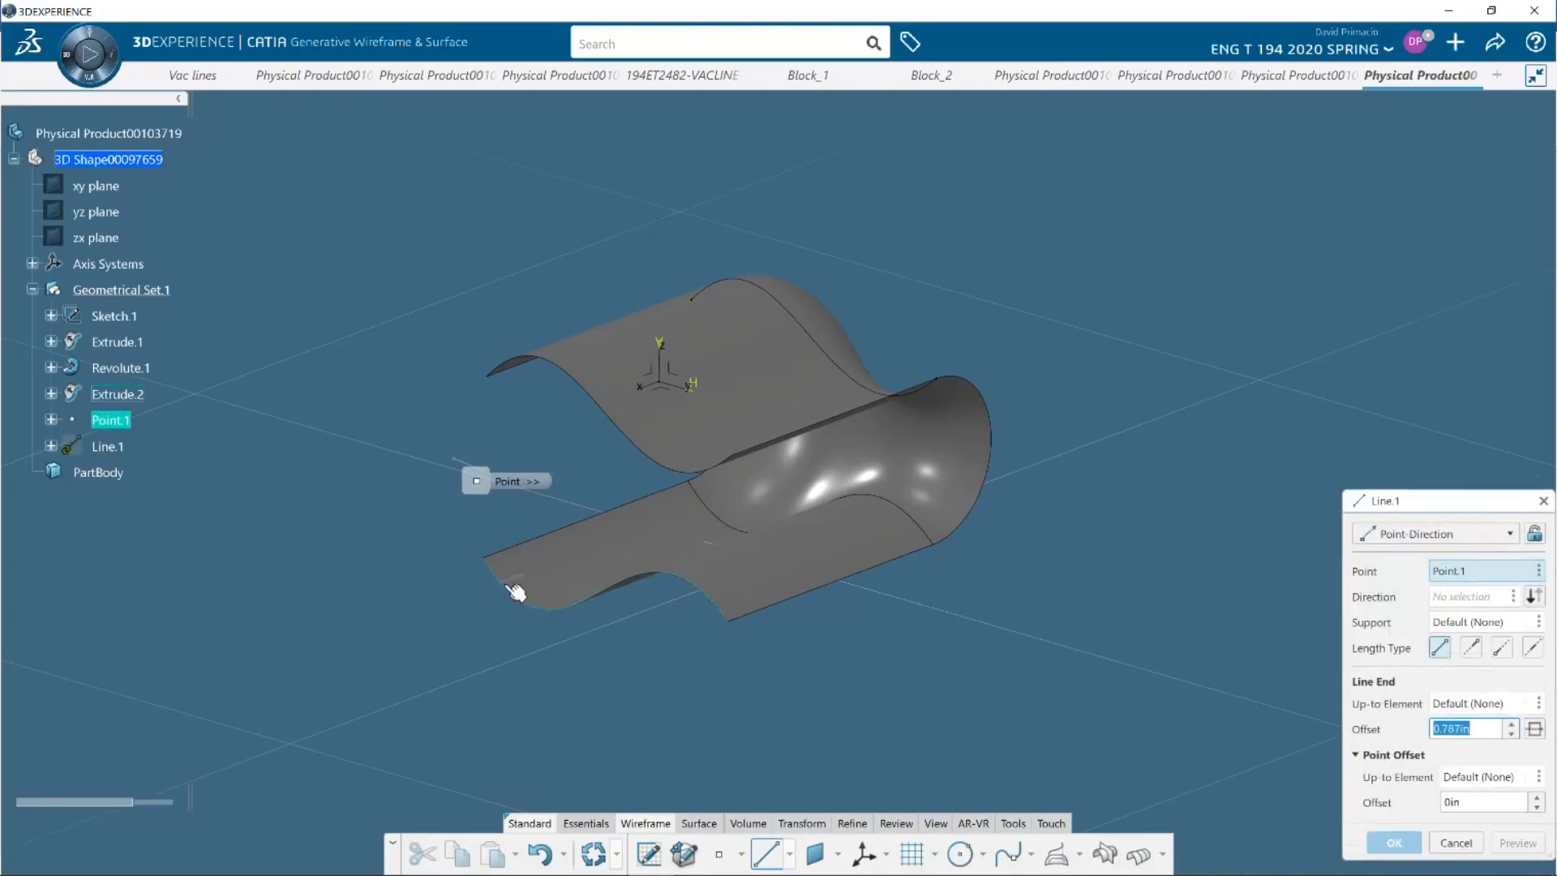
left_click(681, 386)
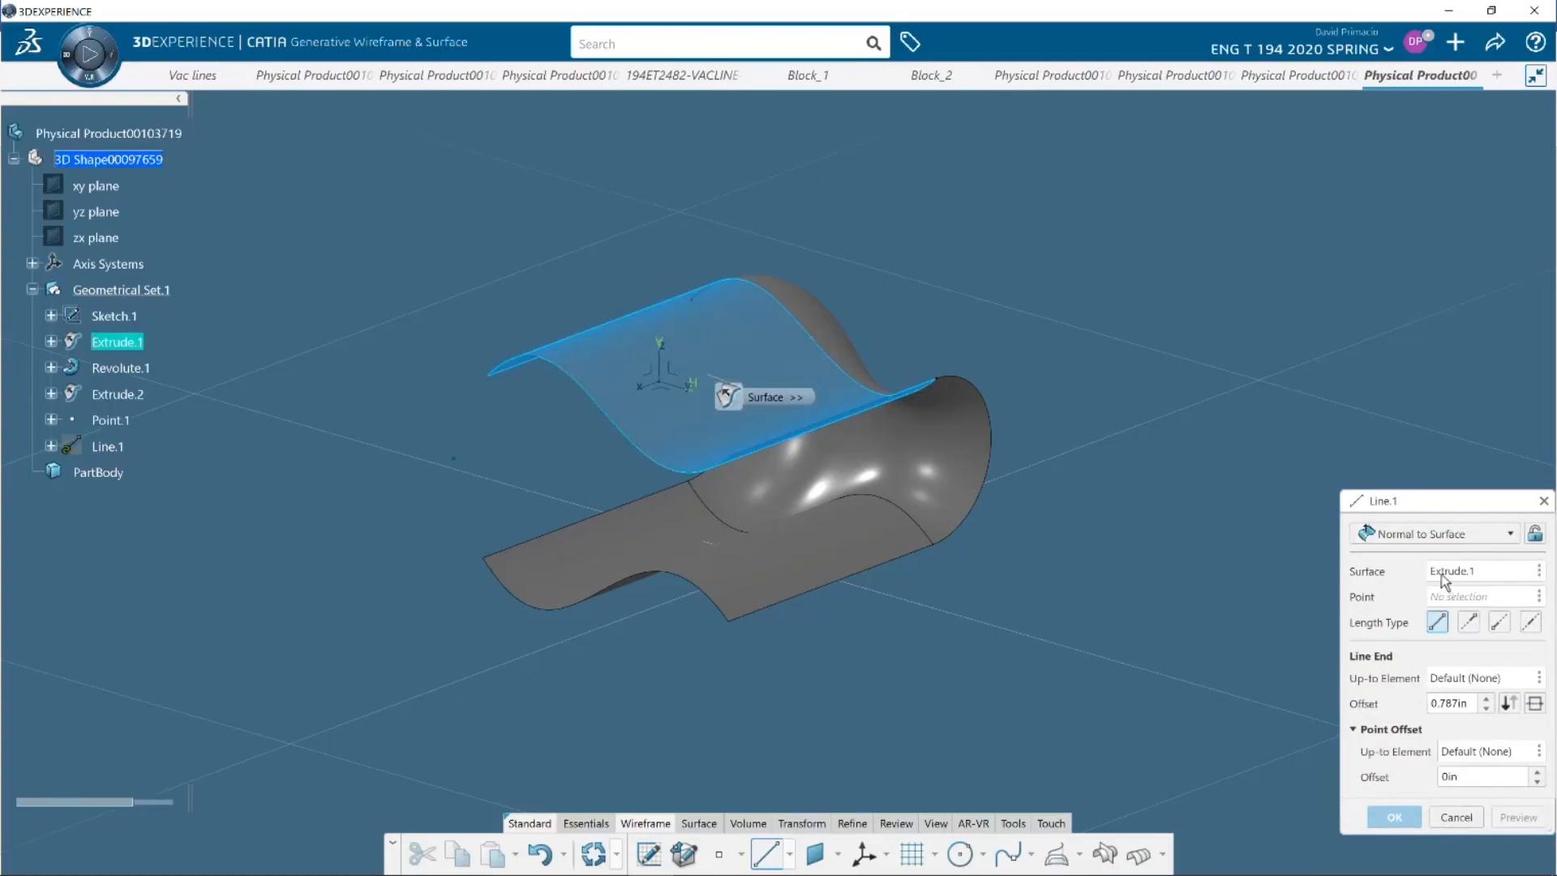
Return the line to the Point-Direction type, using Point.1 as its point and the absolute Y axis as its direction
left_click(1435, 533)
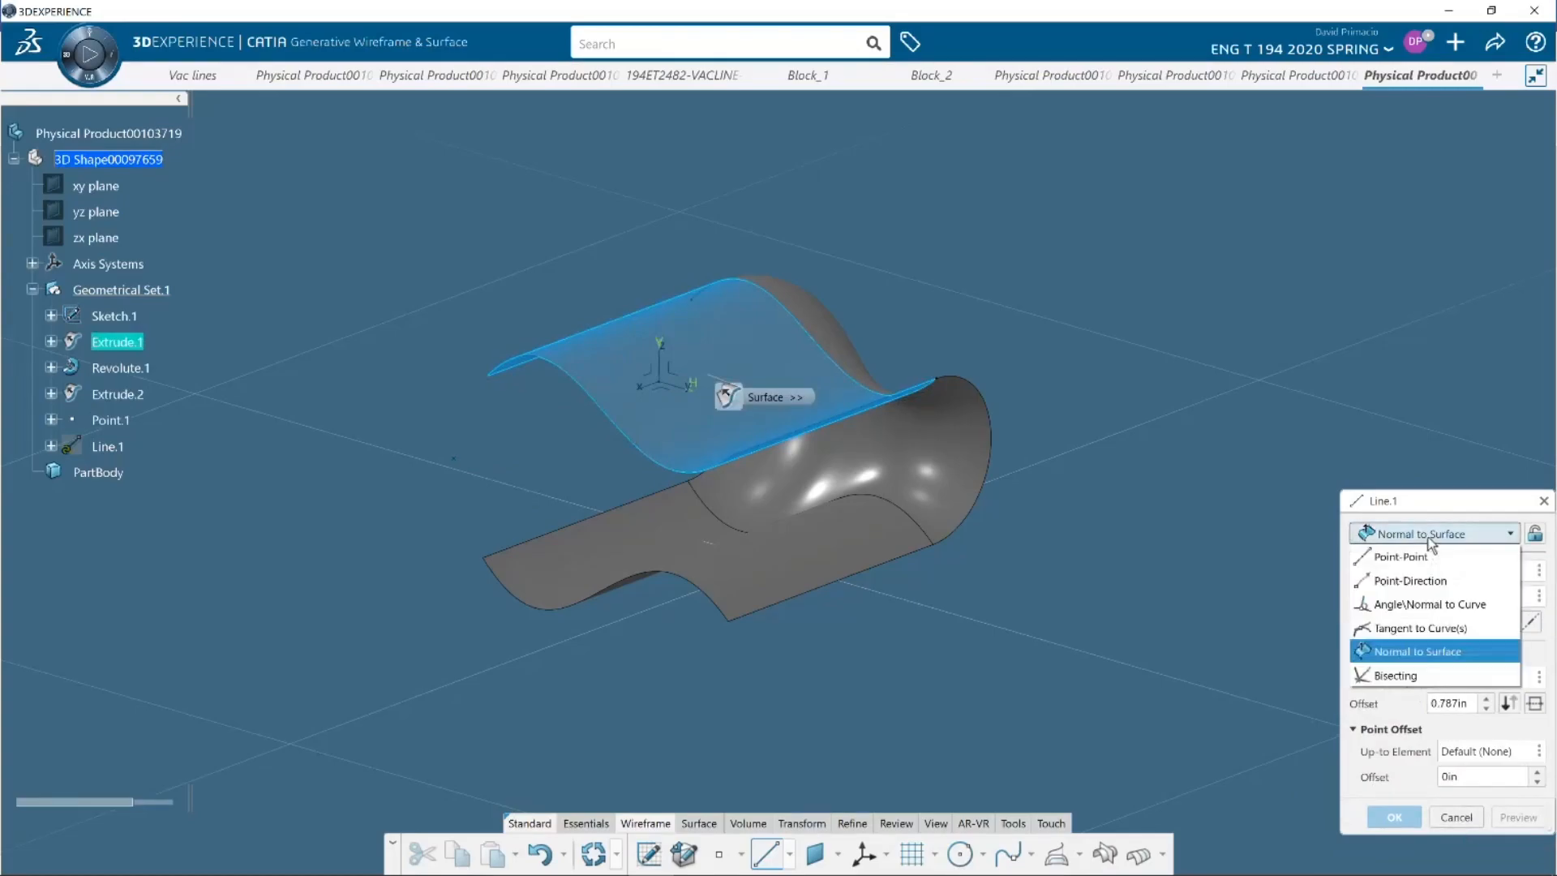
left_click(1413, 580)
left_click(118, 420)
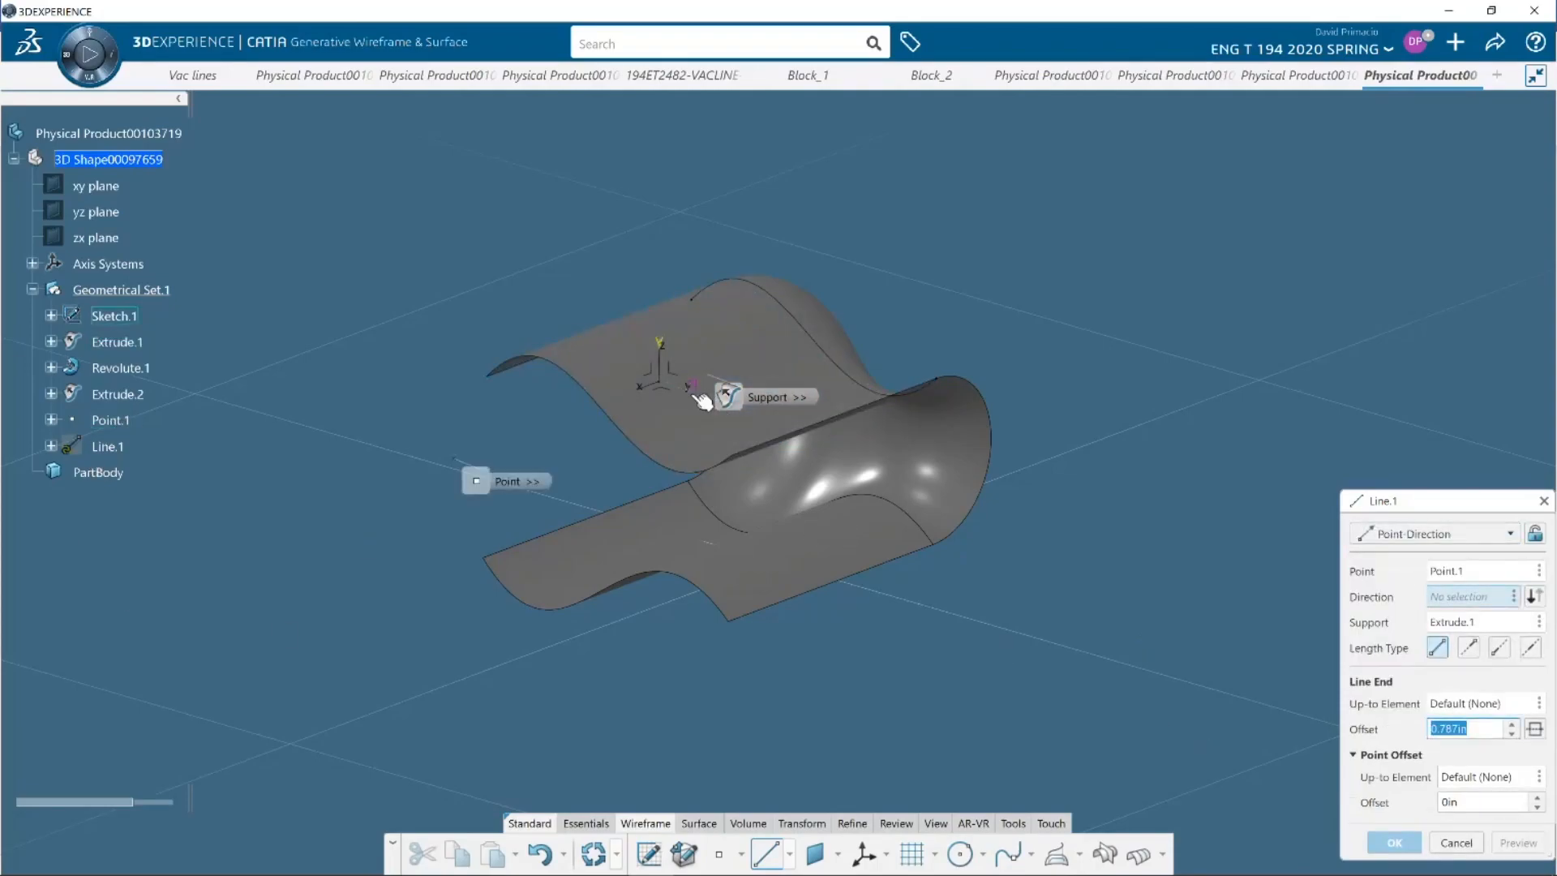
middle_click_drag(409, 526, 541, 567)
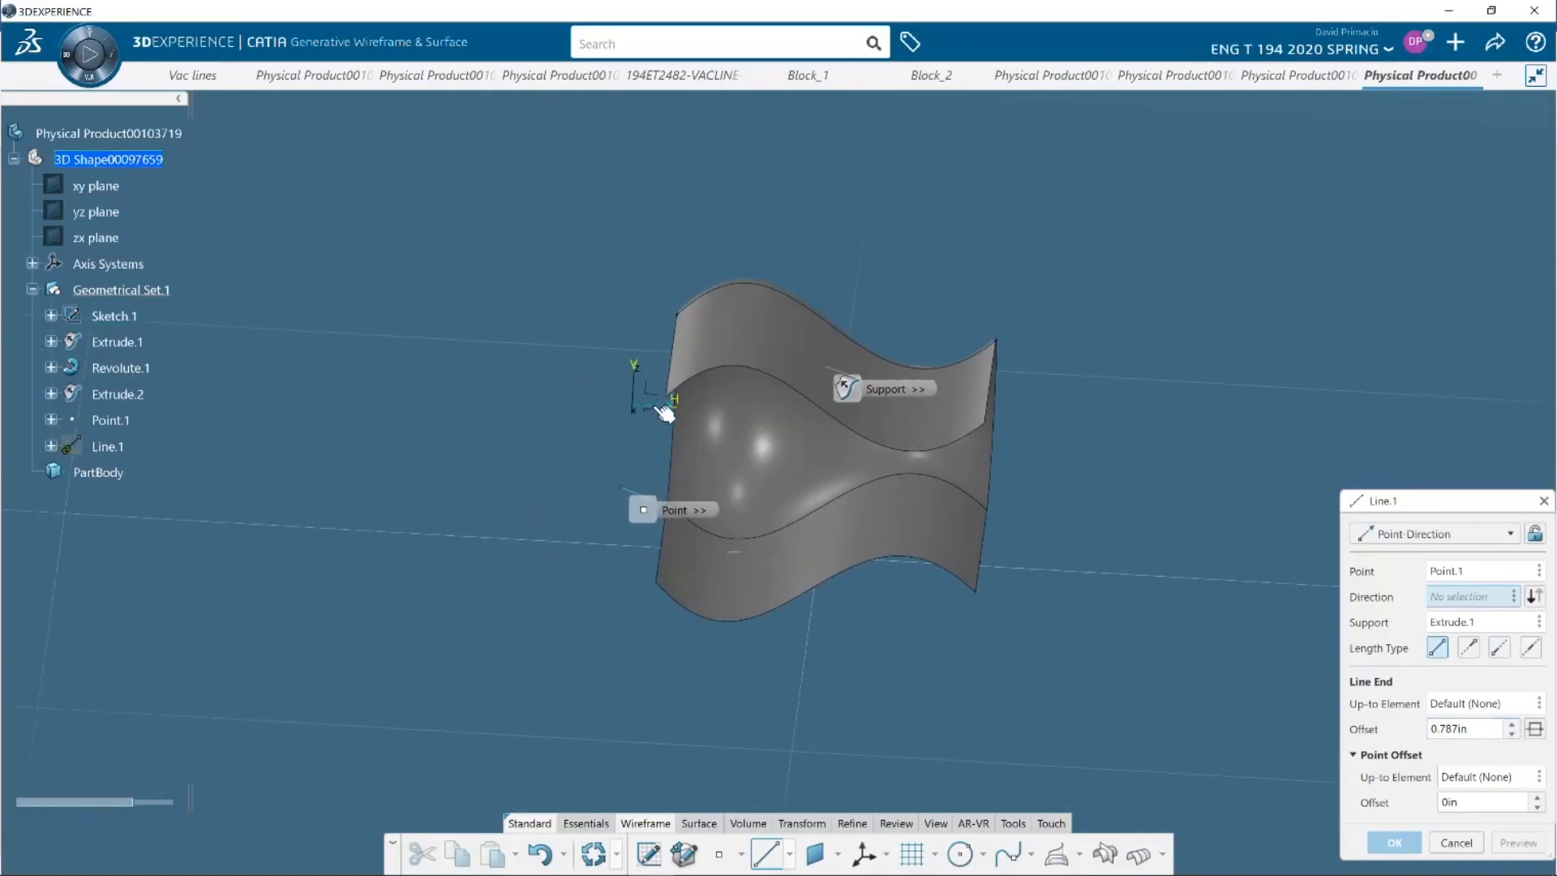
left_click(668, 410)
middle_click_drag(835, 723, 652, 654)
middle_click_drag(510, 719, 553, 695)
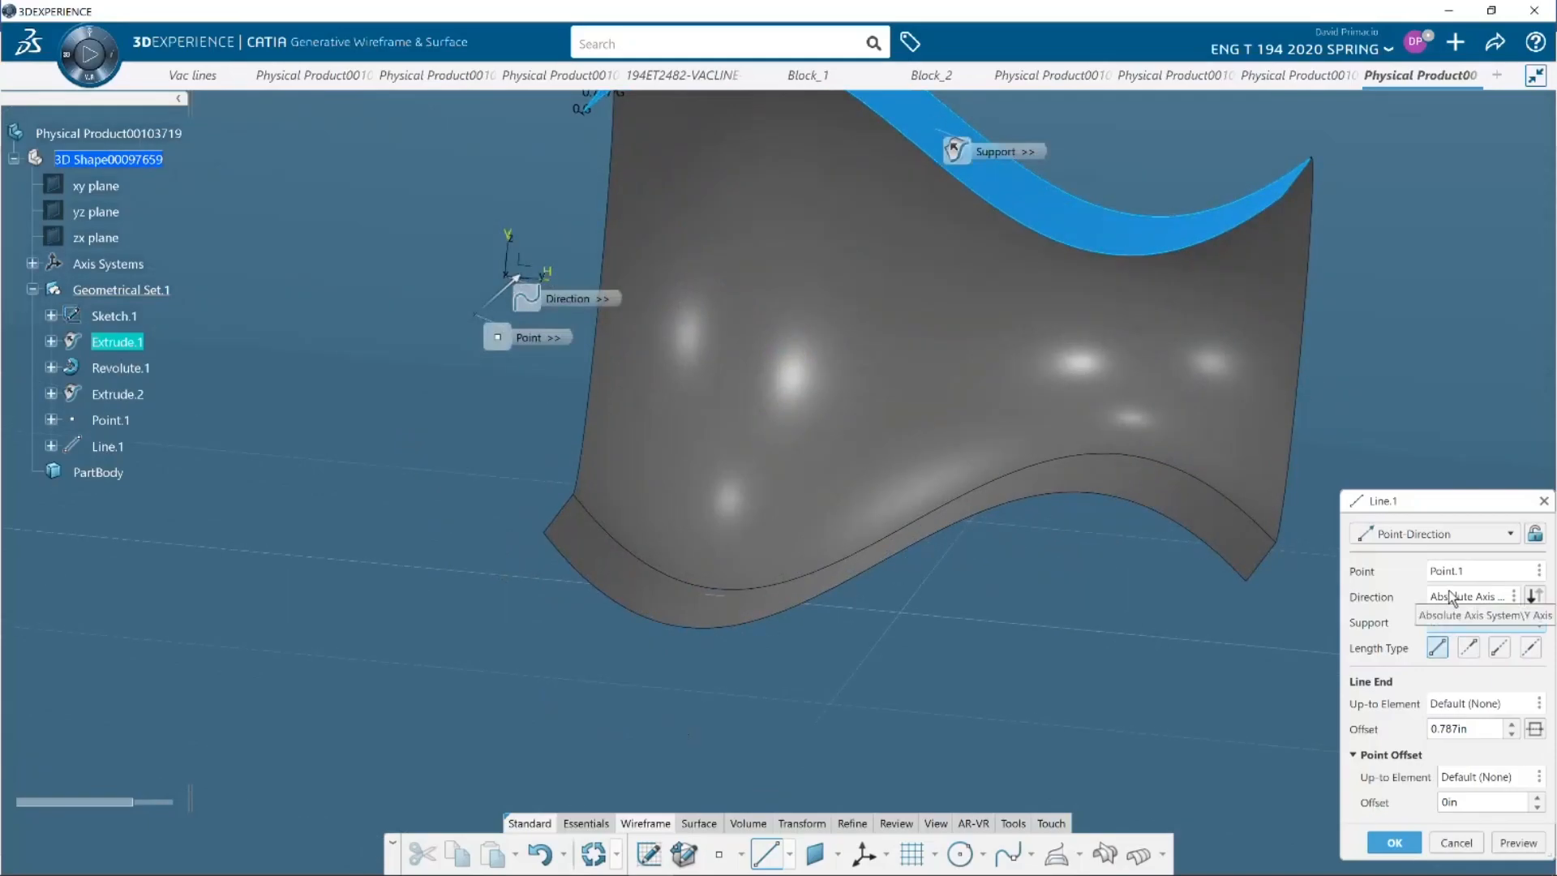
Set the line's end offset to 10 in and preview it against the Extrude.1 support surface
left_click_drag(1468, 735, 1321, 728)
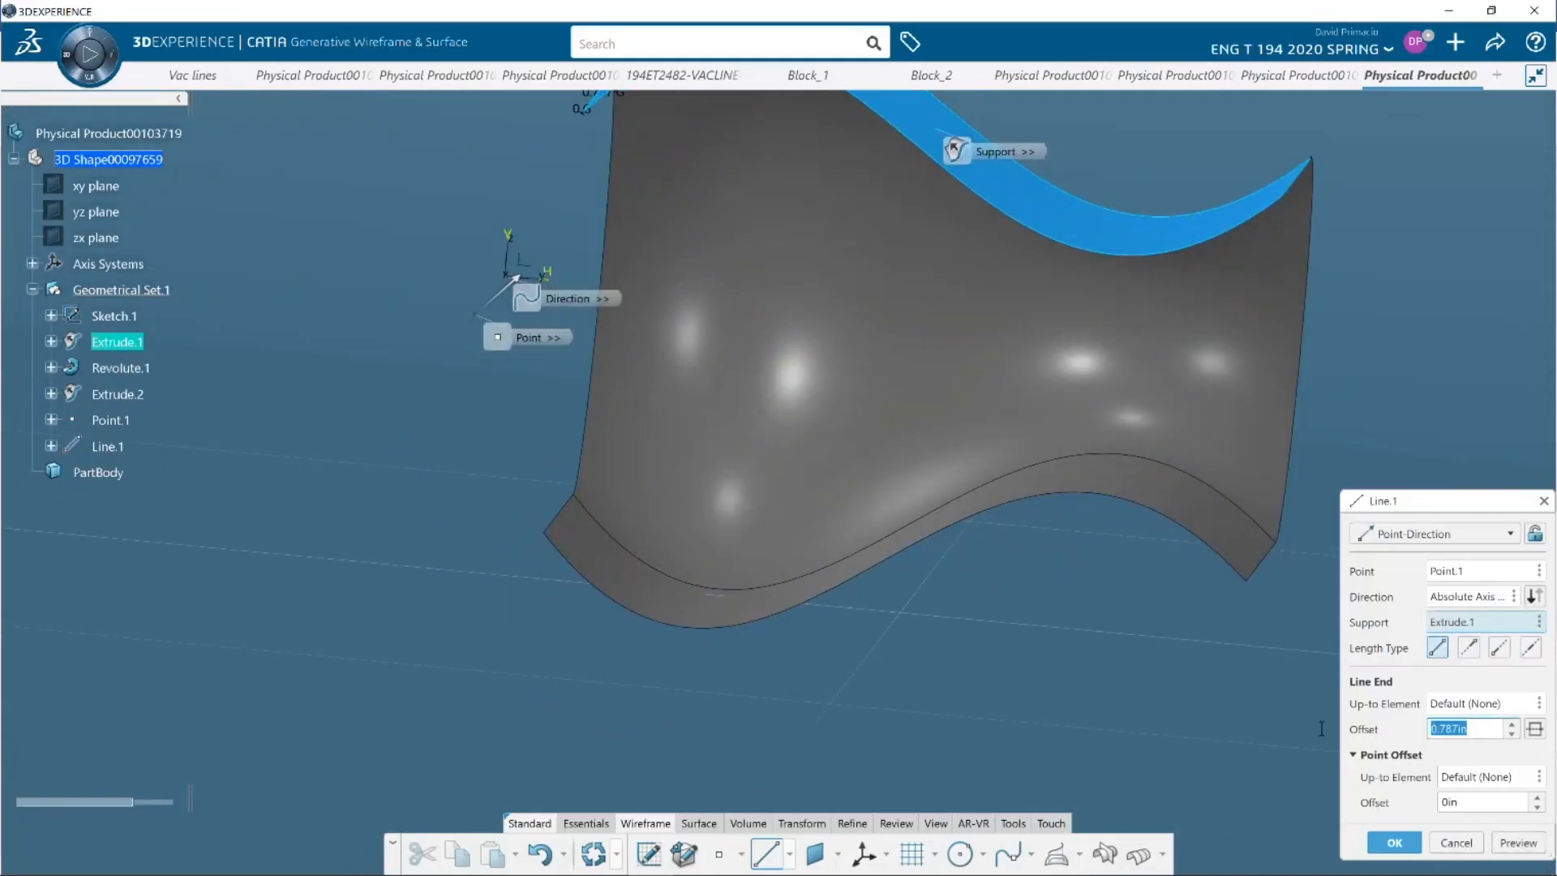
type("10")
key("Return")
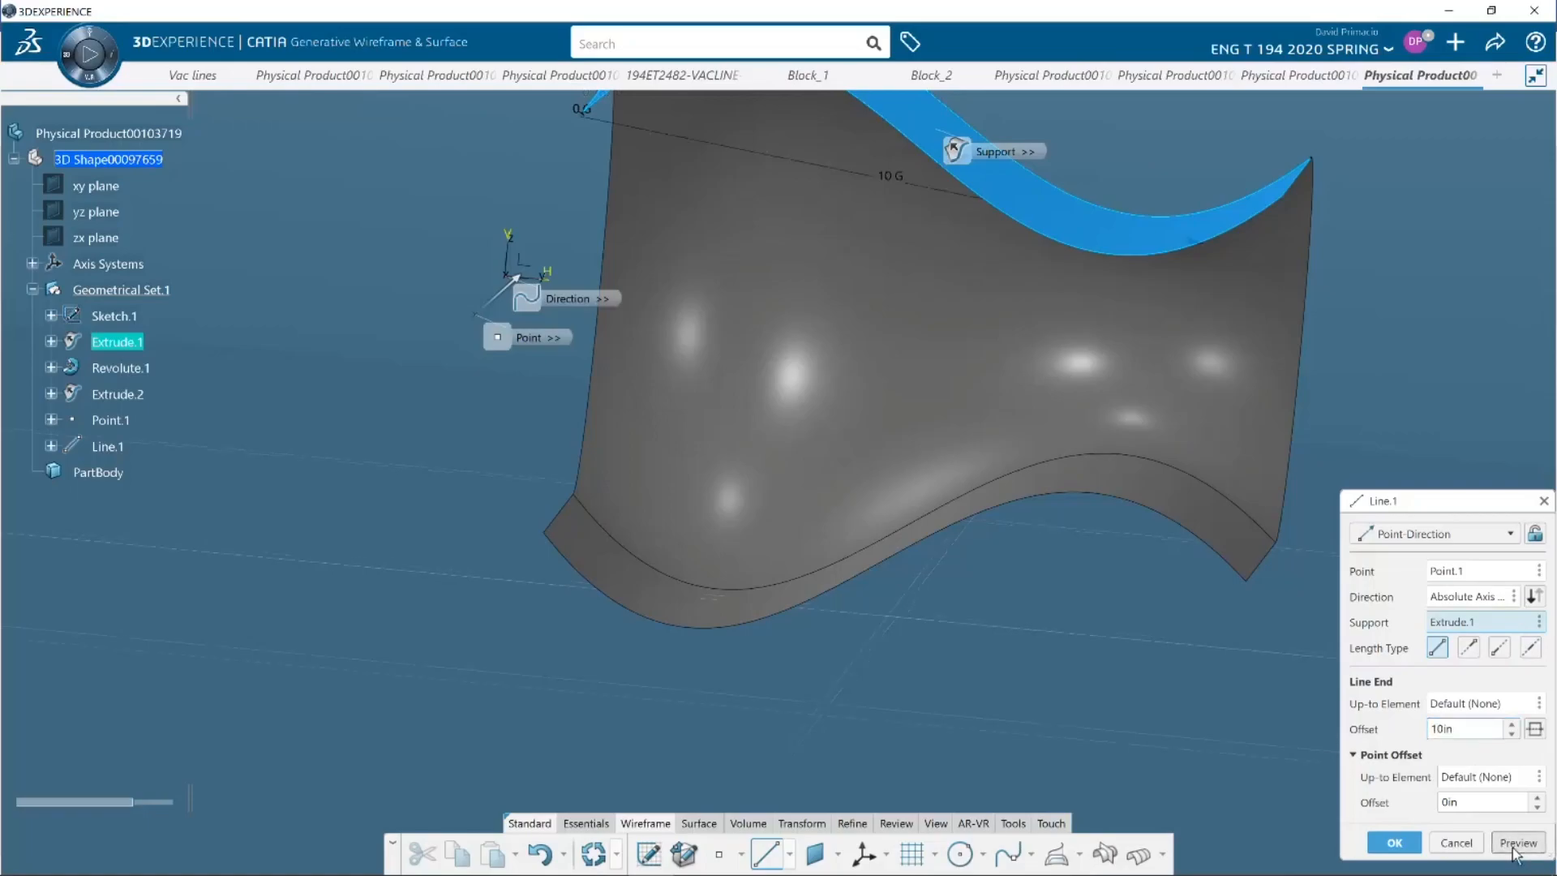
middle_click_drag(758, 619, 705, 705)
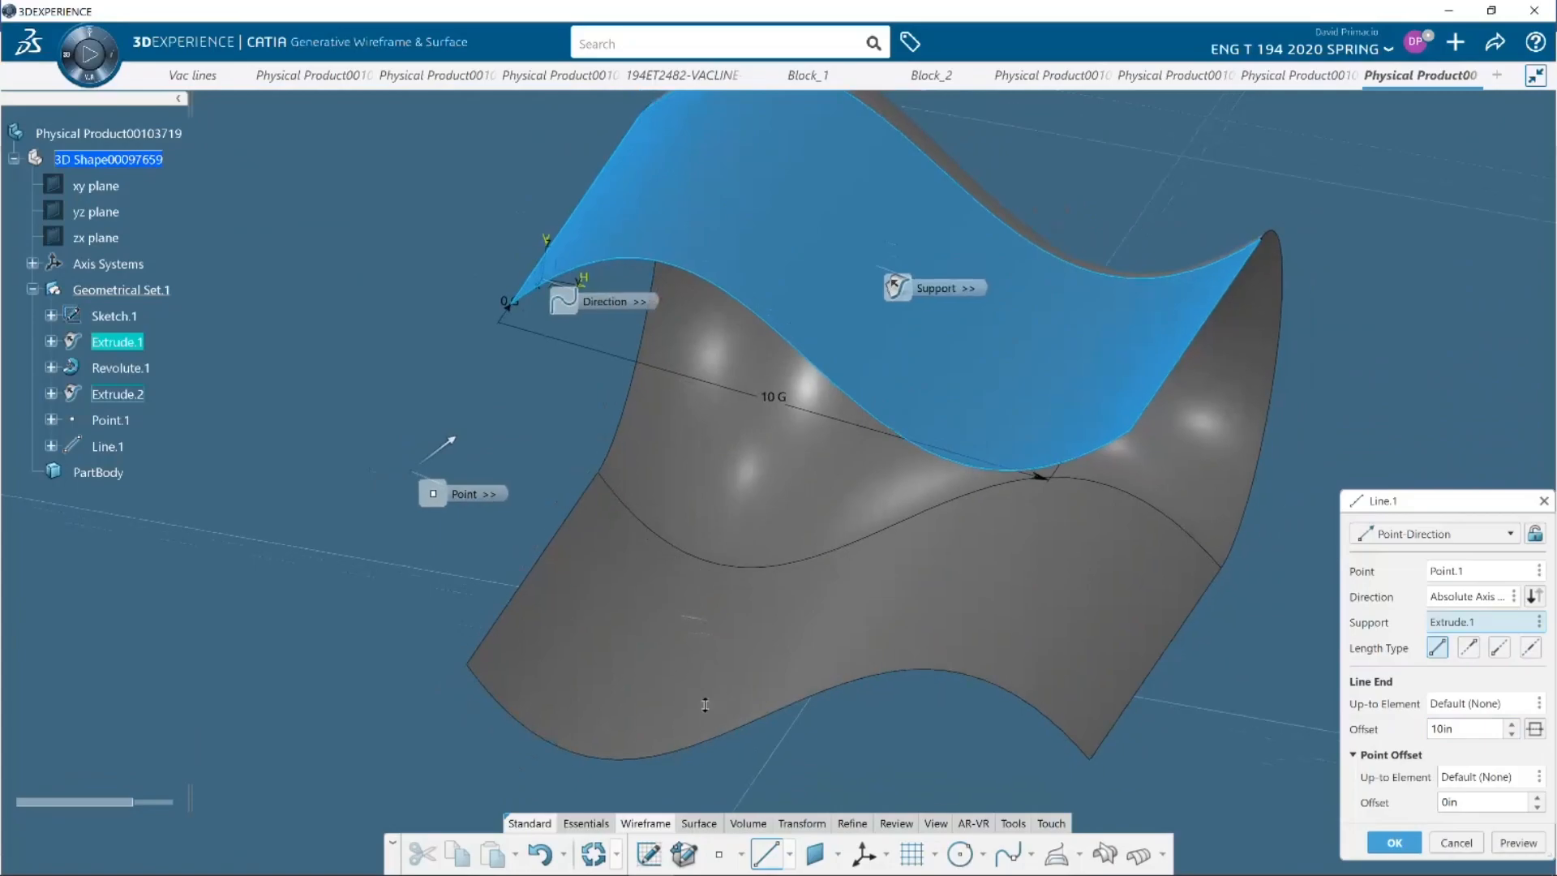
Create the 10 in line supported on Extrude.1 and highlight Line.1 briefly to check it along the surface edge
left_click(1385, 846)
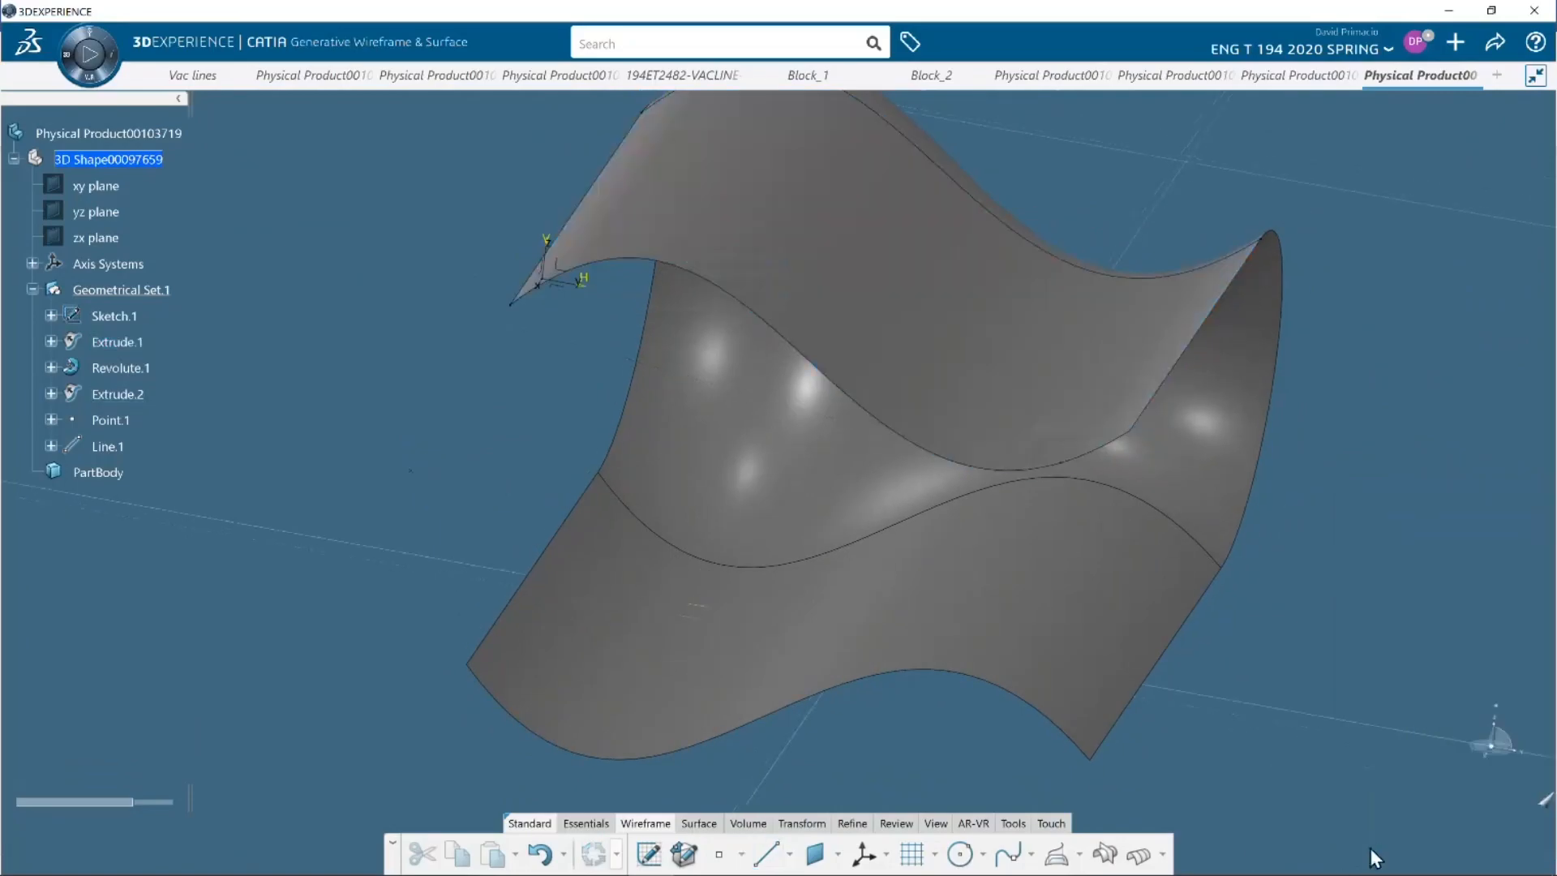
left_click(107, 446)
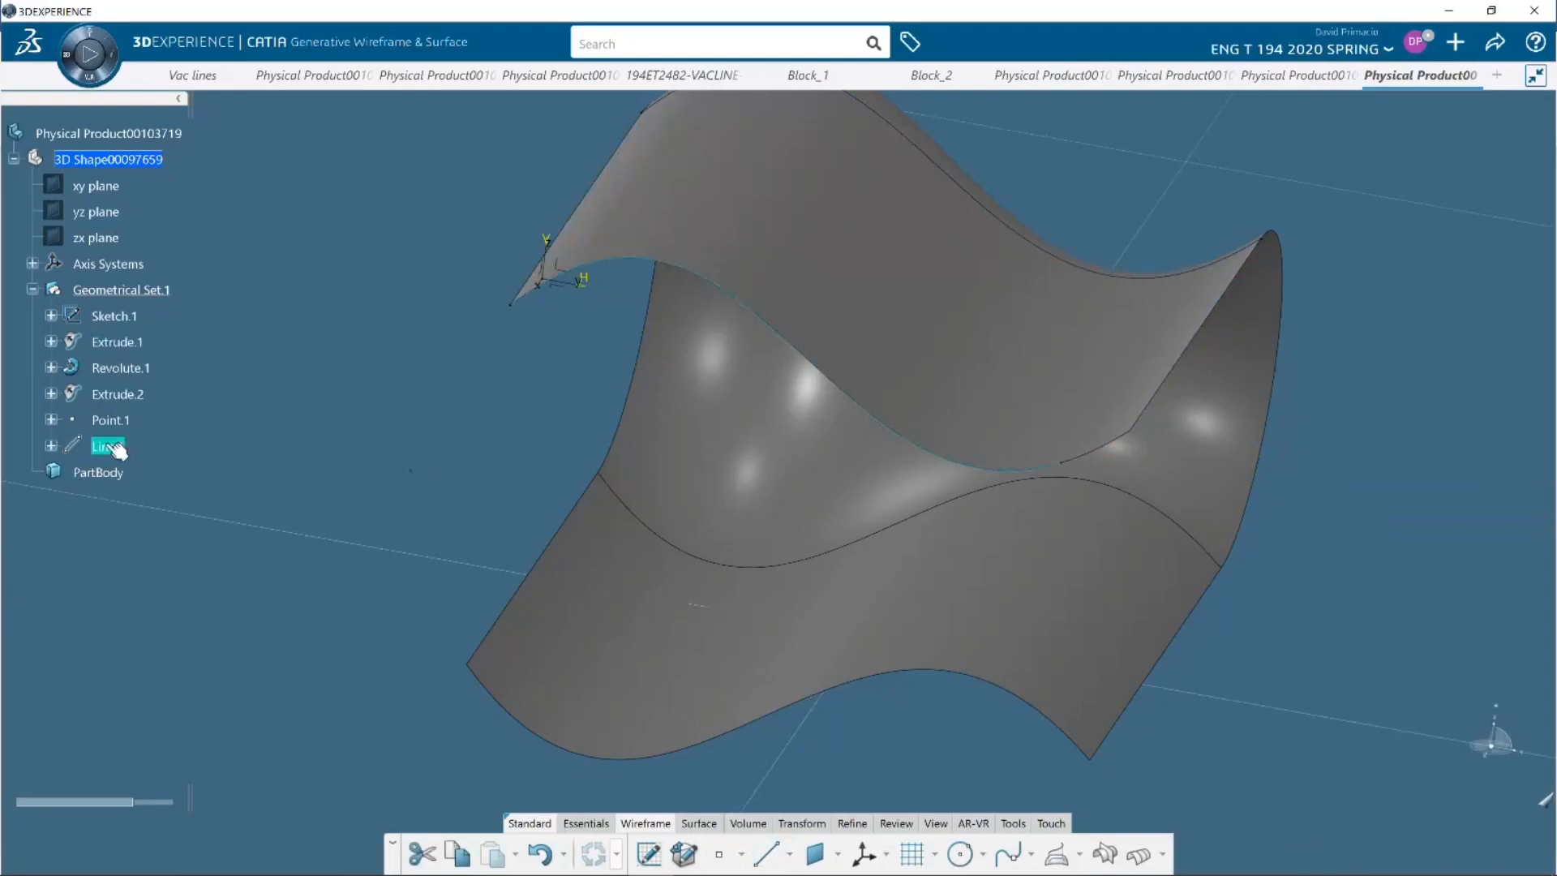
left_click(173, 568)
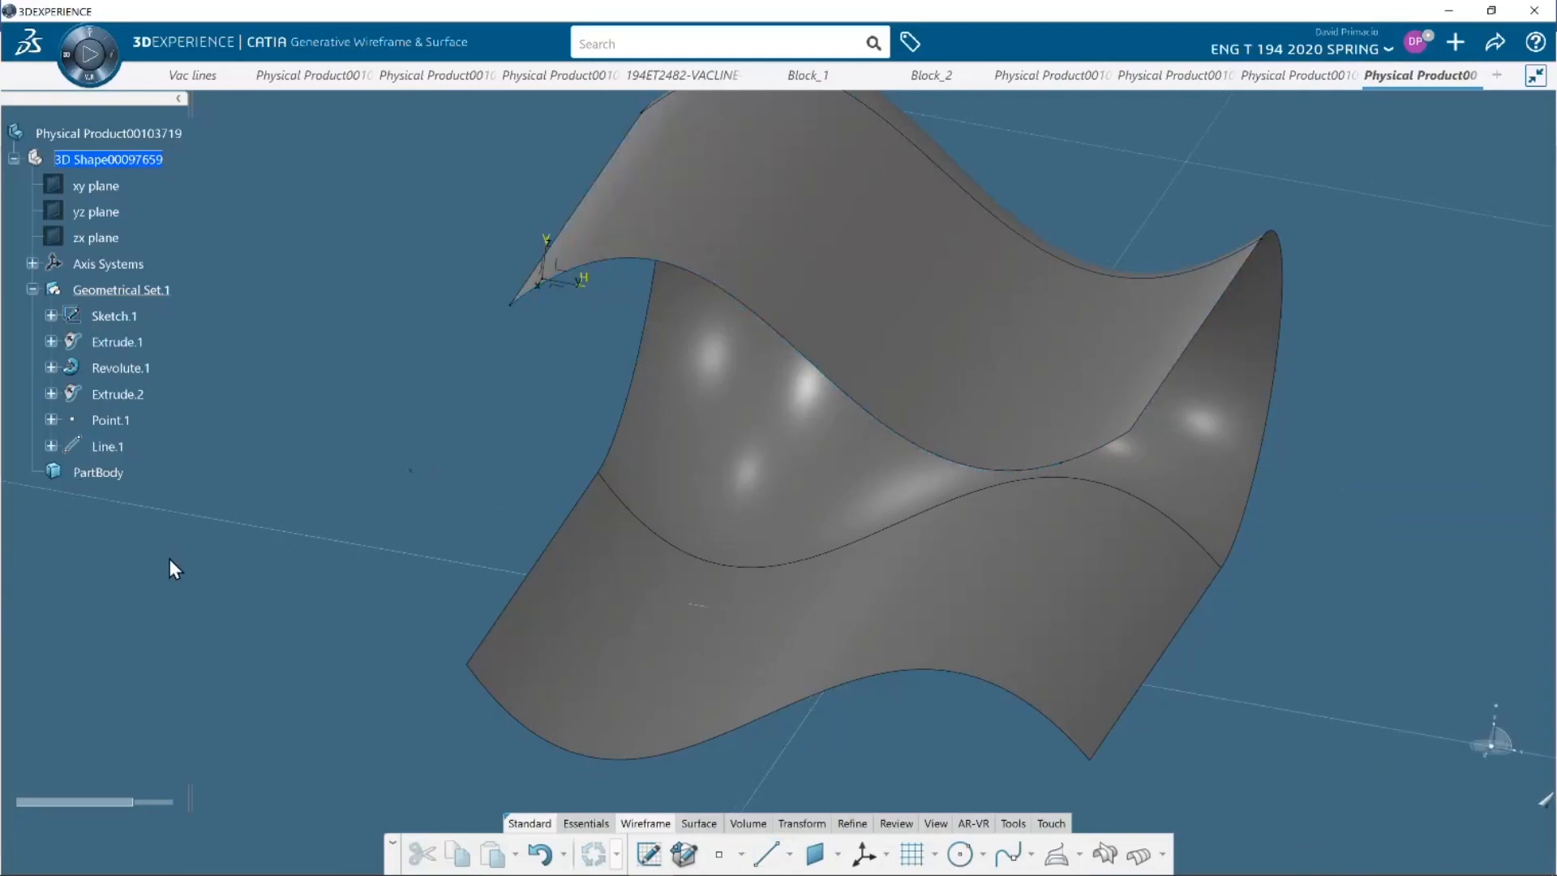
Create a 10 in Point-Direction line from Point.1 along the absolute Y axis, without a support surface
left_click(766, 854)
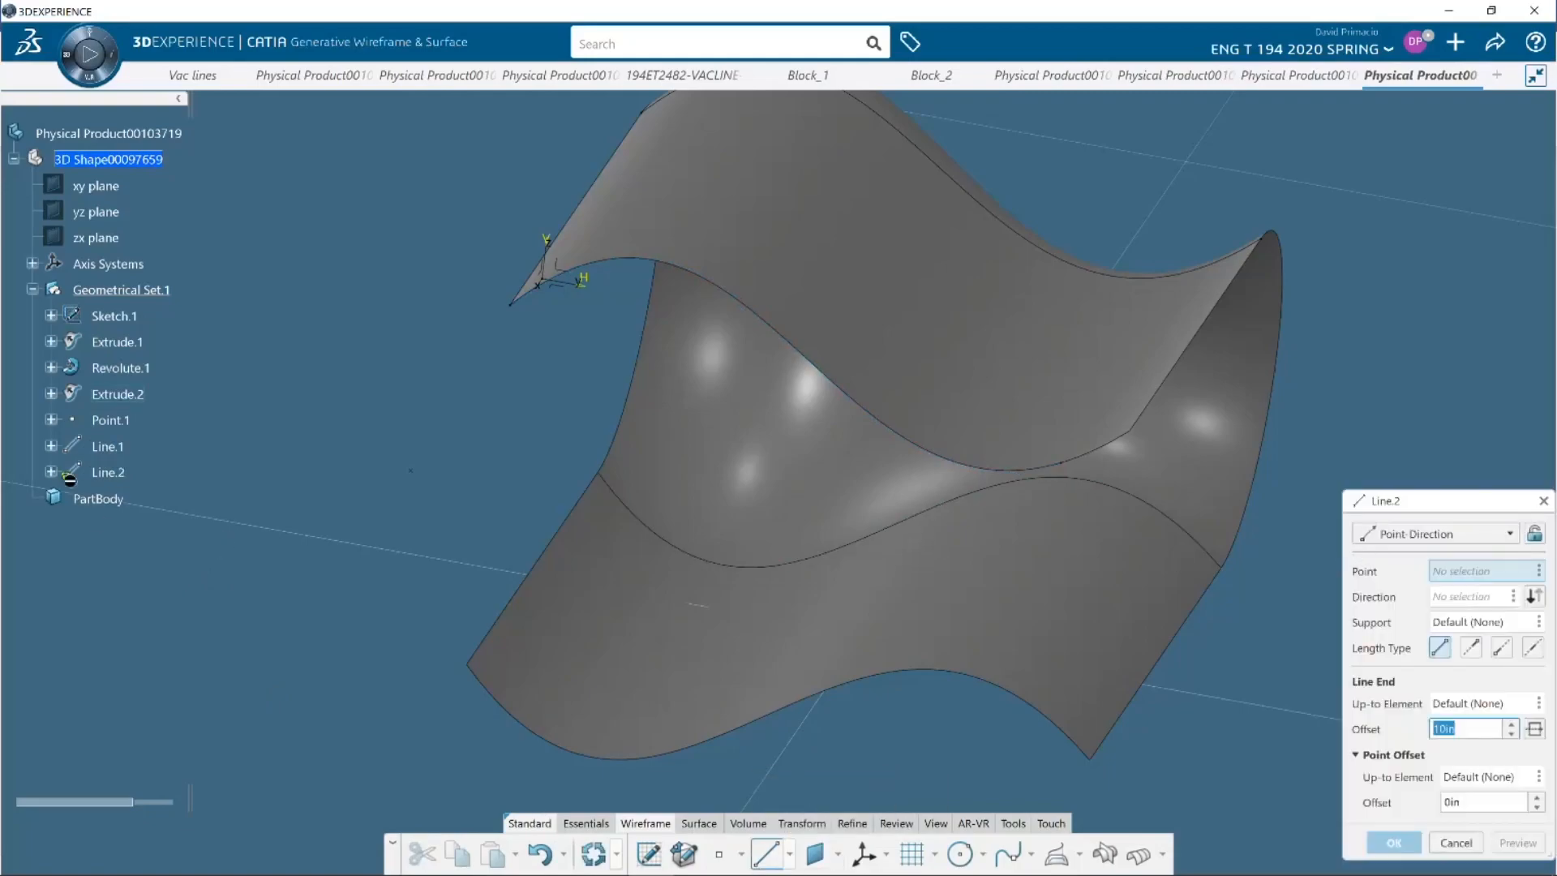
left_click(109, 419)
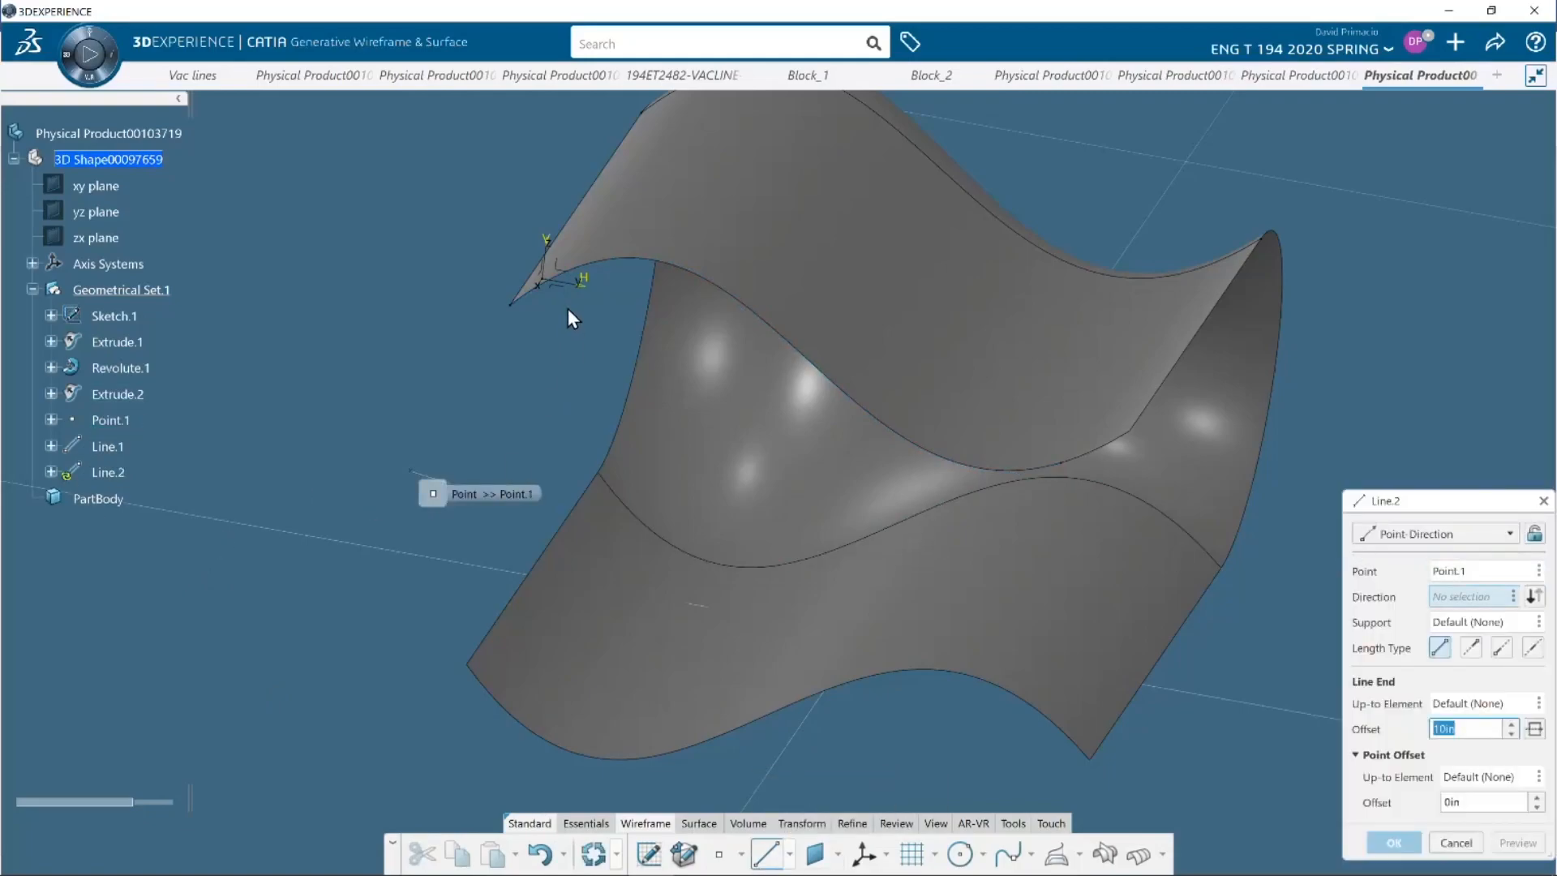
left_click(581, 288)
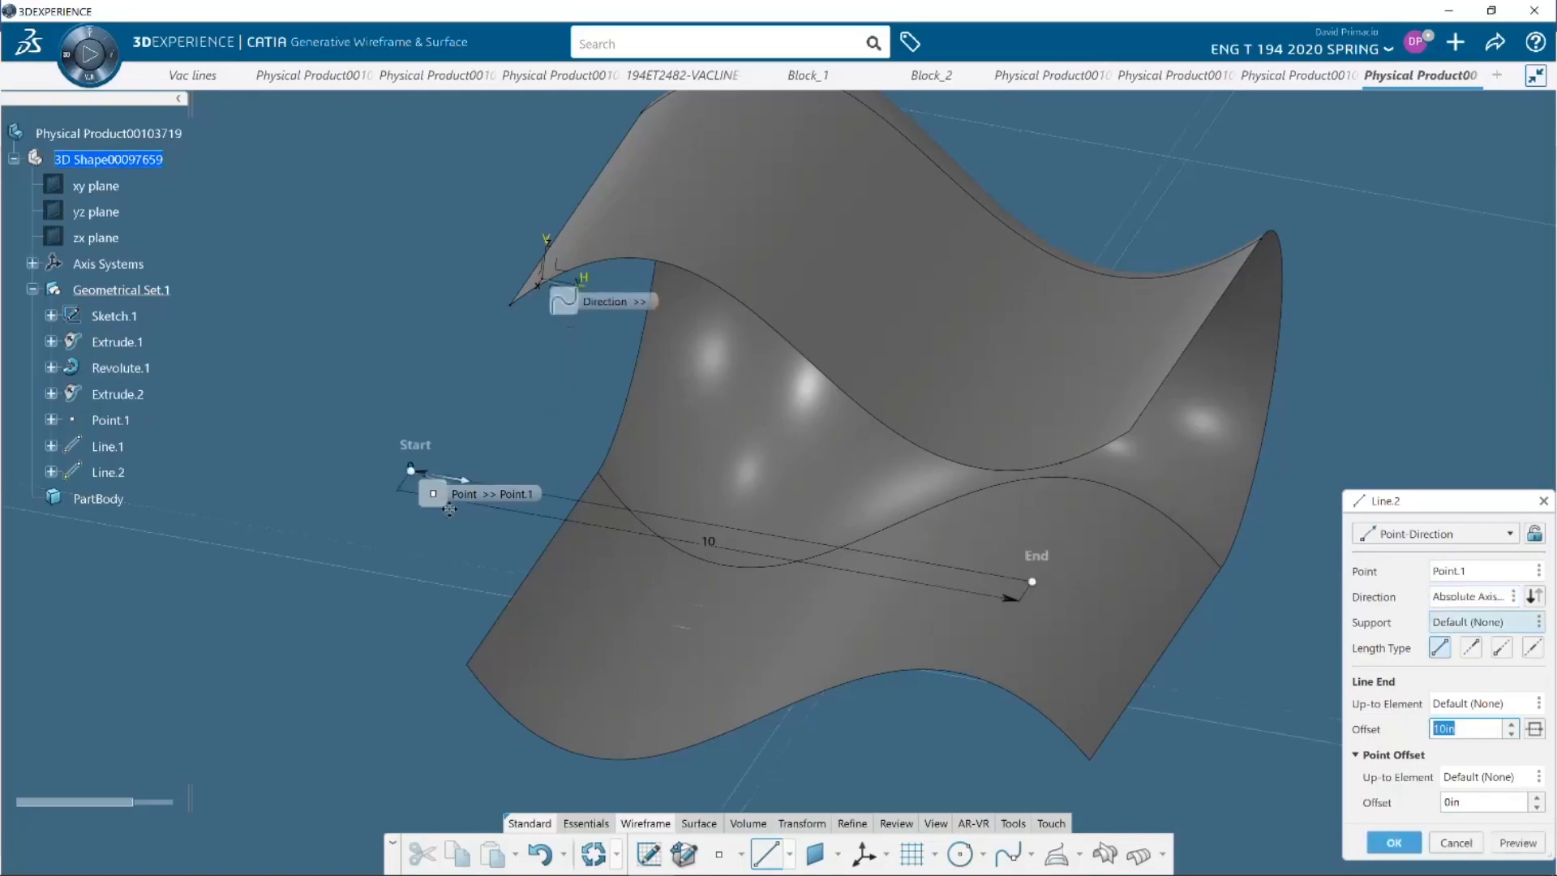
left_click(1392, 841)
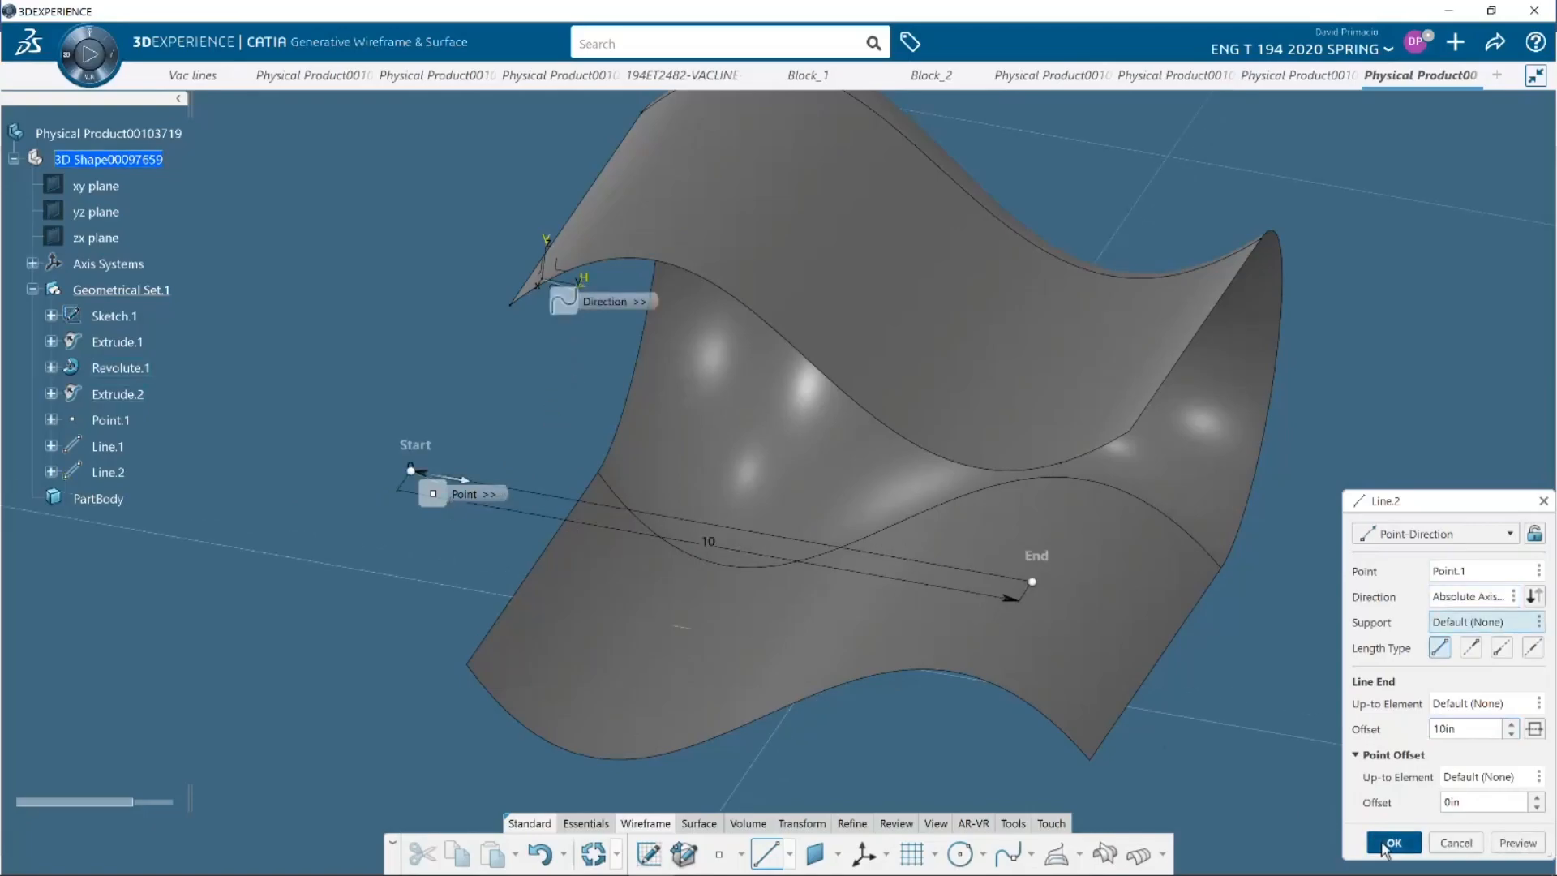
Try to revolve the wavy end edge of Extrude.2 about Line.2 from 0 to 180 degrees
scroll(386, 587, "down", 4)
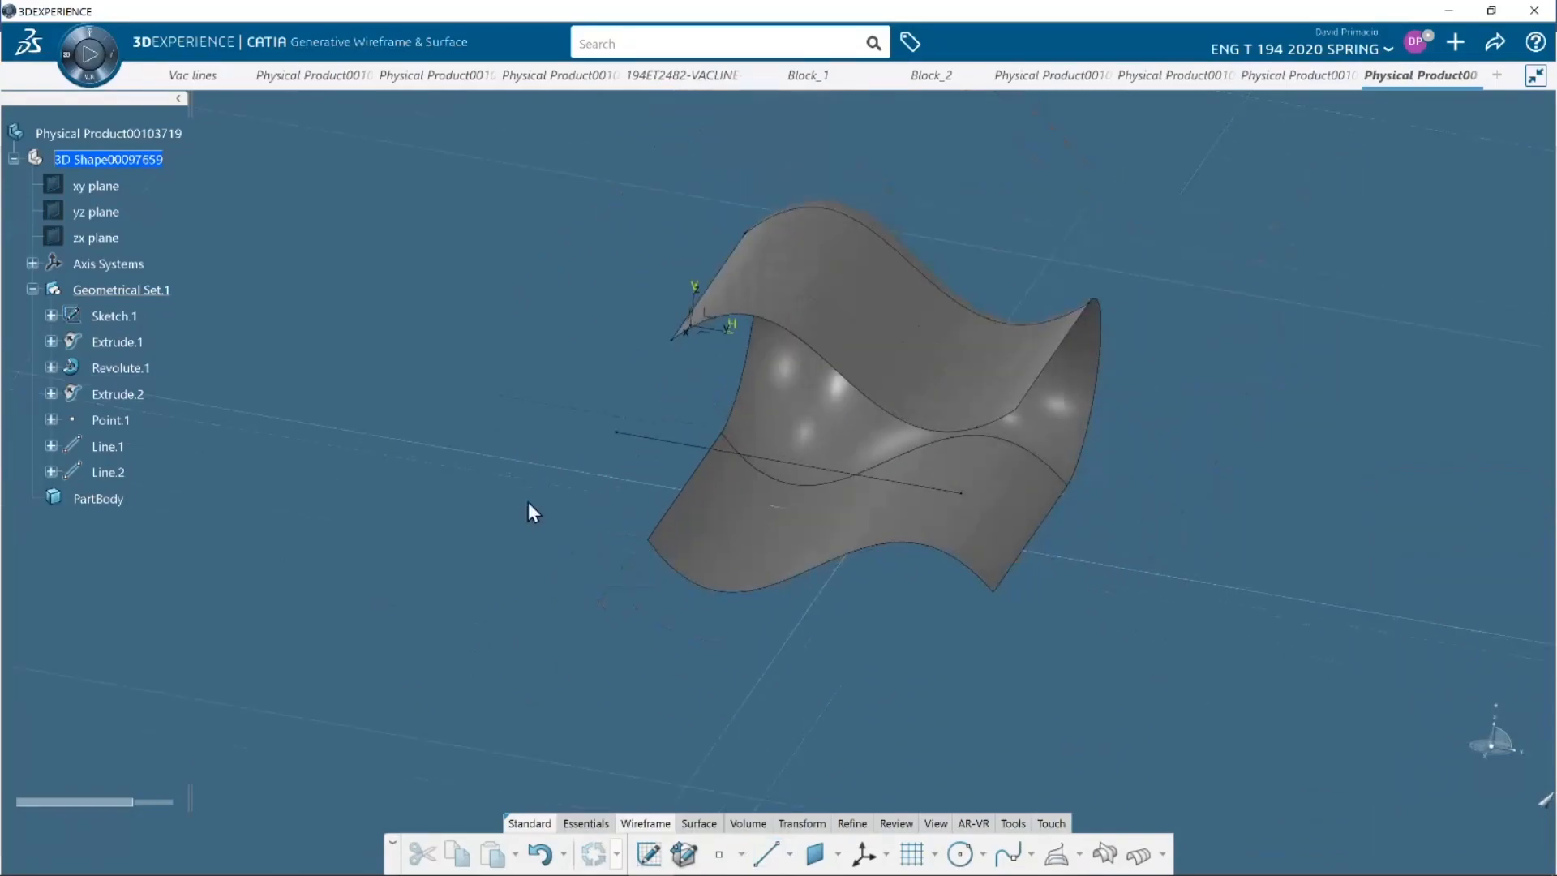
middle_click_drag(949, 728, 674, 700)
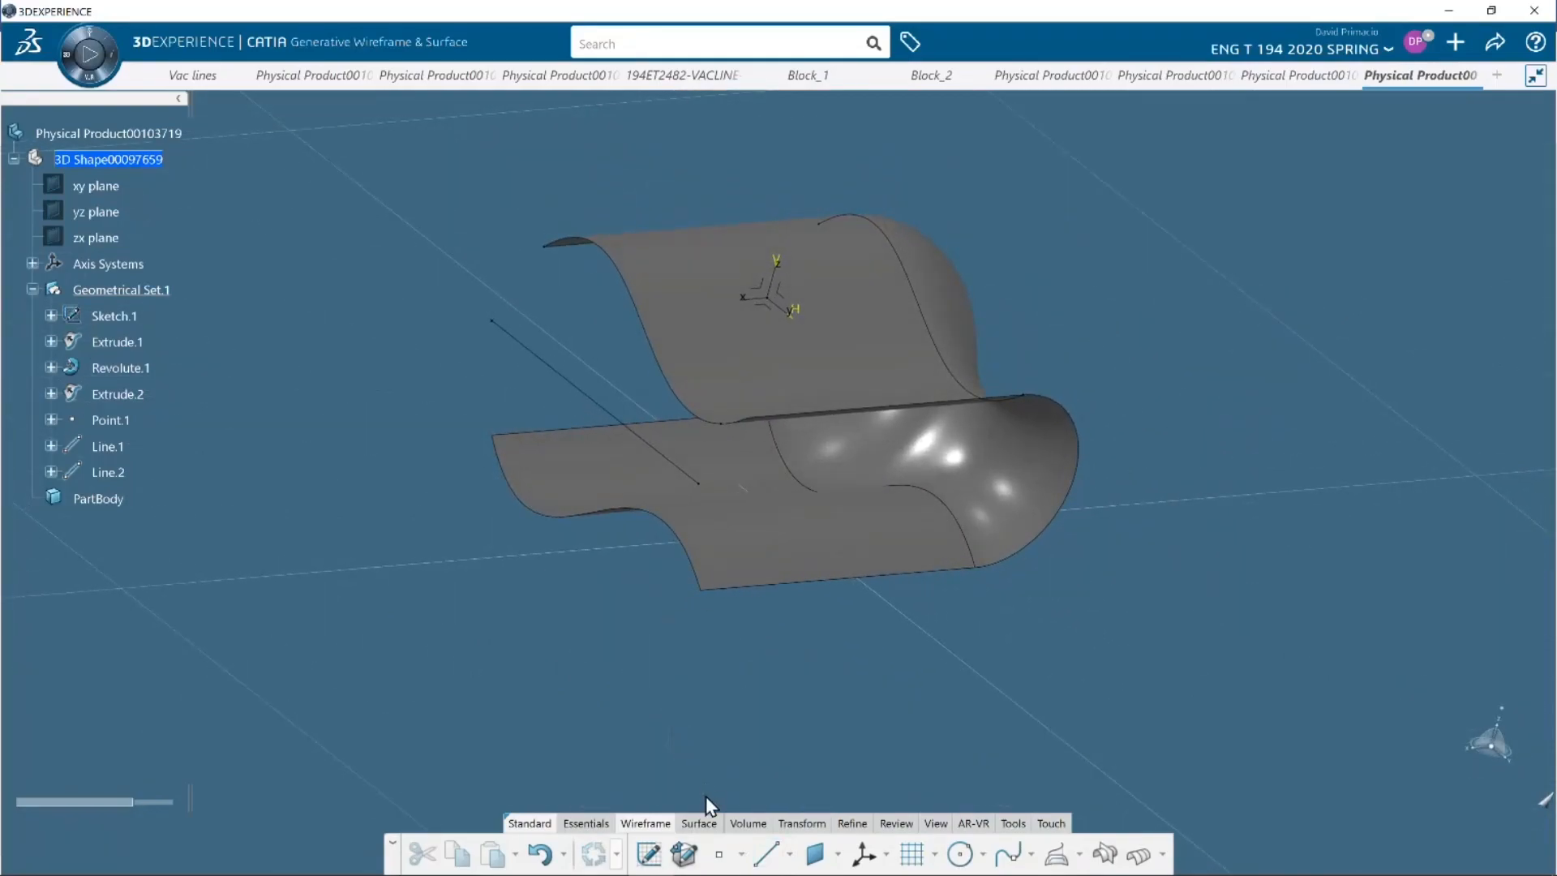
left_click(710, 824)
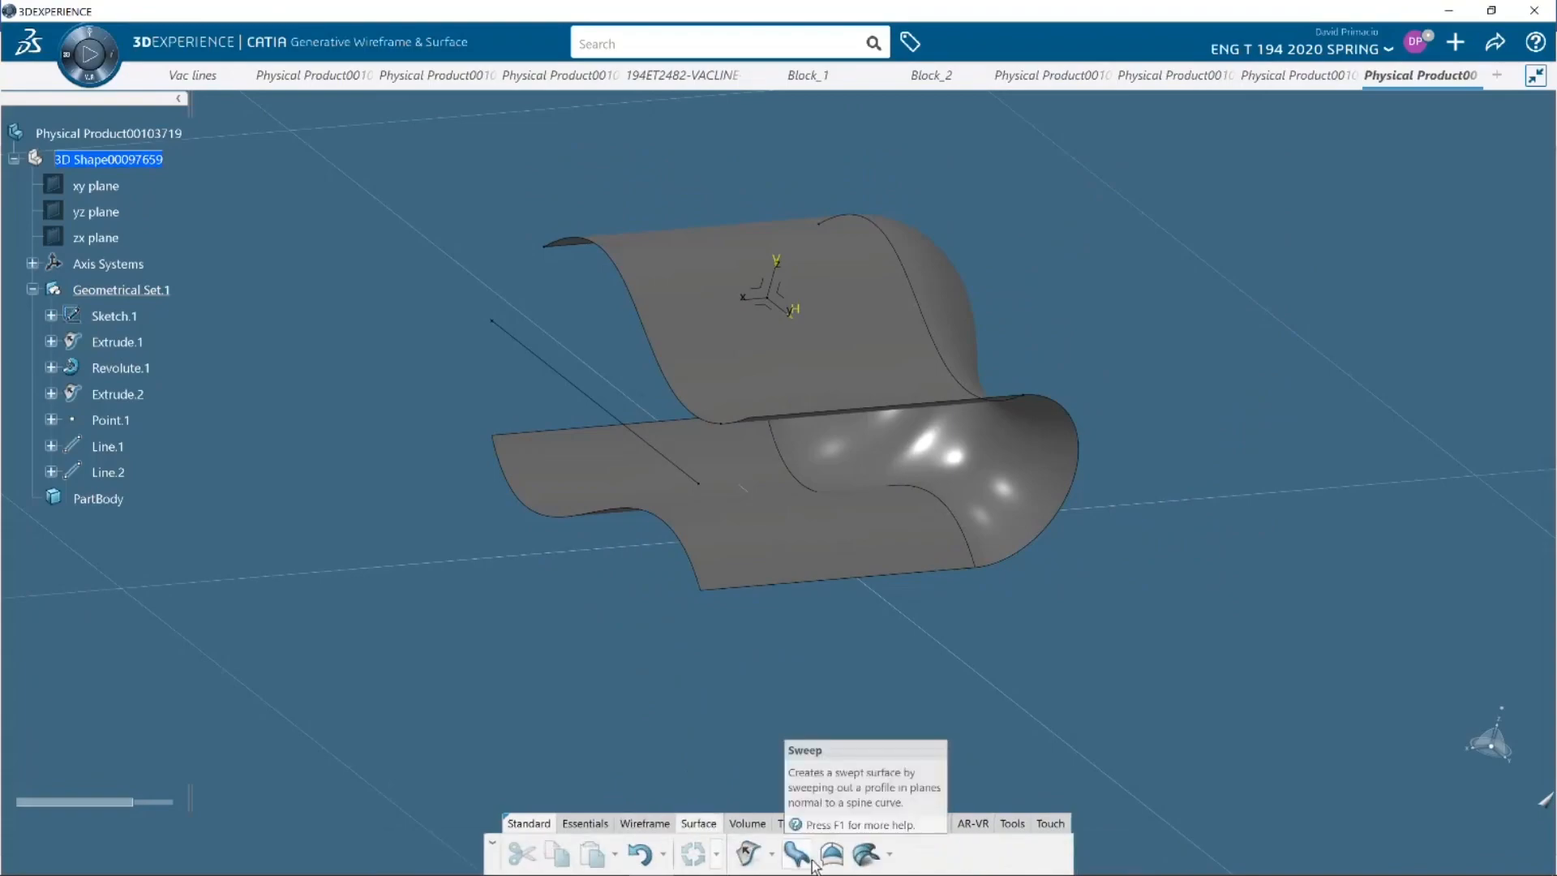
left_click(771, 856)
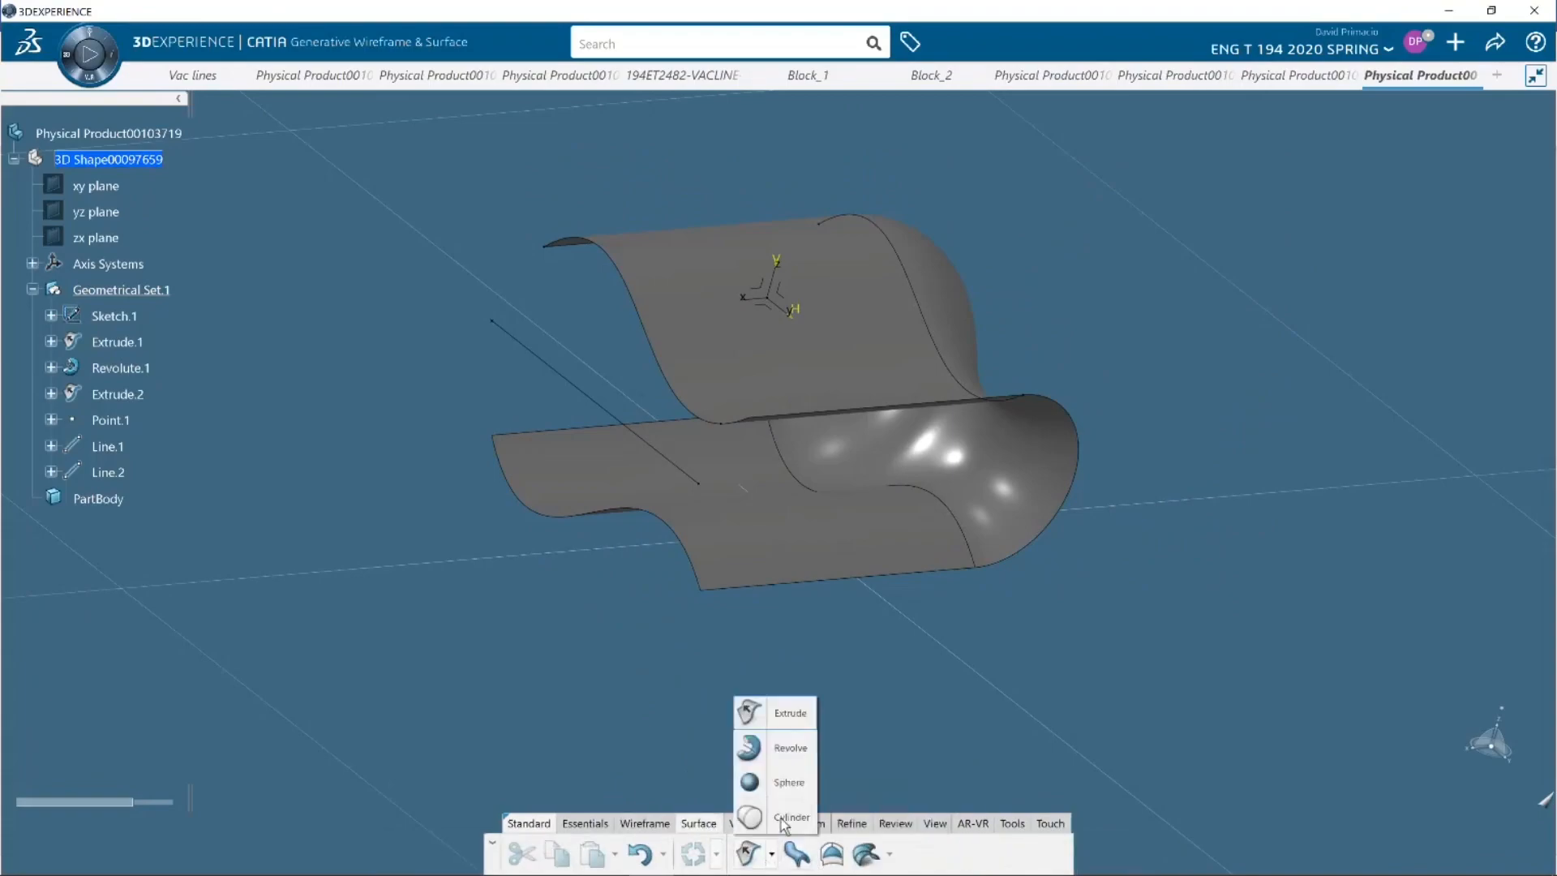
left_click(790, 751)
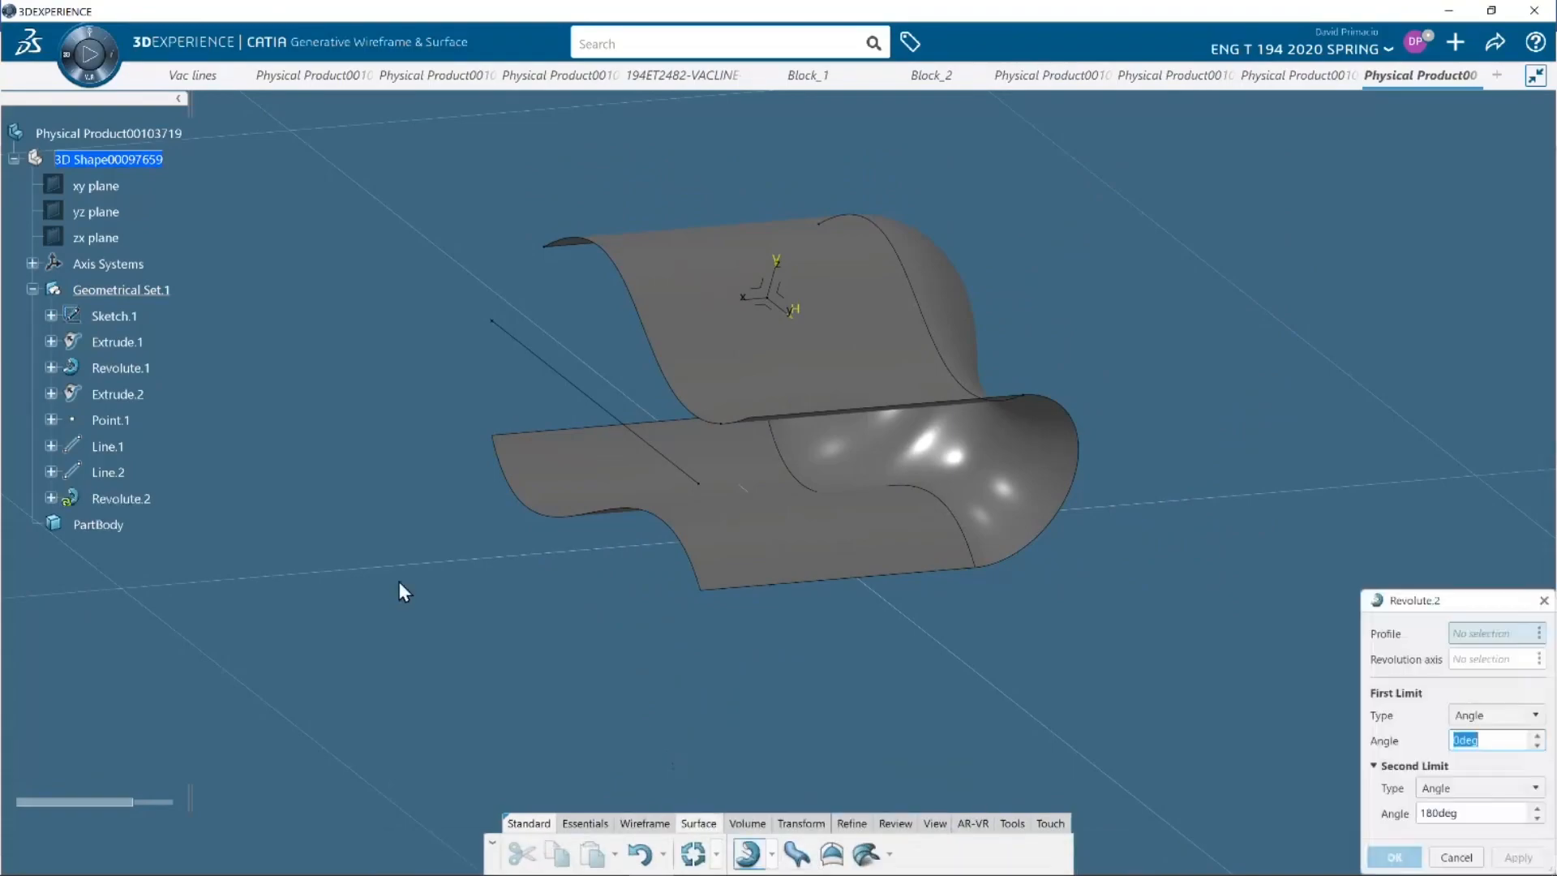
left_click(511, 497)
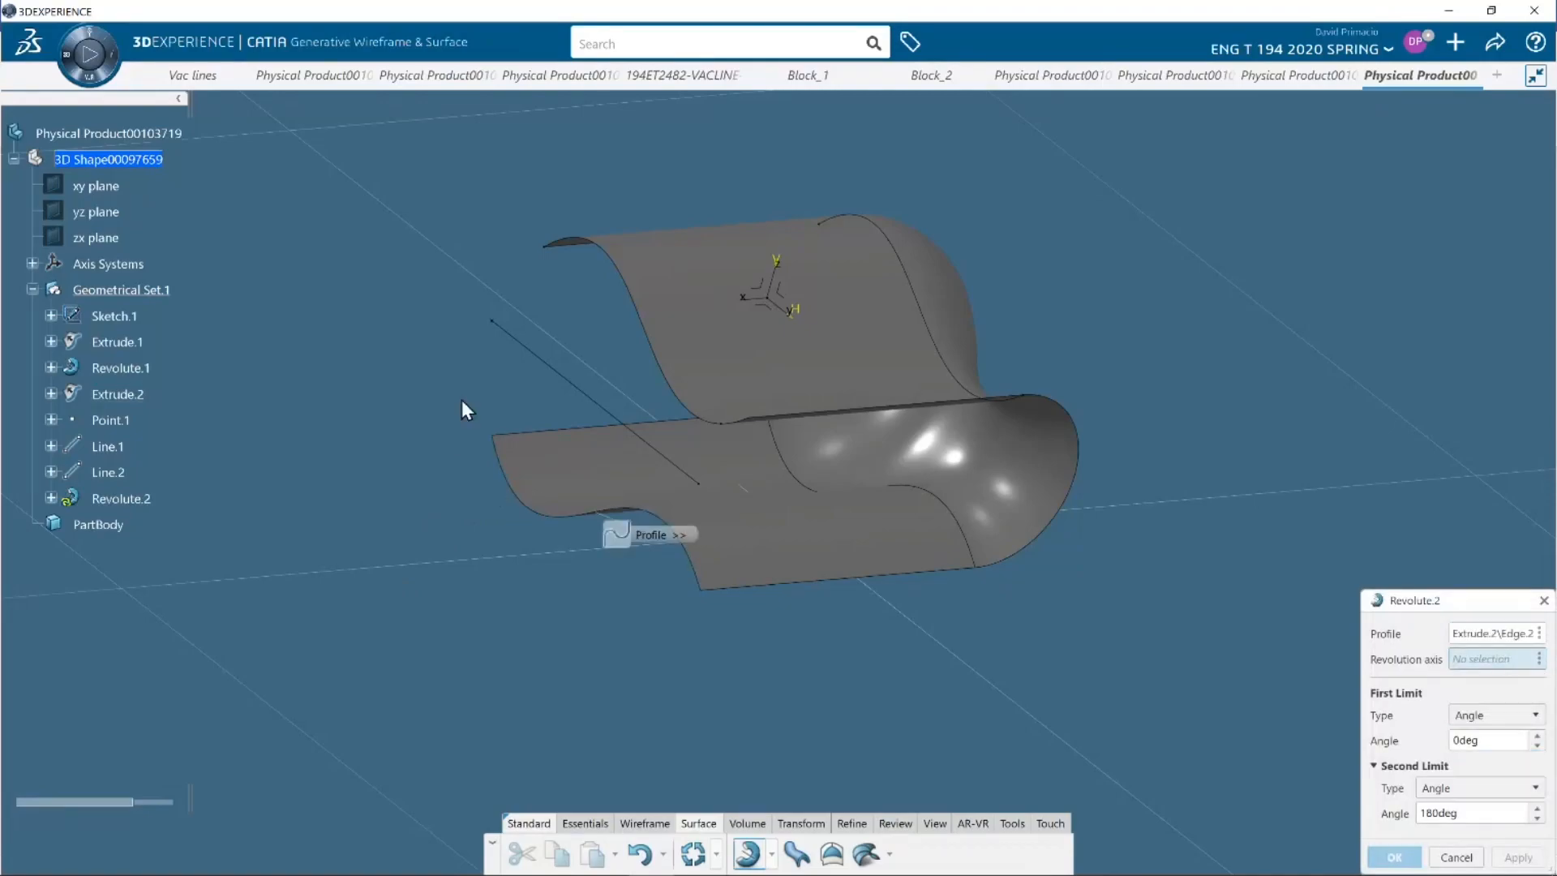
left_click(538, 357)
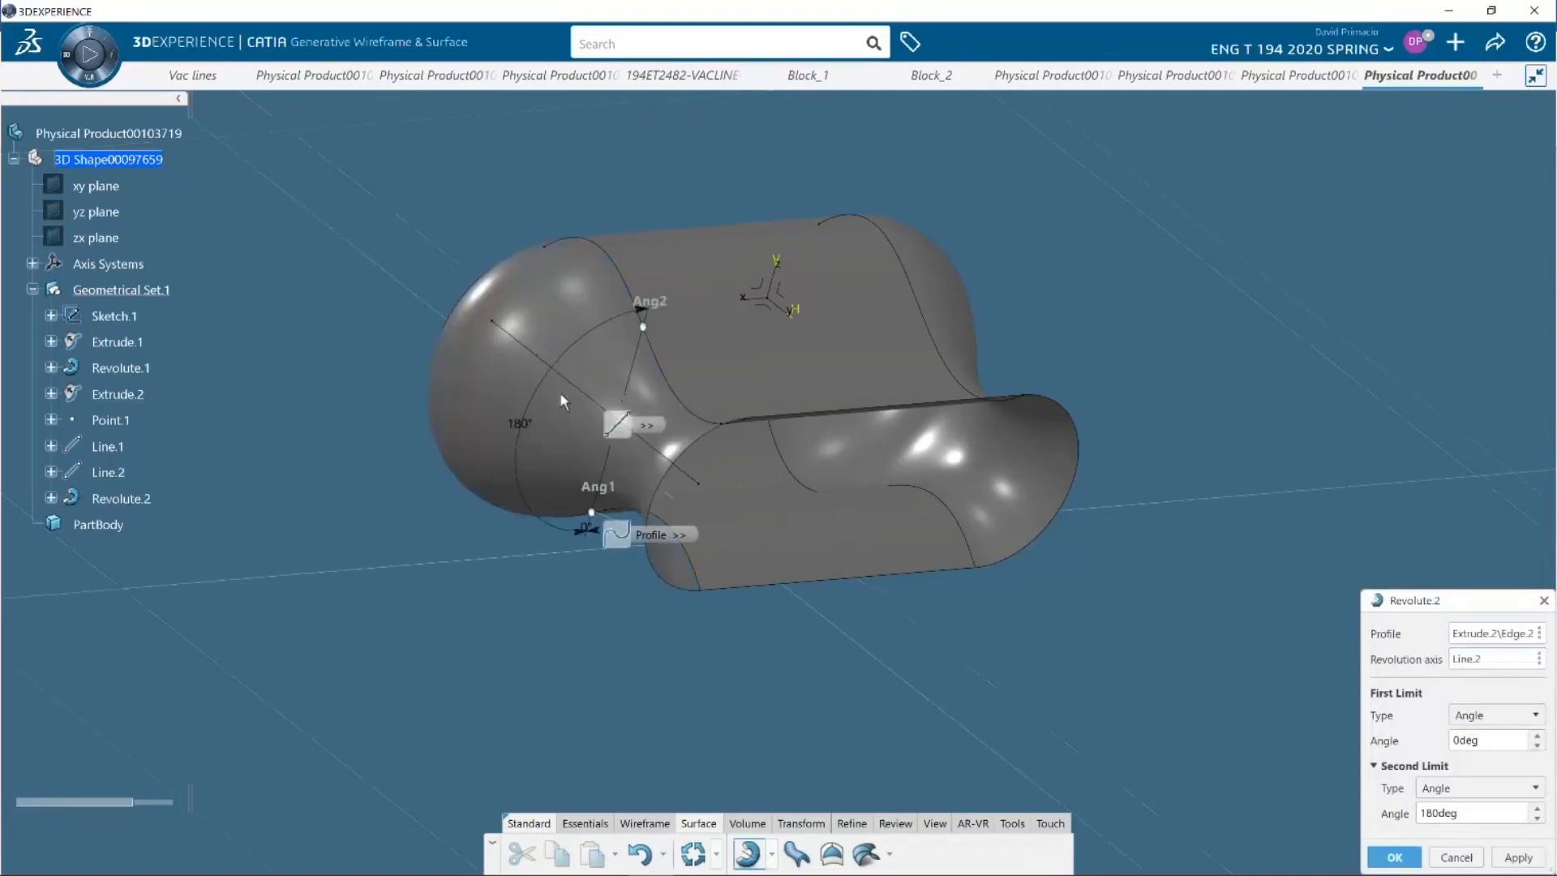
middle_click_drag(797, 690, 827, 604)
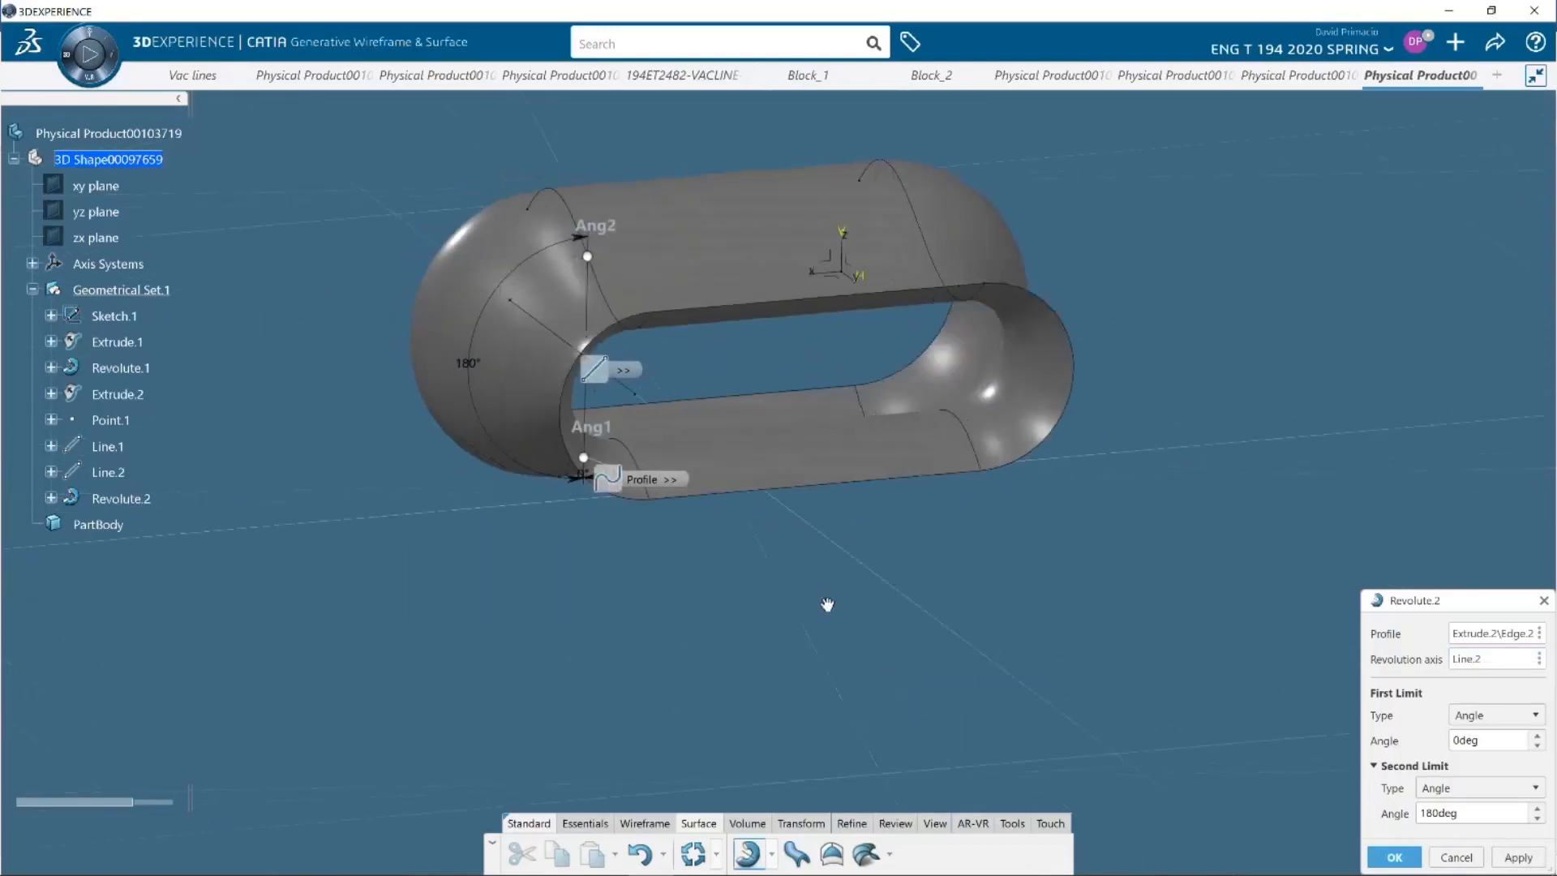
left_click(1393, 857)
middle_click_drag(629, 657, 688, 671)
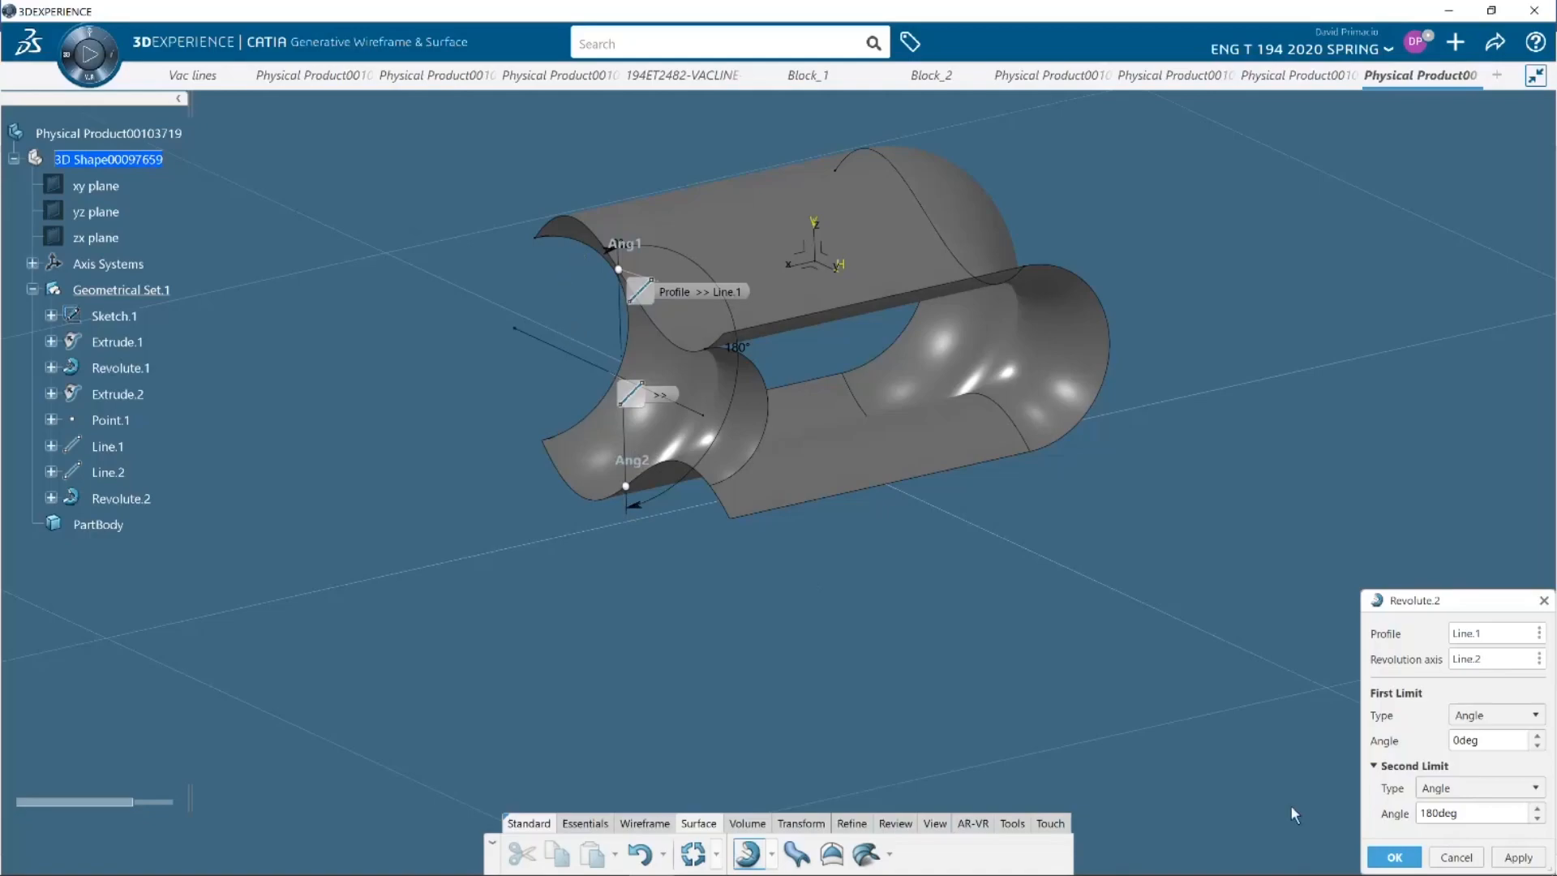
left_click(1448, 858)
Revolve Extrude.2's wavy end edge 180 degrees about Line.2 to close the open end, dismissing the mail notifications
left_click(1098, 353)
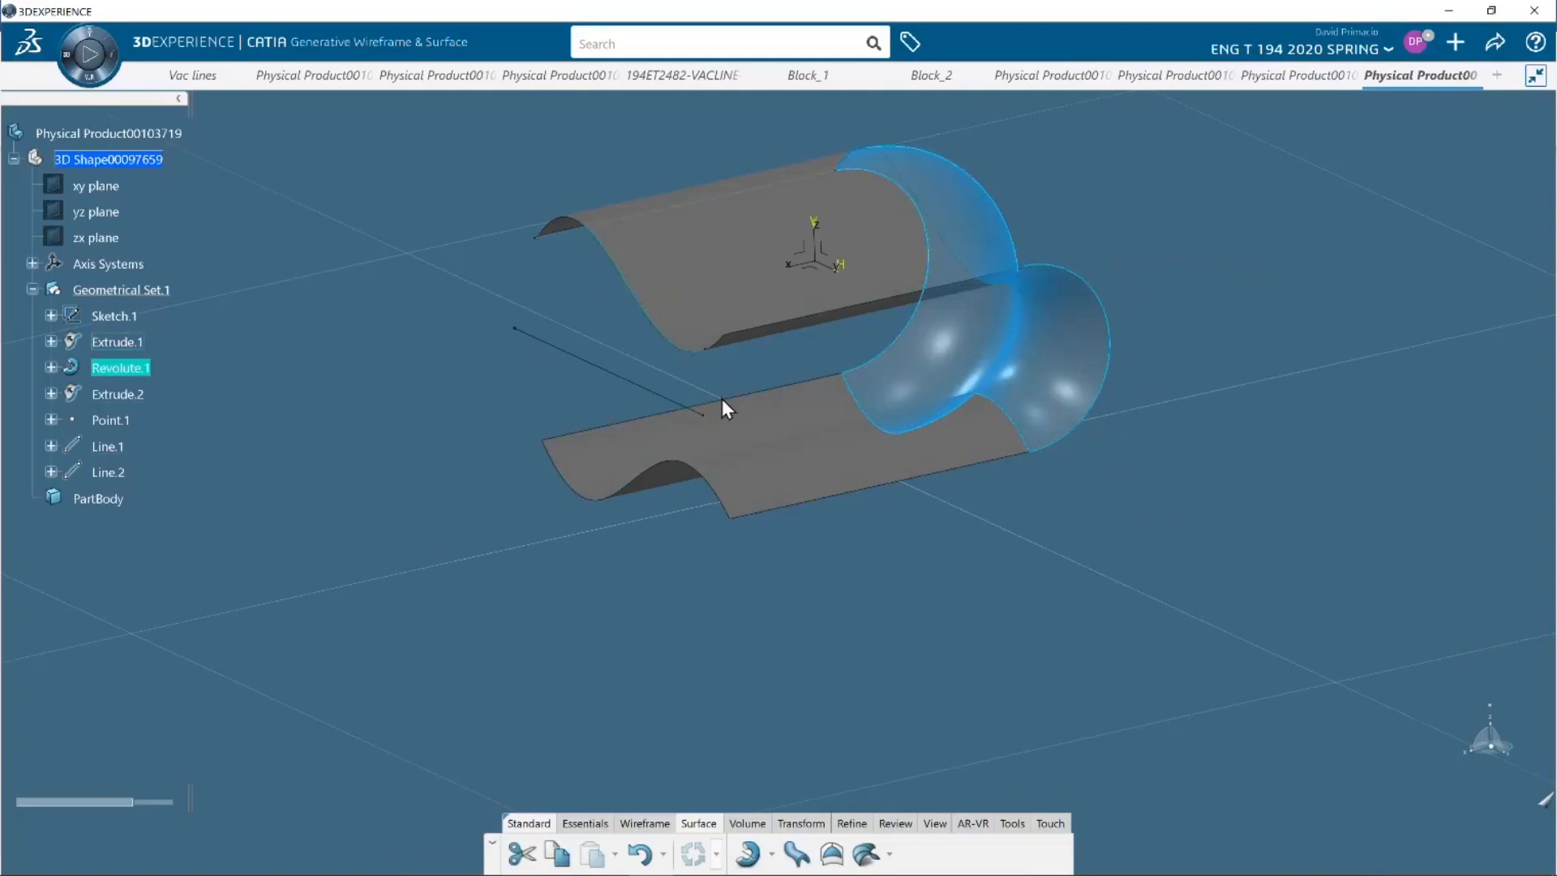
left_click(521, 573)
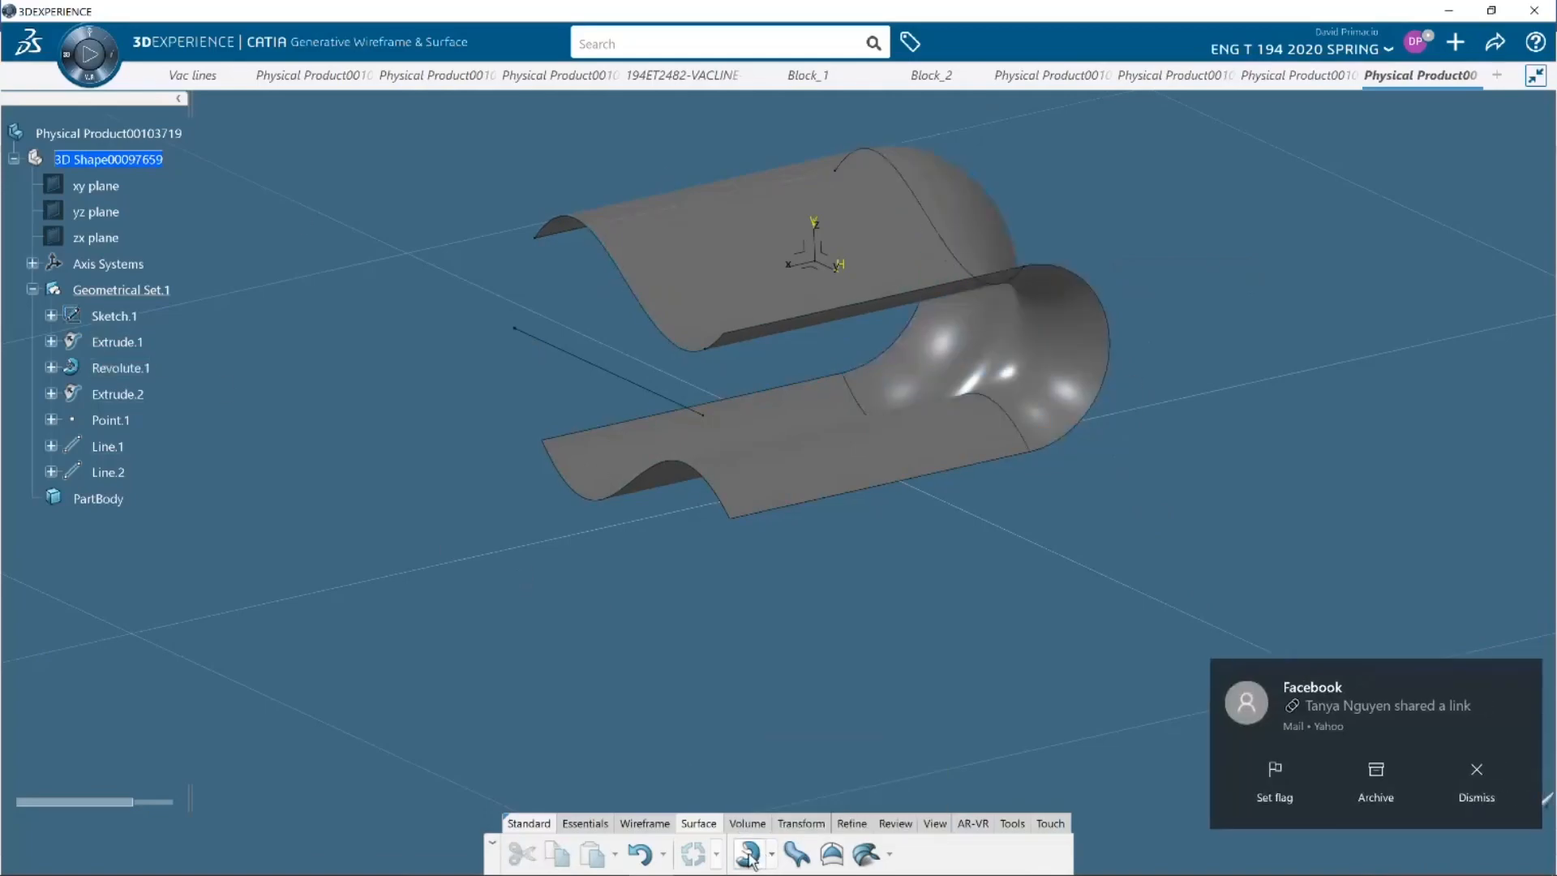
left_click(760, 856)
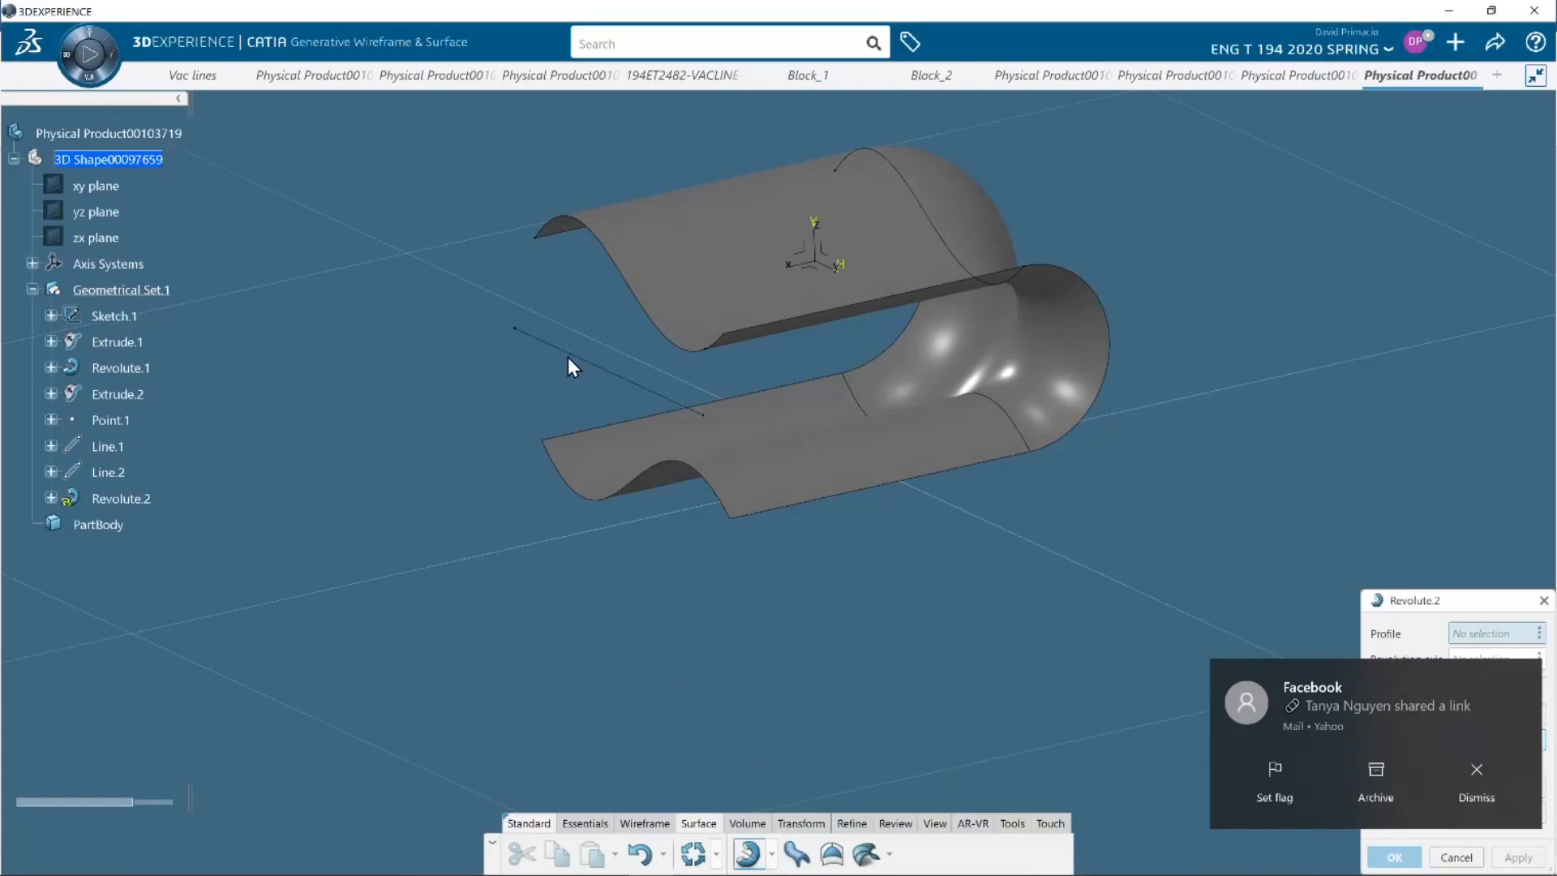
left_click(1481, 780)
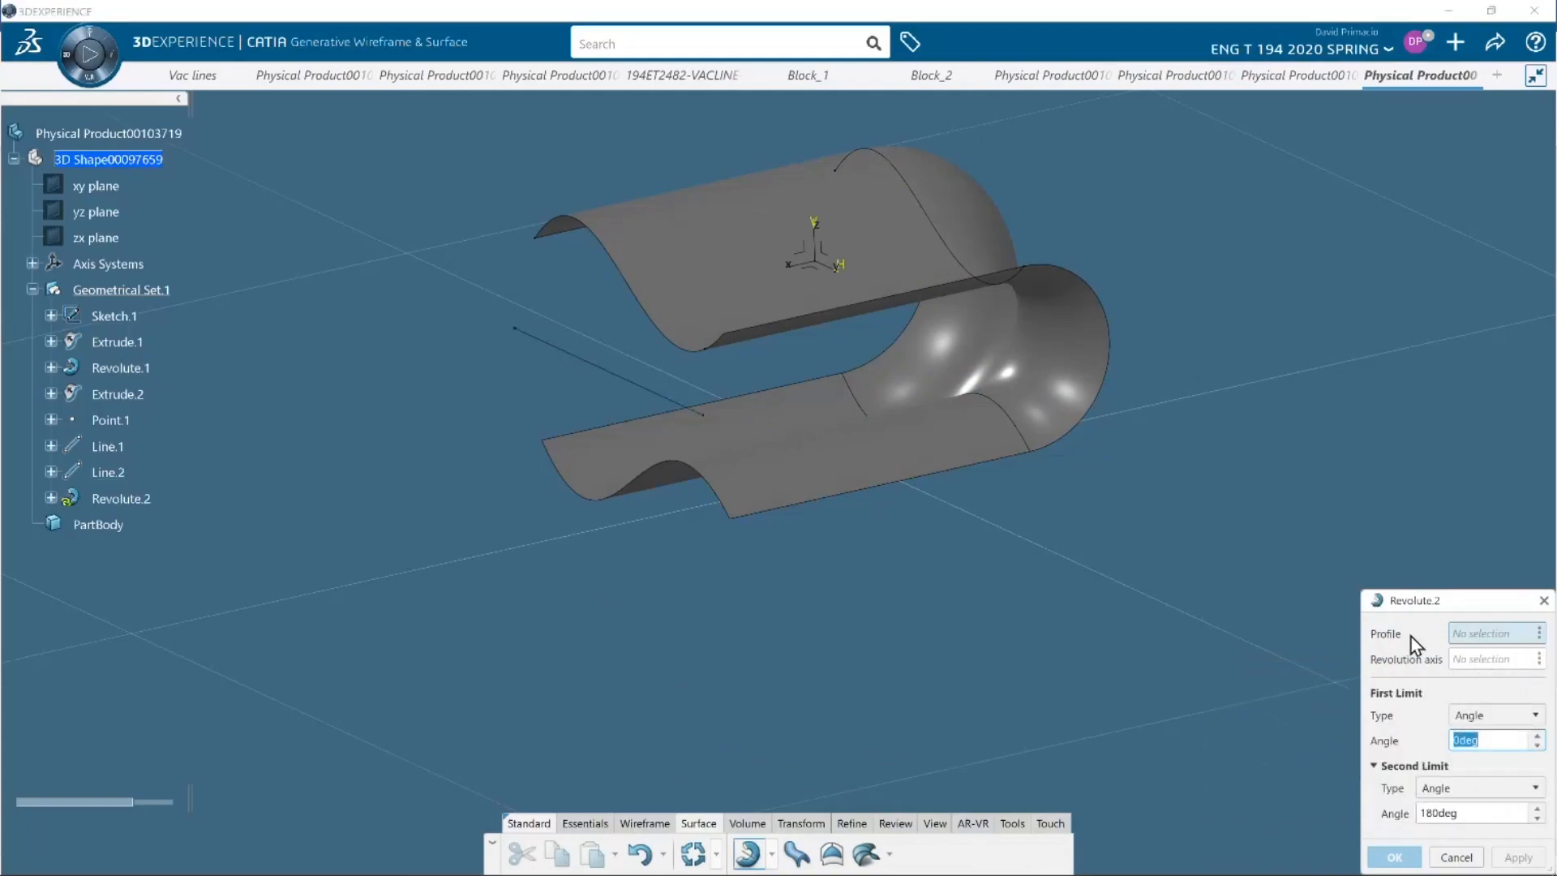
left_click(625, 491)
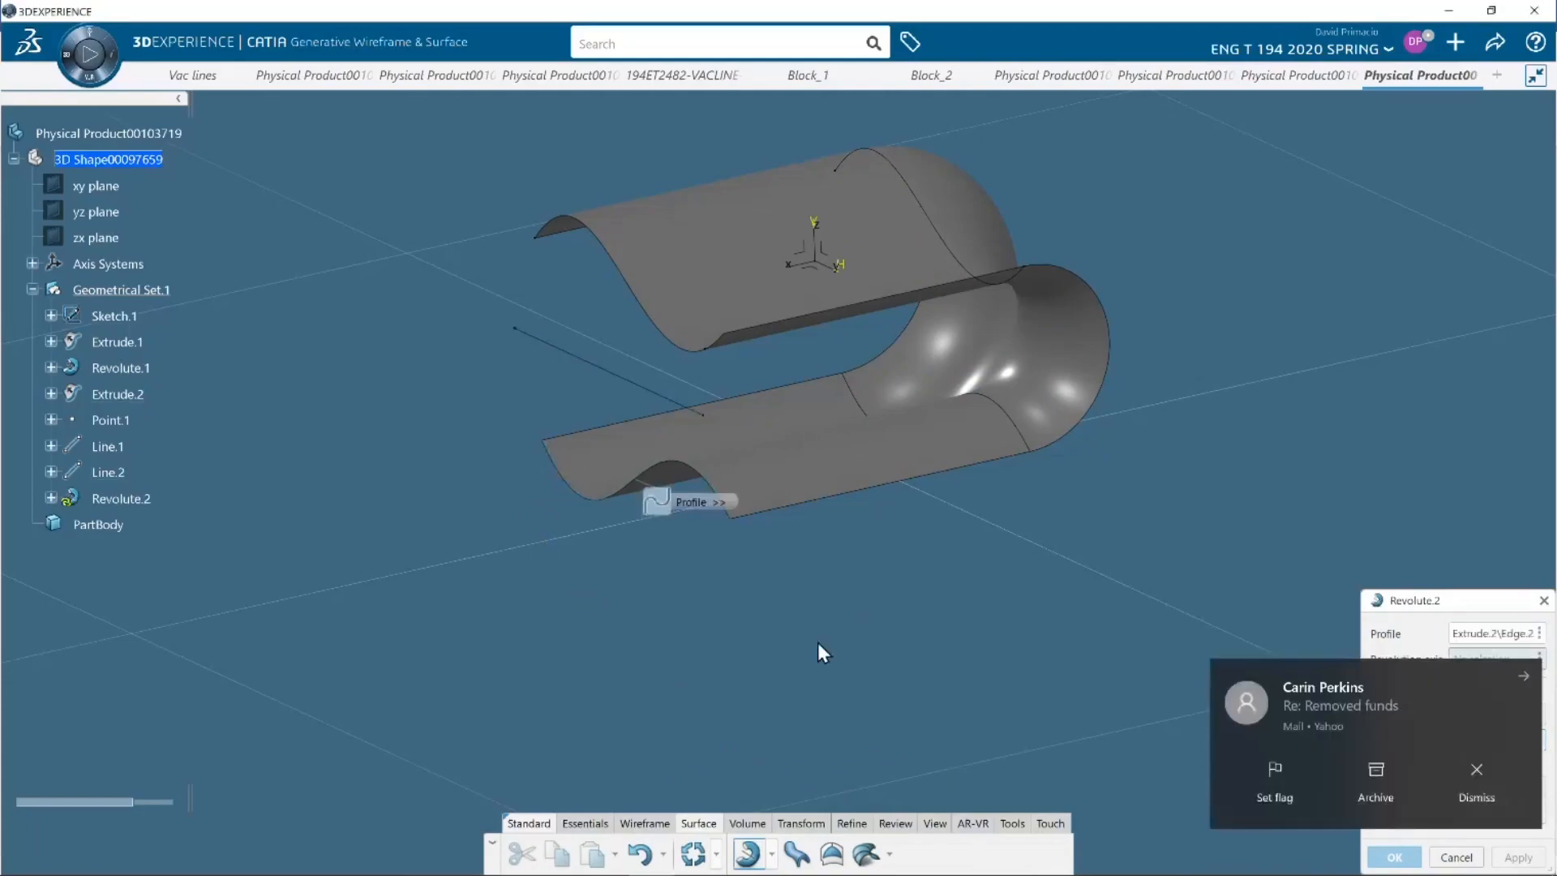
left_click(1477, 777)
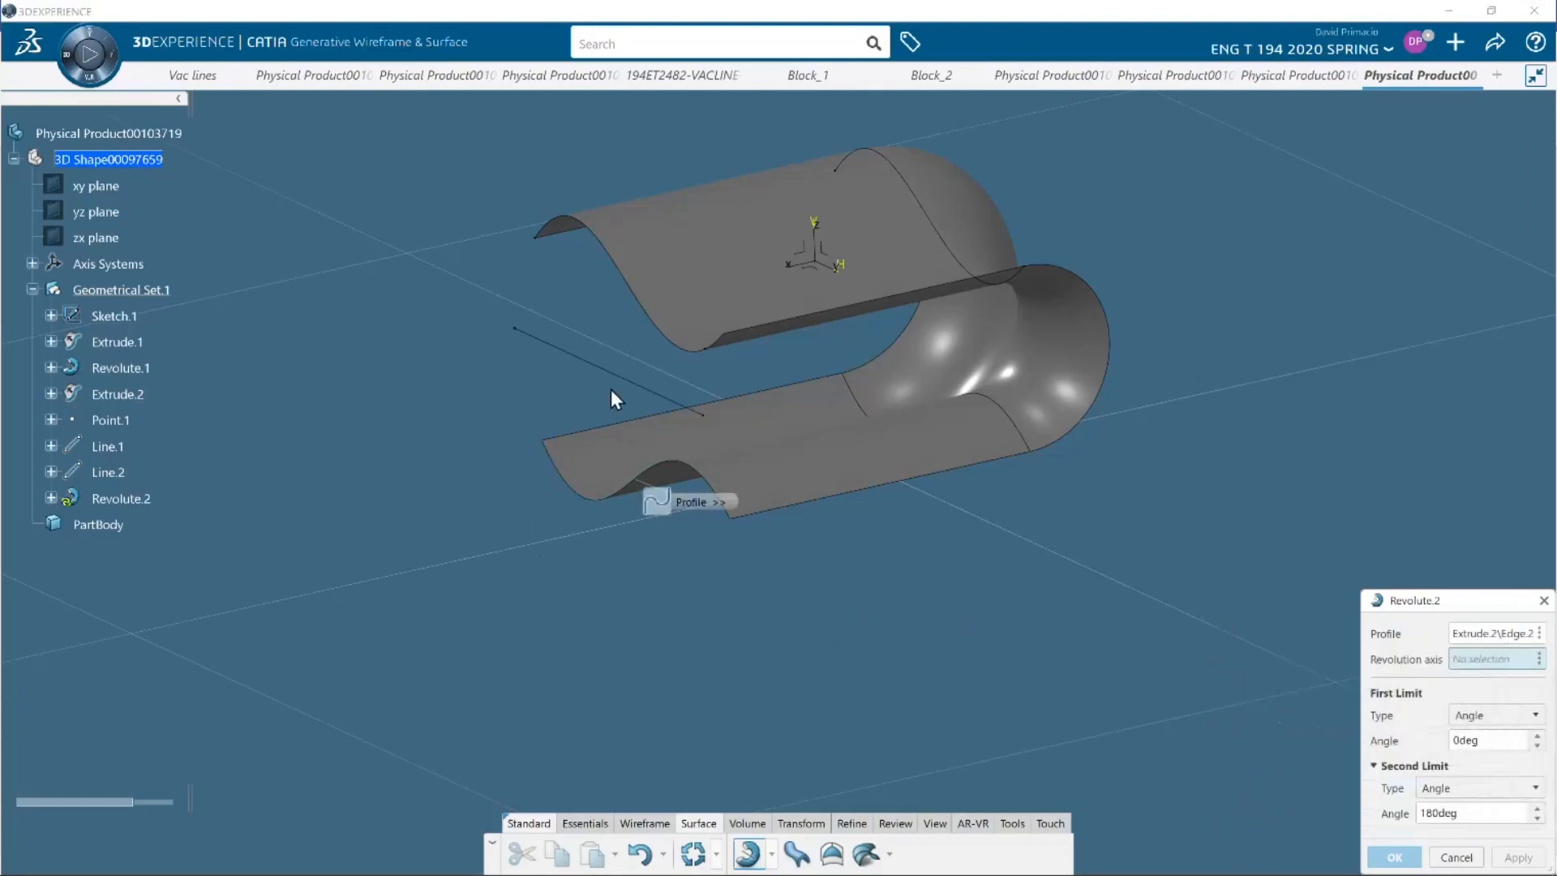
left_click(590, 366)
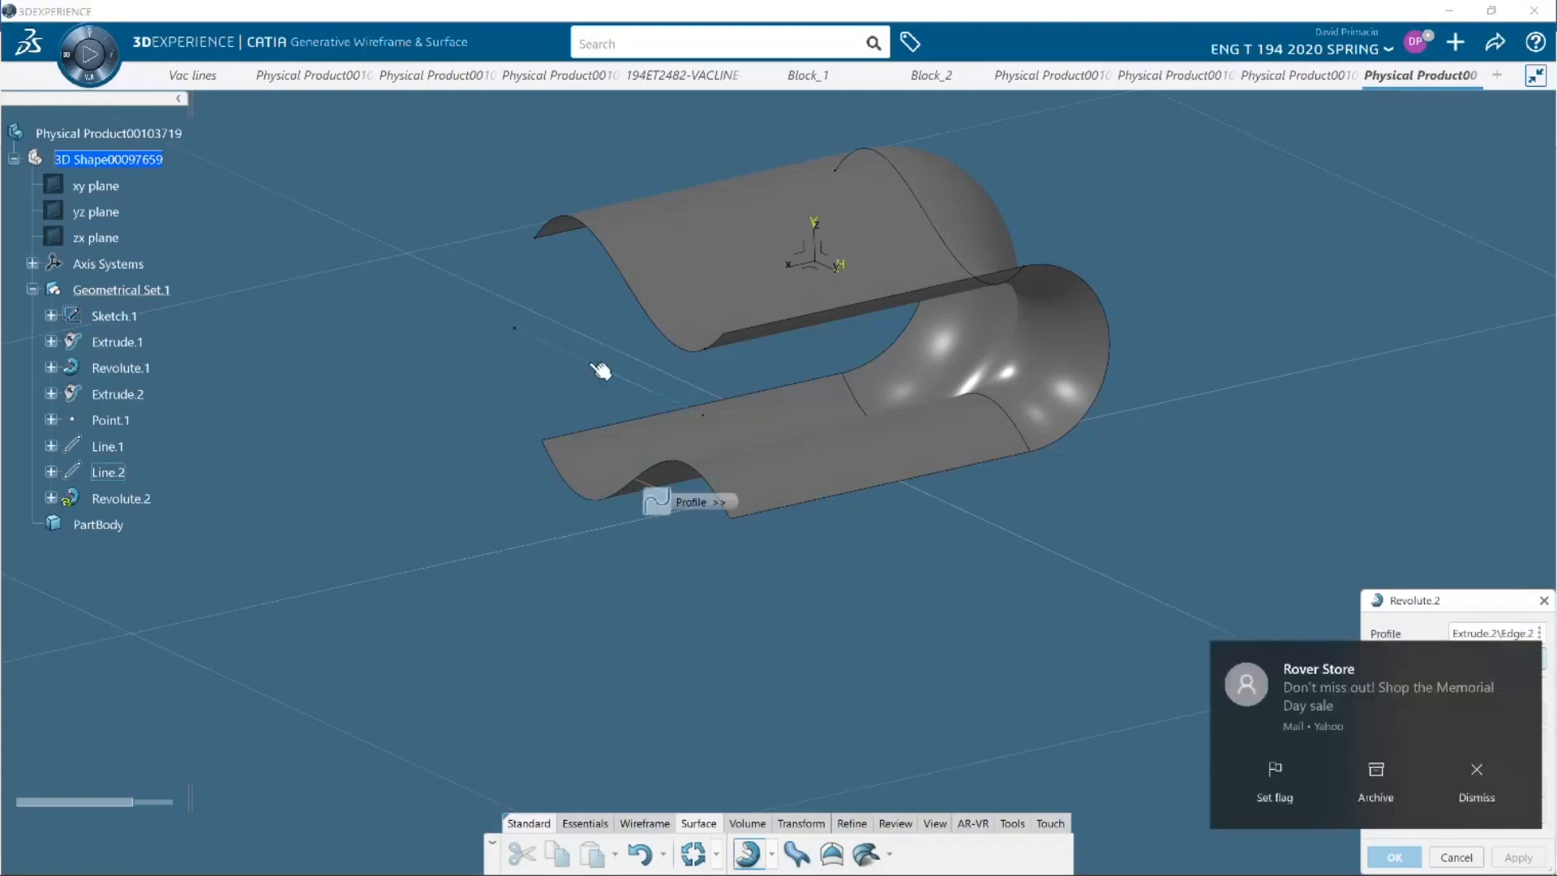
left_click(1476, 777)
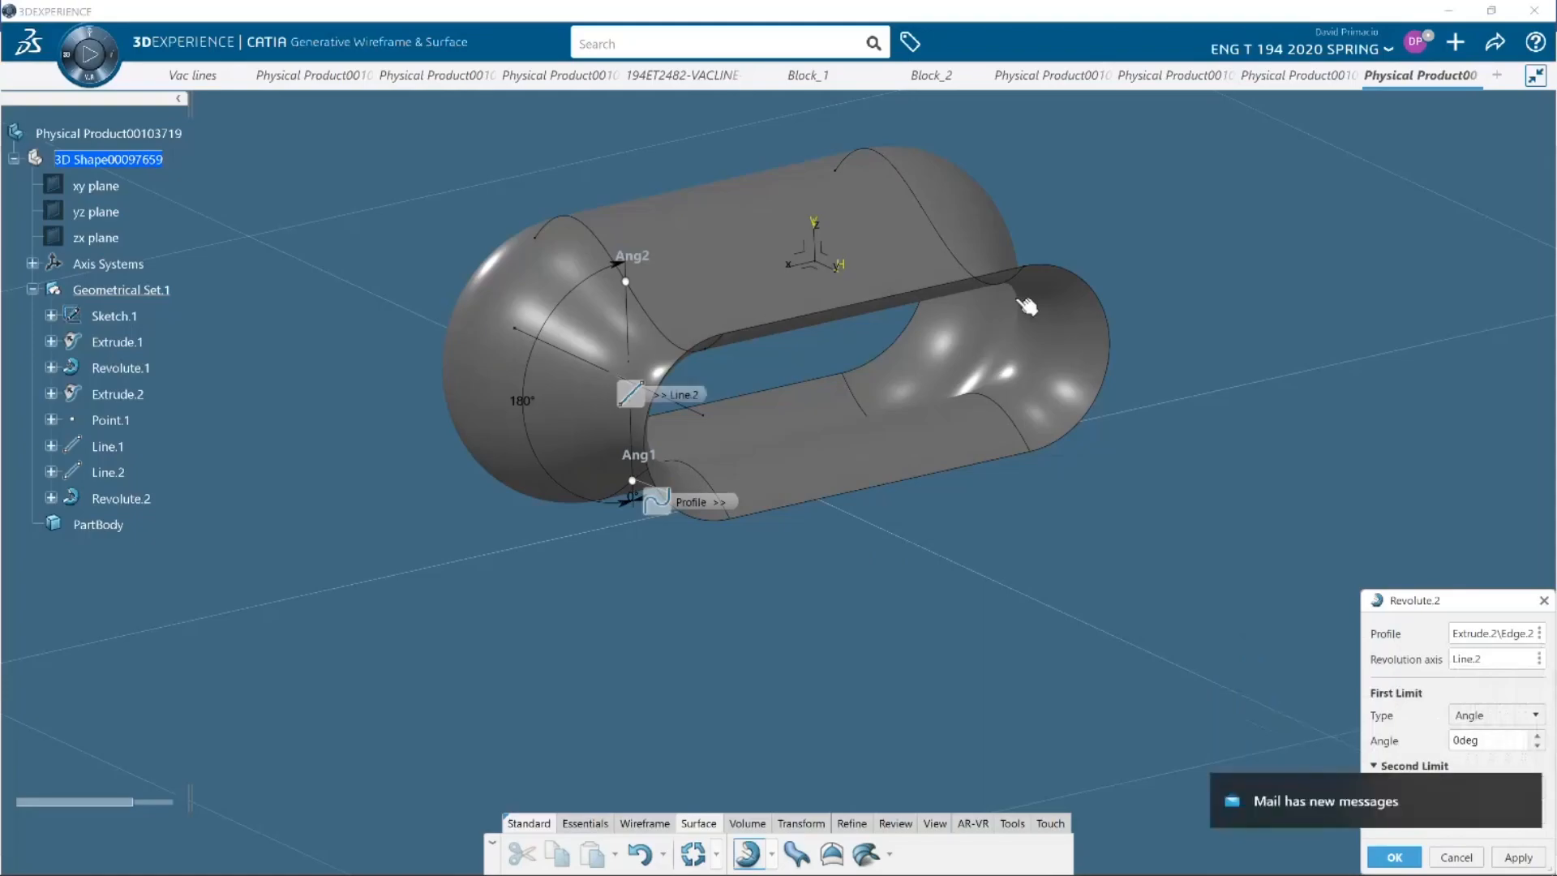
Examine the closed surface loop in the CATIA demo, pause the video, and switch to the SOLIDWORKS part's open end
middle_click_drag(819, 617, 875, 653)
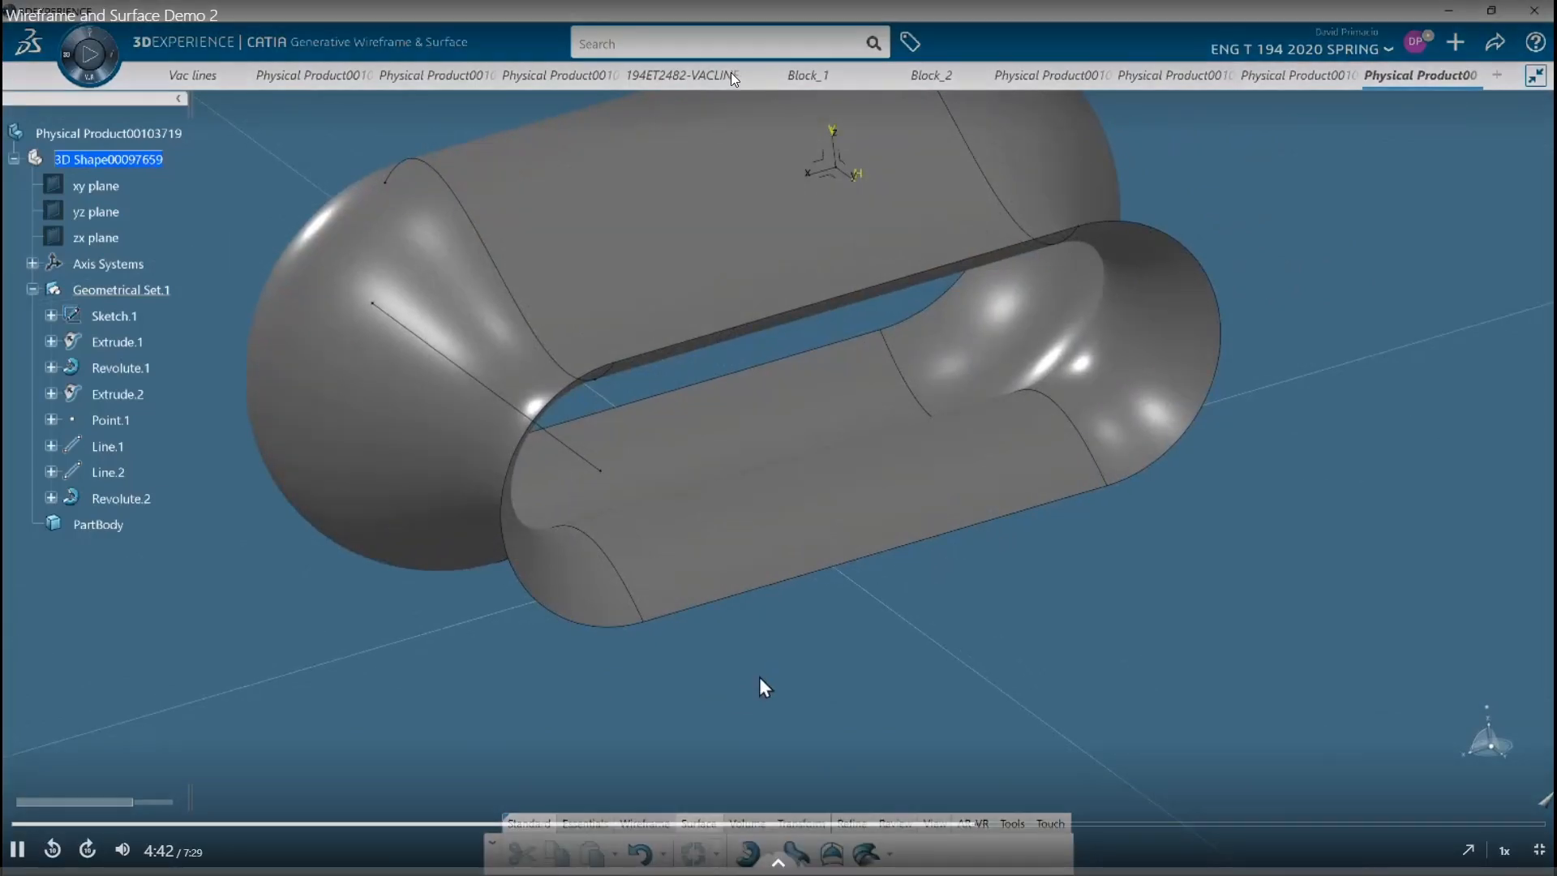
left_click(686, 283)
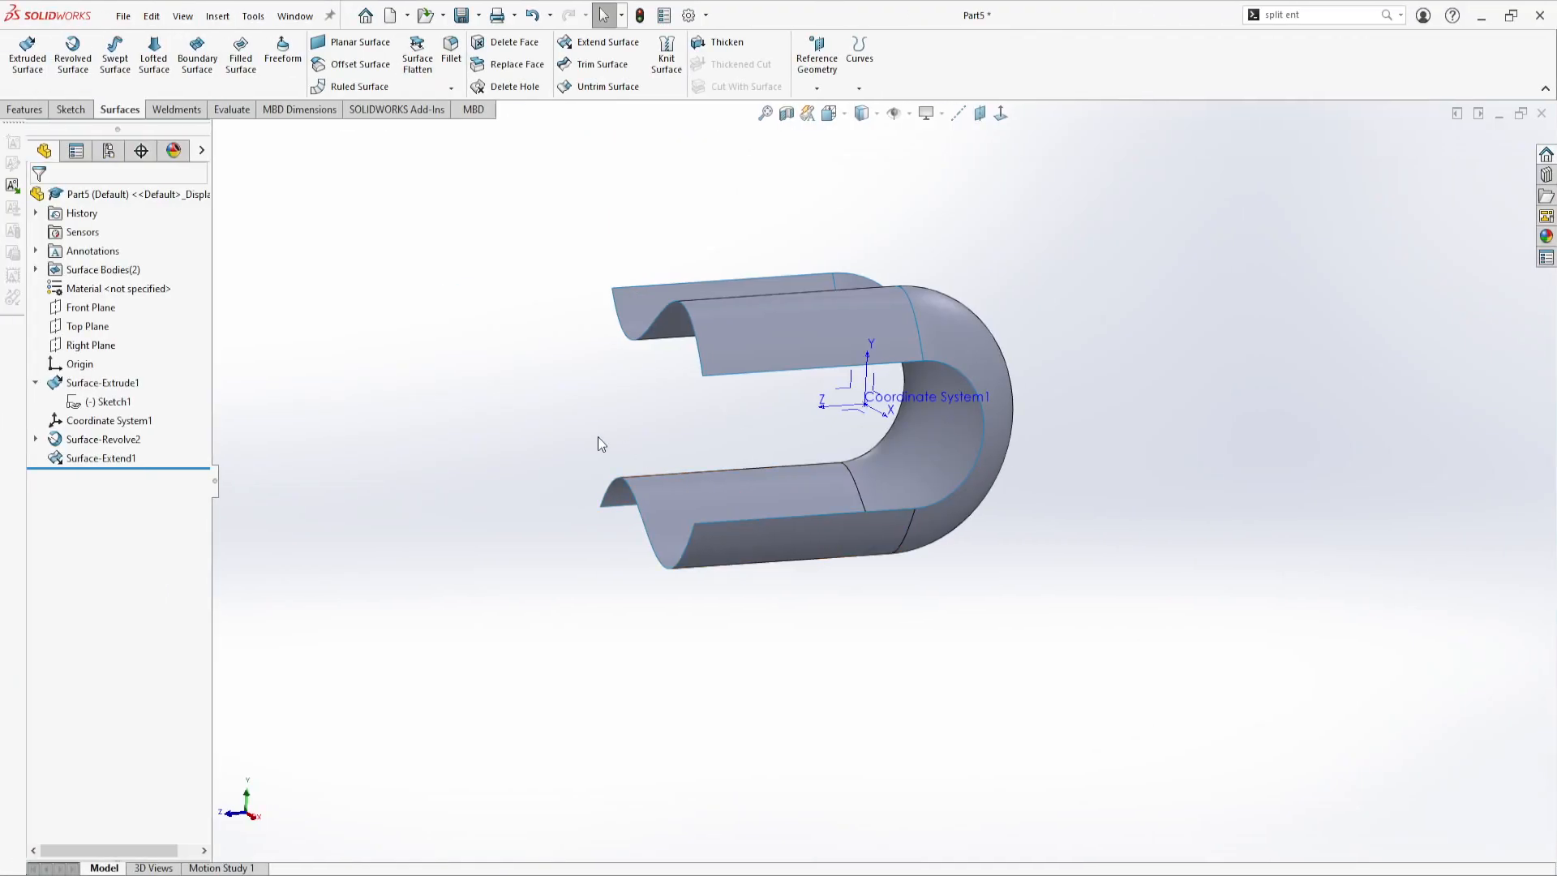
middle_click_drag(601, 441, 746, 565)
scroll(704, 575, "down", 2)
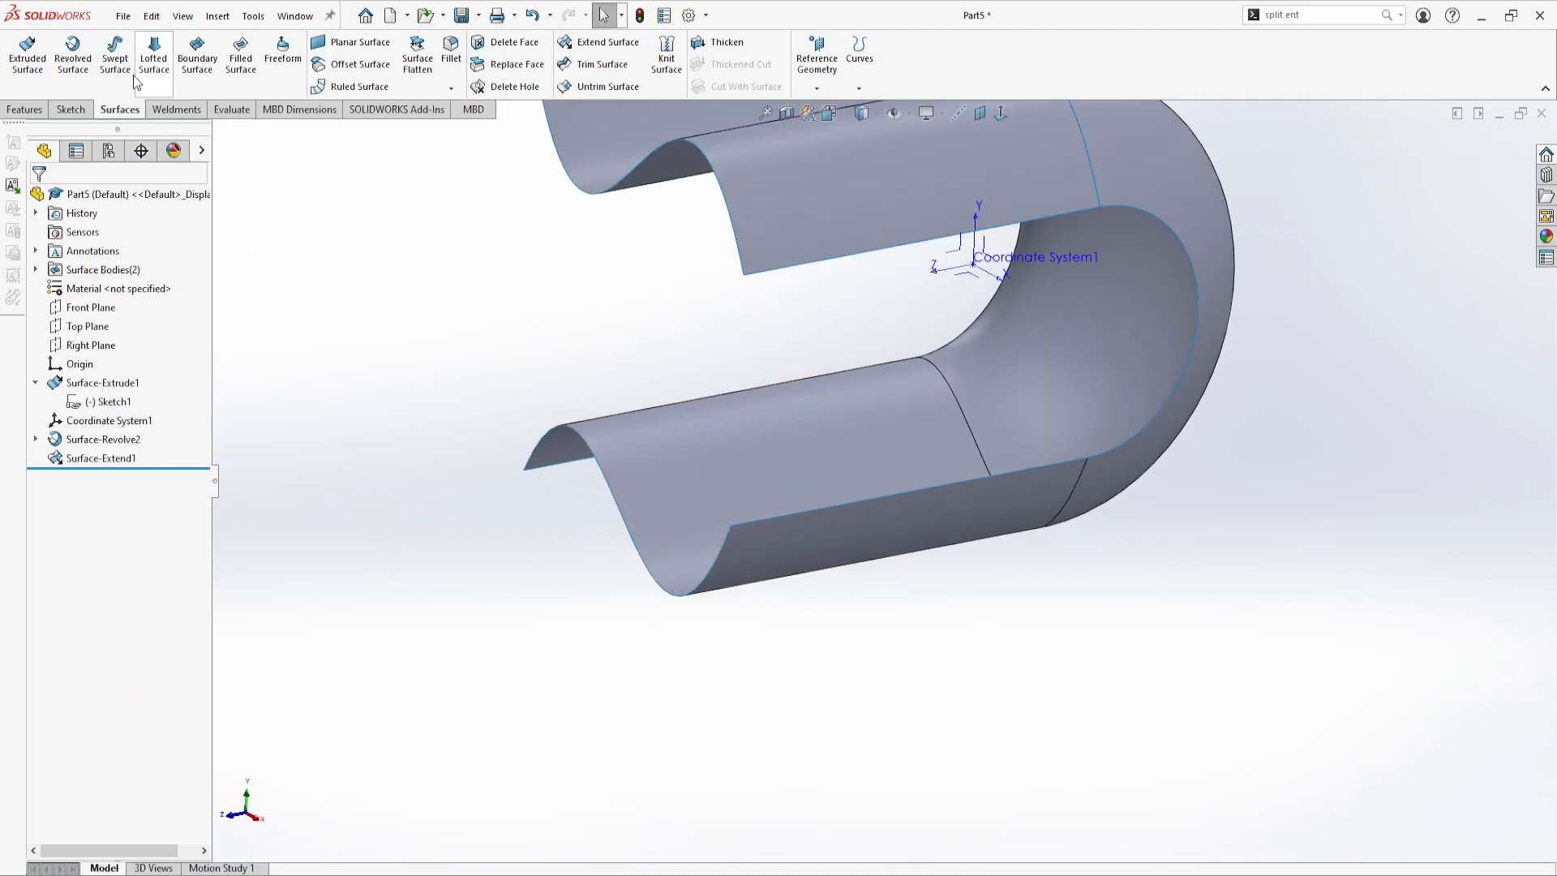
Create a reference plane coincident with the wavy end edge of the lower extended surface
left_click(72, 47)
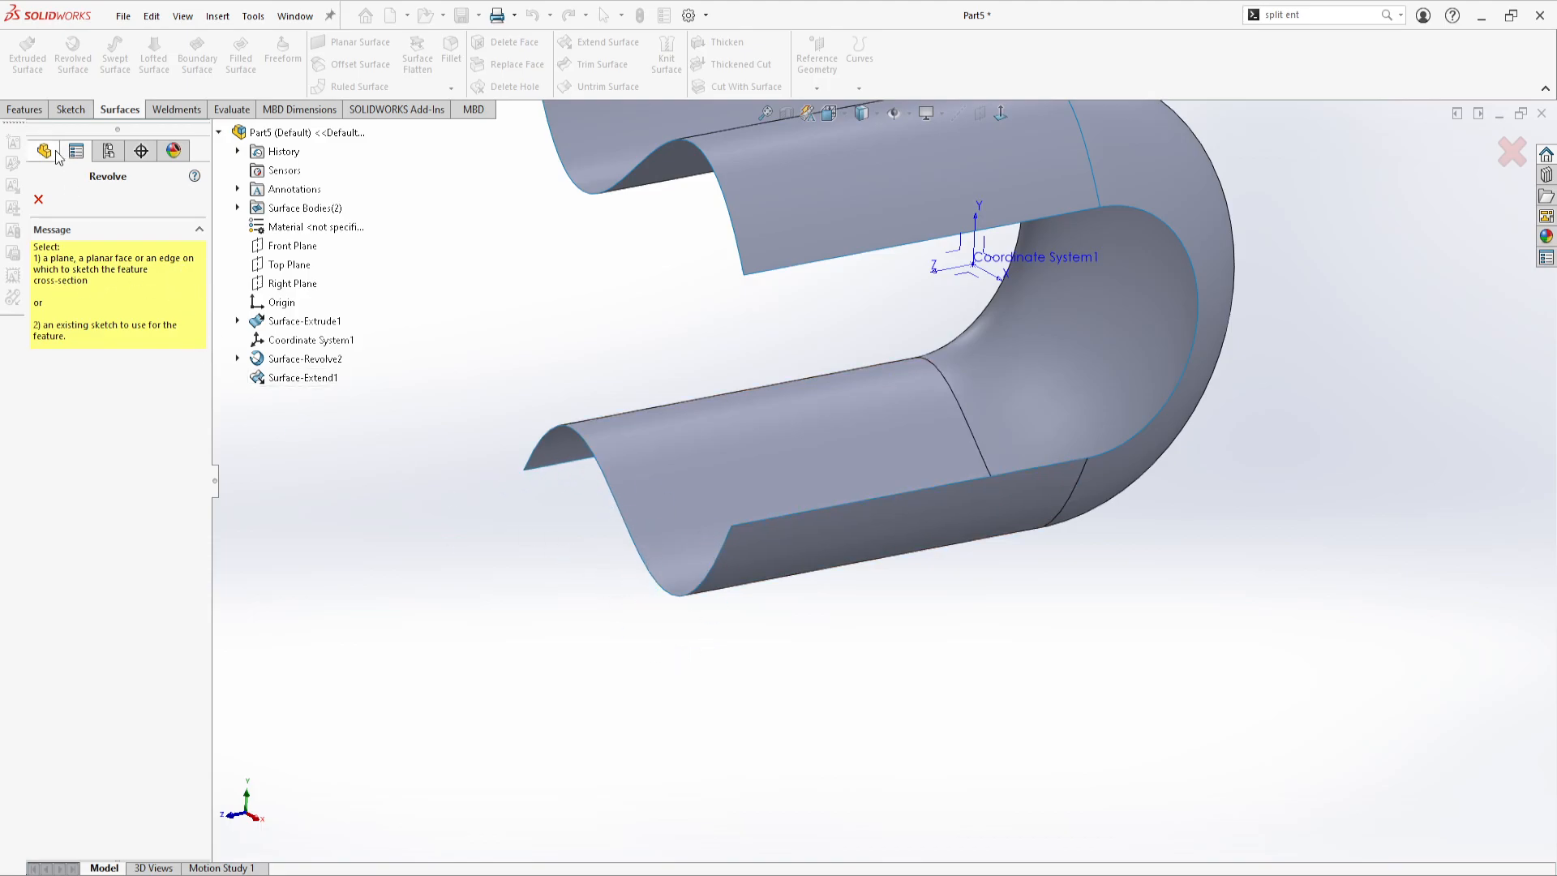
key("Escape")
scroll(722, 396, "up", 3)
middle_click_drag(746, 450, 713, 381)
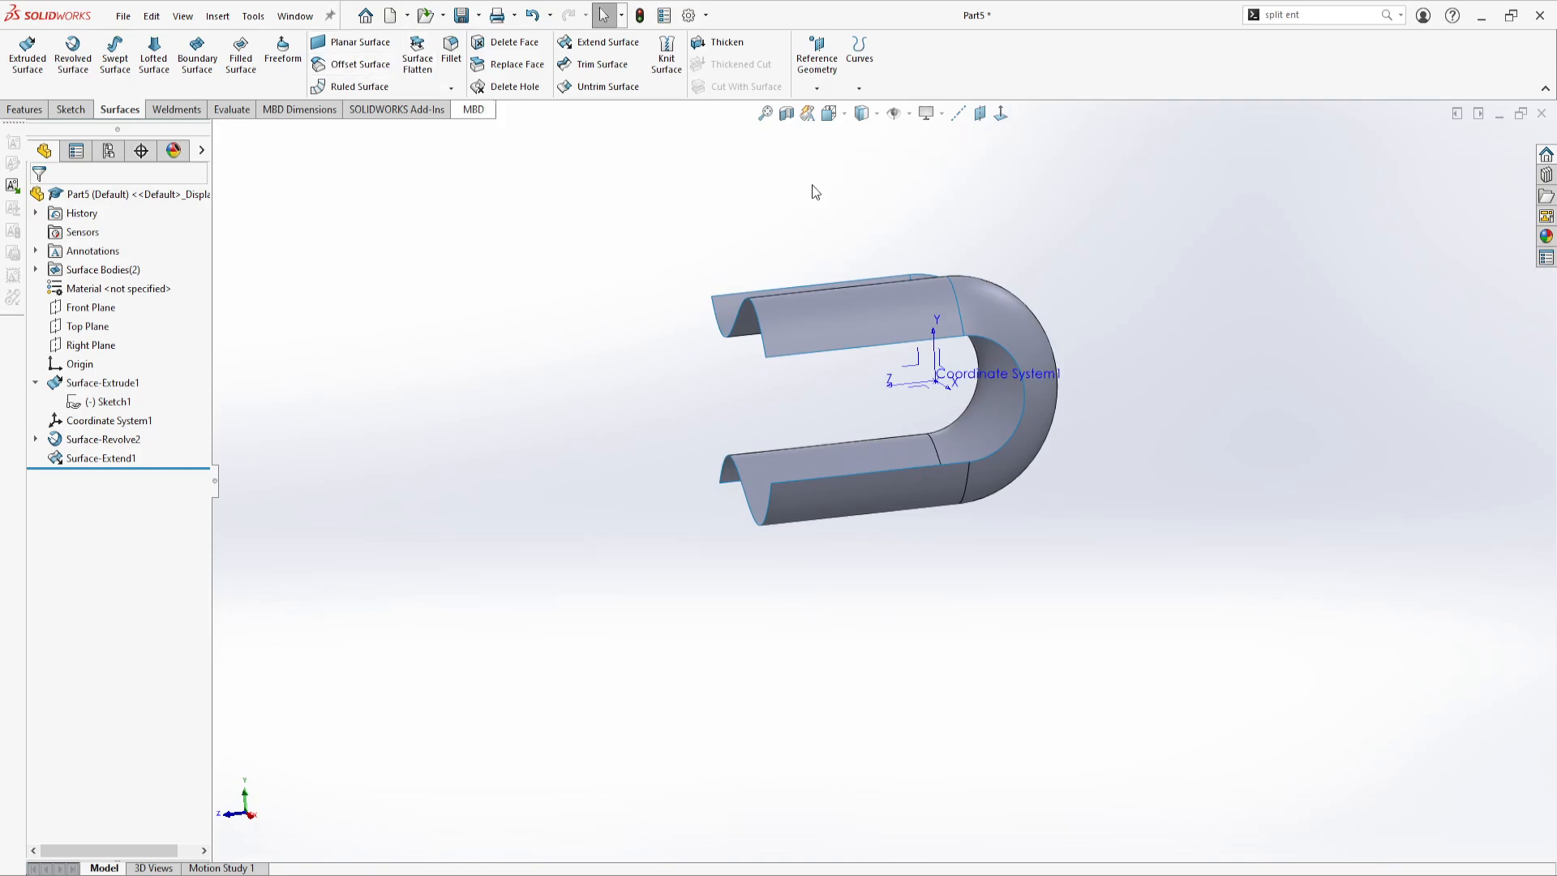
left_click(979, 114)
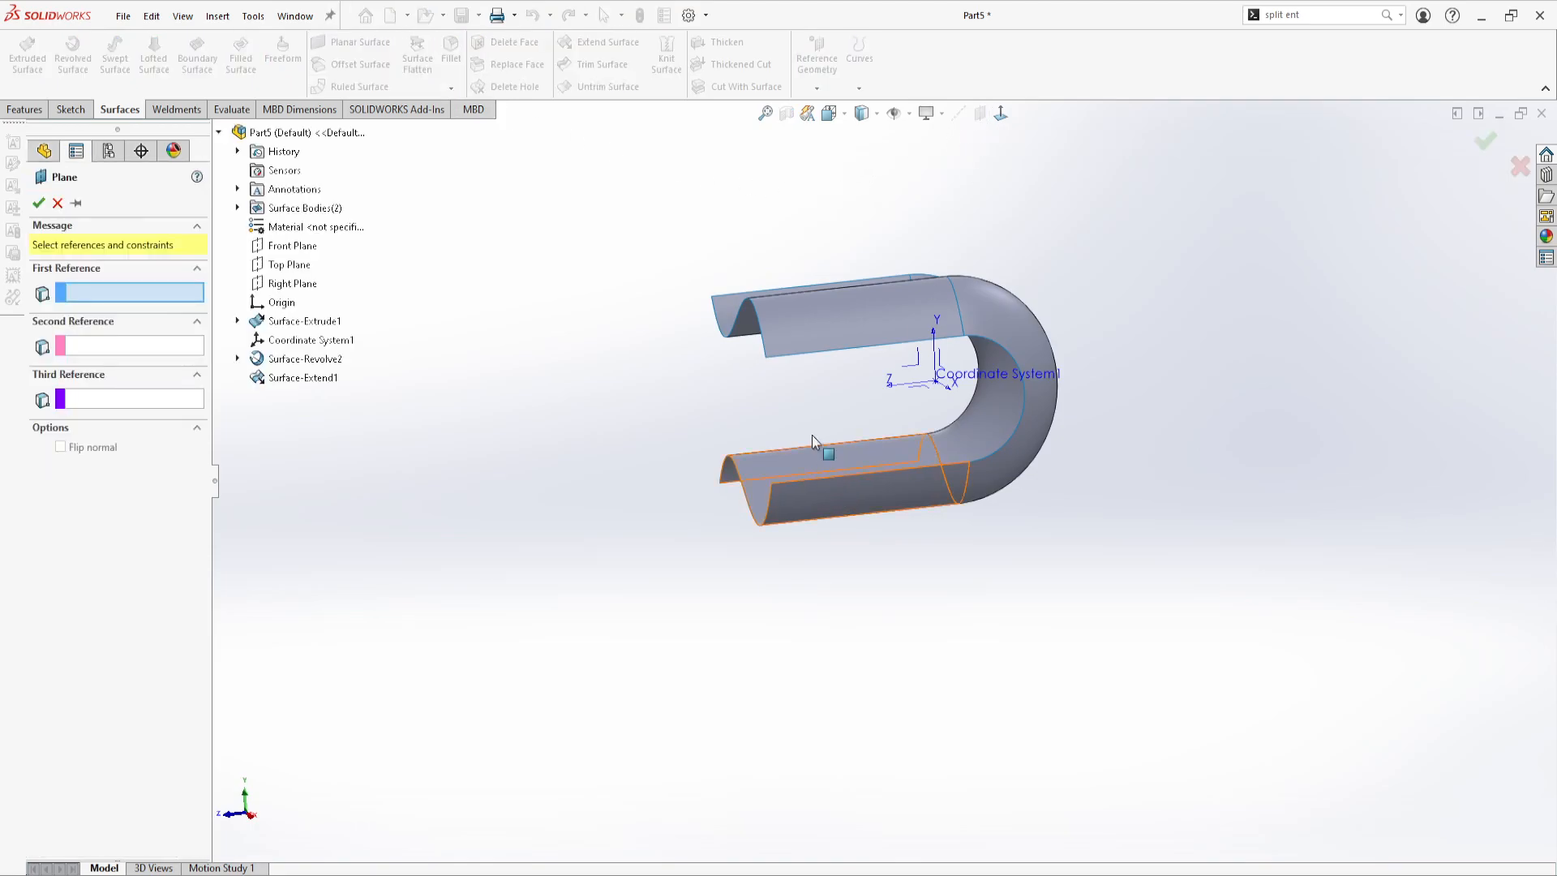
scroll(754, 390, "down", 5)
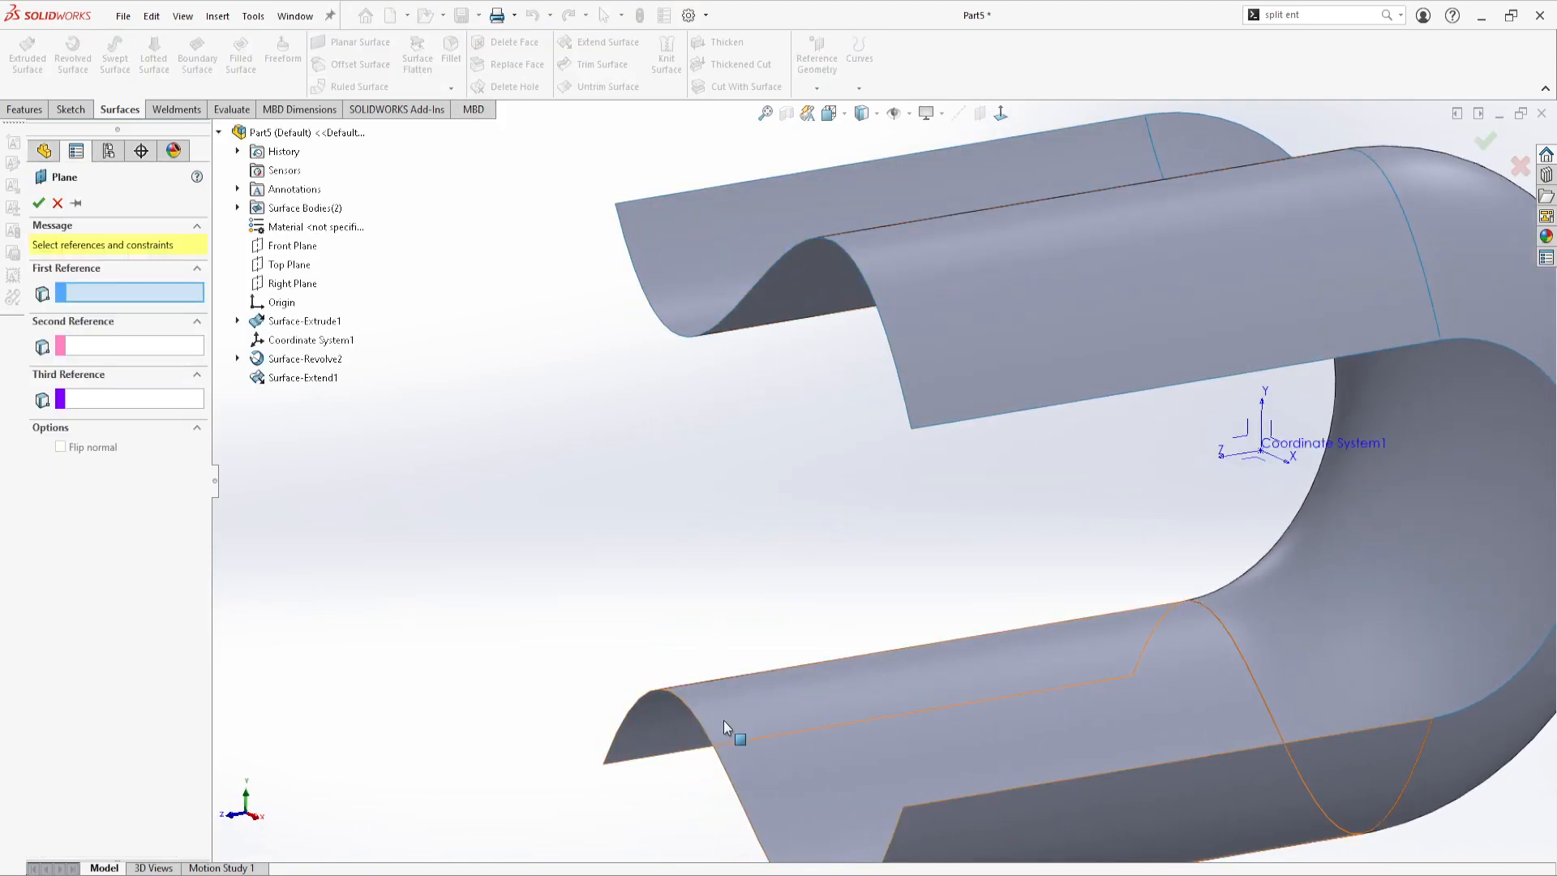
left_click(717, 770)
scroll(762, 735, "up", 5)
mouse_move(883, 659)
middle_mouse_down()
mouse_move(815, 608)
mouse_move(807, 582)
mouse_move(798, 642)
mouse_move(805, 582)
mouse_move(722, 563)
mouse_move(983, 610)
middle_mouse_up()
scroll(982, 611, "down", 3)
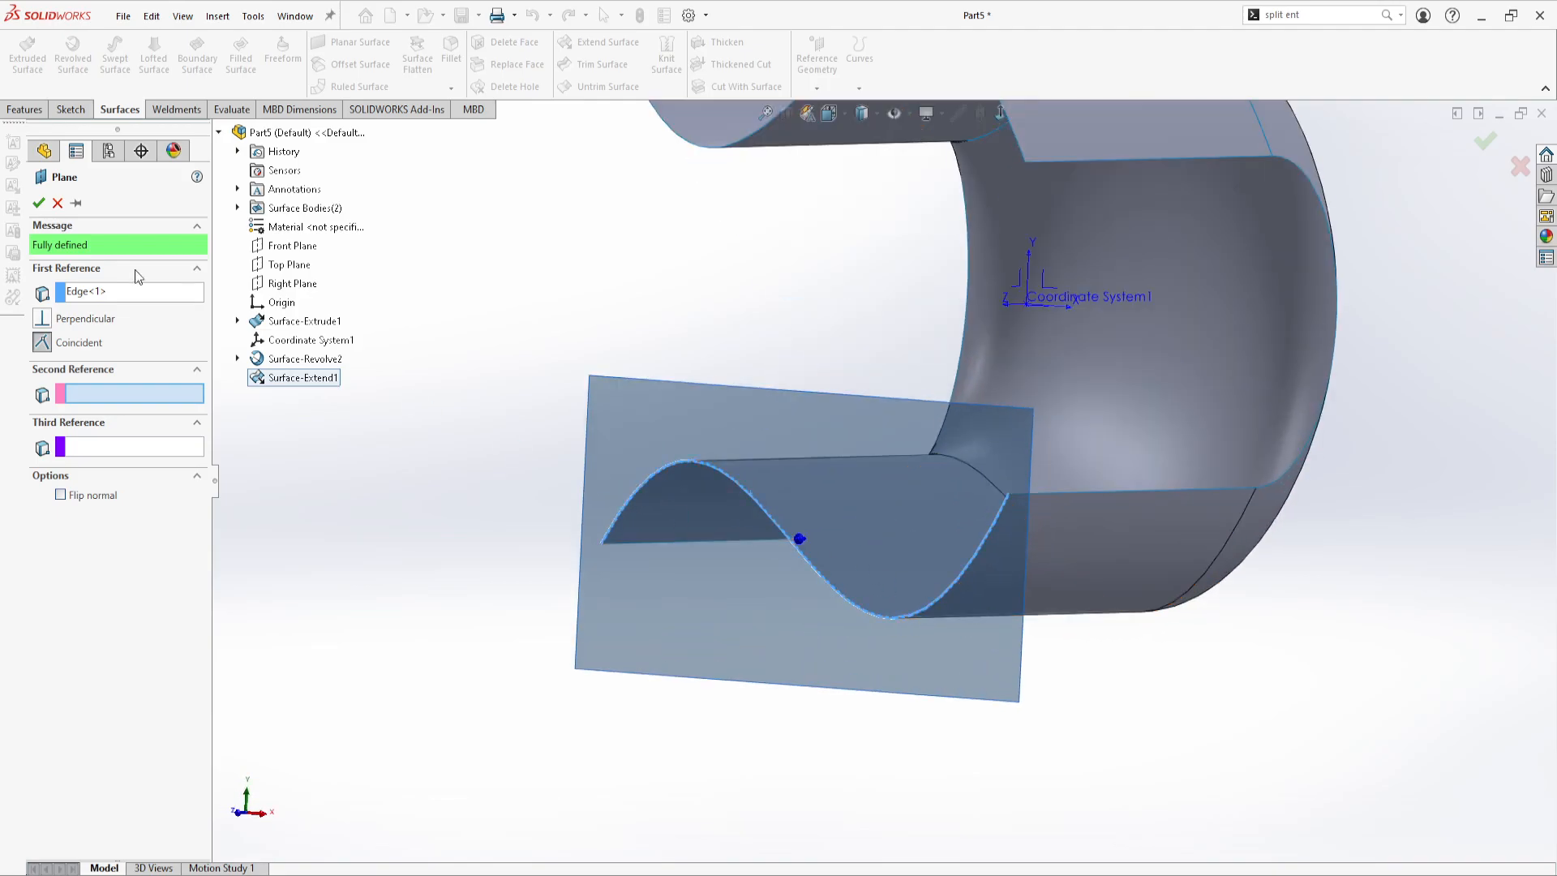
left_click(39, 203)
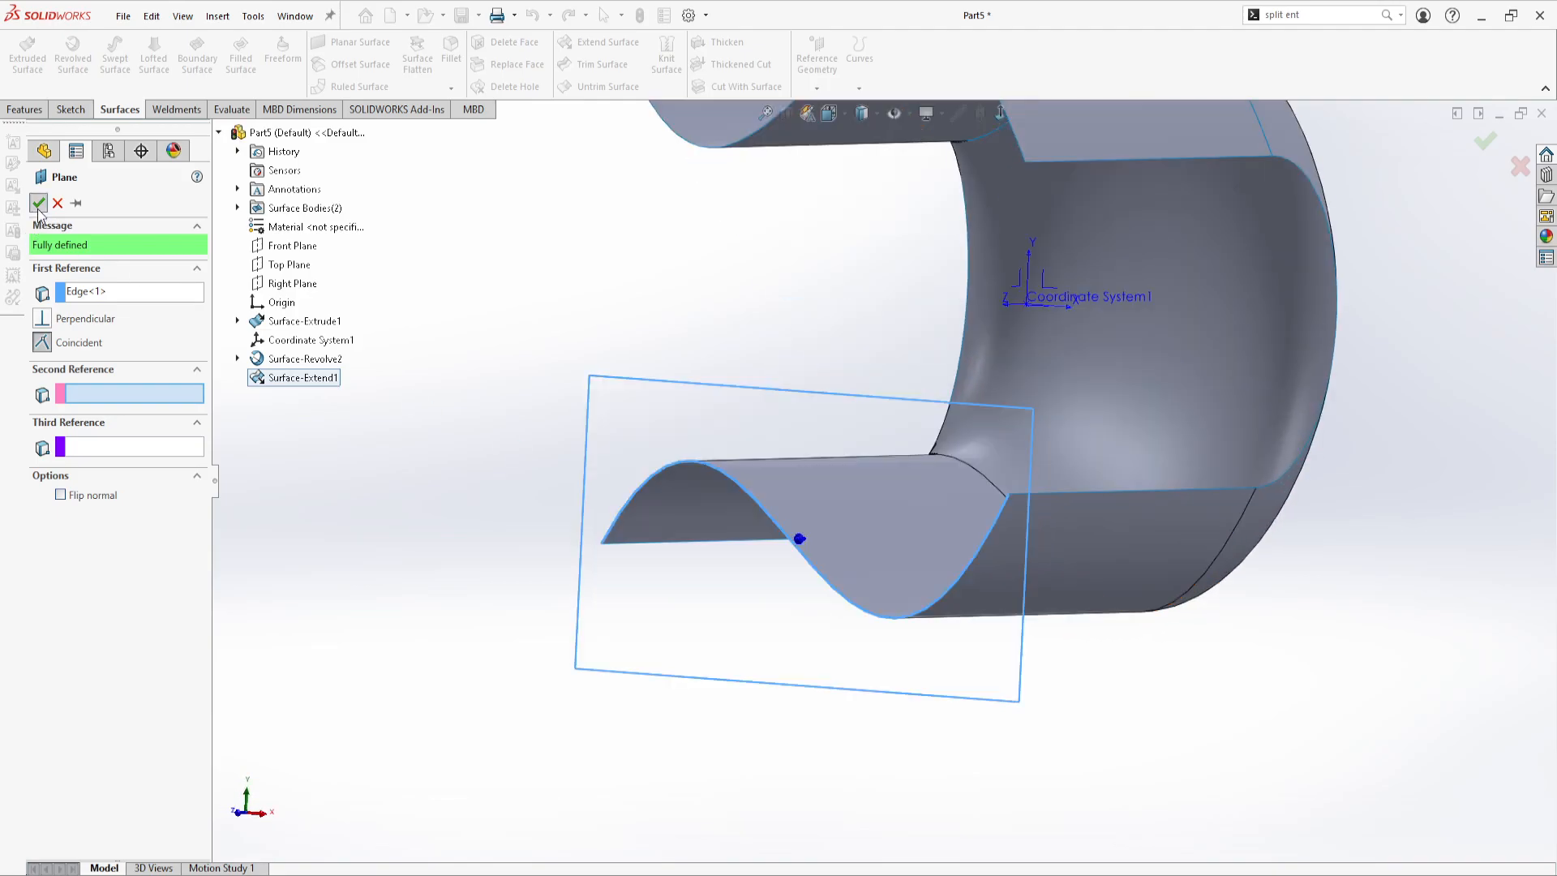
Sketch on the new reference plane and convert the lower surface's wavy end edge into a sketch curve
left_click(71, 108)
left_click(32, 52)
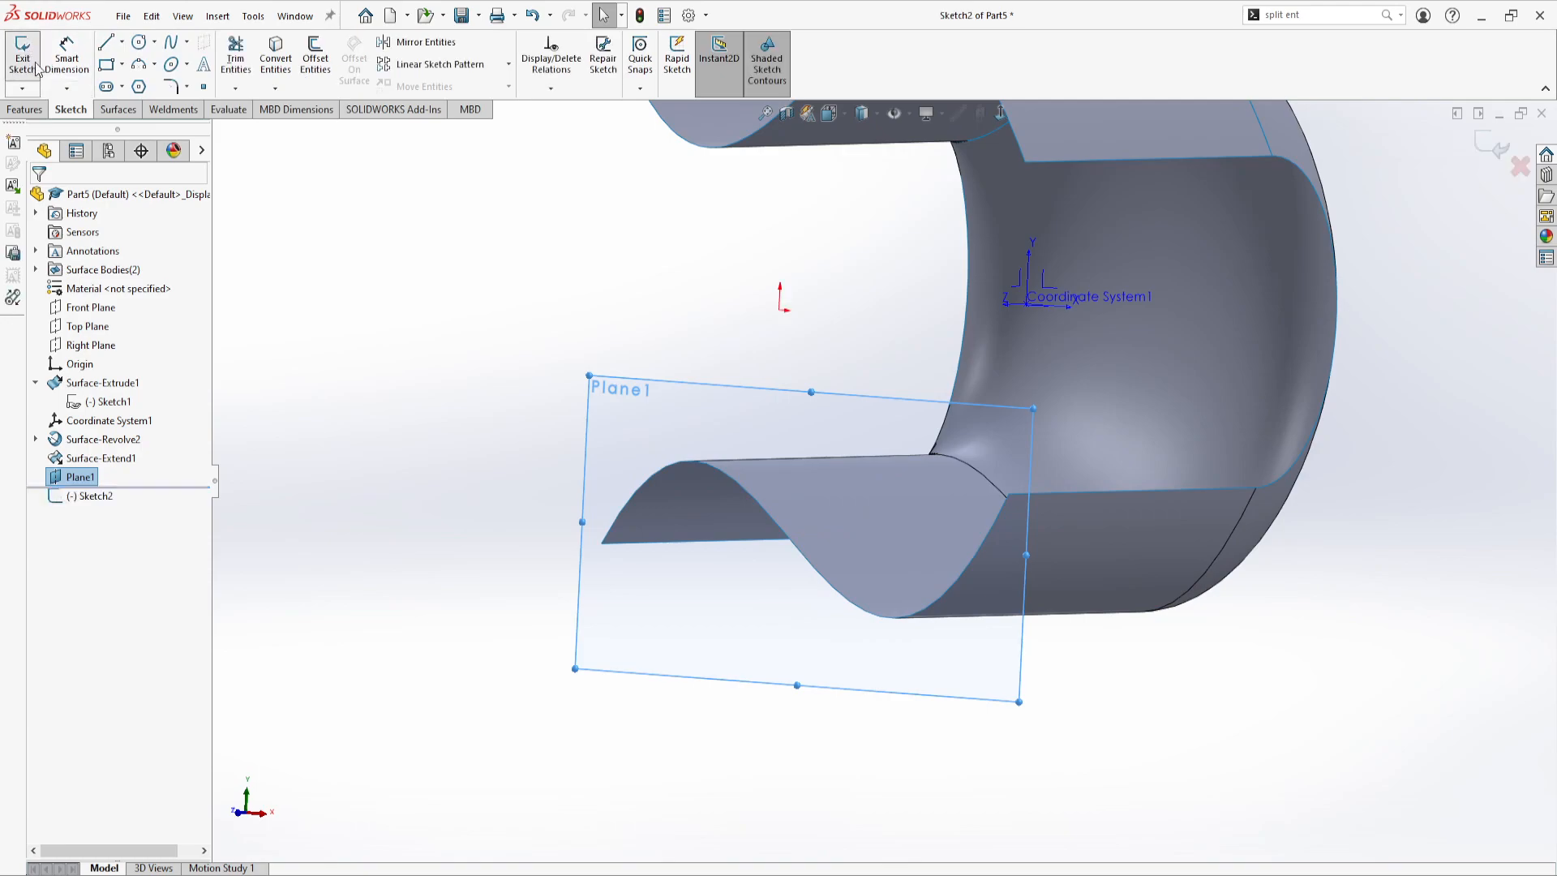
left_click(285, 49)
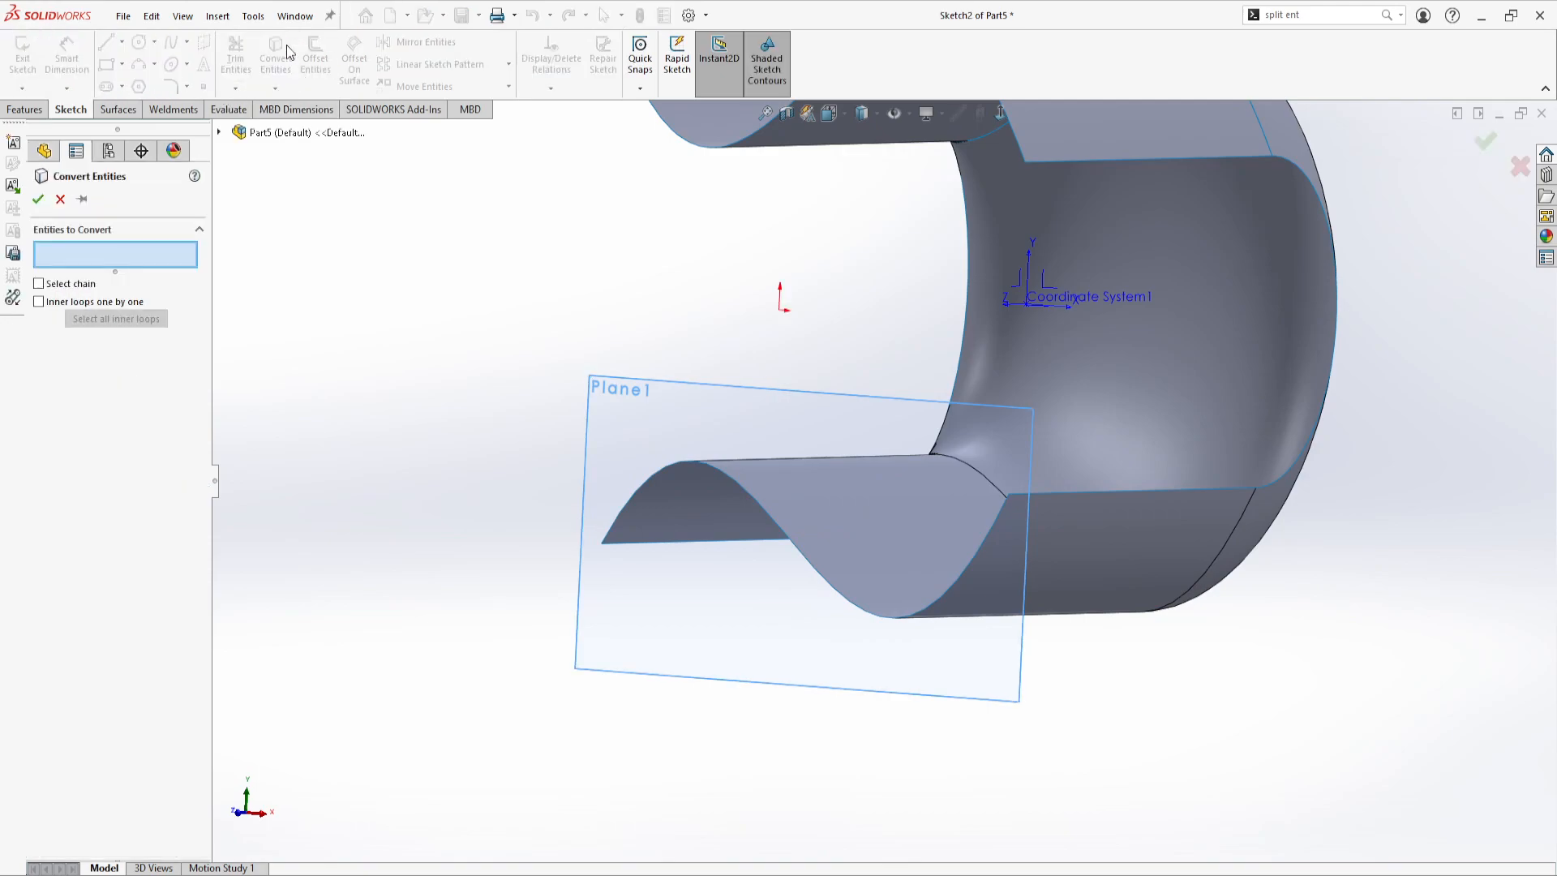
left_click(769, 509)
left_click(37, 199)
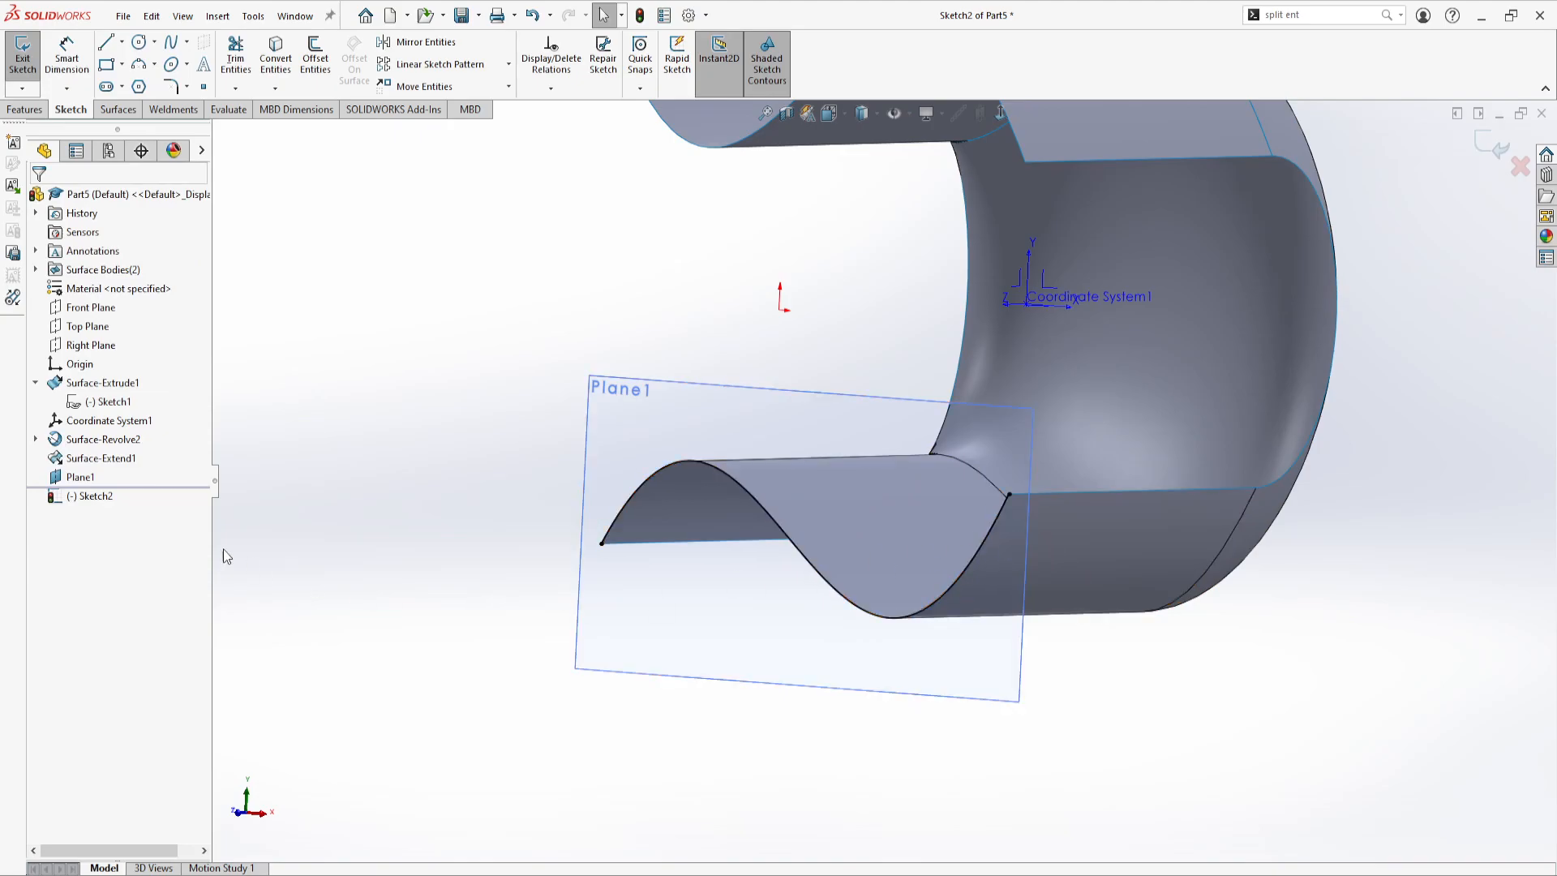
left_click(119, 109)
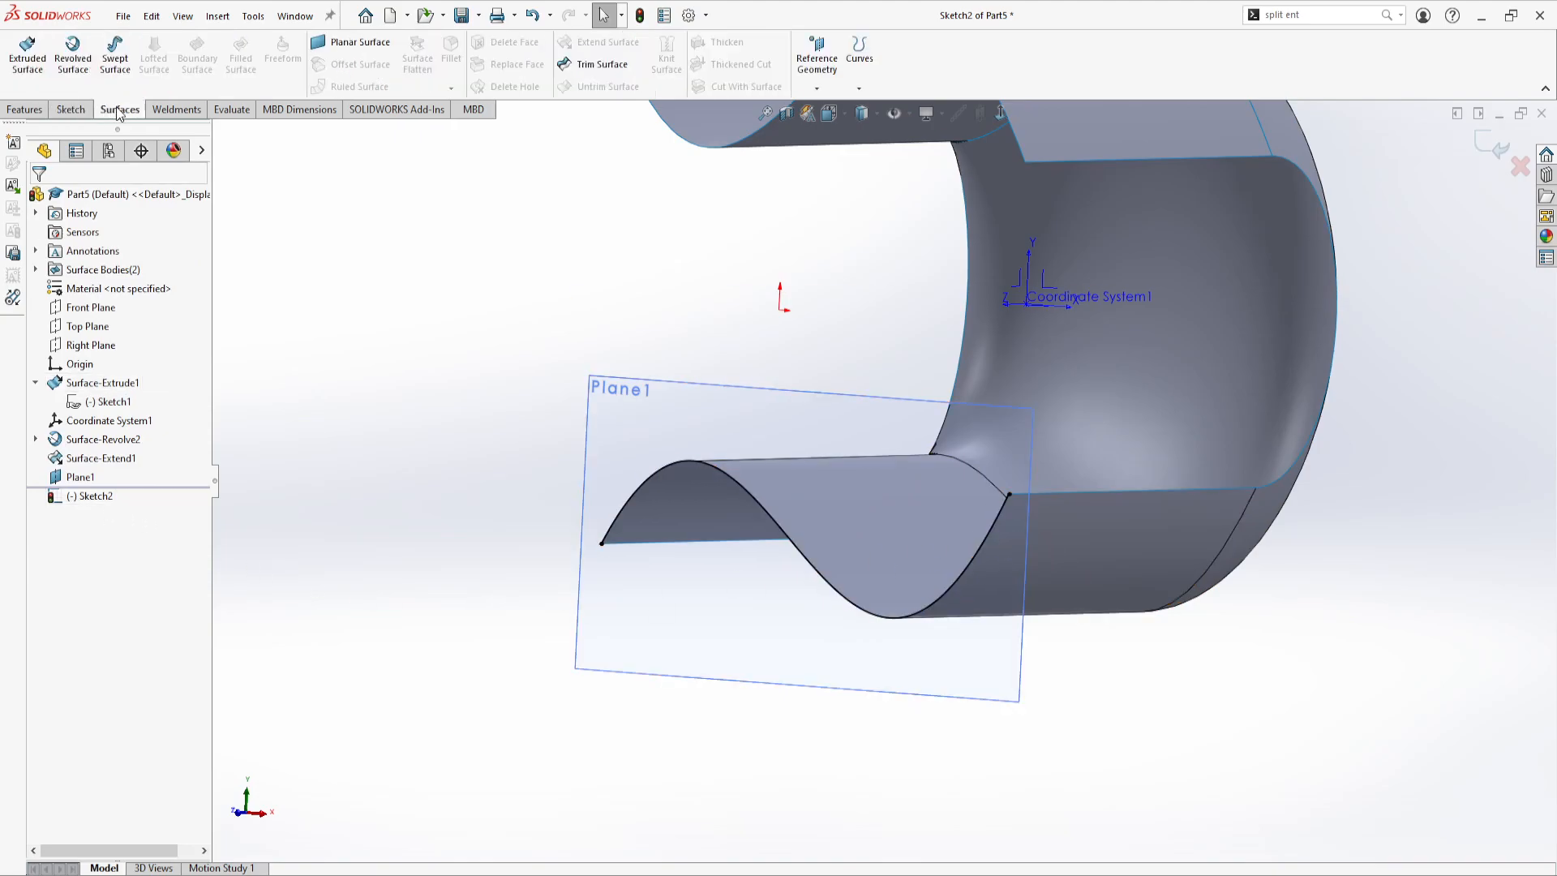
left_click(85, 62)
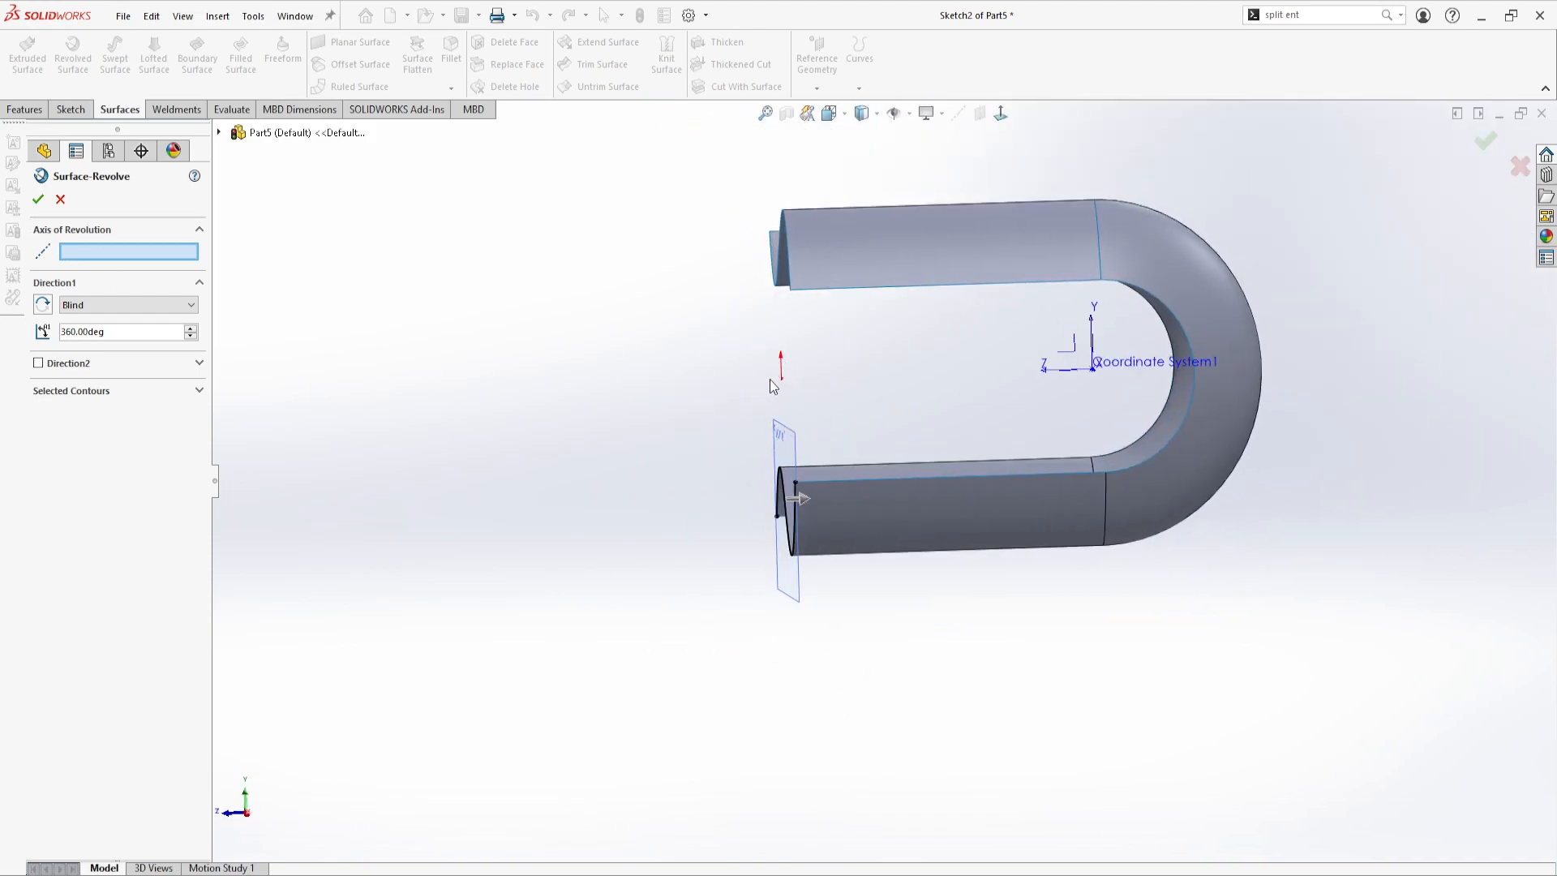
middle_click_drag(770, 376, 837, 395)
left_click(60, 199)
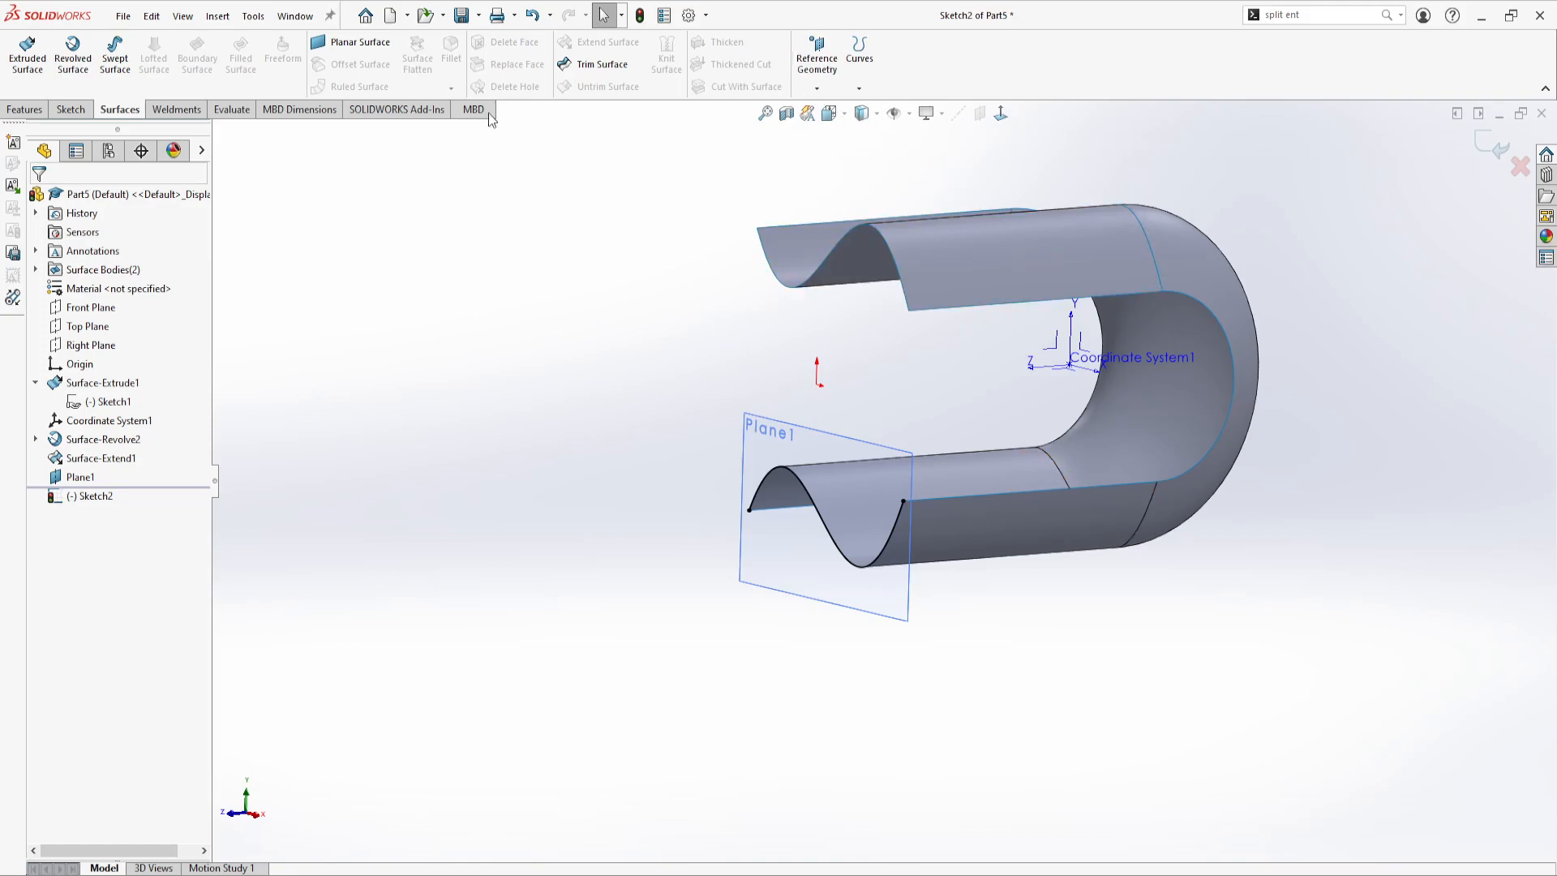
scroll(104, 110, "up", 2)
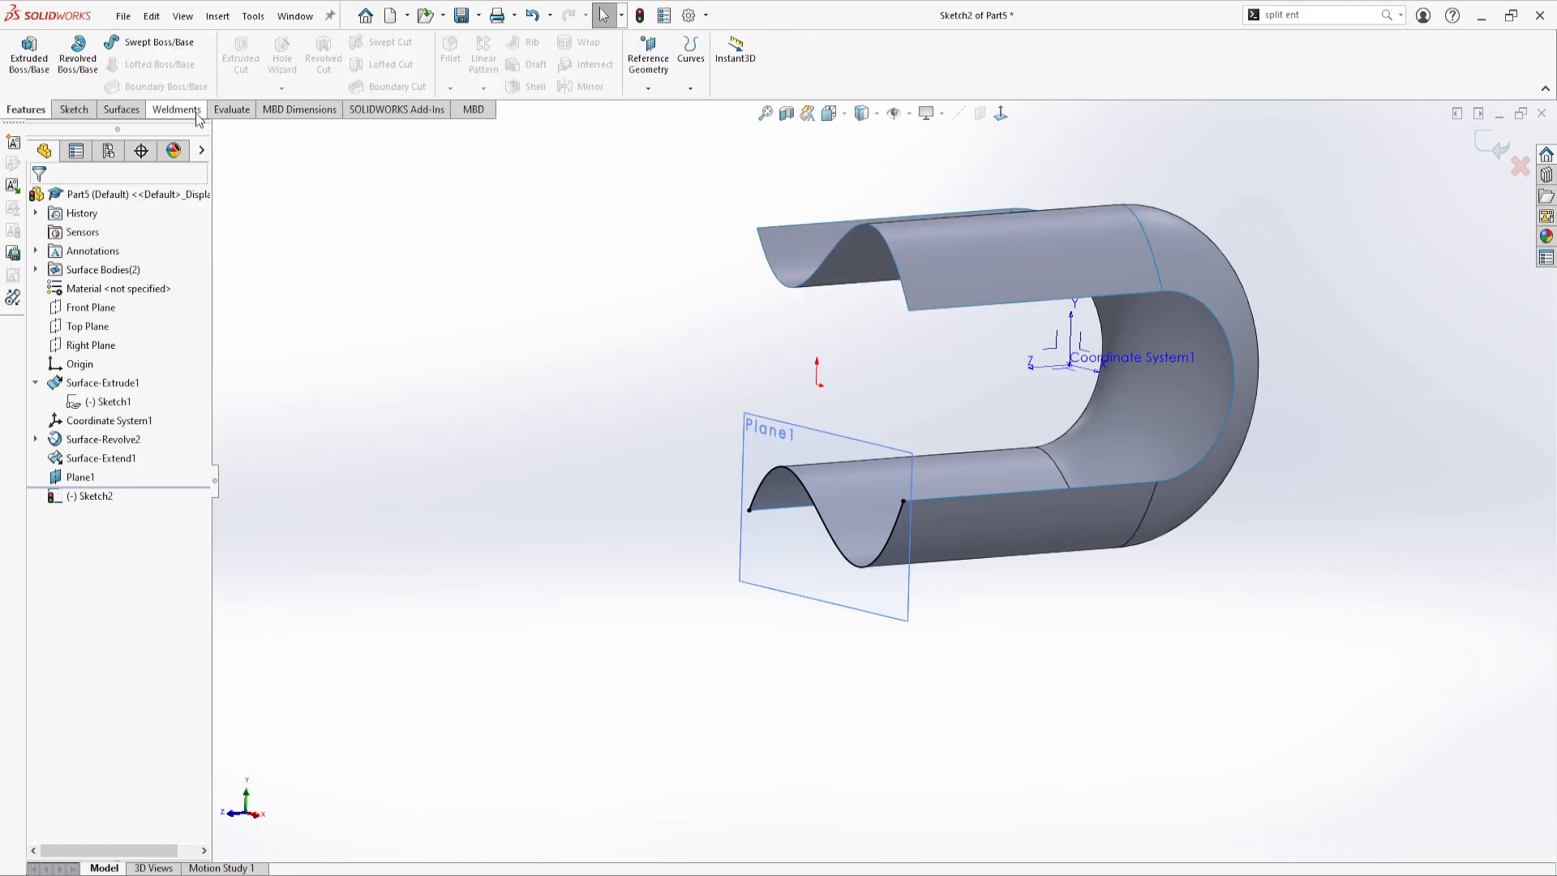
Exit the converted-edge sketch and create a coordinate system defined by numeric position with Z at 5 in
left_click(90, 112)
left_click(19, 52)
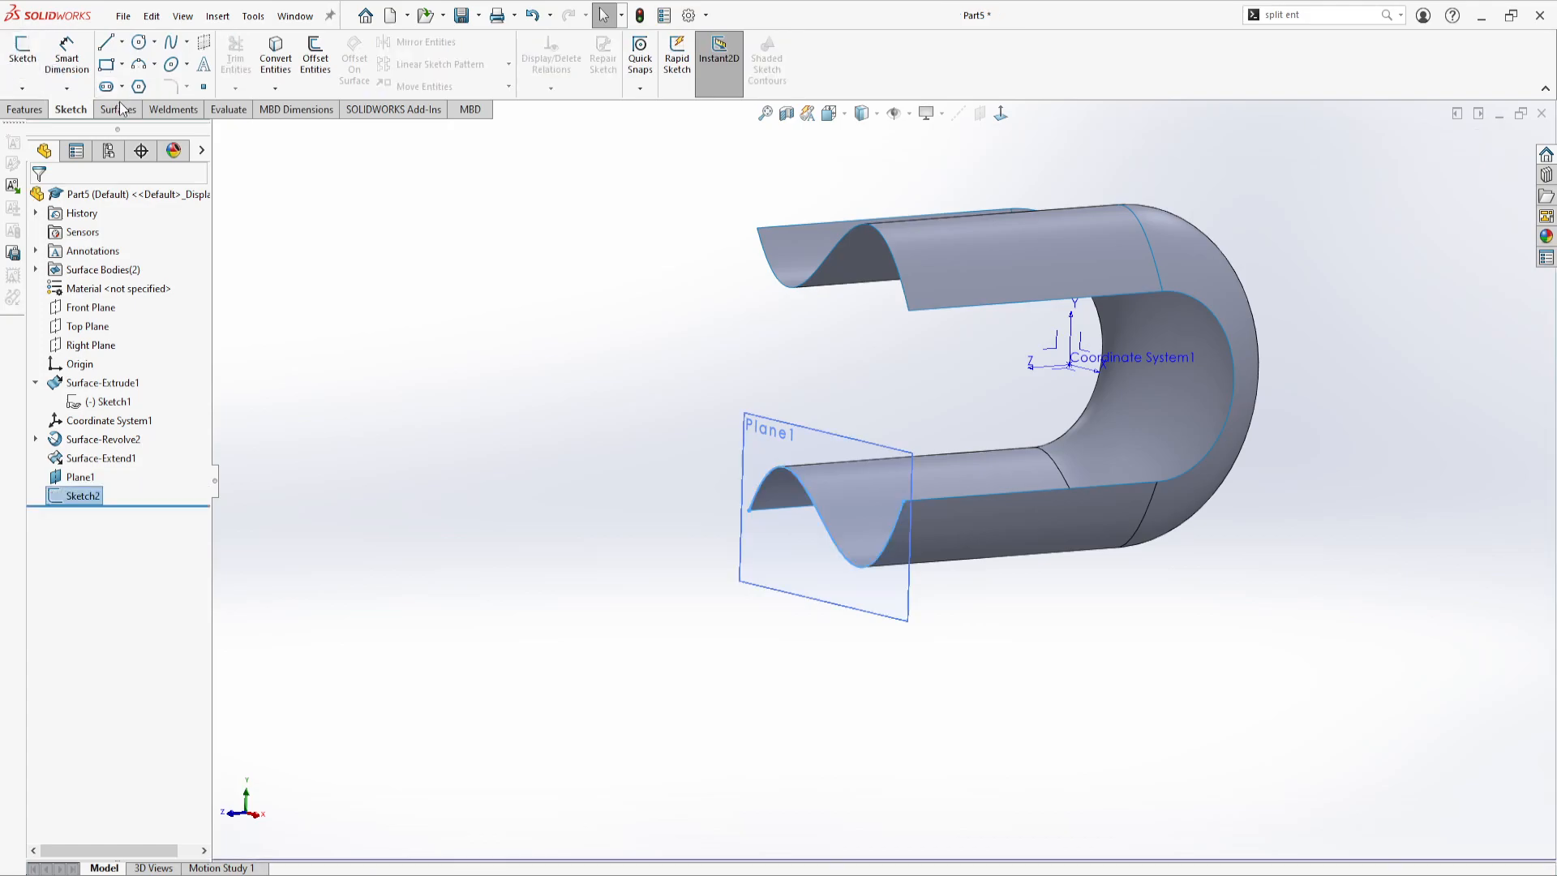
left_click(120, 109)
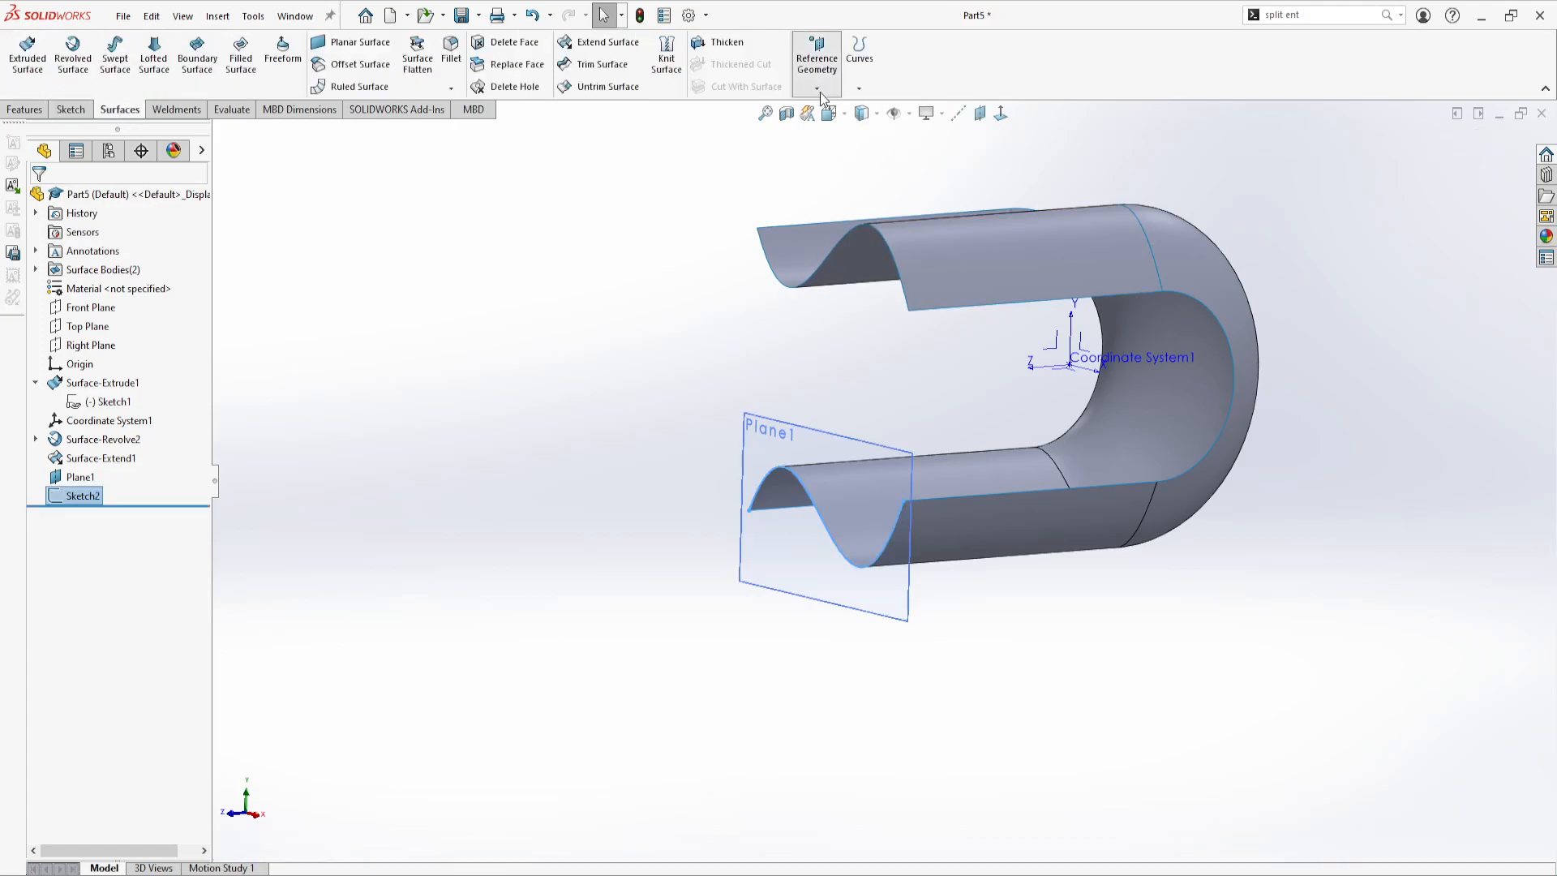
left_click(840, 144)
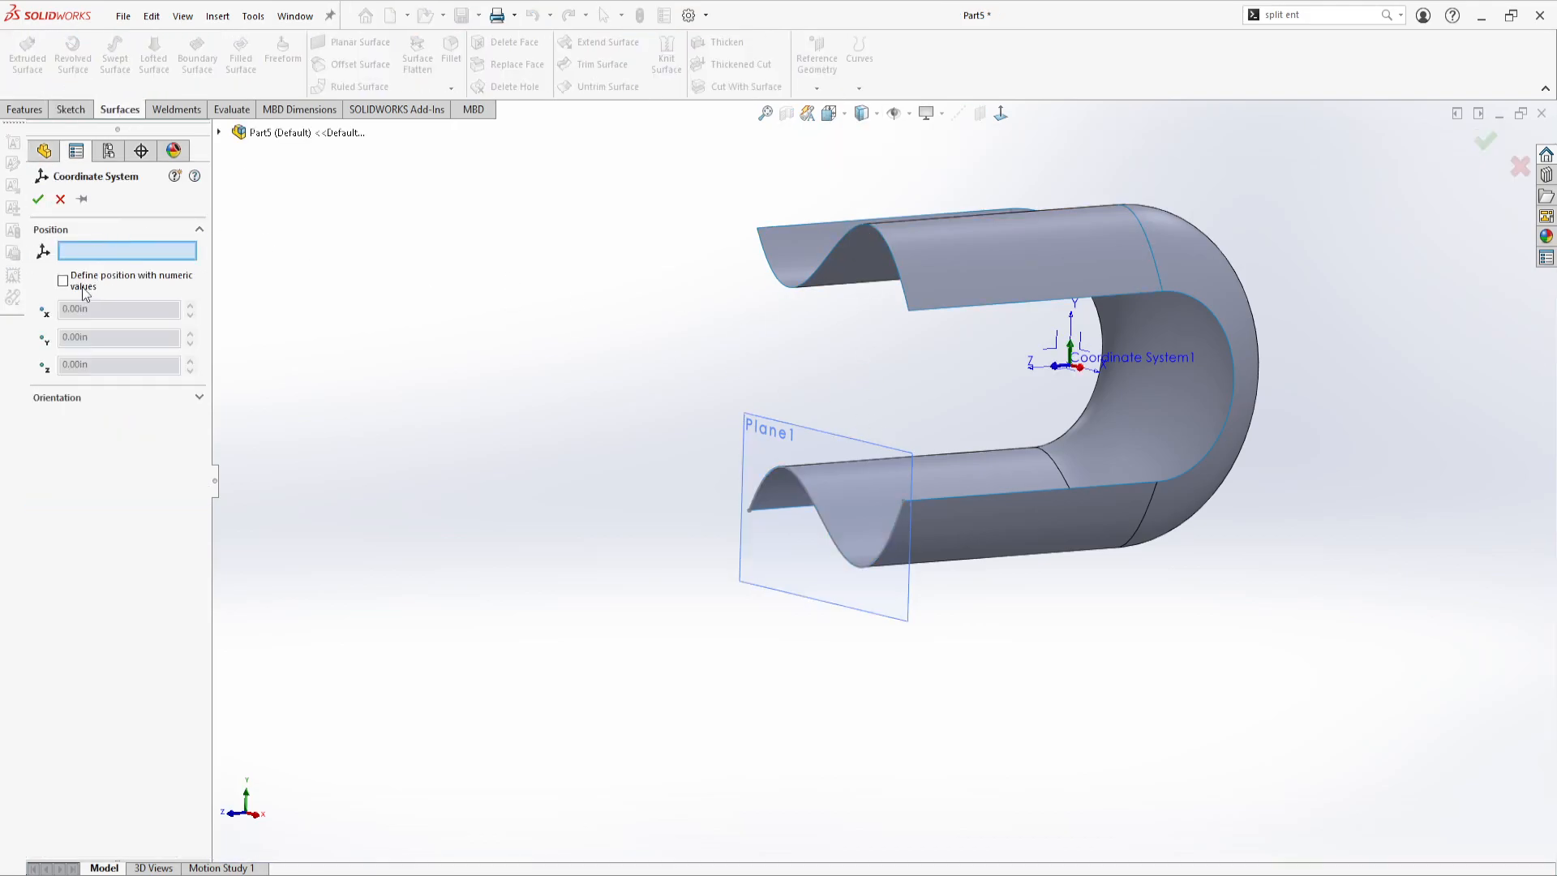
left_click(63, 281)
middle_click_drag(951, 383, 925, 405)
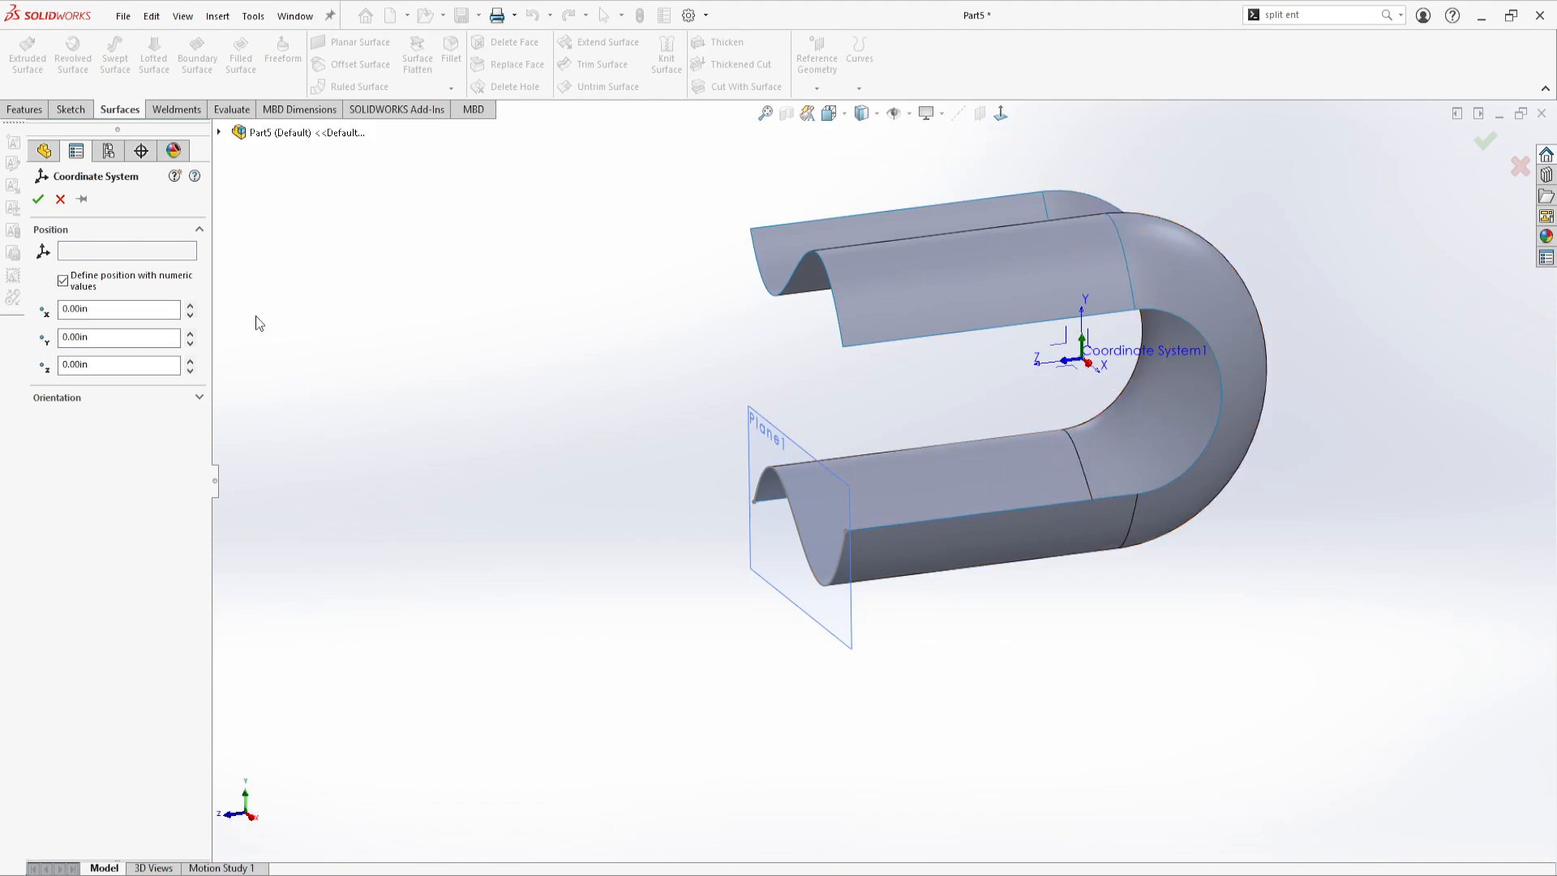
left_click(119, 369)
type("5")
key("Return")
middle_click_drag(790, 389, 769, 353)
left_click(39, 200)
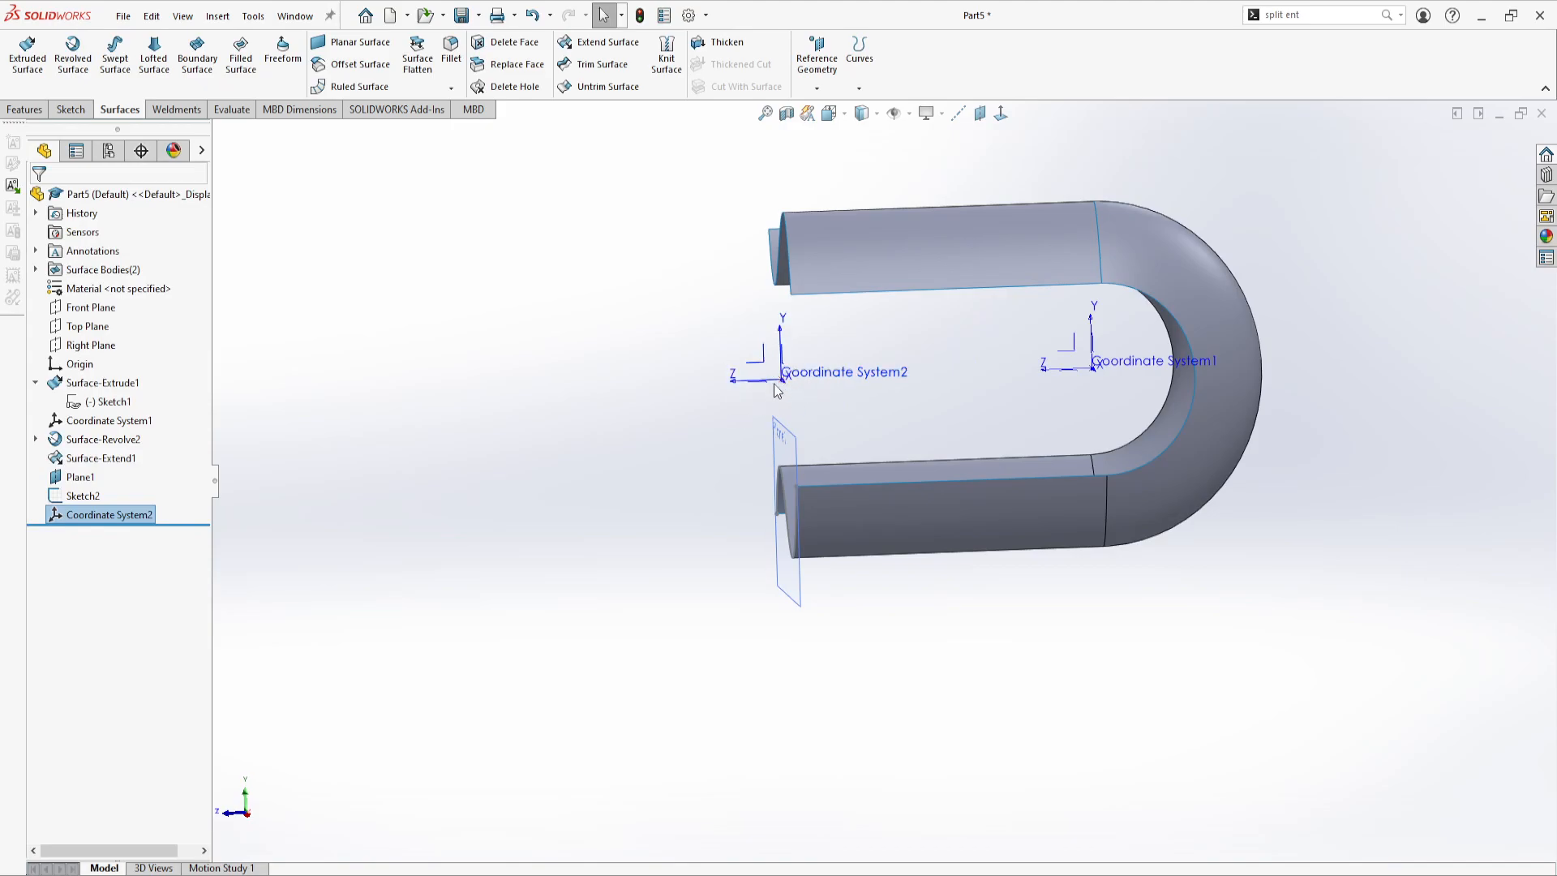
Create a reference axis at the intersection of Plane1 and the Top Plane
middle_click_drag(1067, 389, 1038, 404)
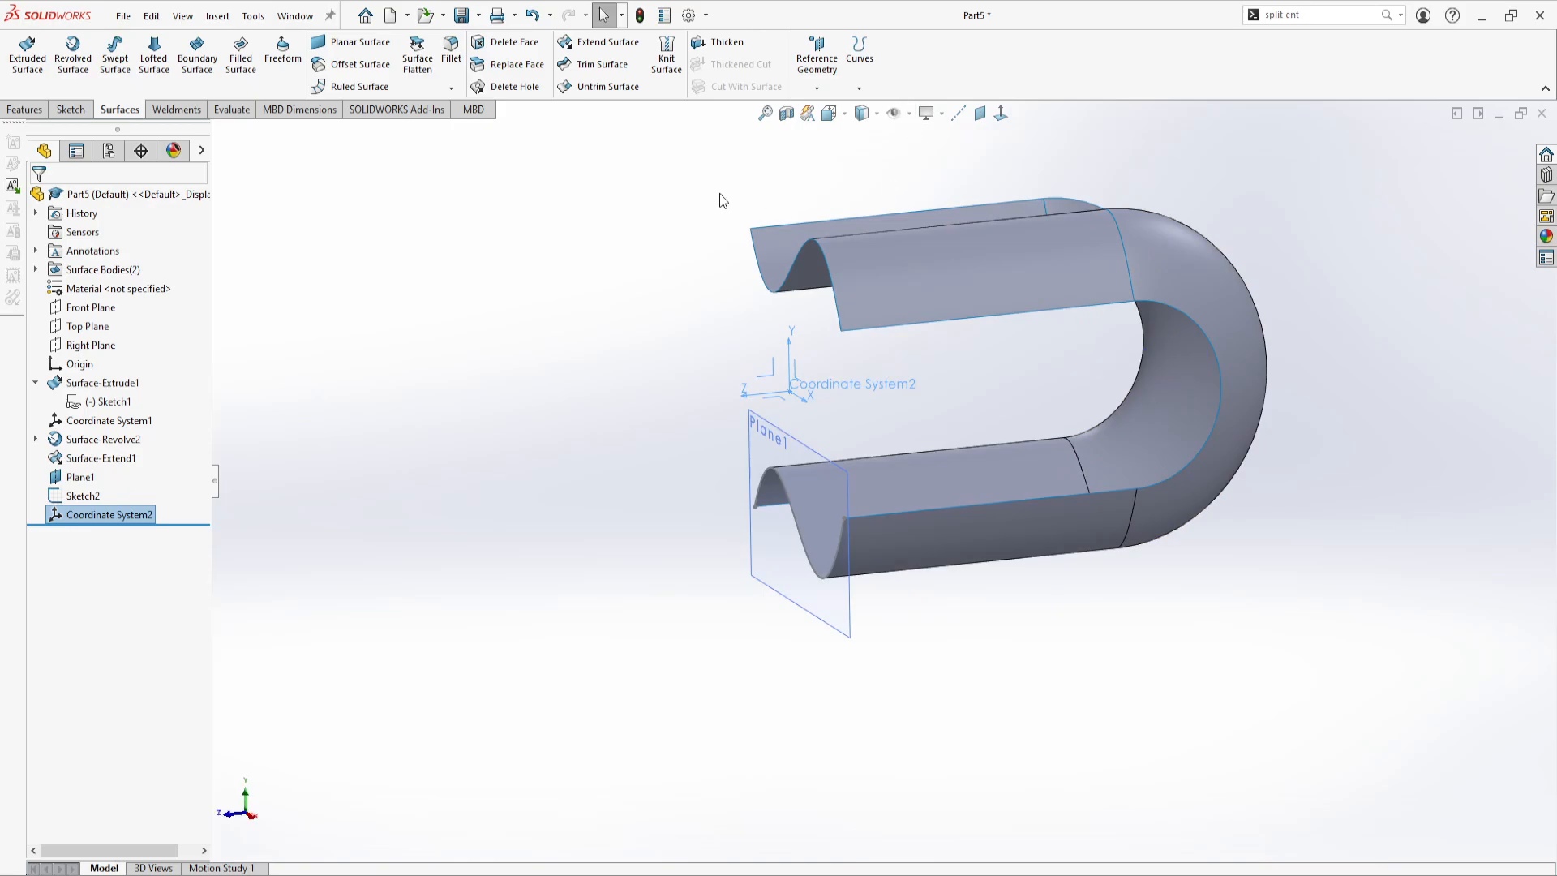
left_click(1003, 399)
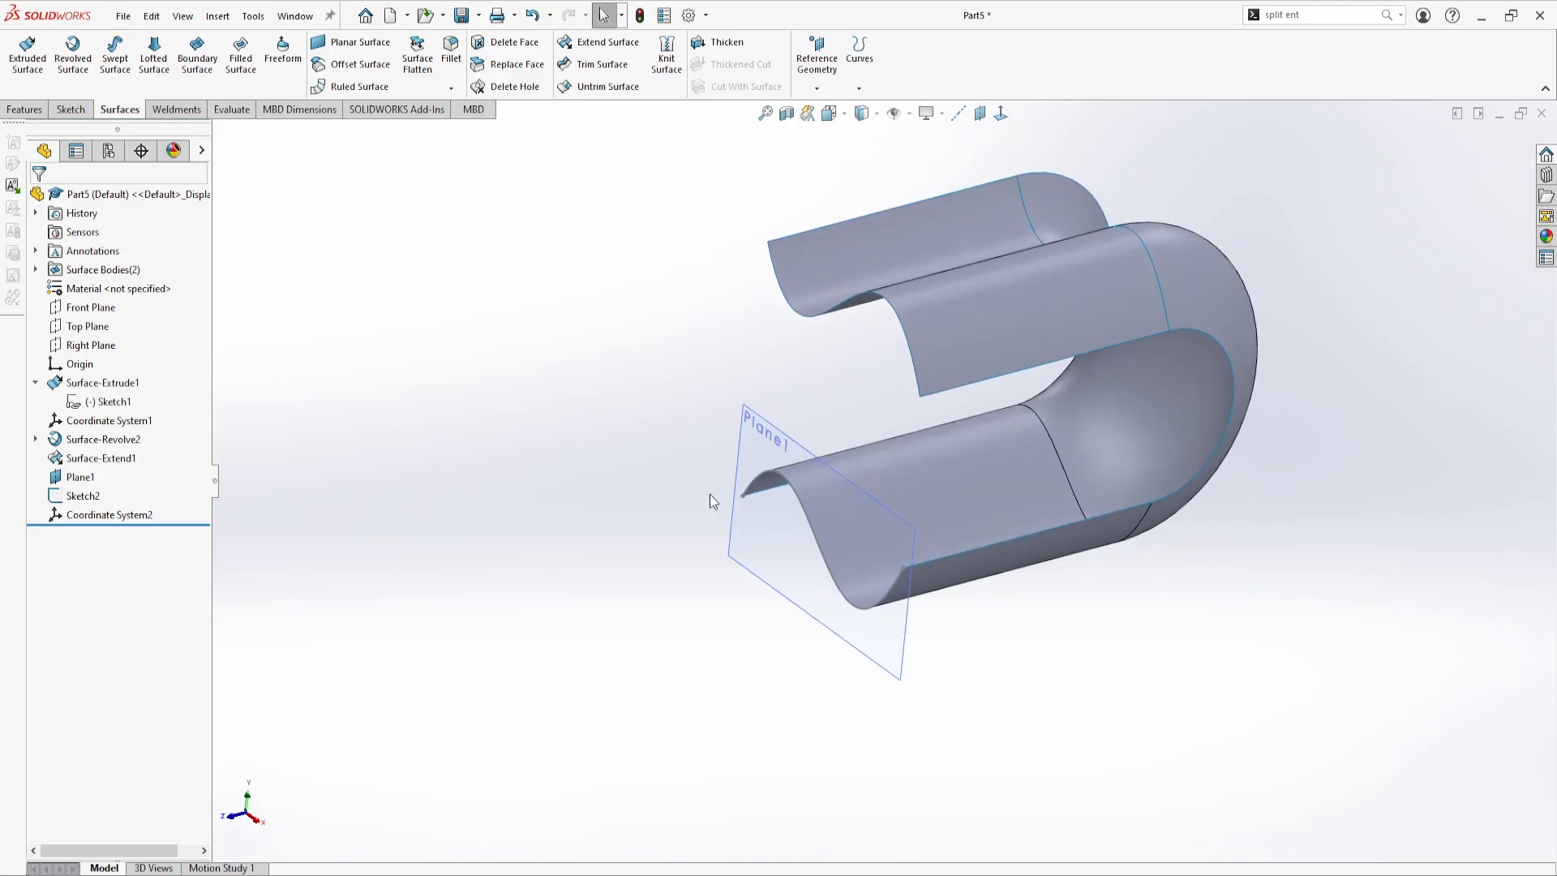
middle_click_drag(1003, 440, 771, 543)
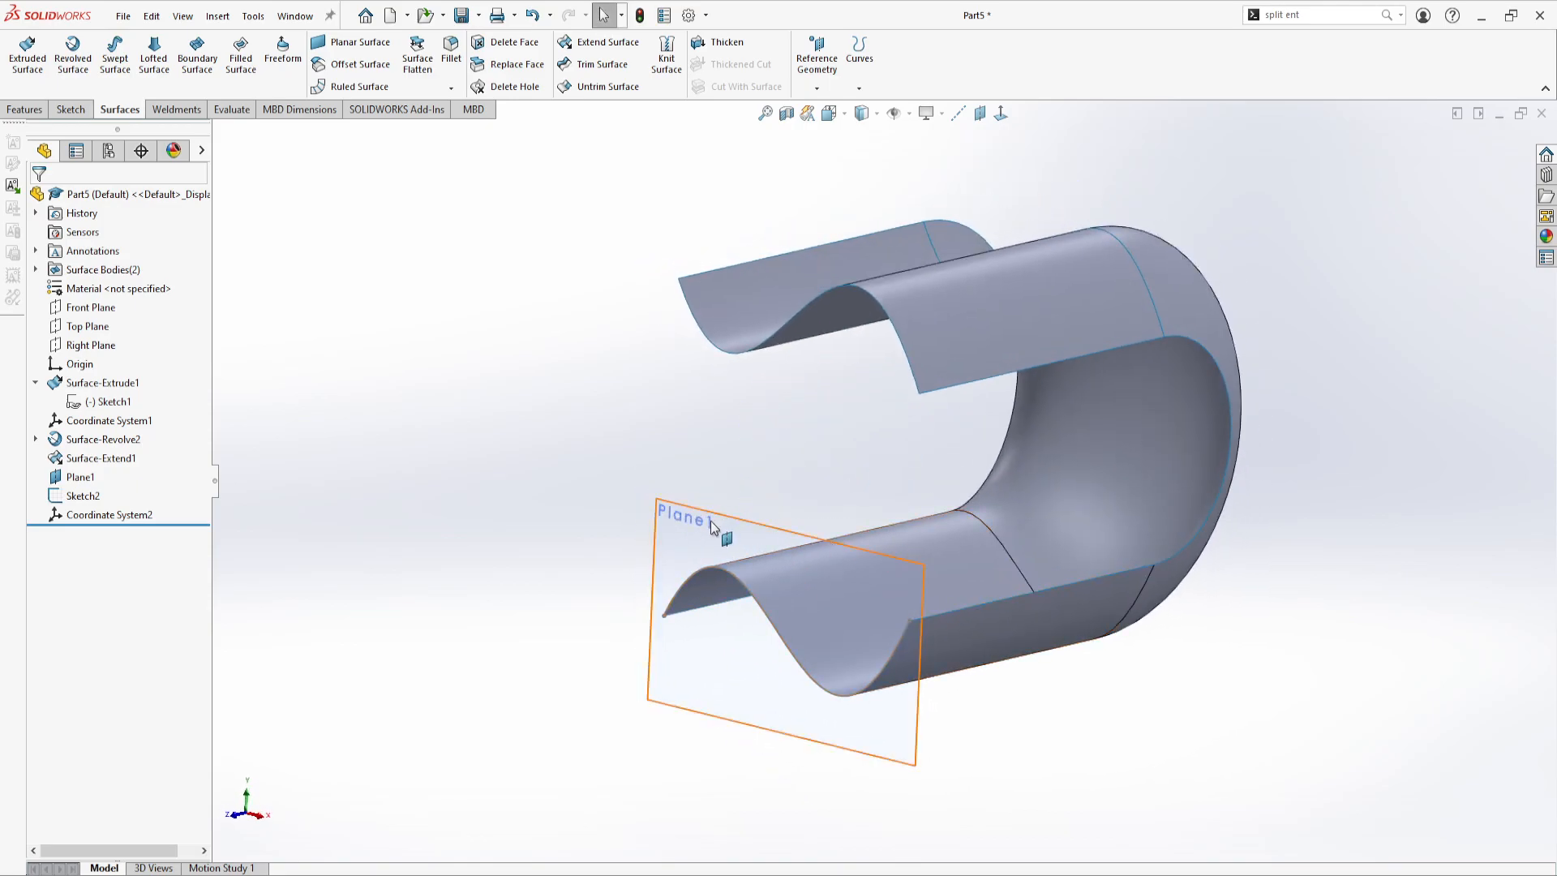
left_click(957, 114)
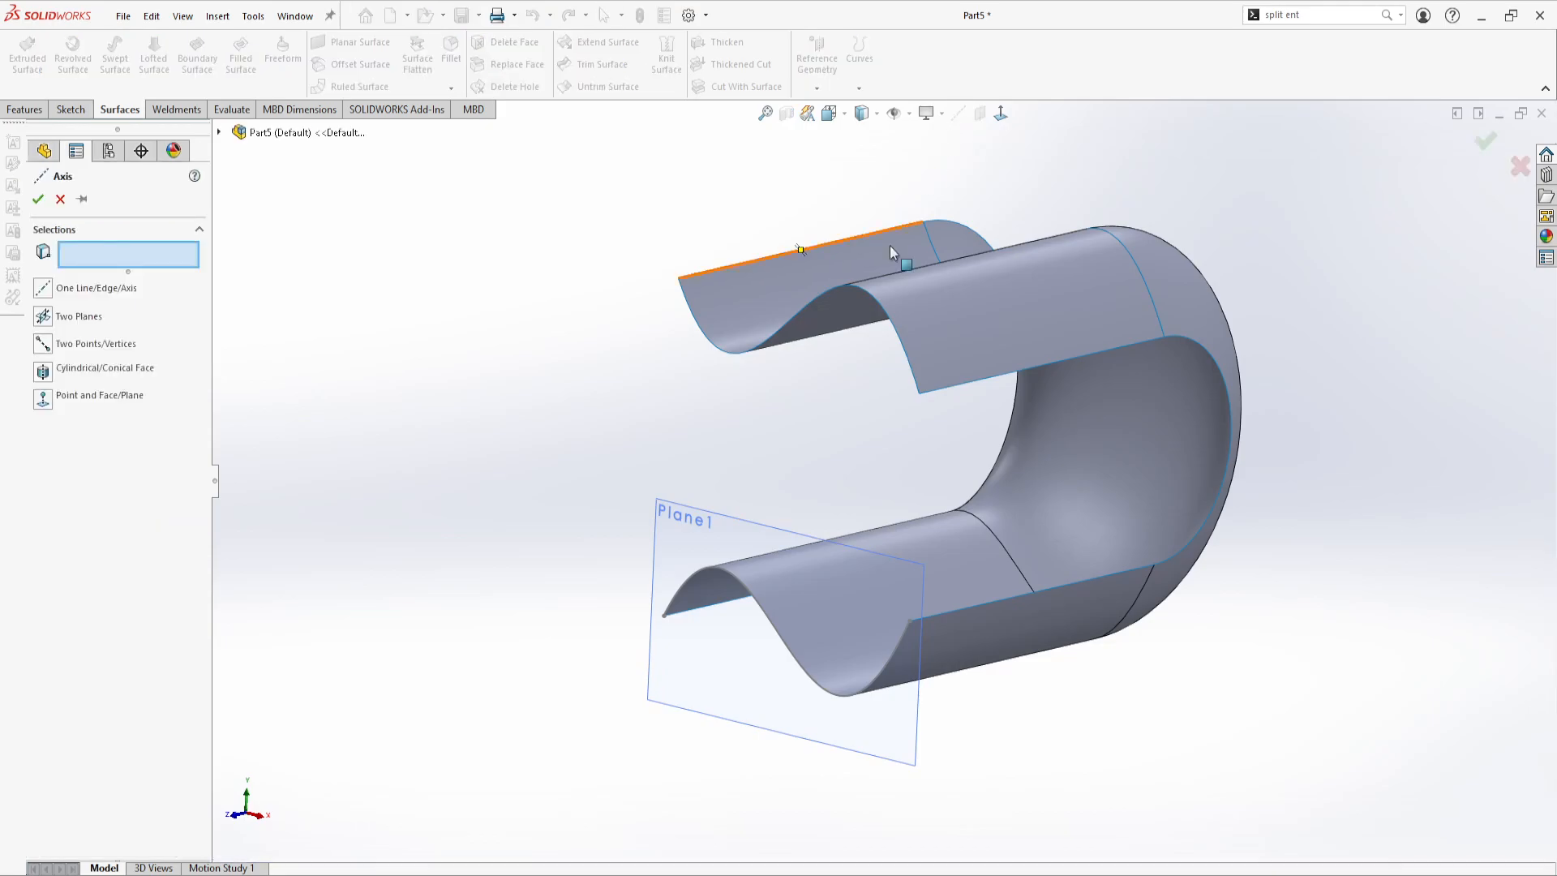
left_click(713, 525)
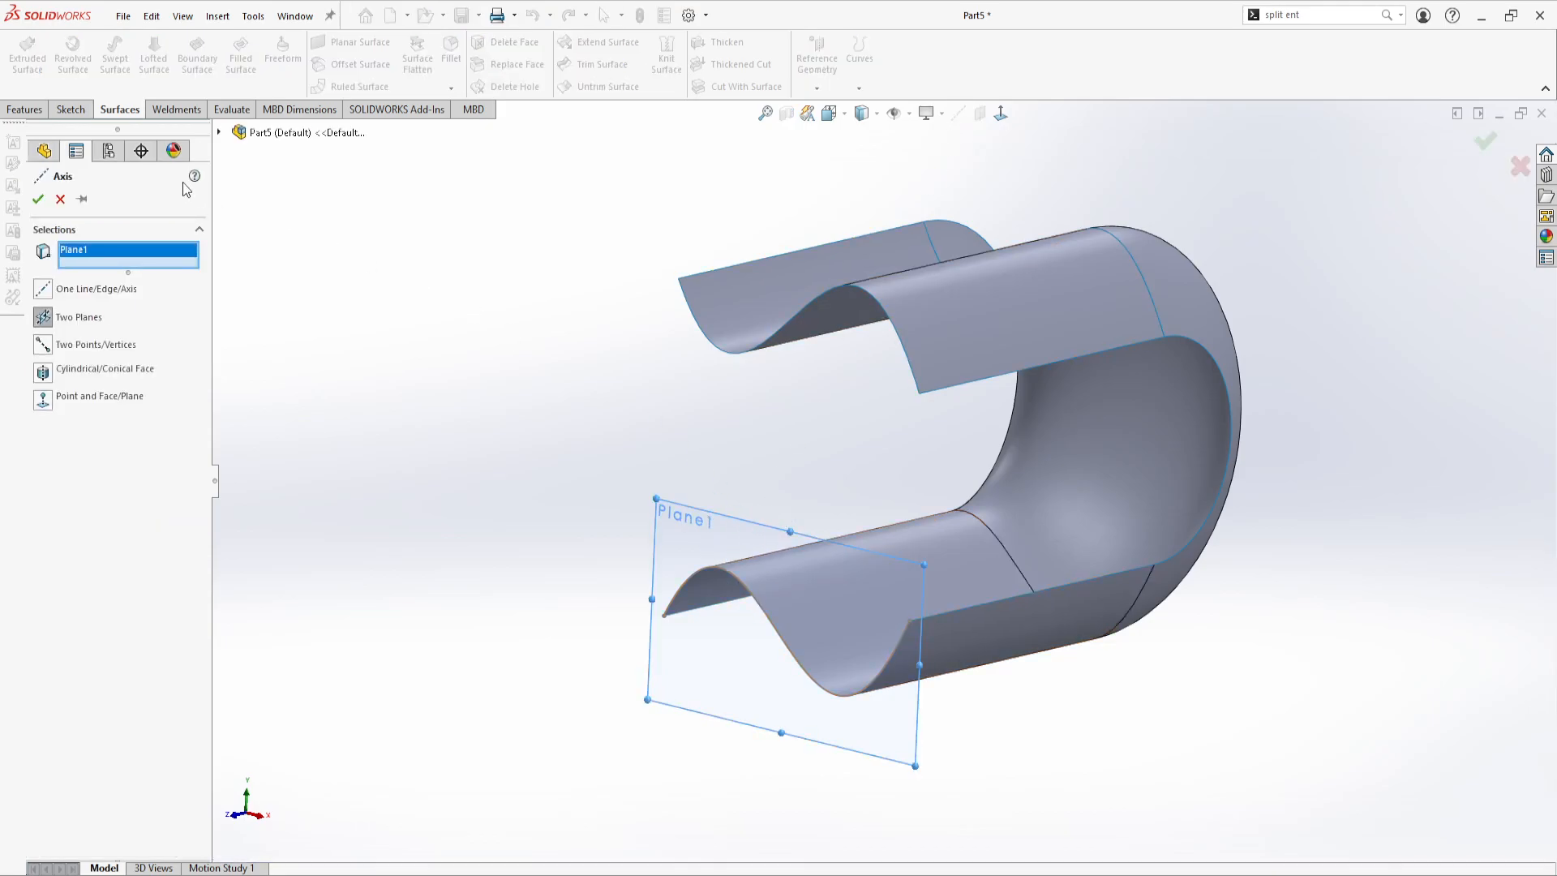
left_click(219, 133)
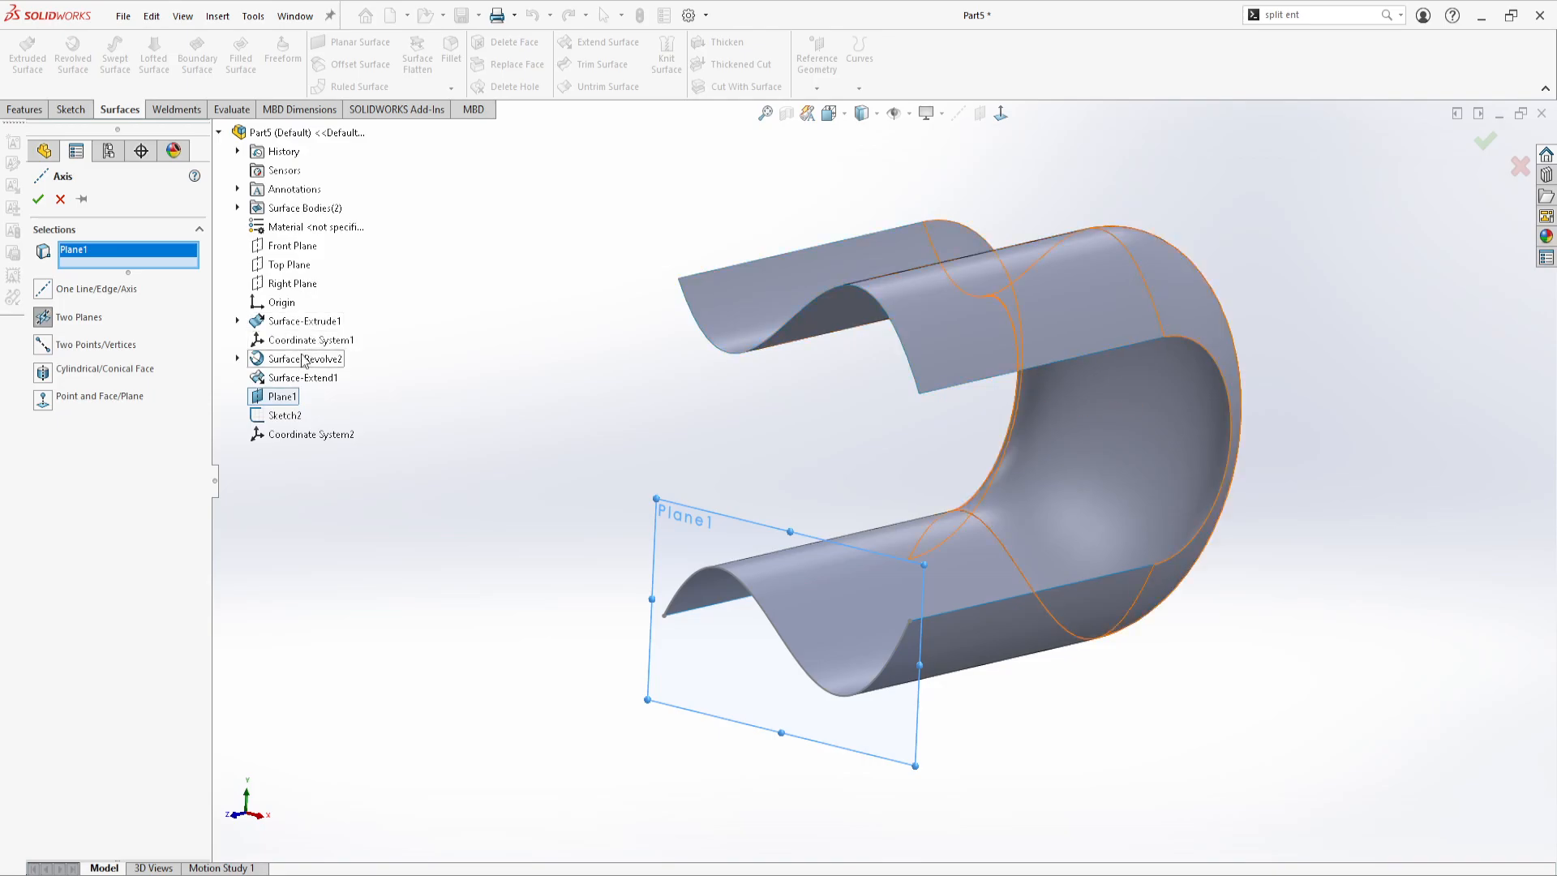
left_click(284, 268)
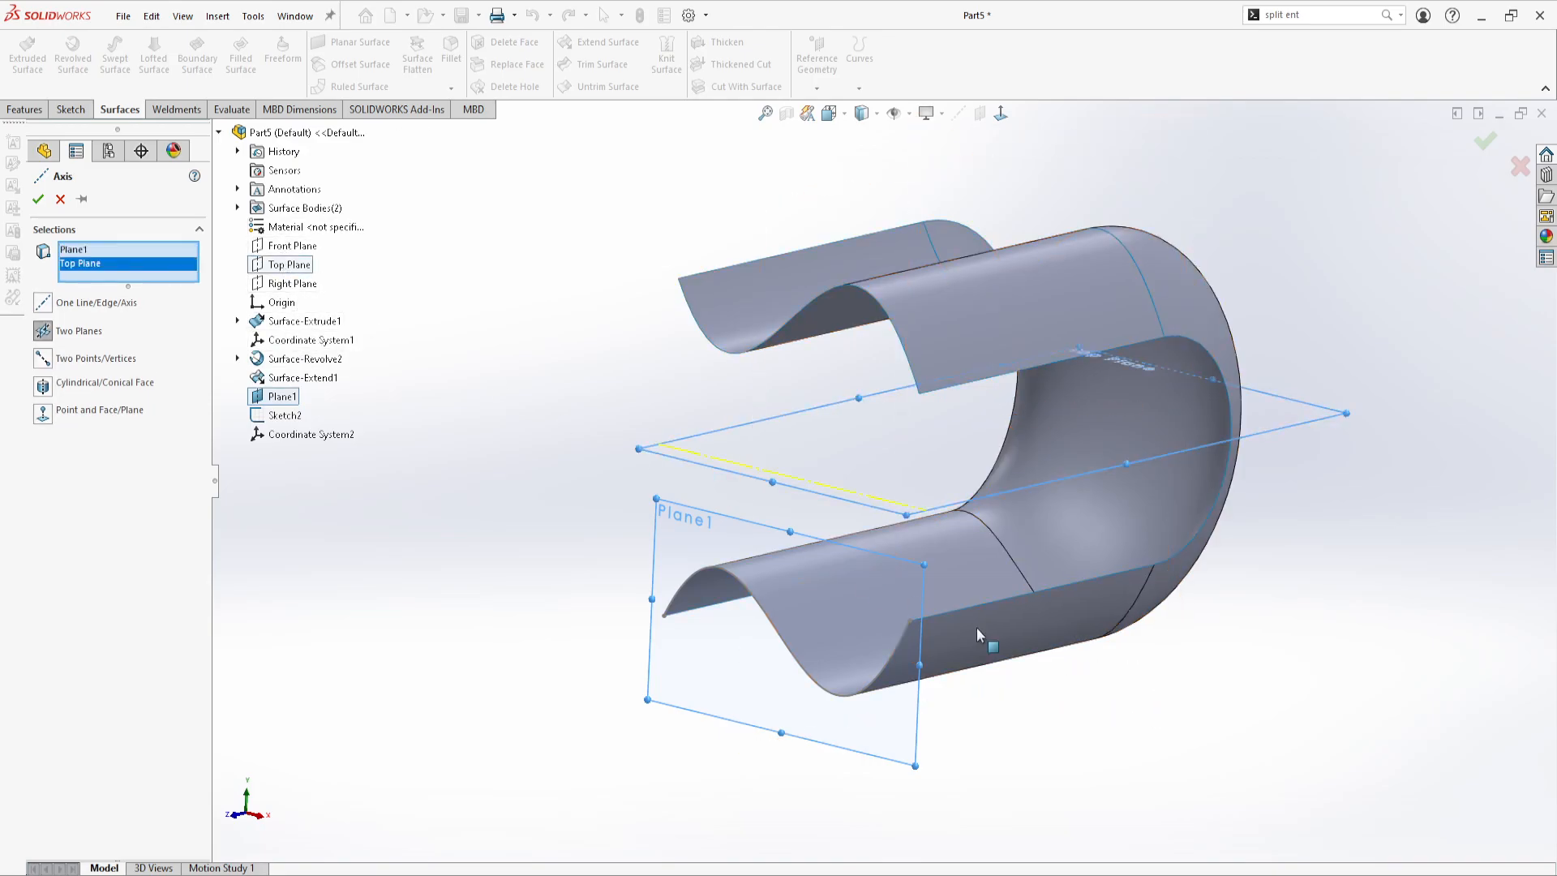
mouse_move(616, 509)
middle_mouse_down()
mouse_move(548, 497)
mouse_move(609, 523)
middle_mouse_up()
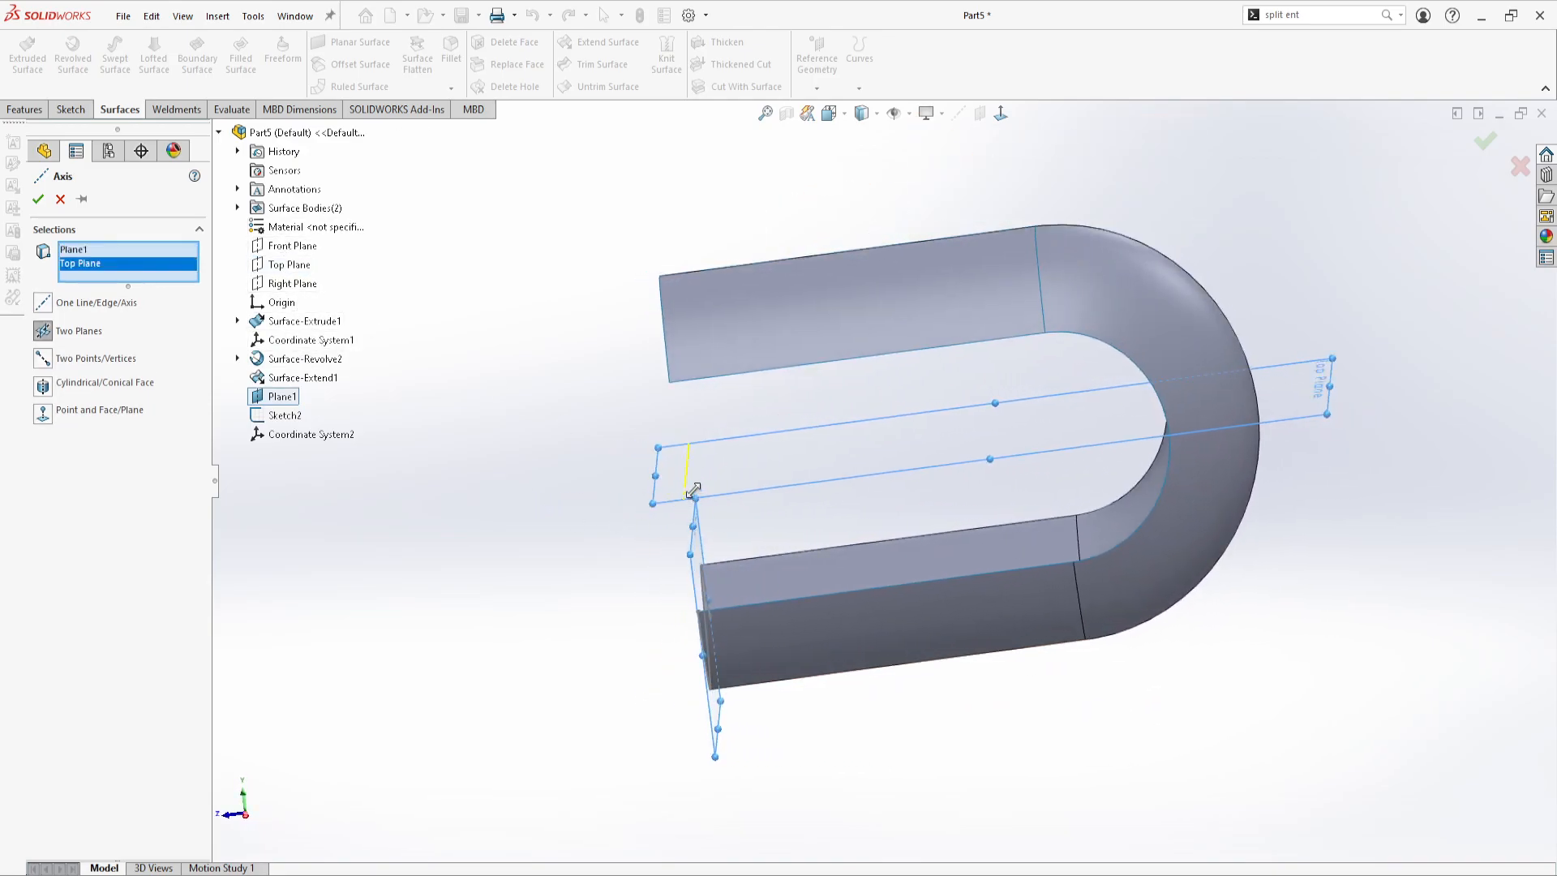
left_click(38, 199)
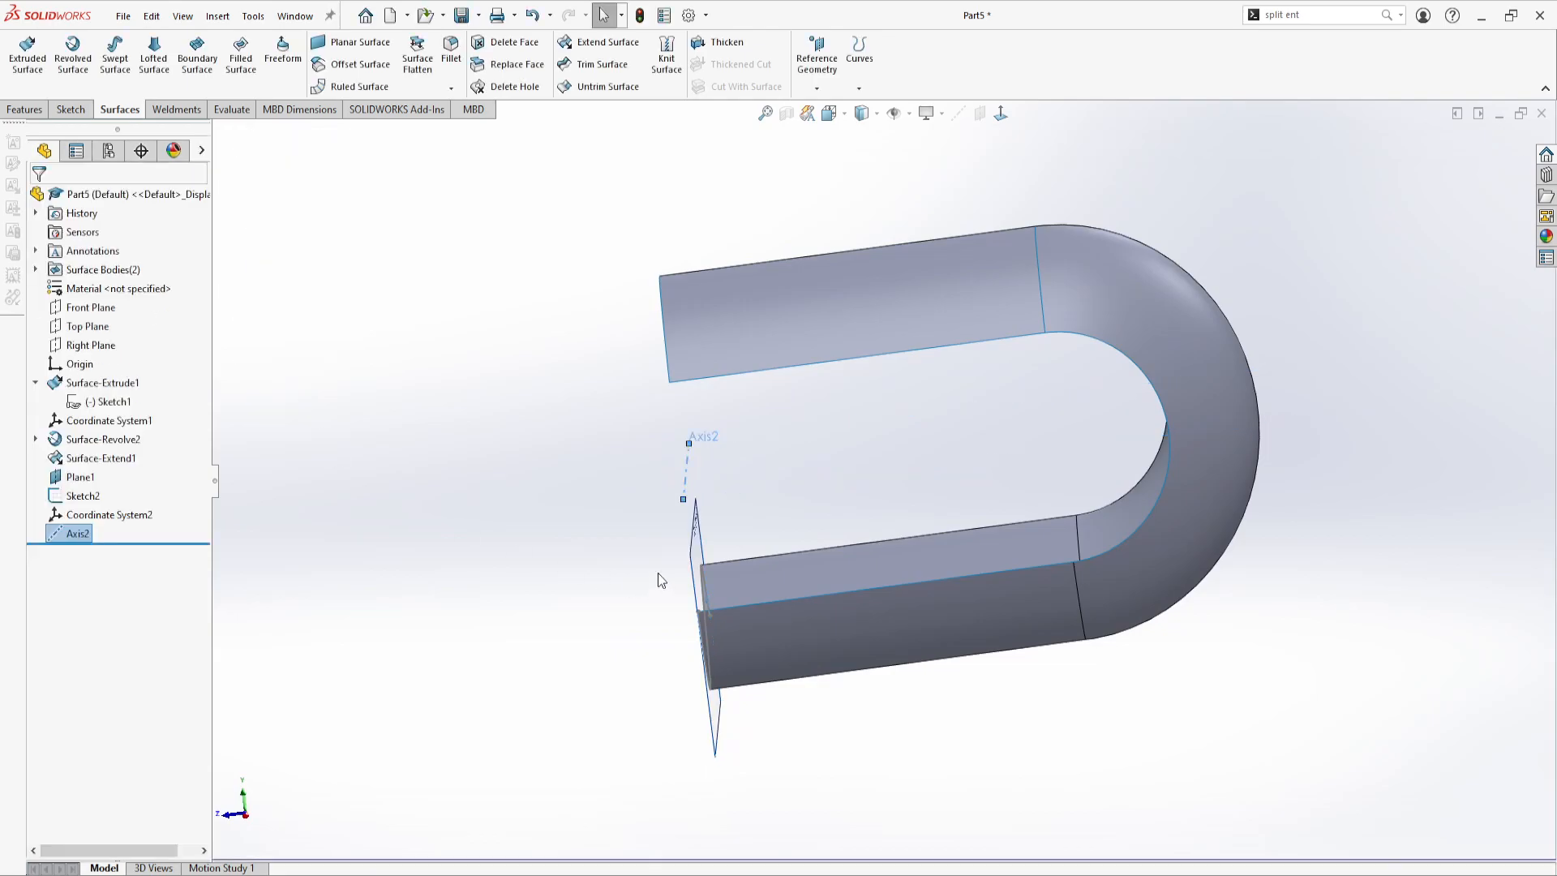
Examine Coordinate System2, Plane1 and Axis2 at the open end of the surface
middle_click_drag(661, 579, 730, 501)
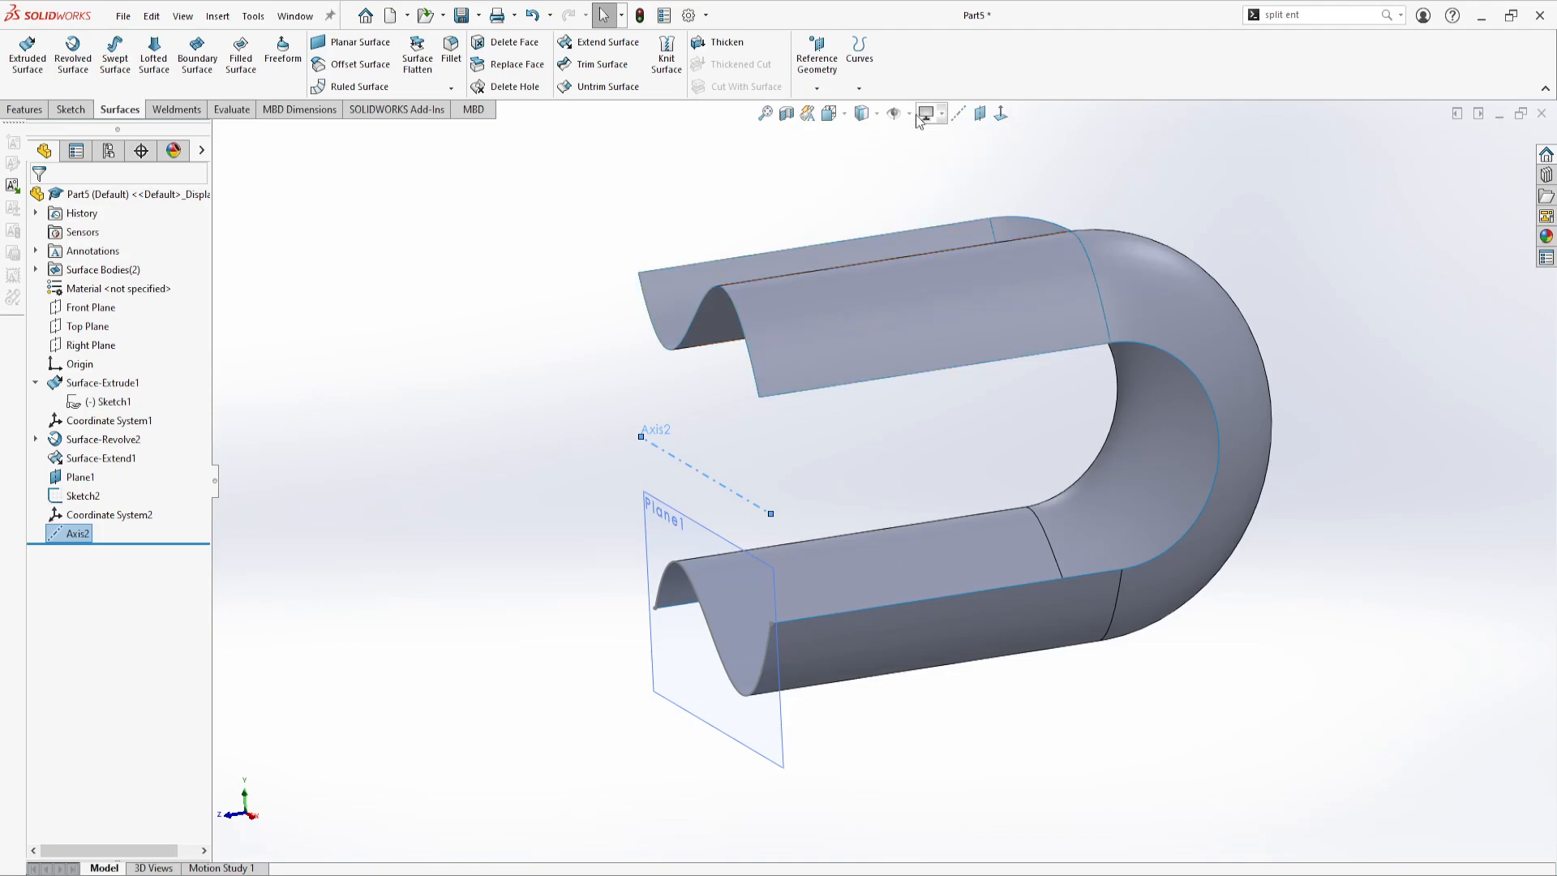
left_click(107, 516)
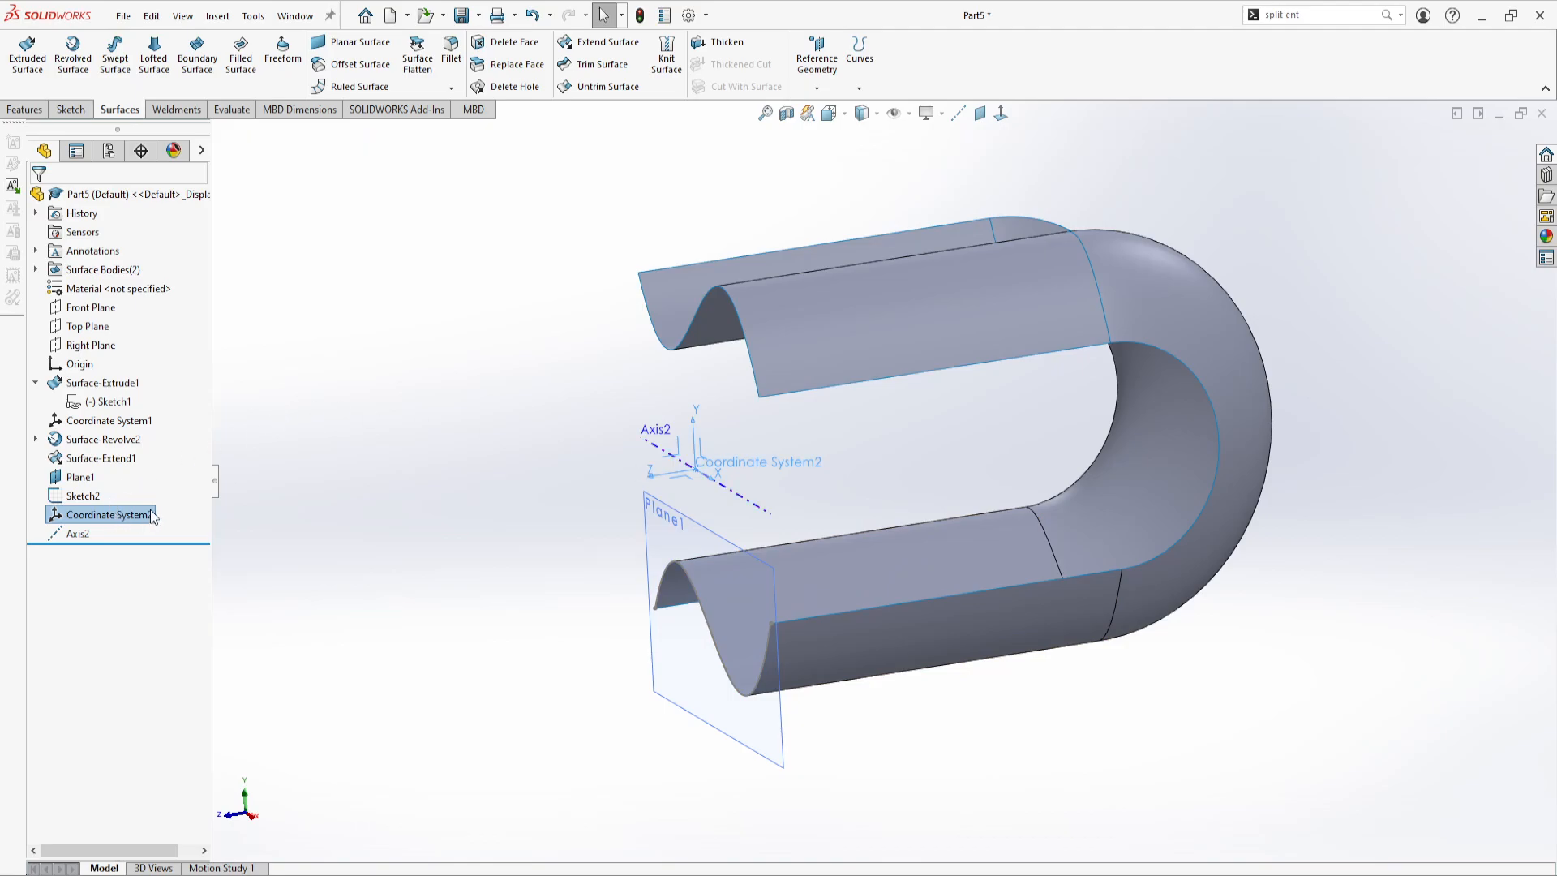
left_click(474, 373)
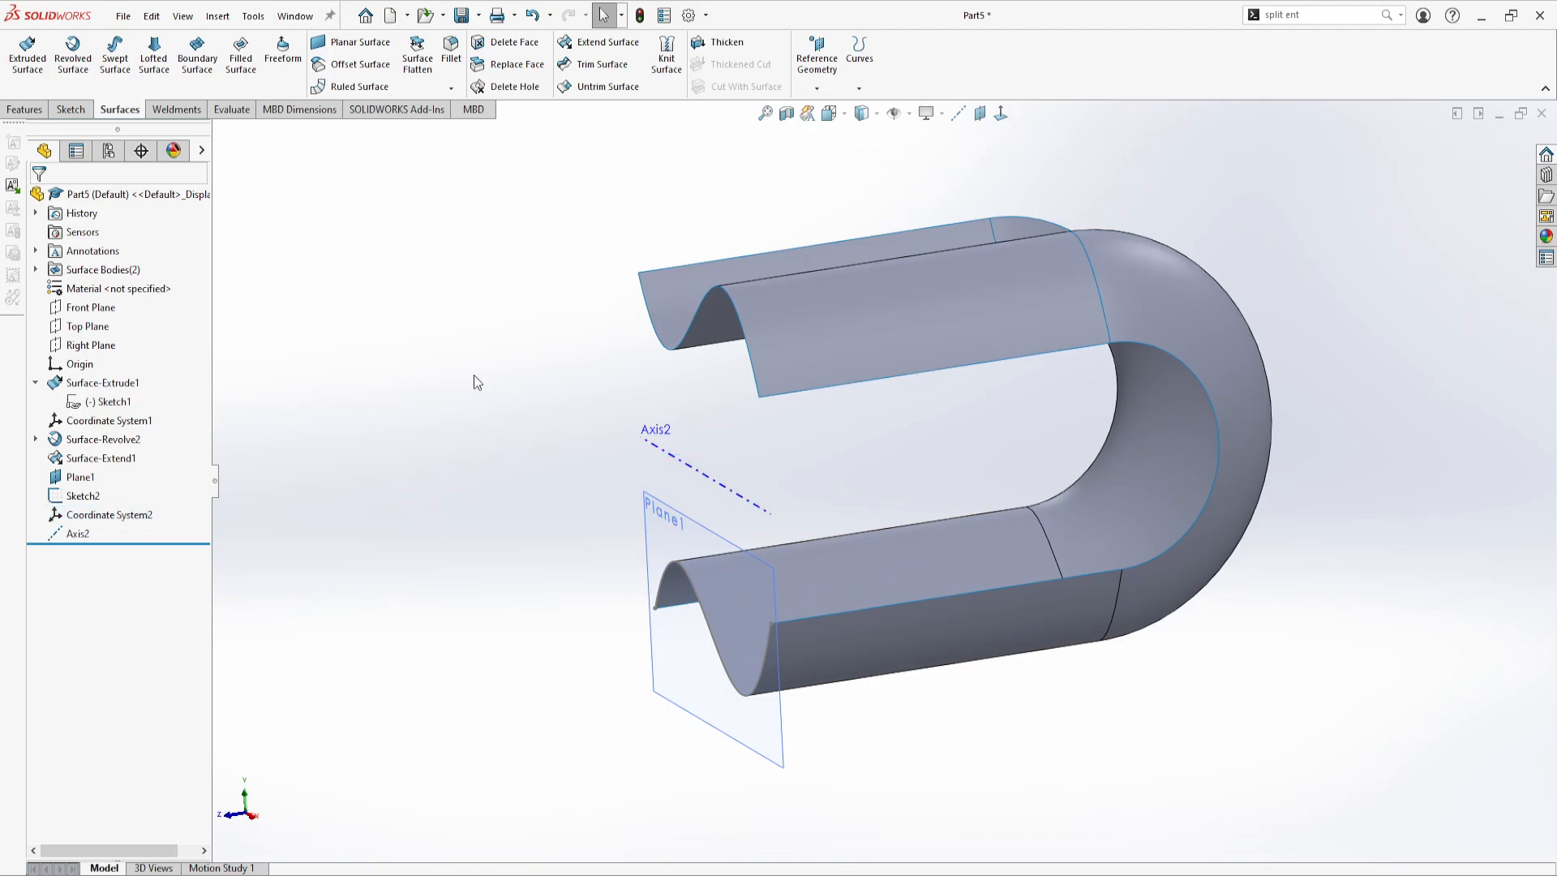
left_click(683, 520)
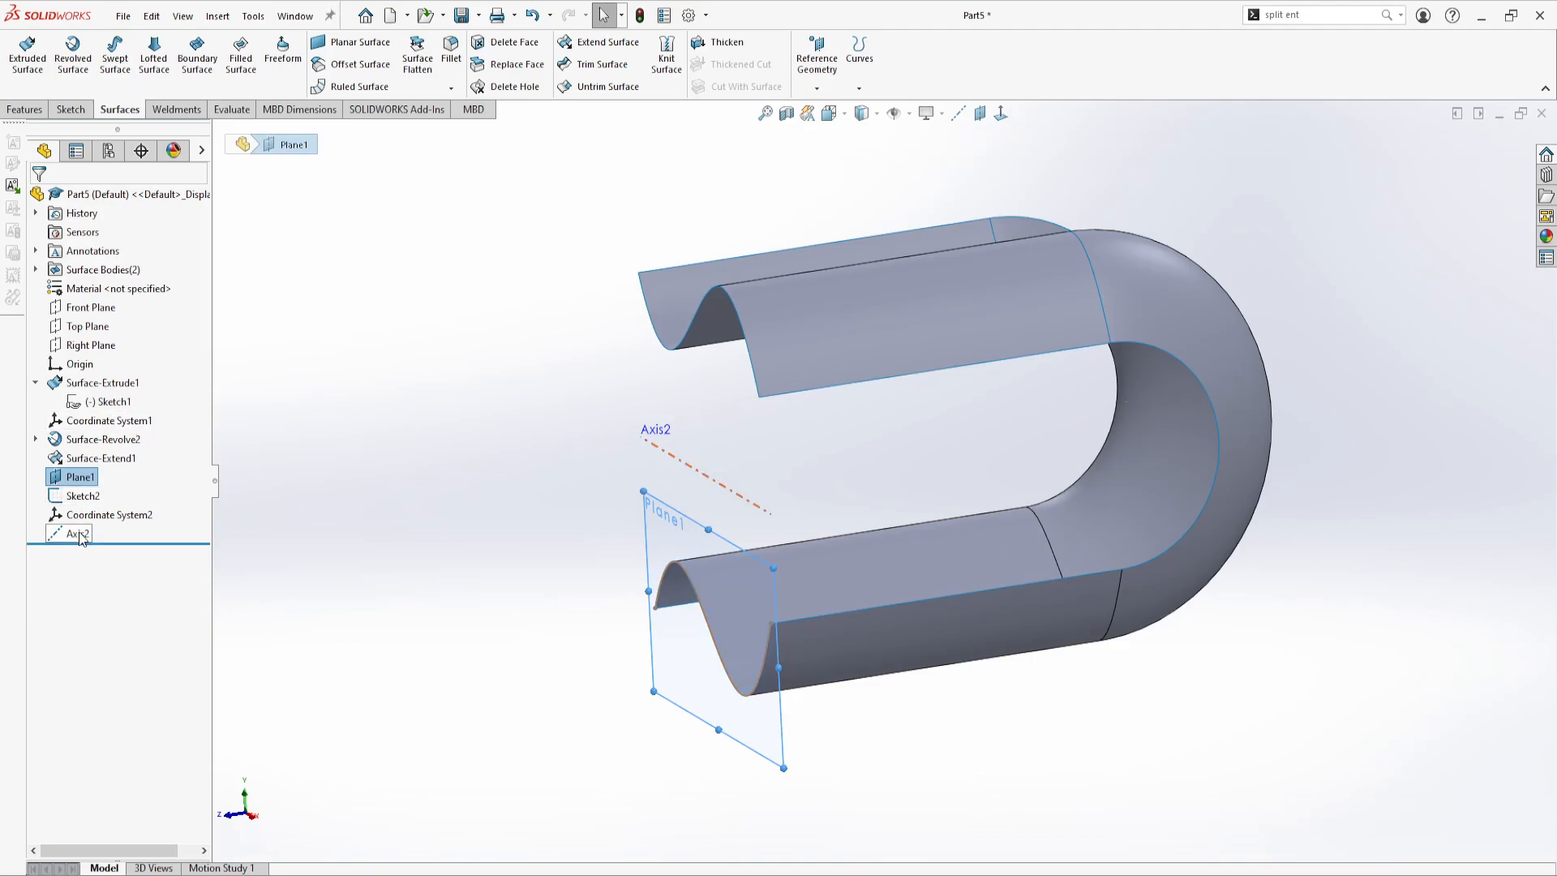
left_click(696, 478)
middle_click_drag(853, 490, 901, 411)
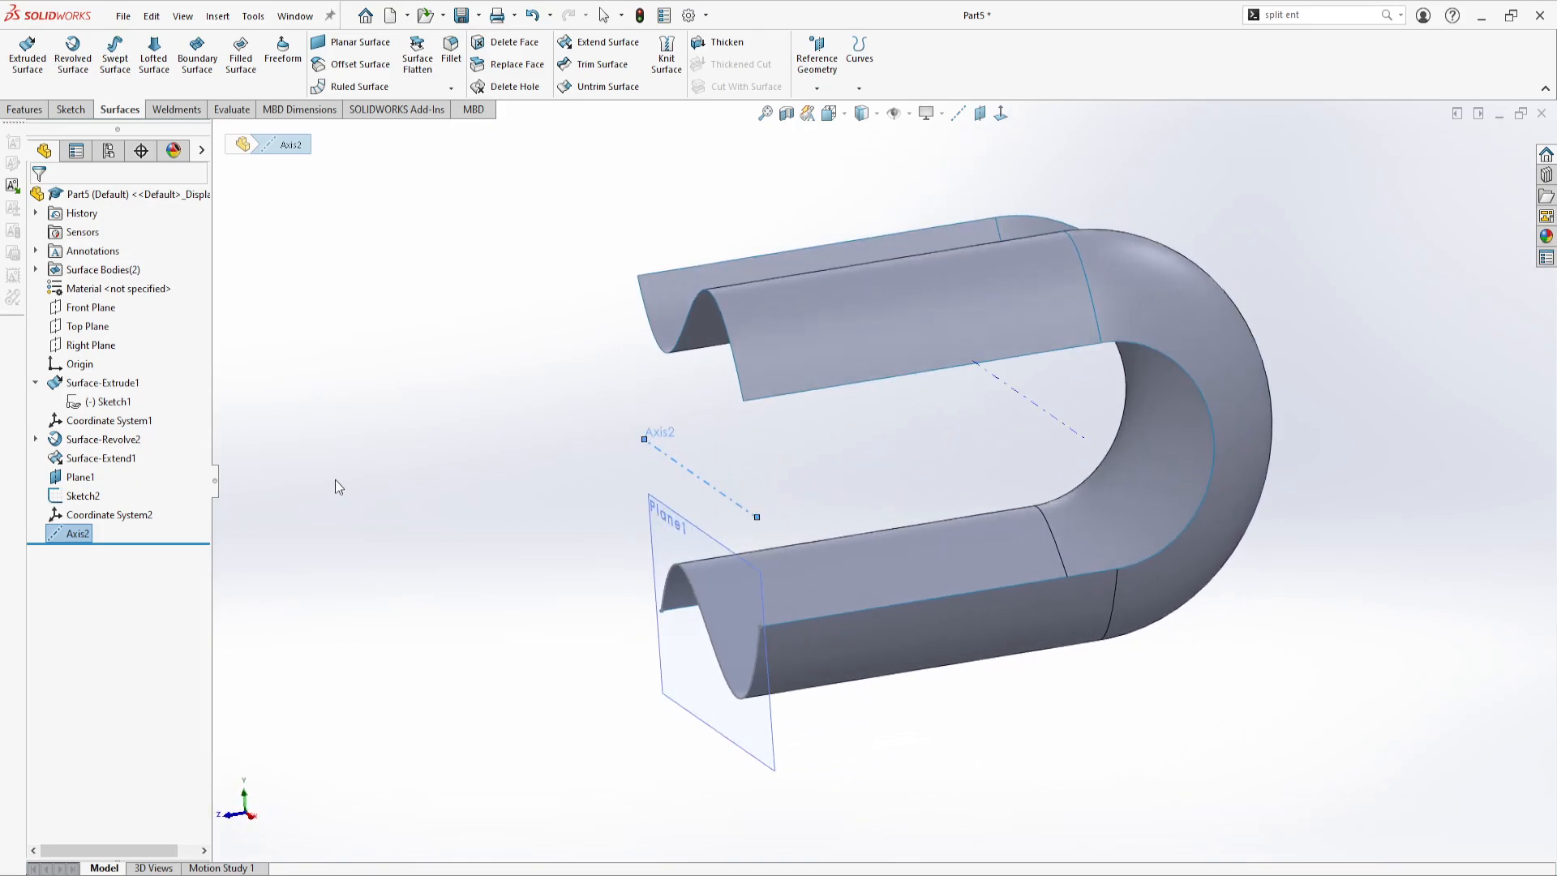
Revolve Sketch2 as a surface 180 degrees about Axis2 in the reversed direction to close the open end
left_click(83, 495)
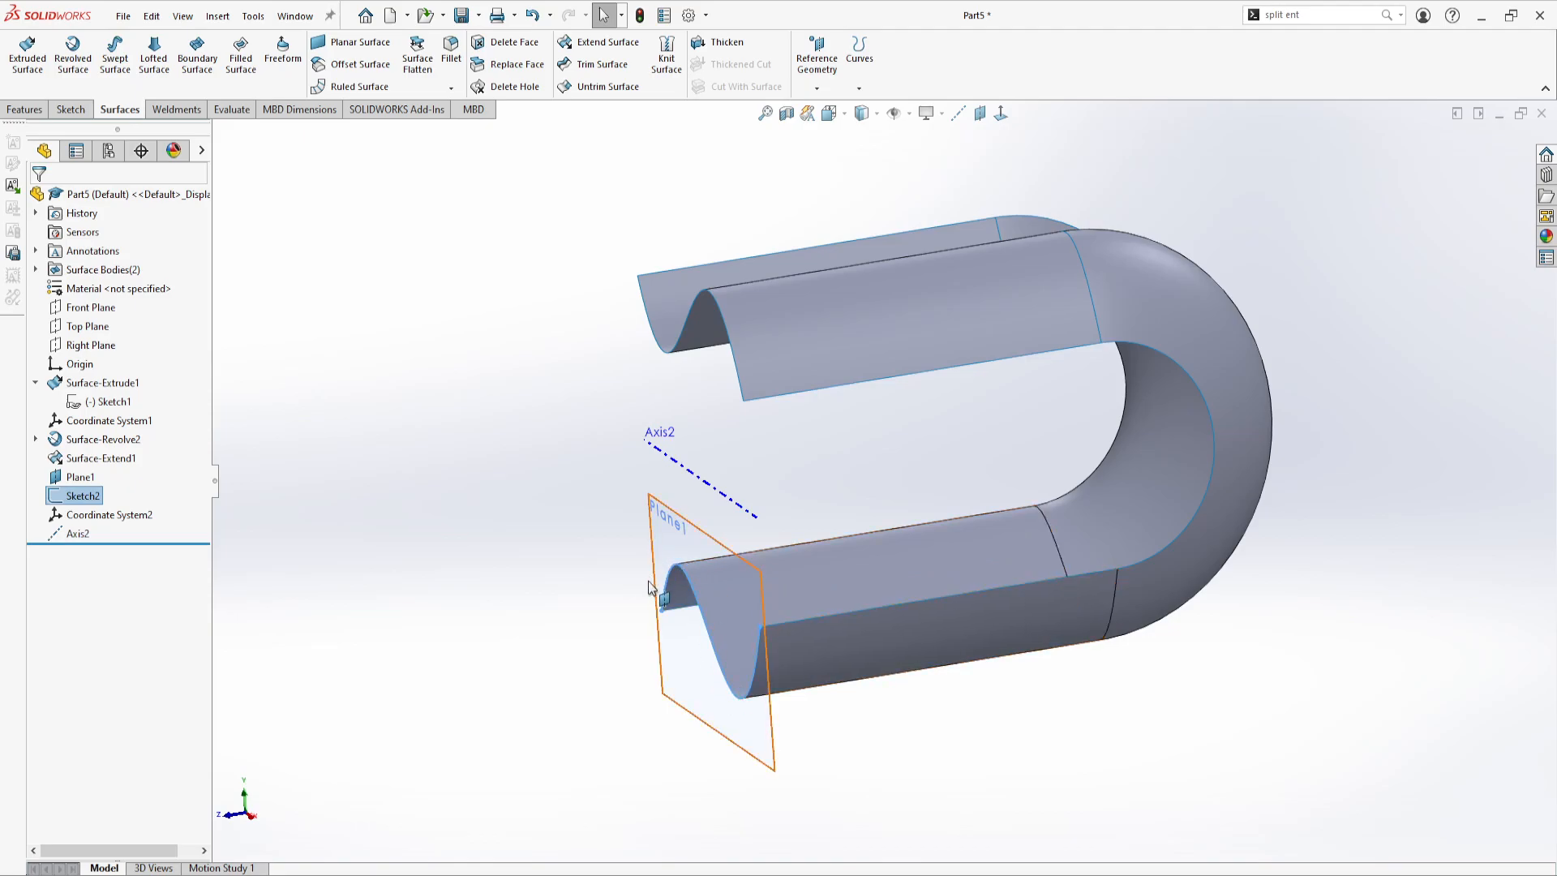
left_click(75, 55)
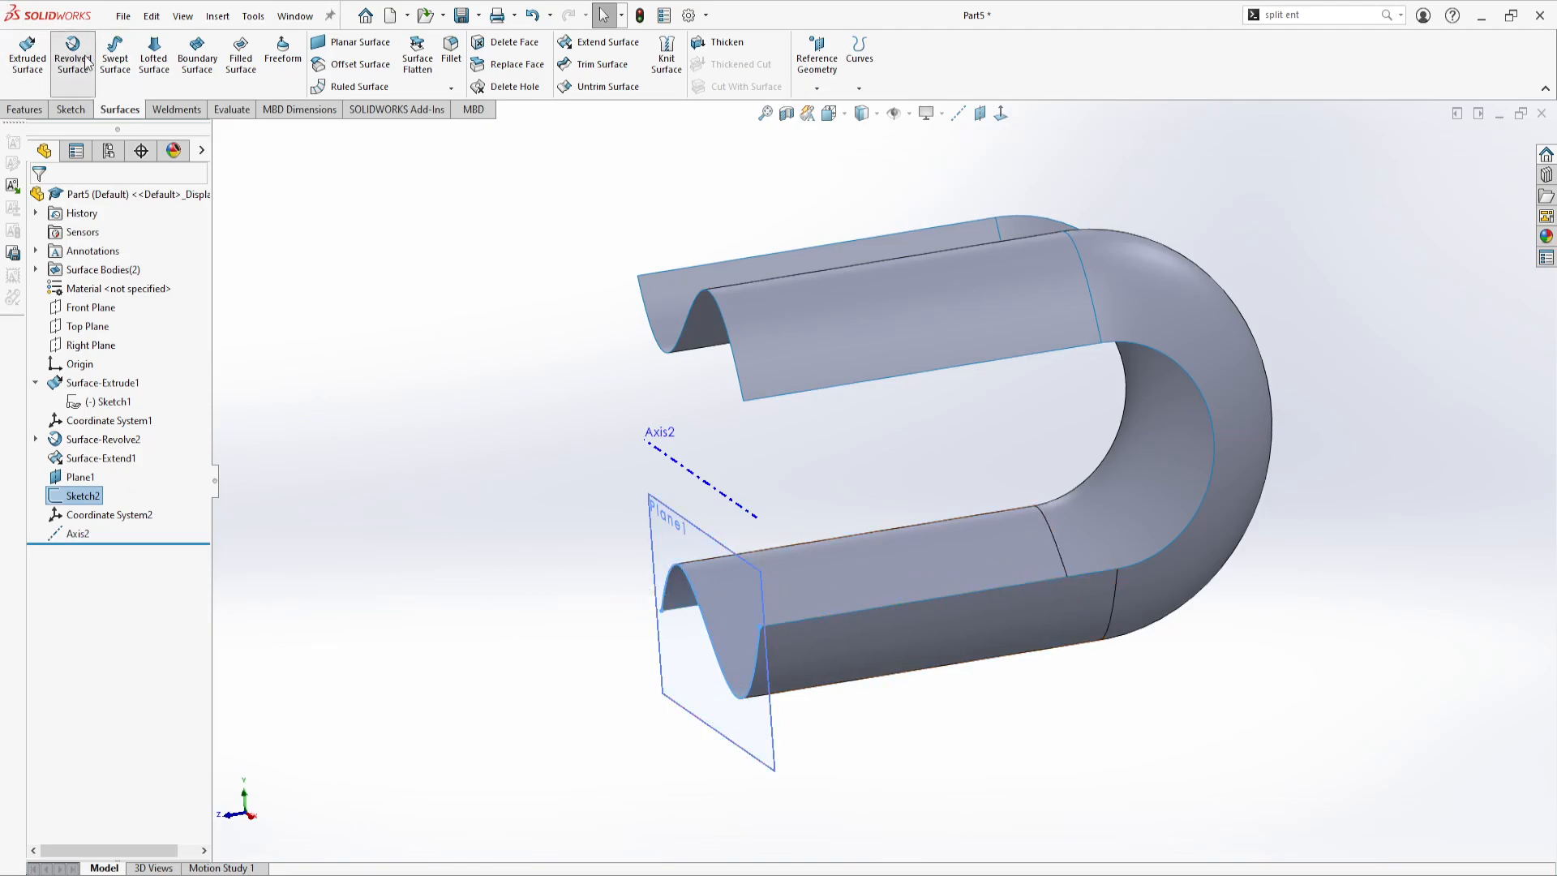
left_click(677, 469)
middle_click_drag(678, 469, 471, 427)
double_click(108, 332)
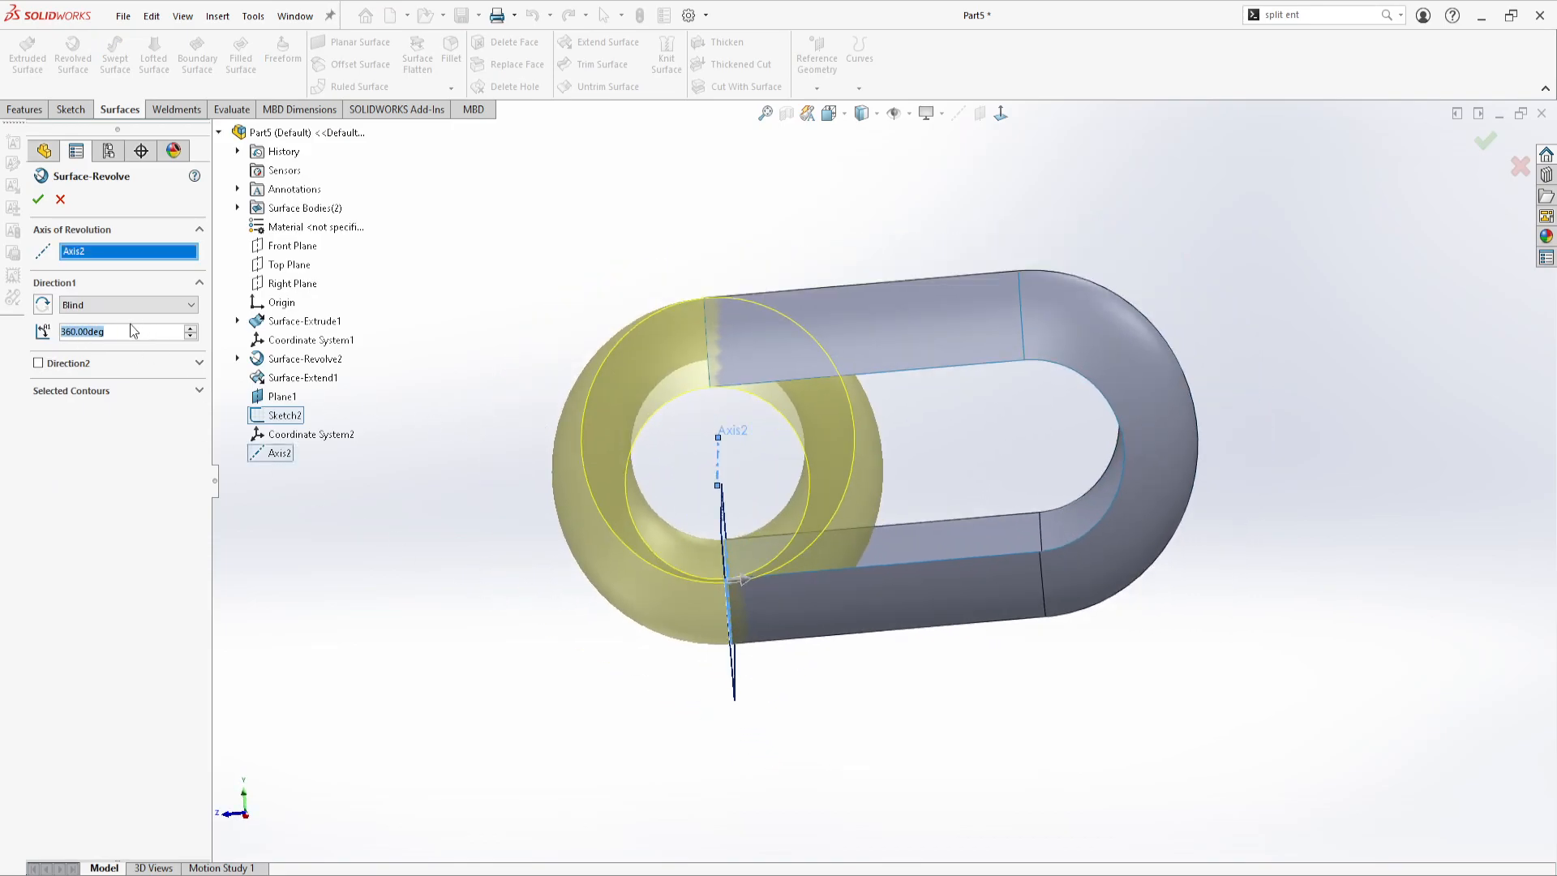
type("180")
key("Return")
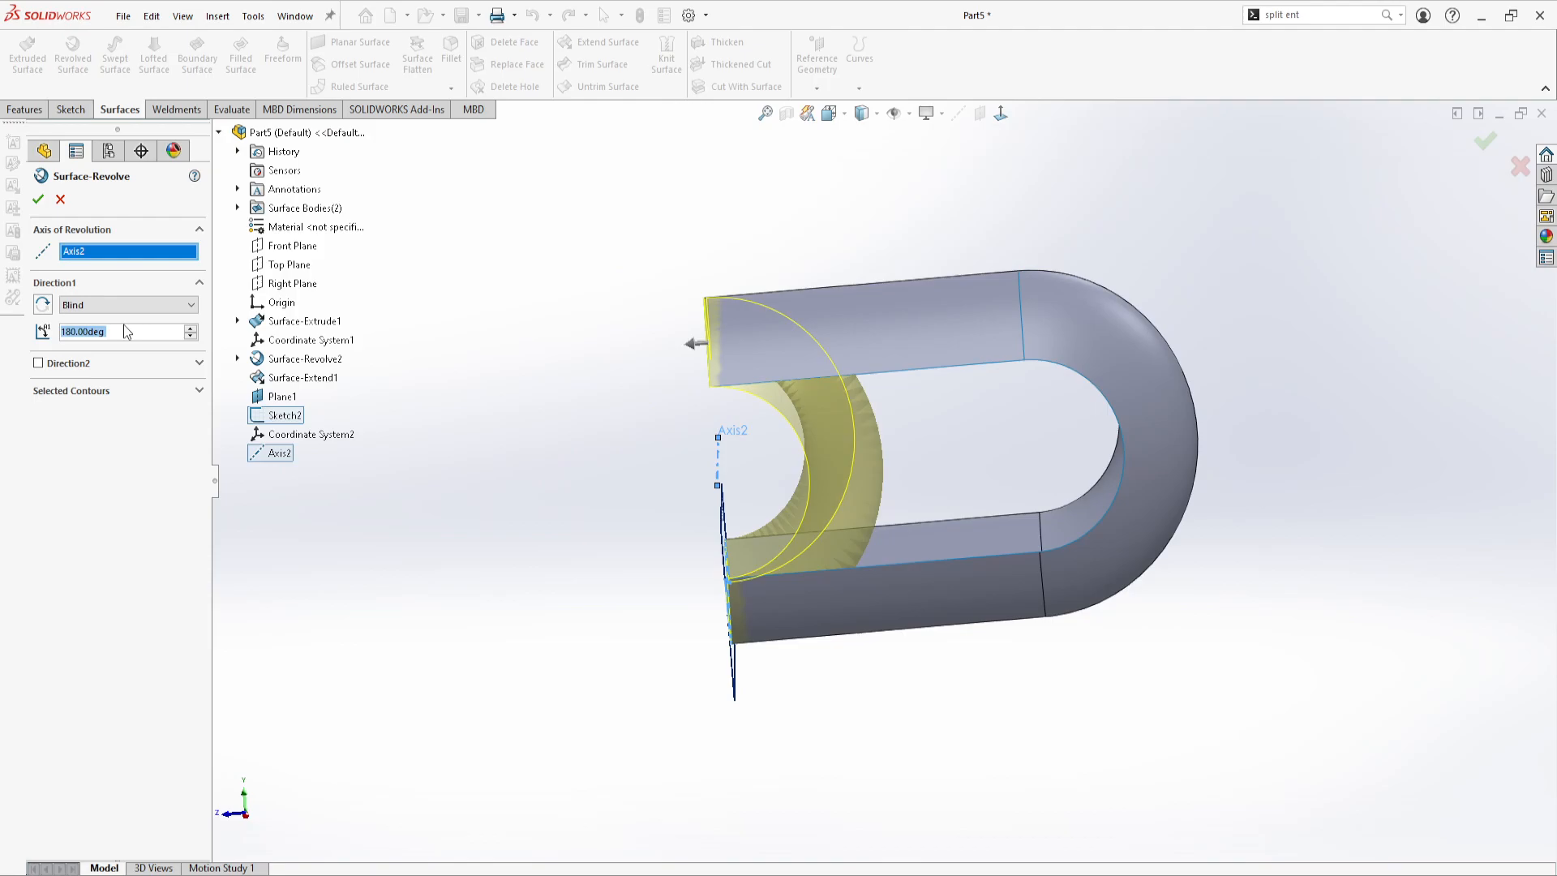
left_click(42, 304)
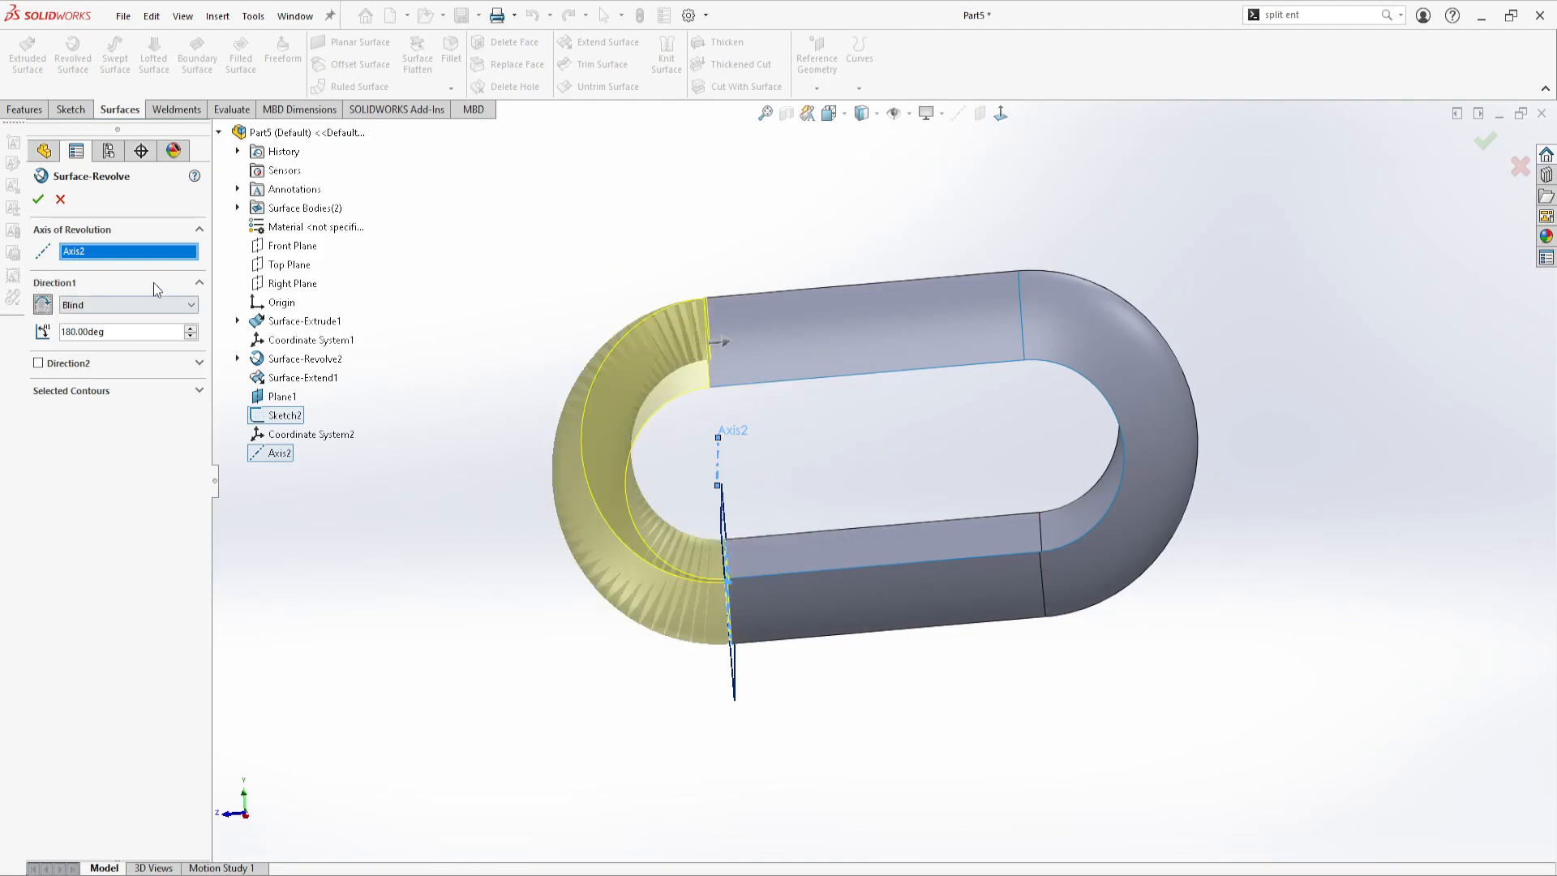
left_click(38, 200)
middle_click_drag(671, 215, 397, 541)
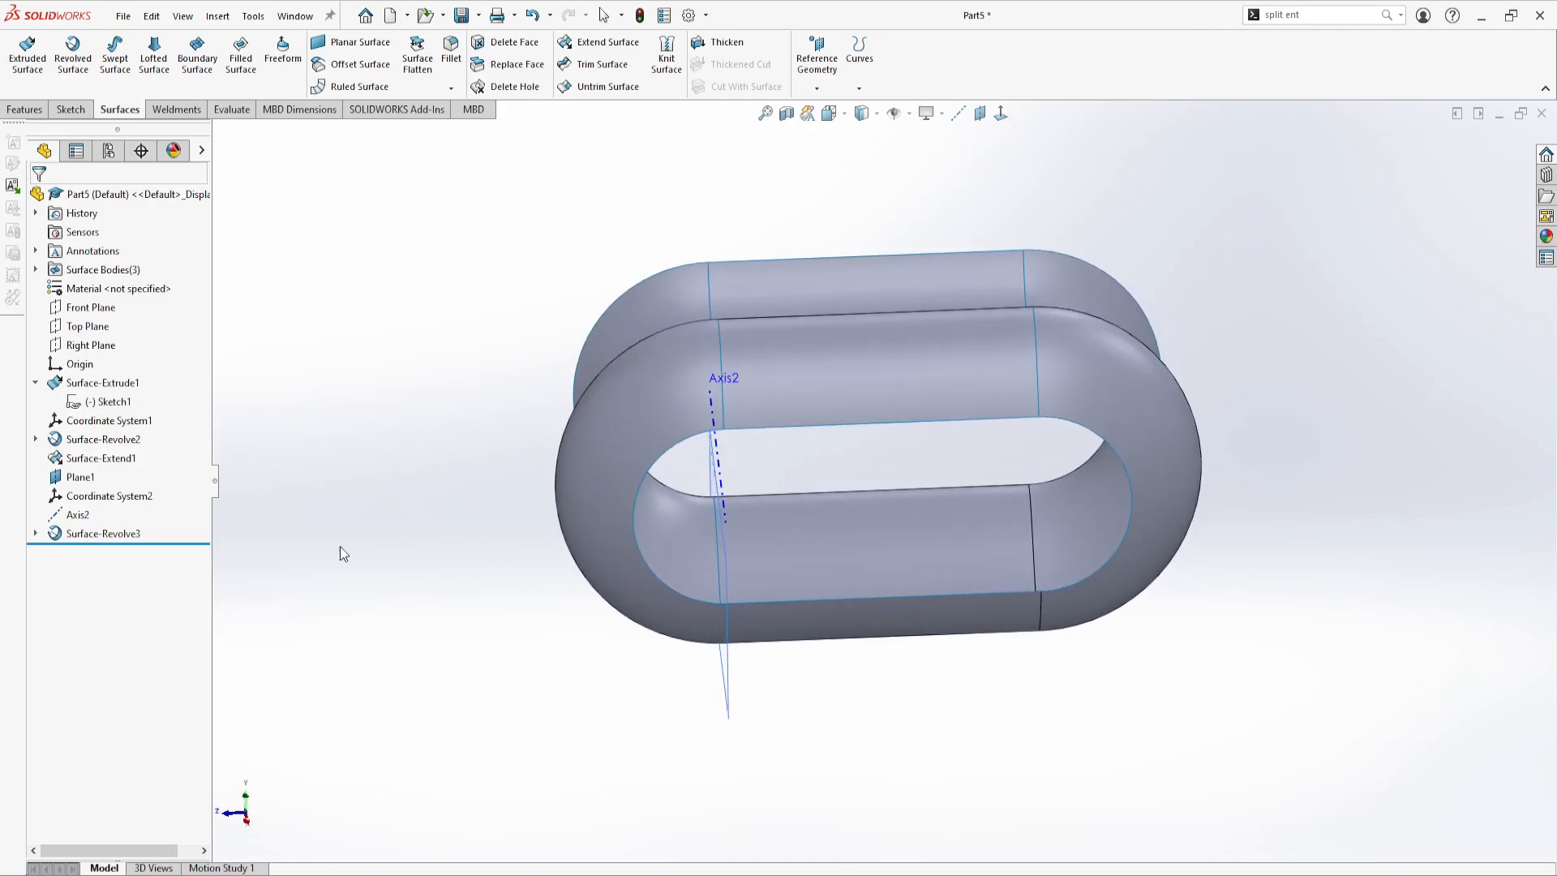
Hide the reference axis Axis2 and the reference plane Plane1
left_click(78, 514)
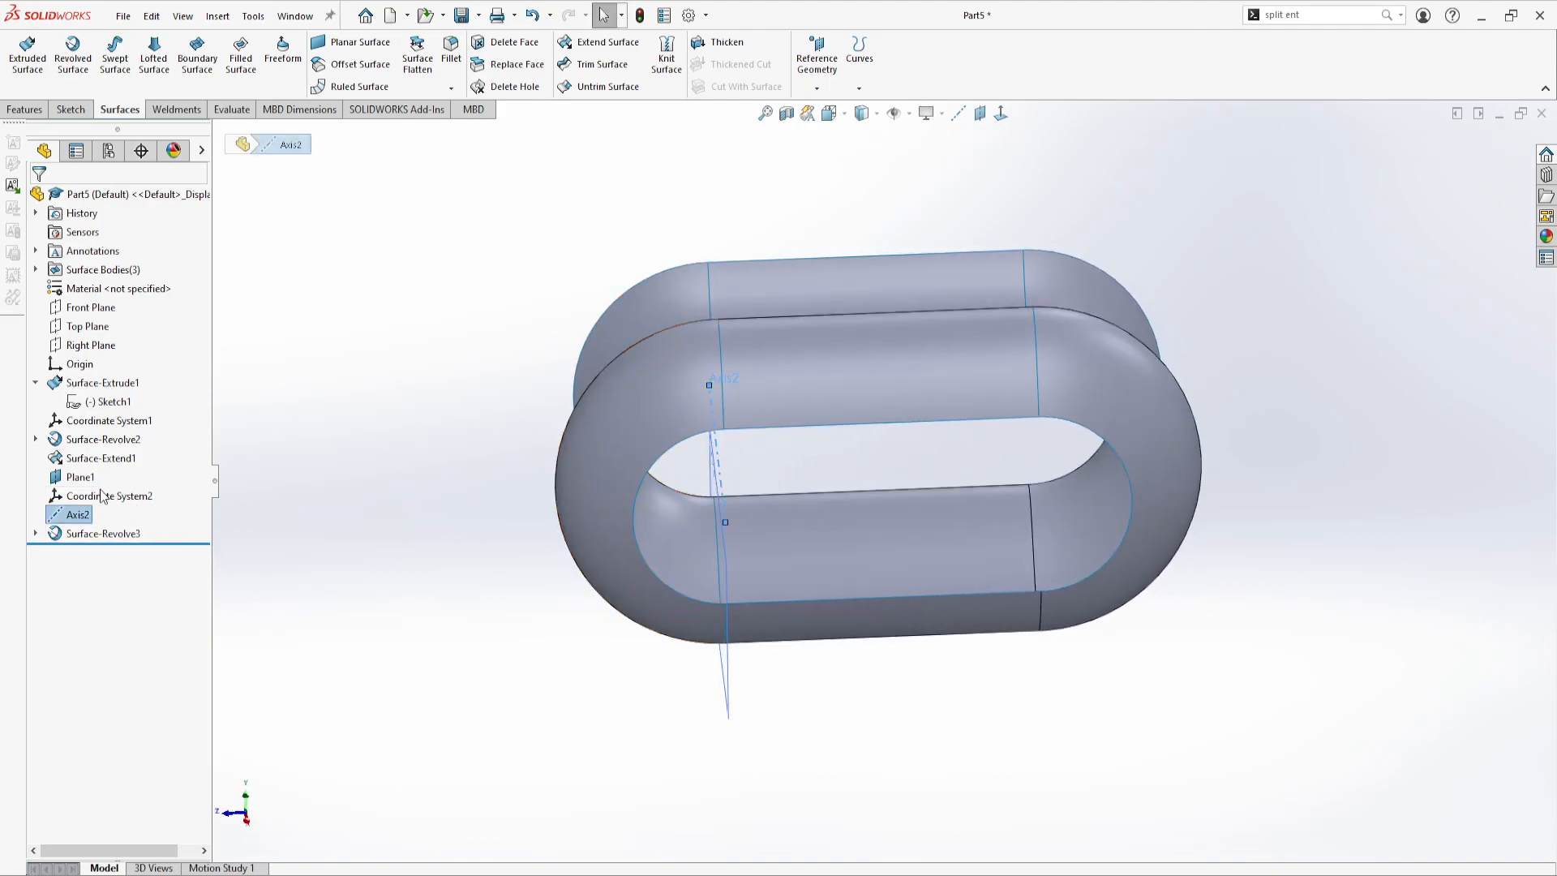
left_click(547, 322)
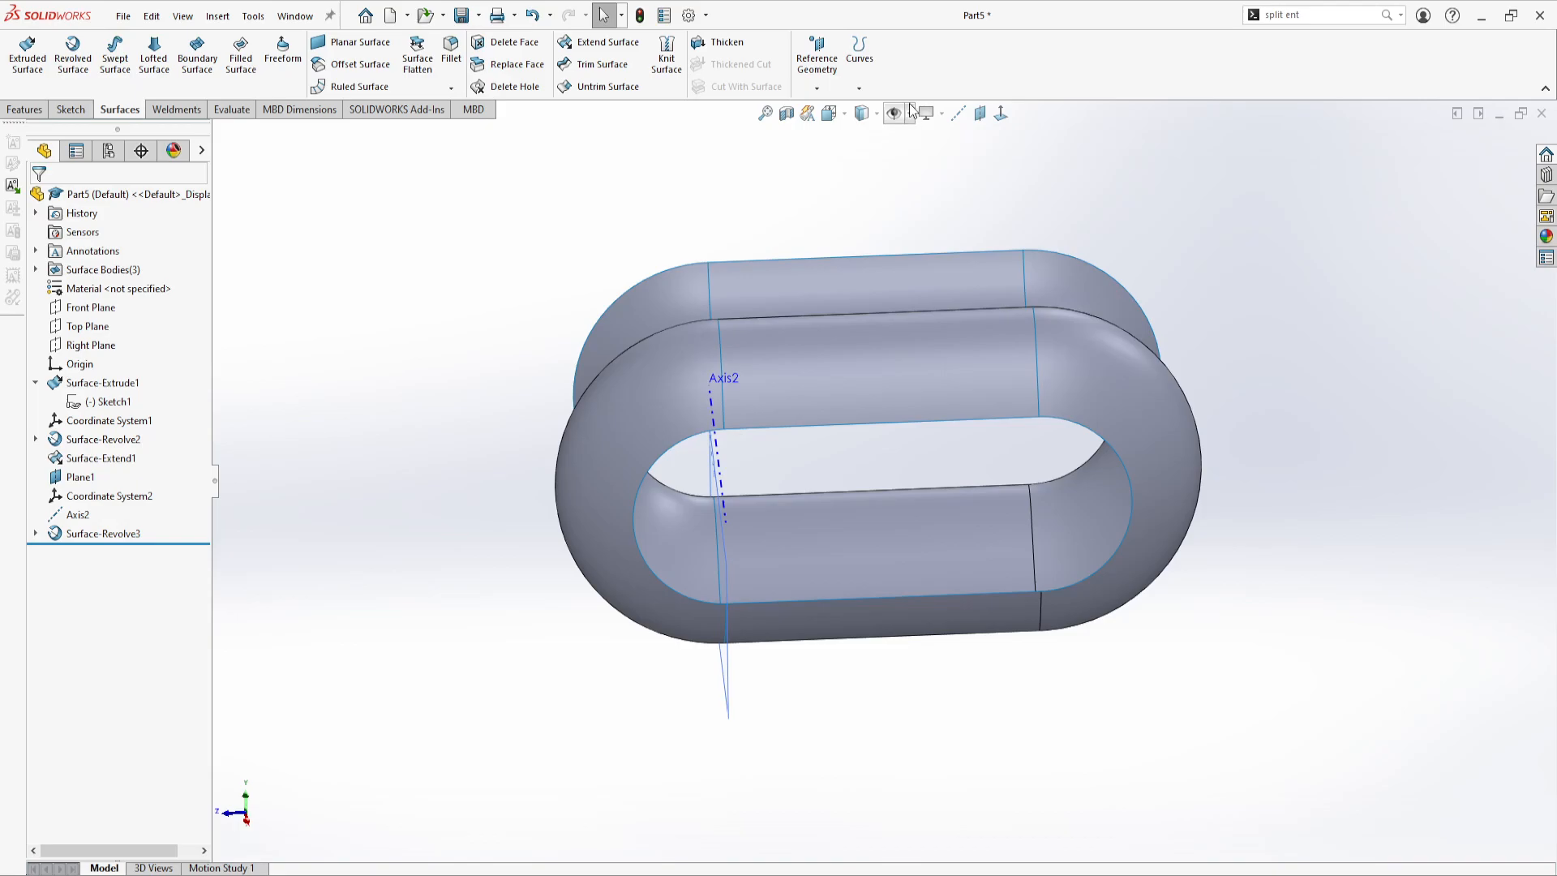
left_click(898, 164)
left_click(898, 133)
left_click(898, 134)
left_click(889, 167)
left_click(78, 516)
left_click(92, 477)
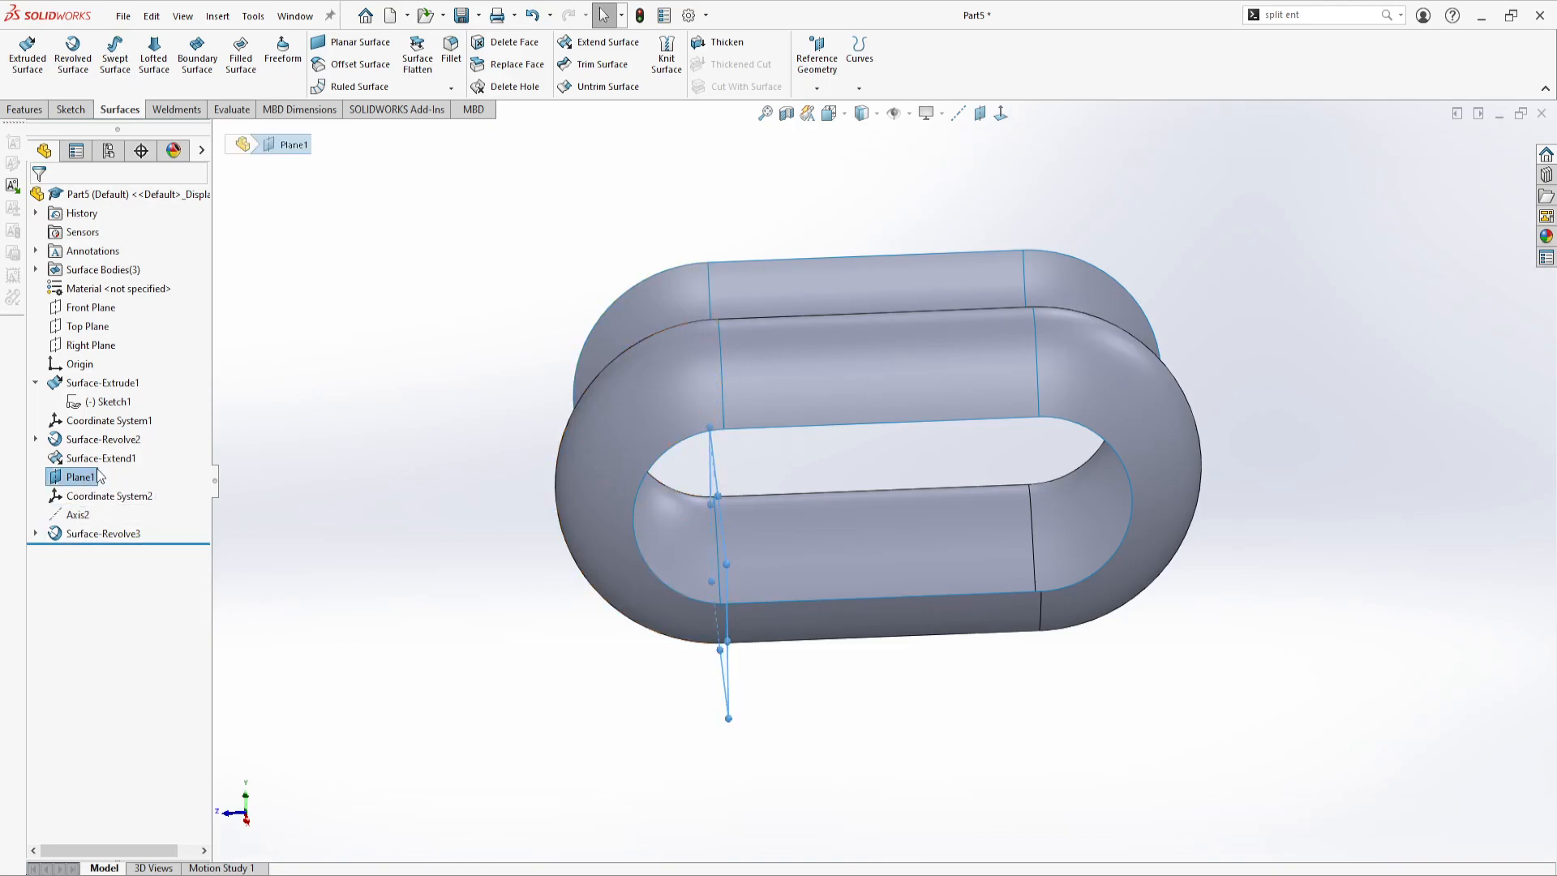
left_click(392, 402)
middle_click_drag(487, 345, 605, 495)
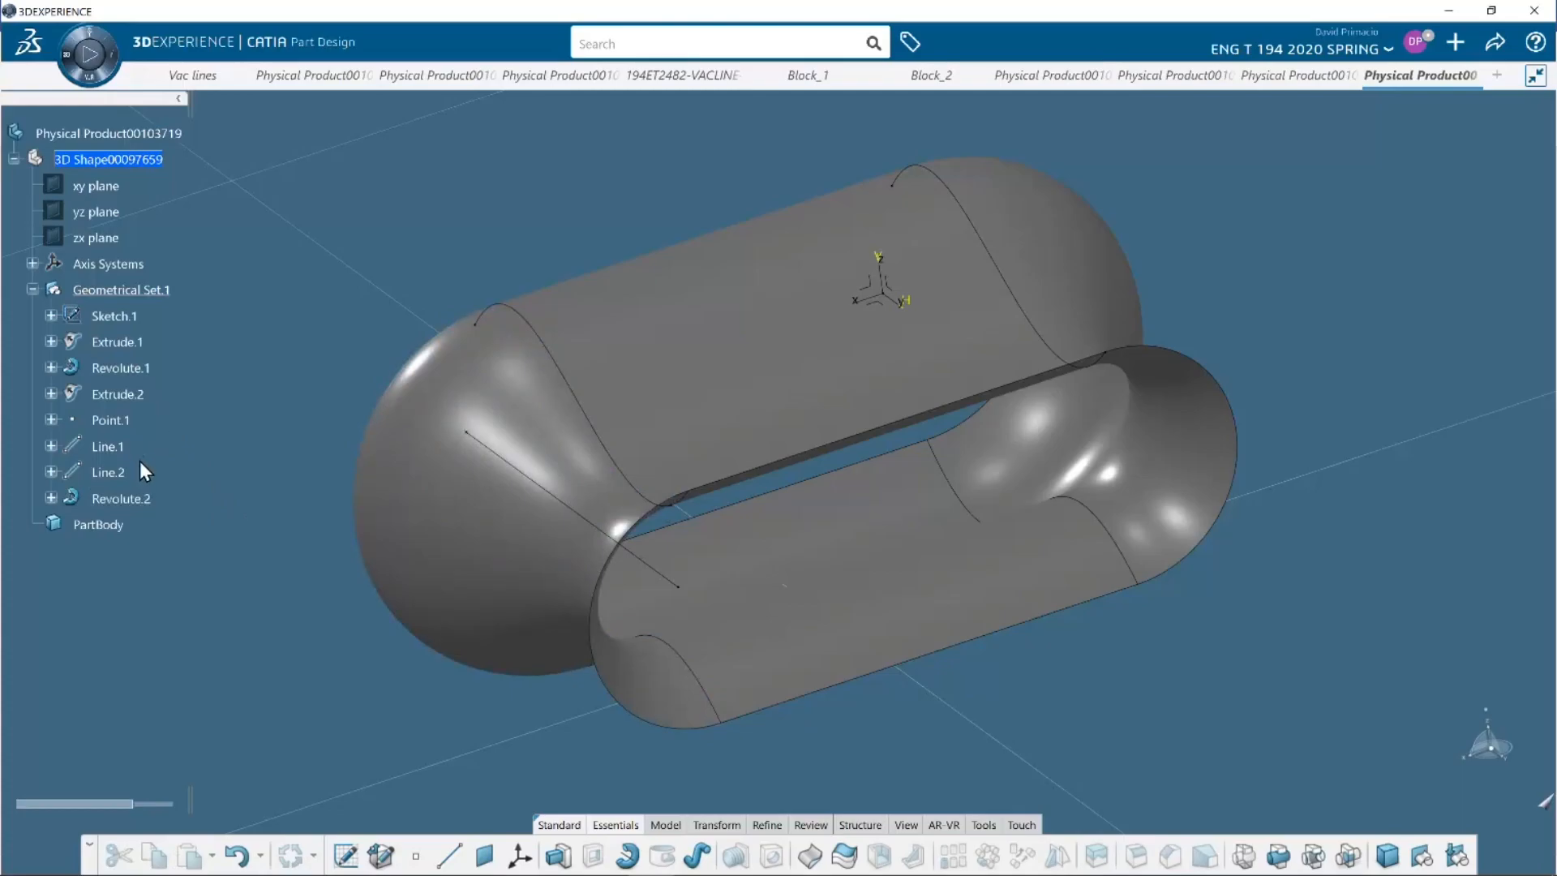
In CATIA, change to Generative Wireframe & Surface and start a Join of Revolute.2, Extrude.2, Revolute.1 and Extrude.1
left_click(89, 55)
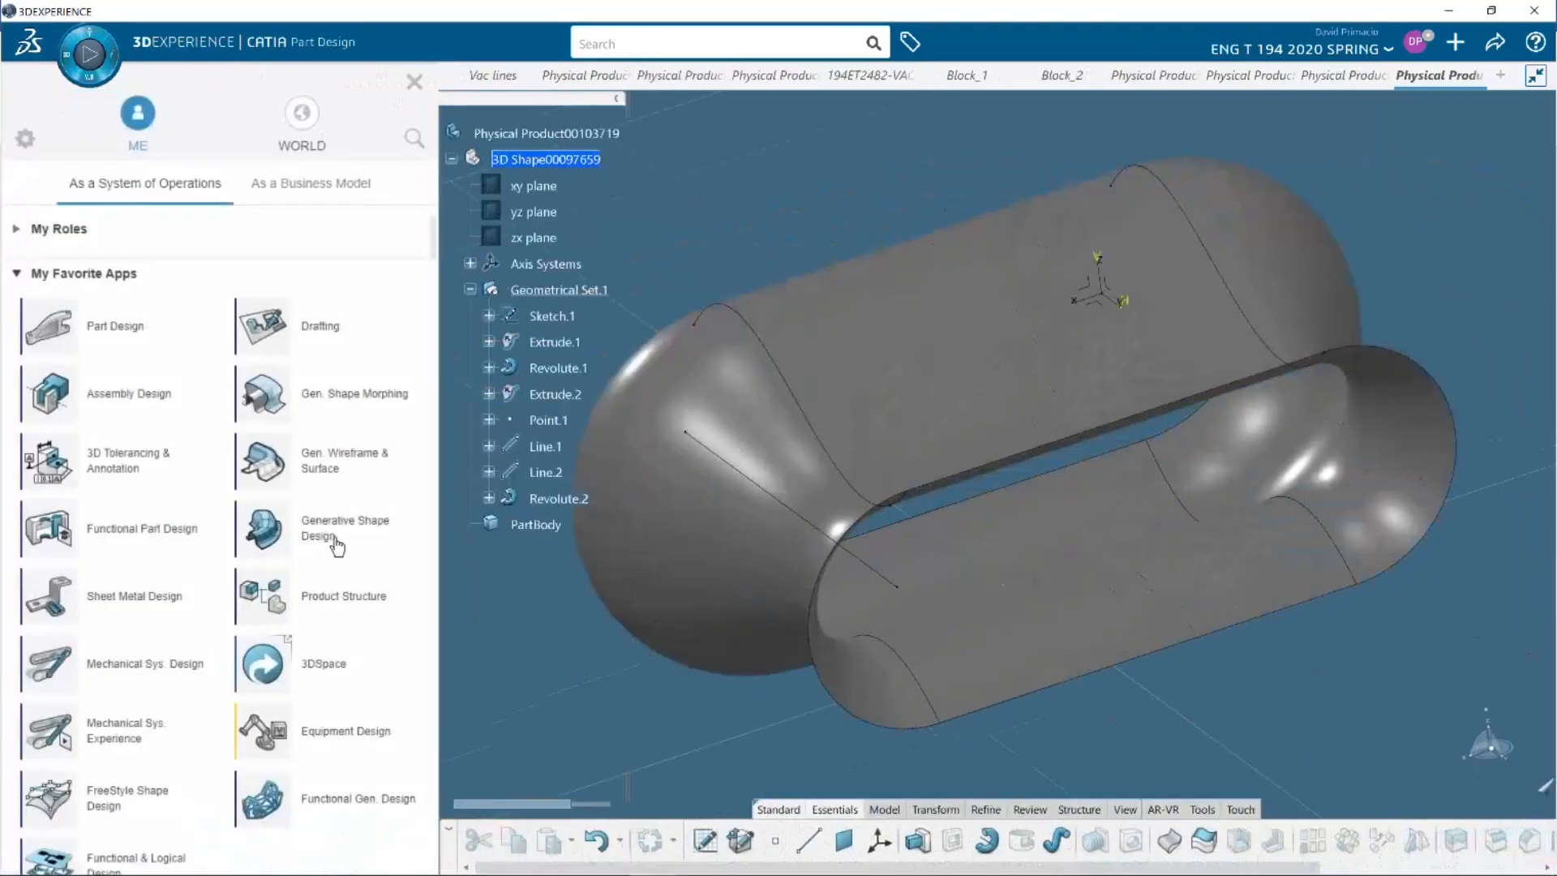
left_click(329, 478)
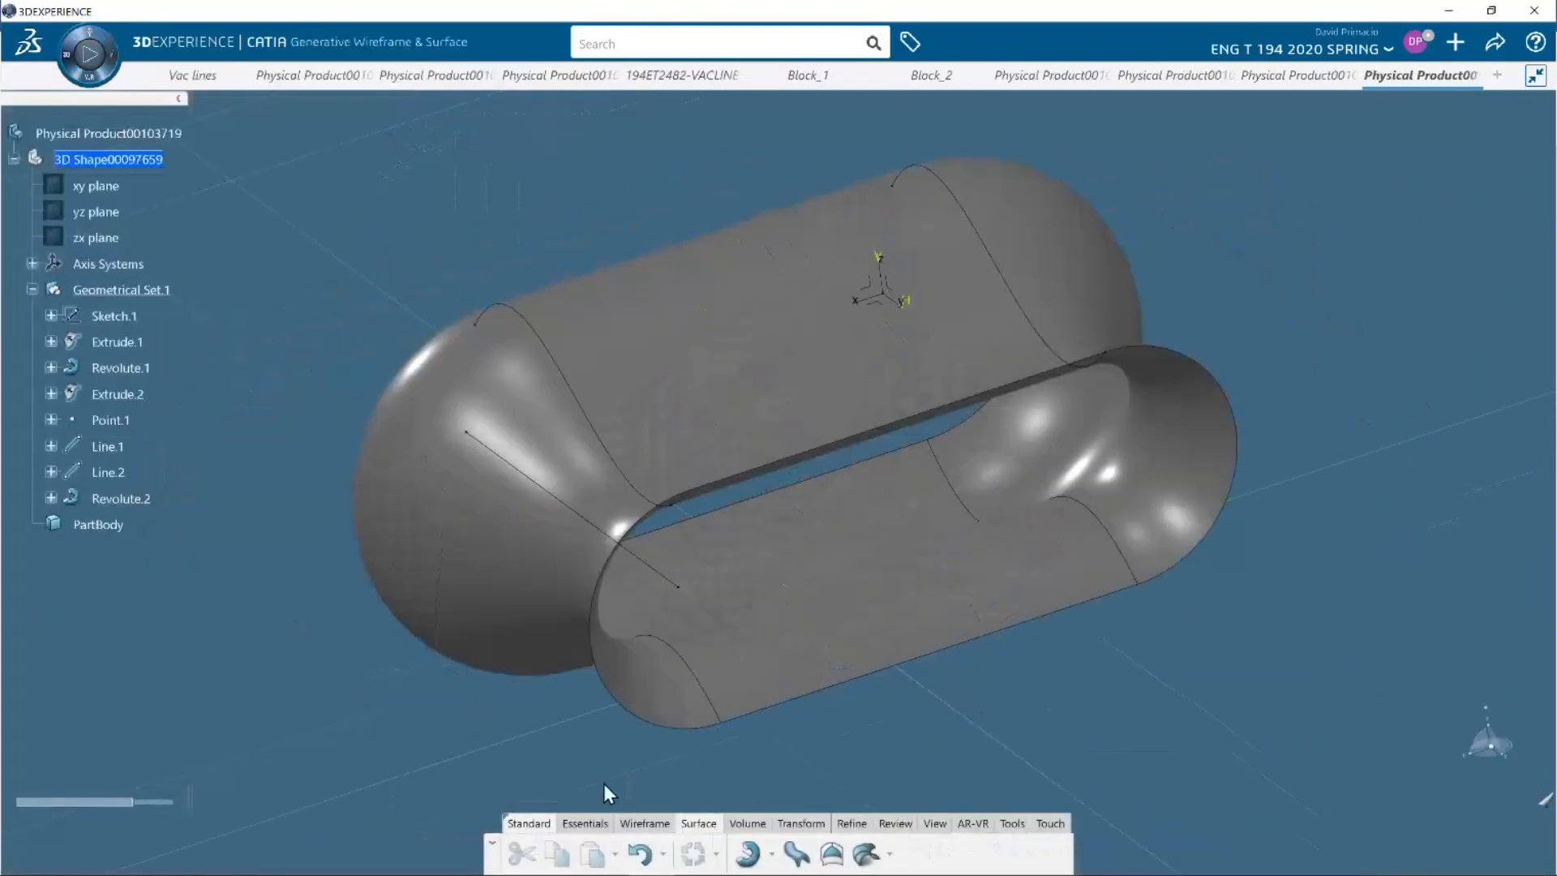
left_click(802, 824)
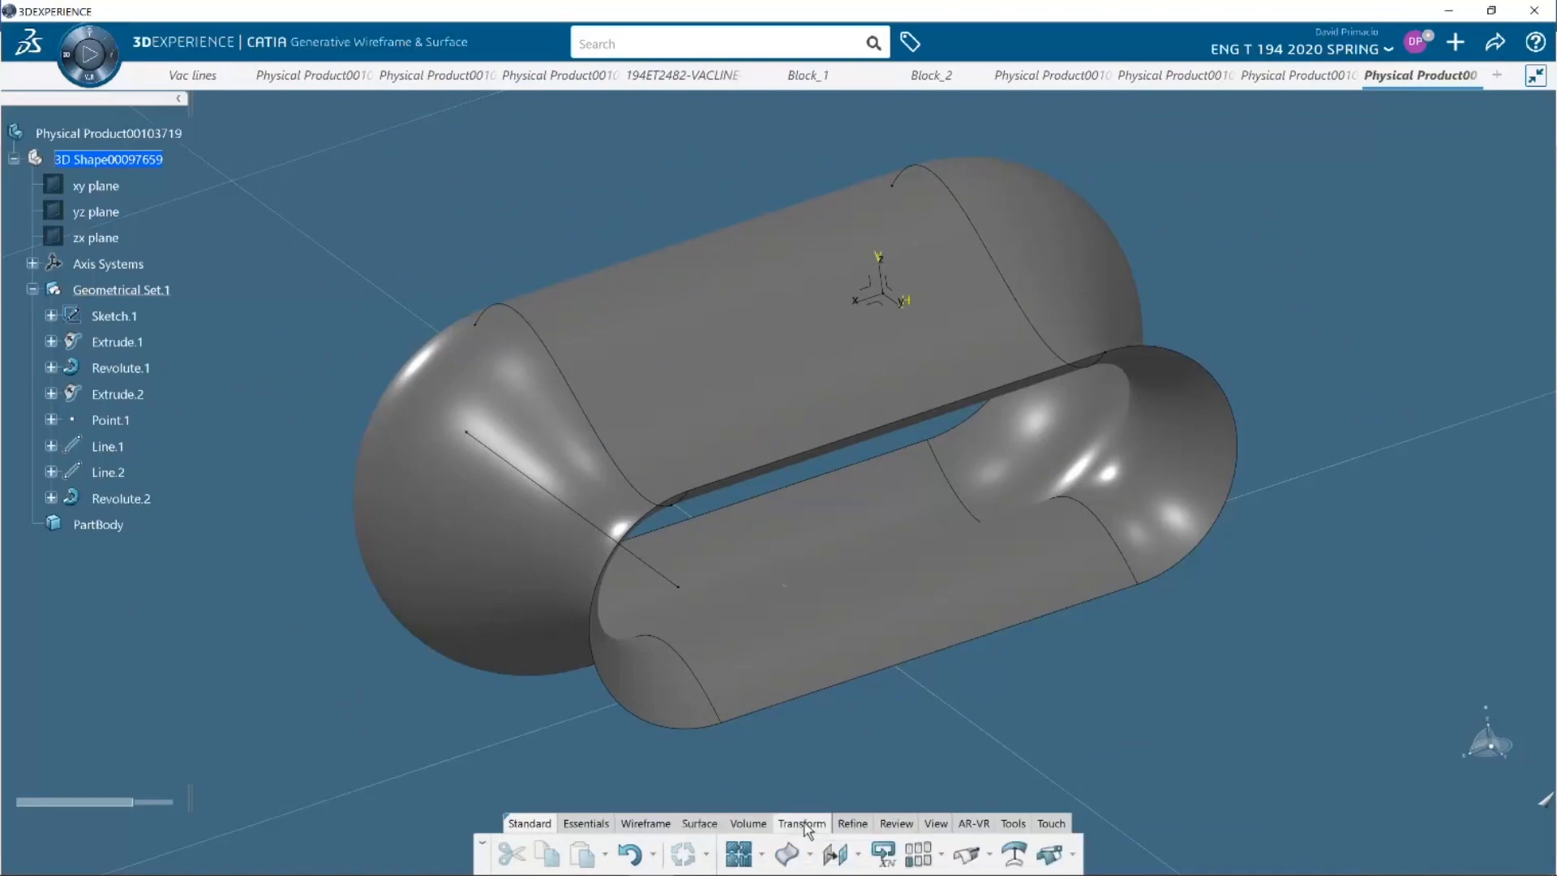
left_click(737, 856)
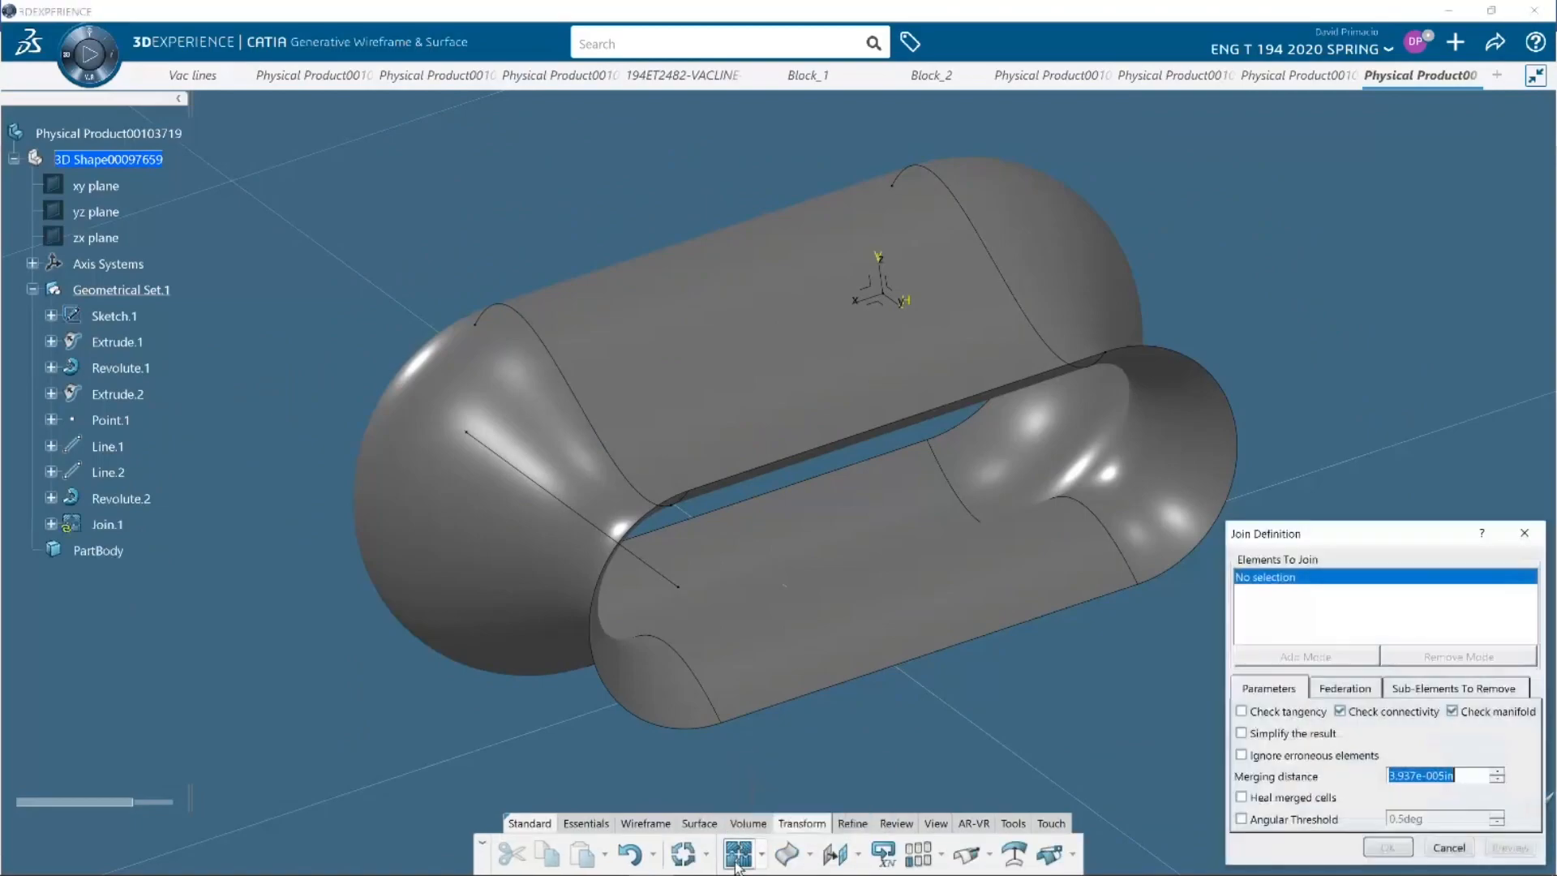
left_click(121, 499)
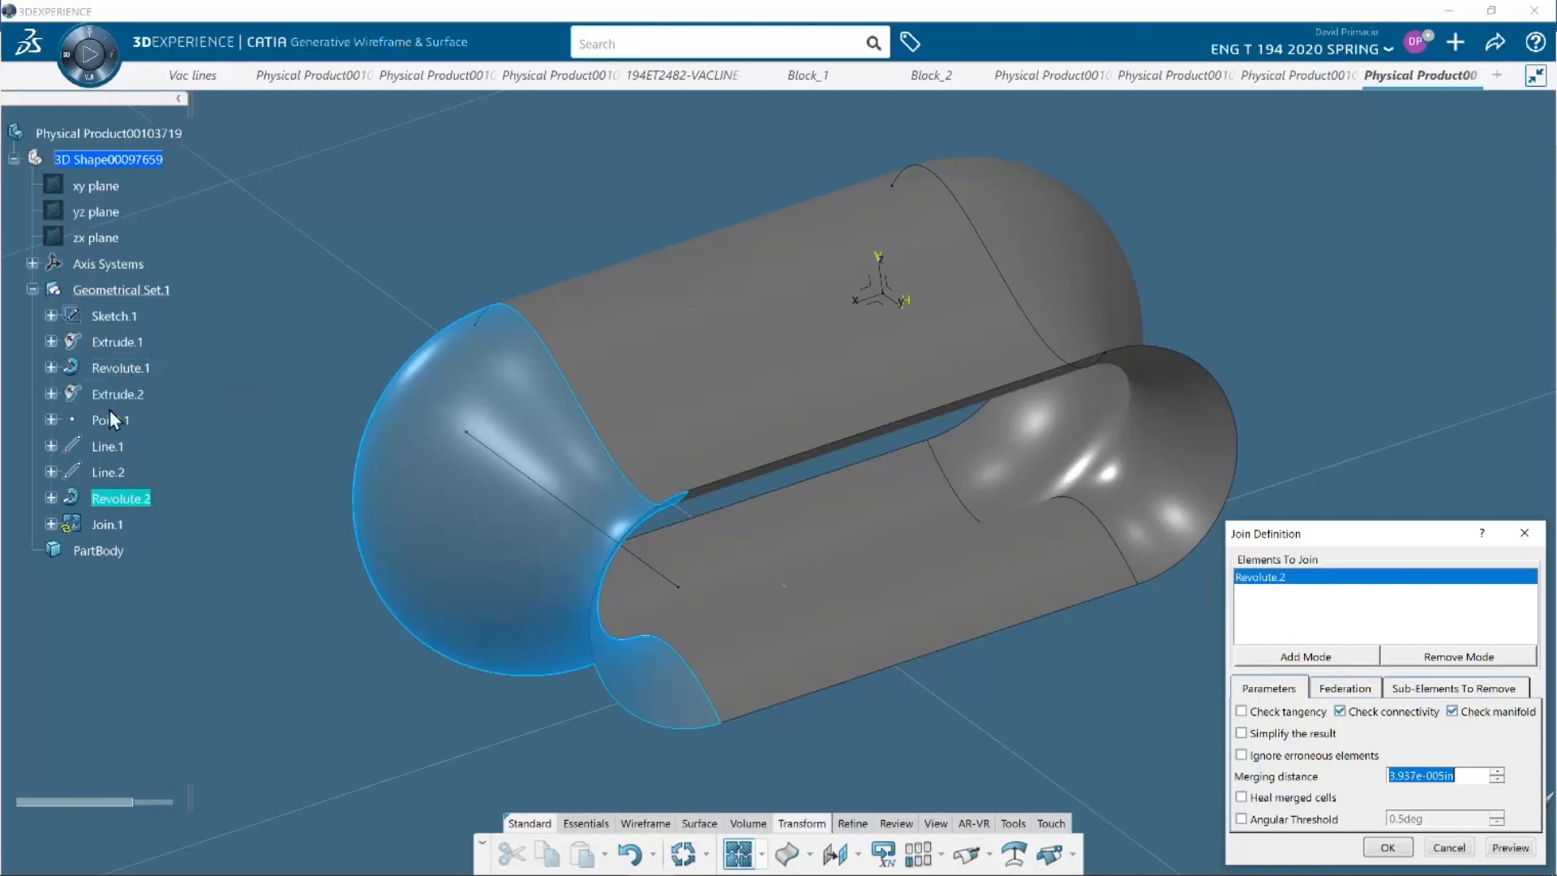
left_click(113, 395)
left_click(117, 369)
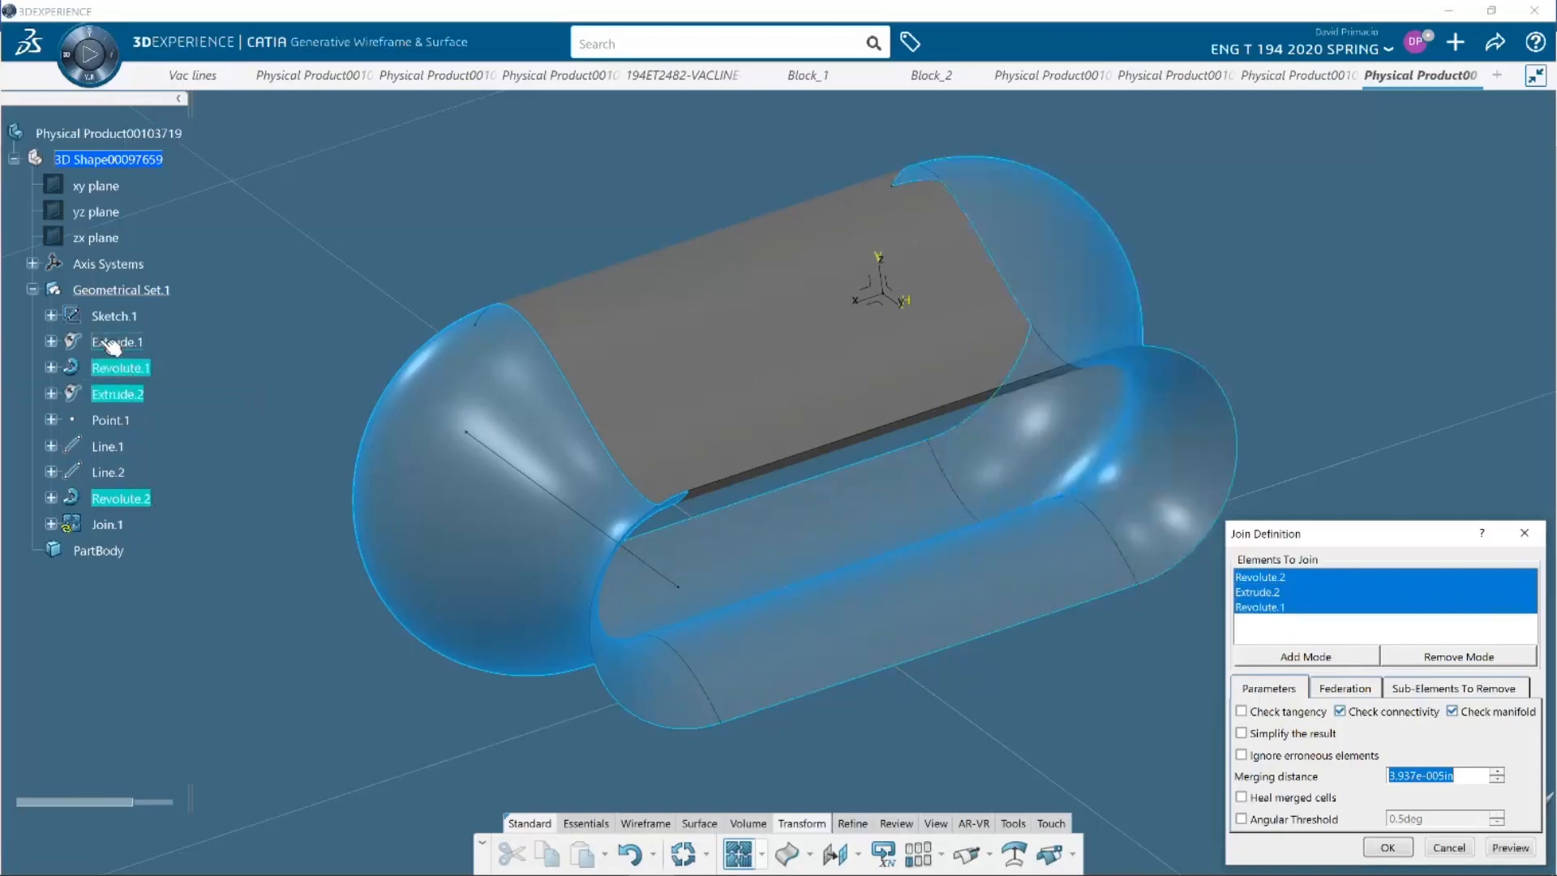
left_click(113, 344)
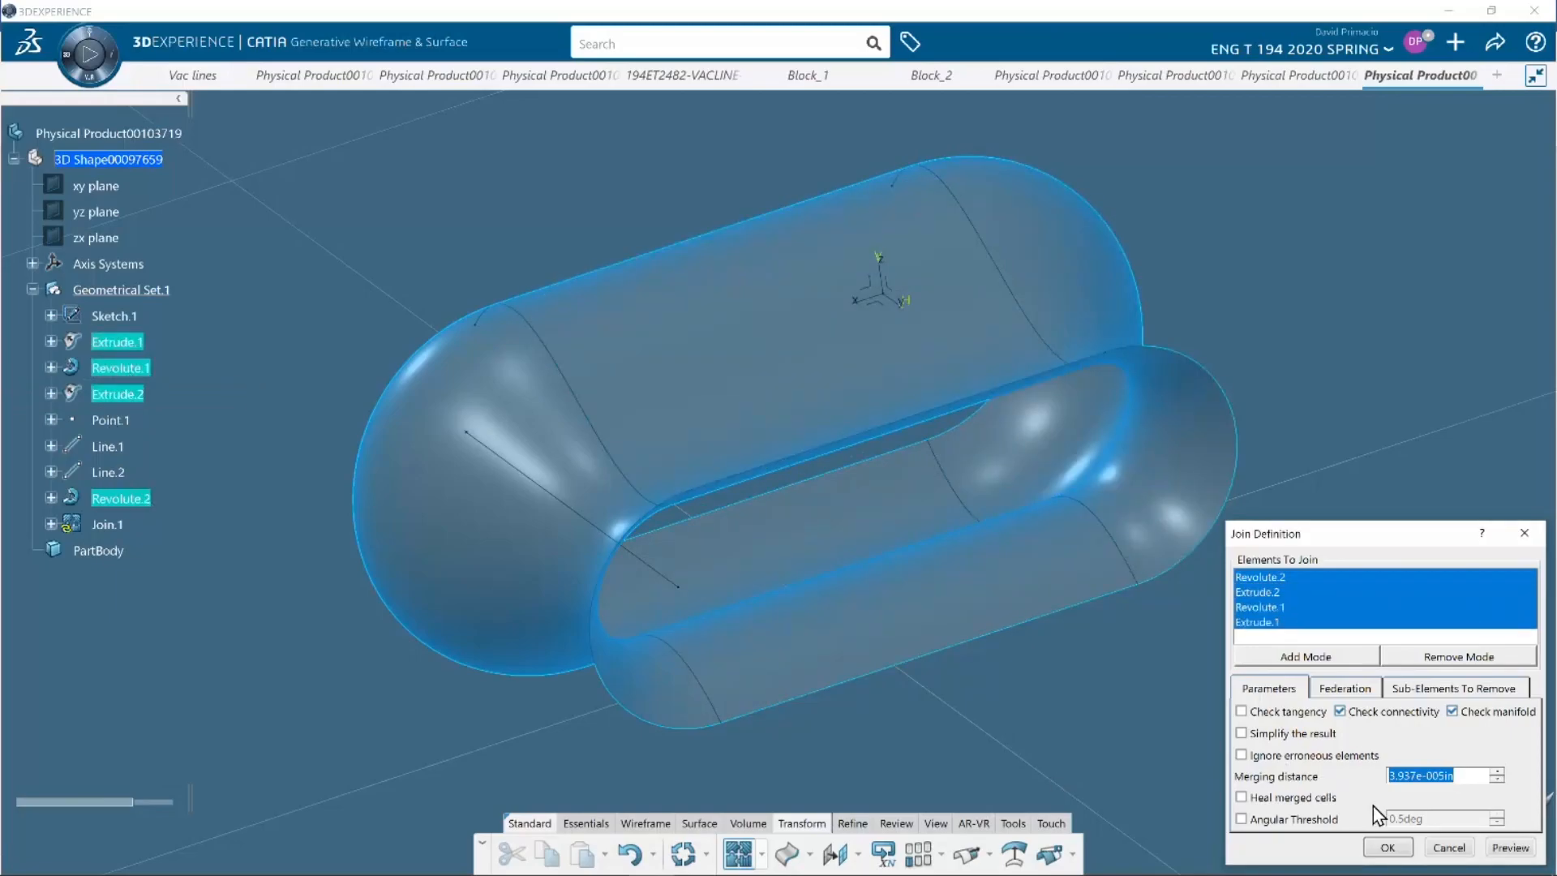
Set the join's federation to All and create the joined surface
left_click(1343, 689)
left_click(1329, 710)
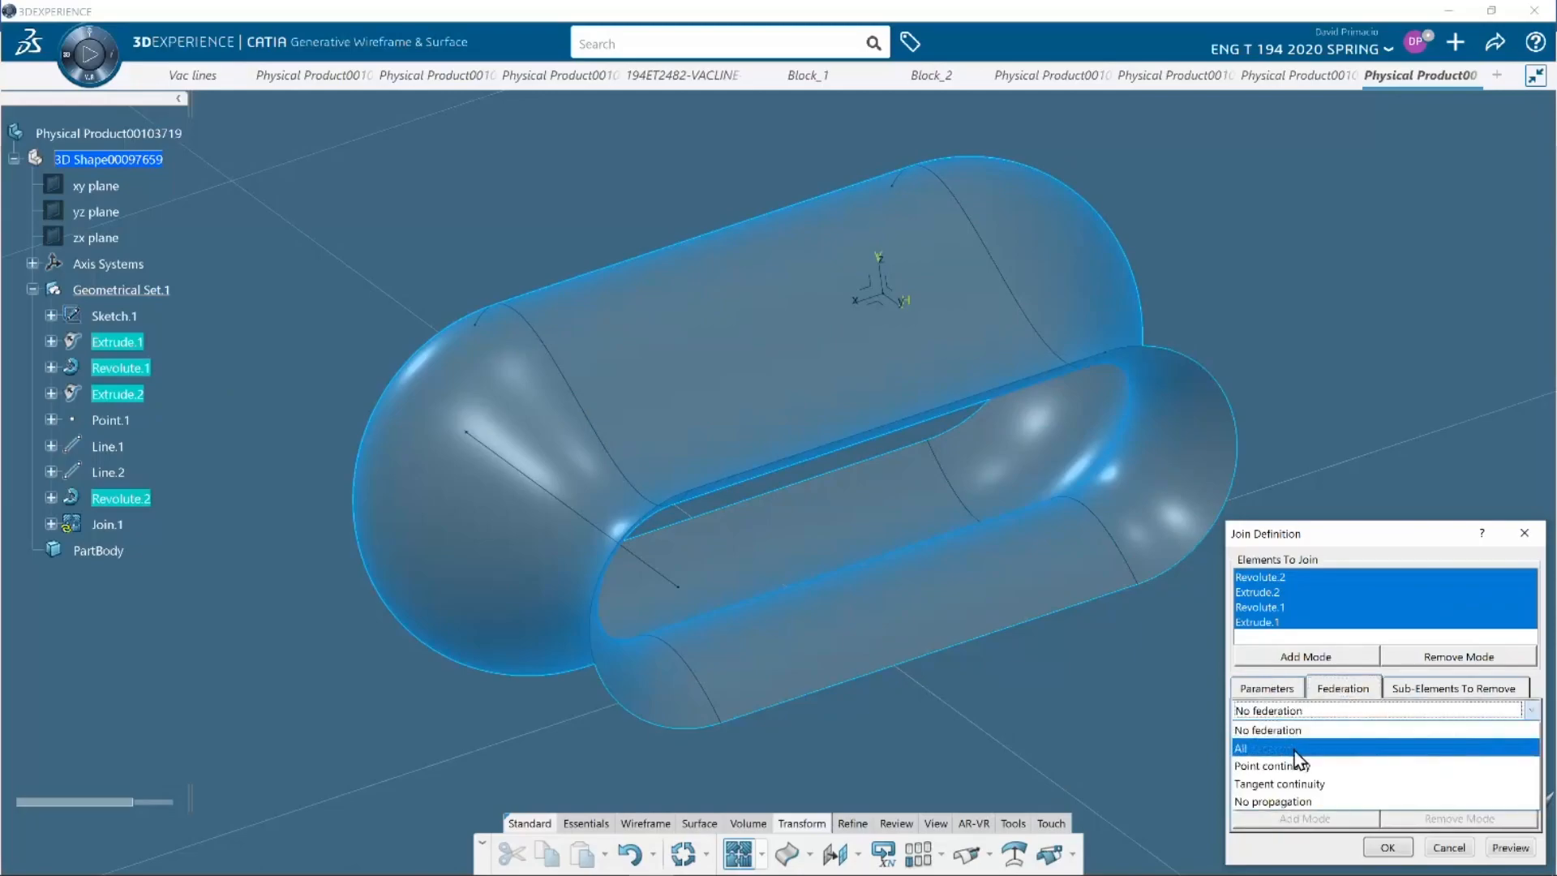
left_click(1294, 748)
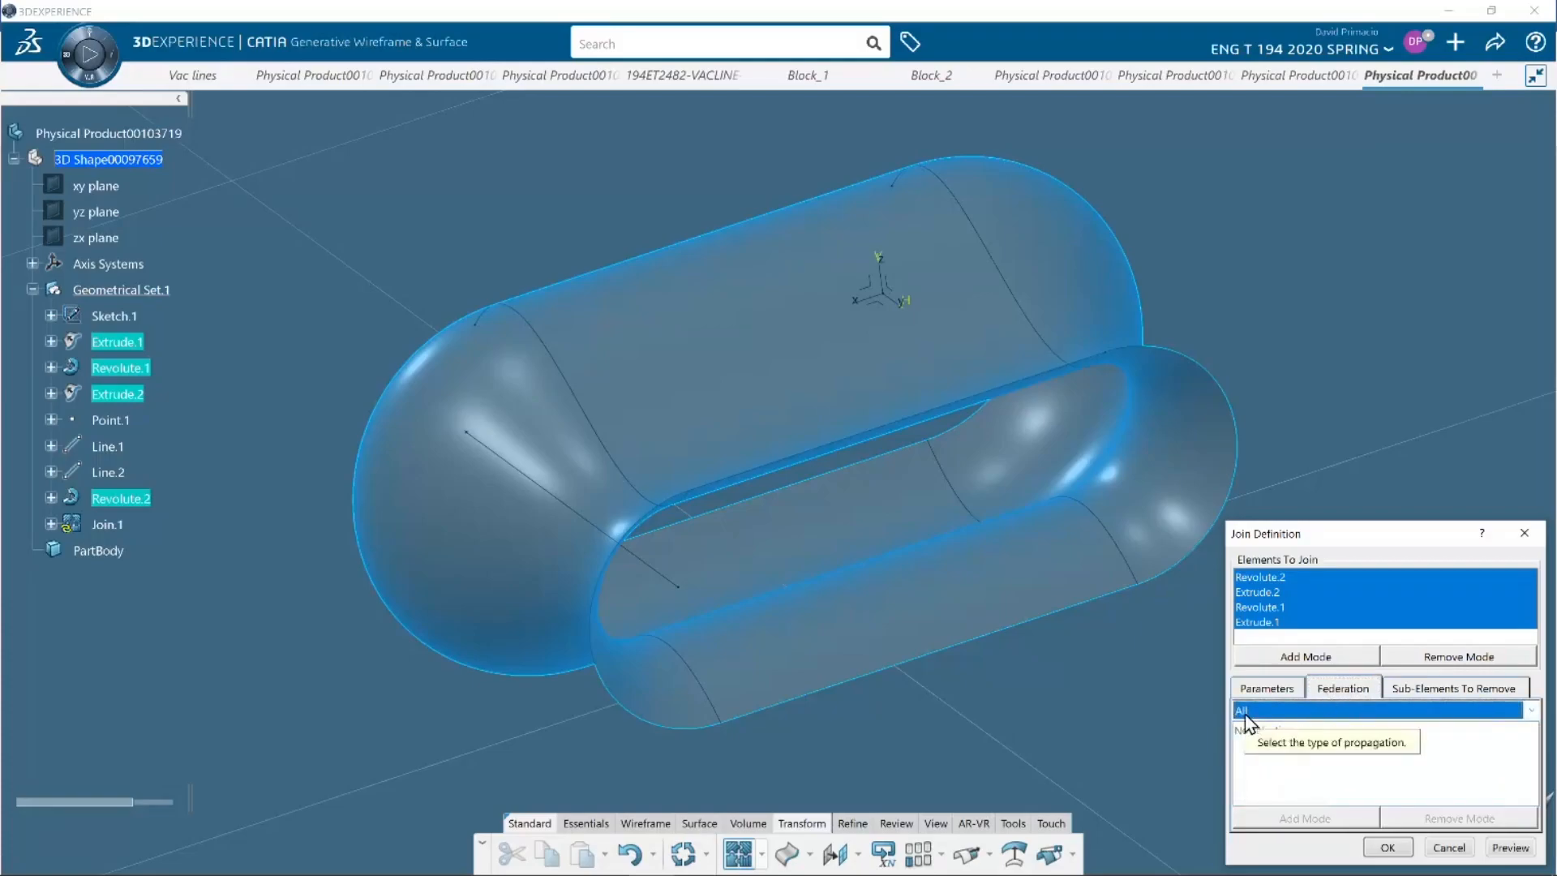
left_click(1374, 848)
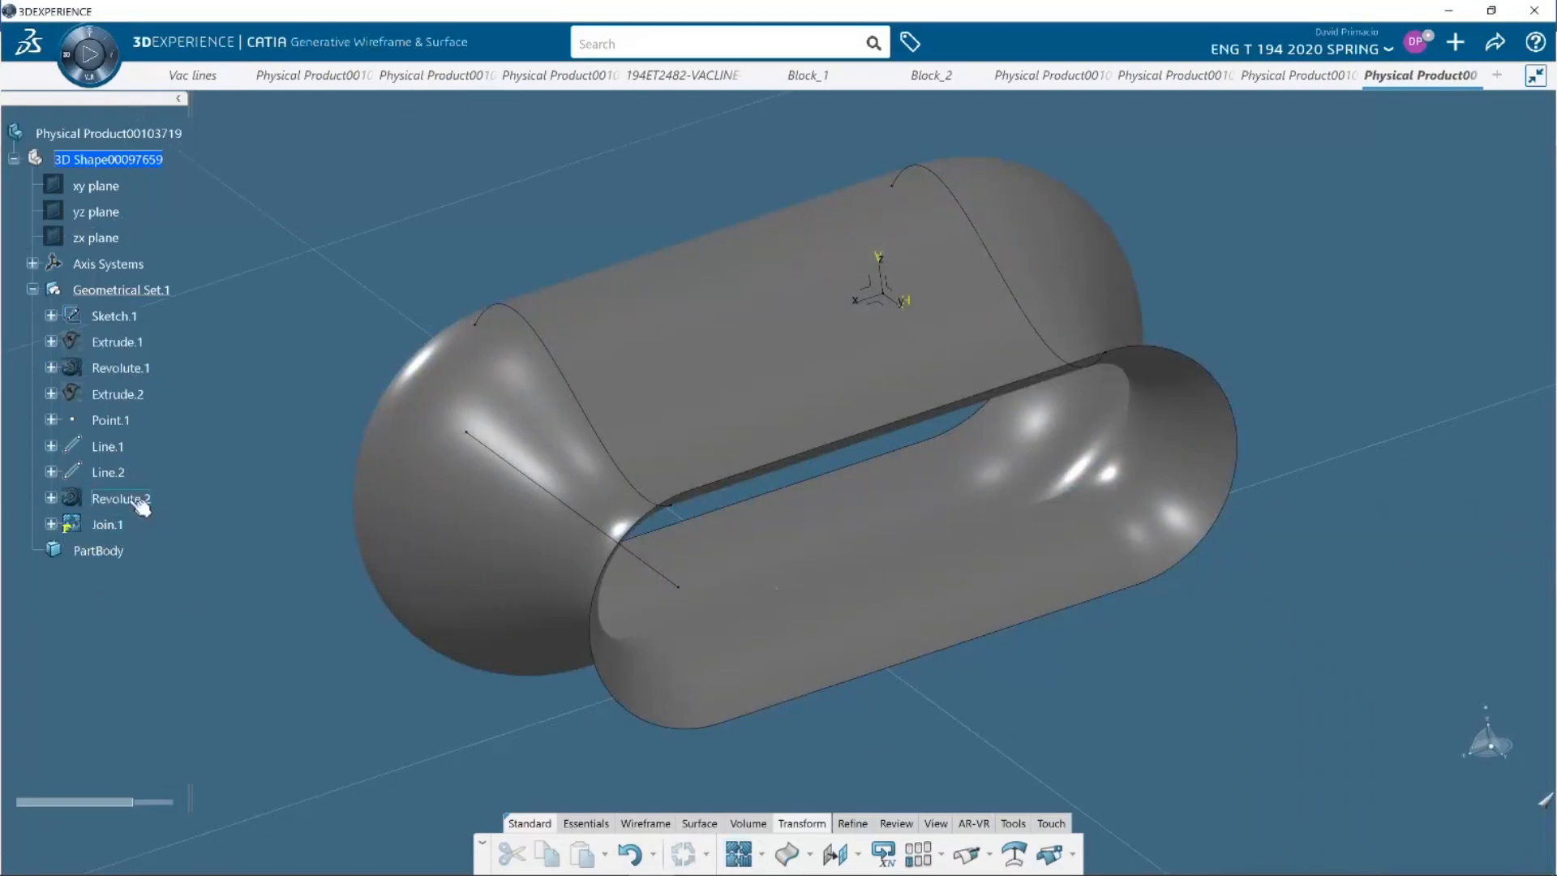
Change to the Part Design app and pause the demo video
left_click(67, 64)
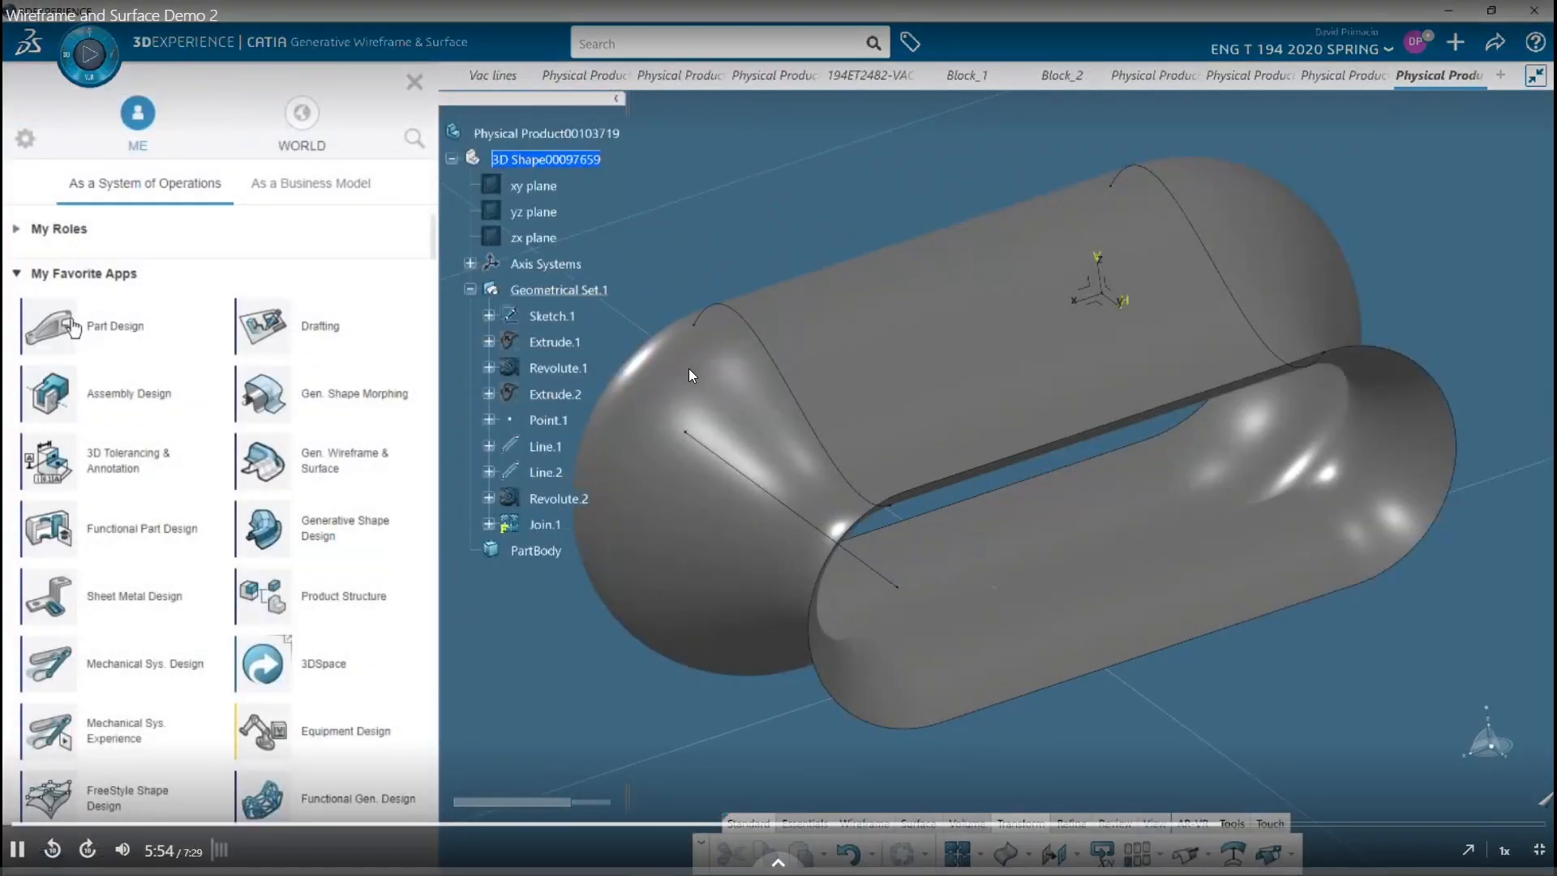
left_click(70, 326)
left_click(714, 450)
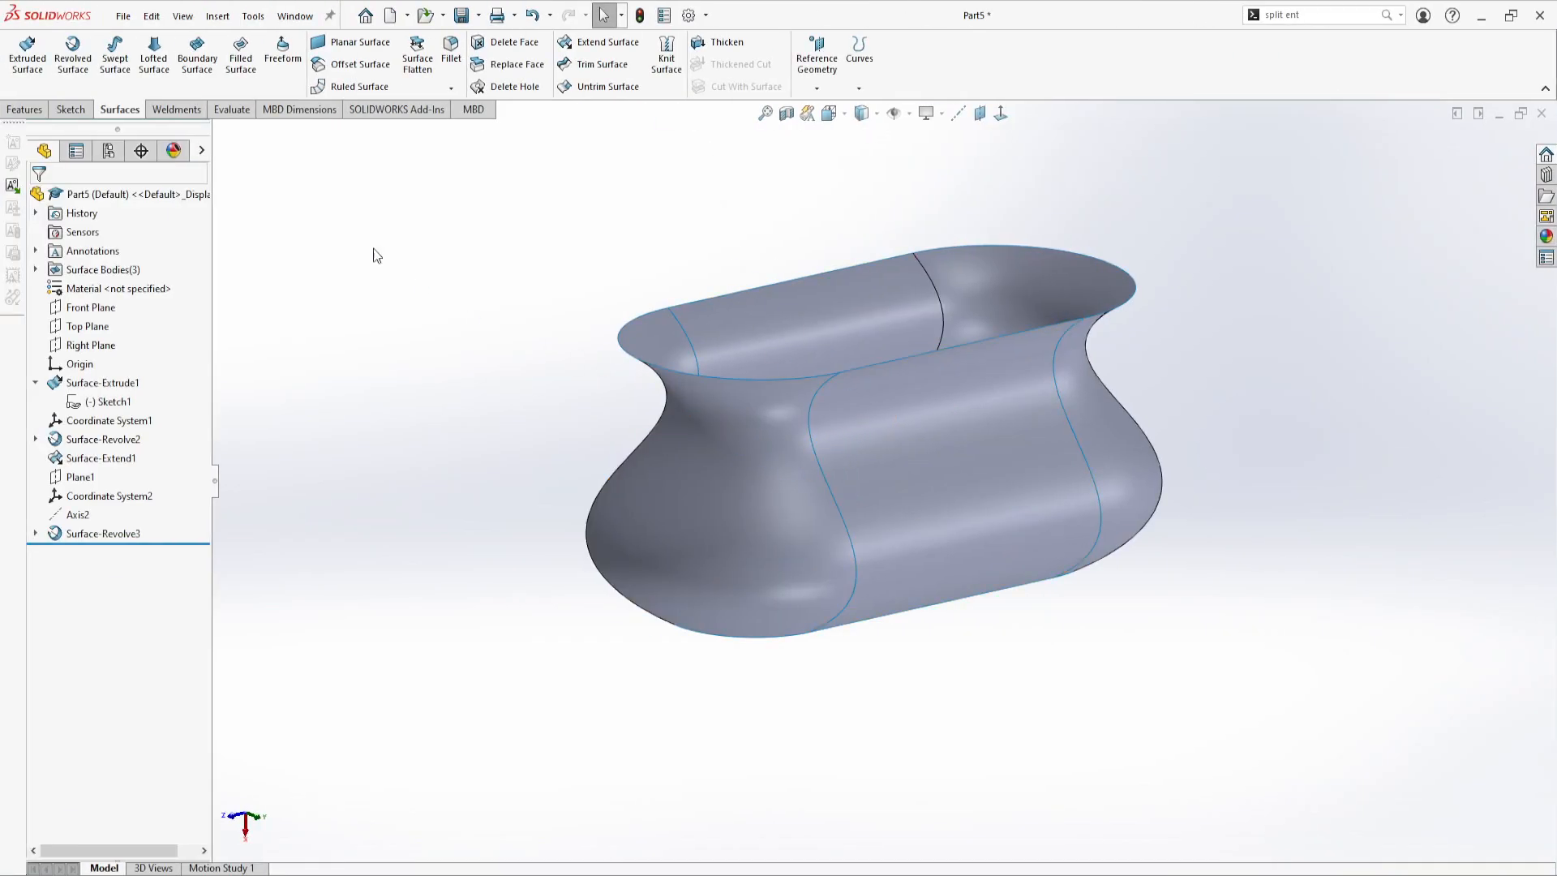
In SOLIDWORKS, knit Surface-Extend1, Surface-Extrude1 and Surface-Revolve3 with the Create solid and Merge entities options enabled
middle_click_drag(747, 377, 647, 292)
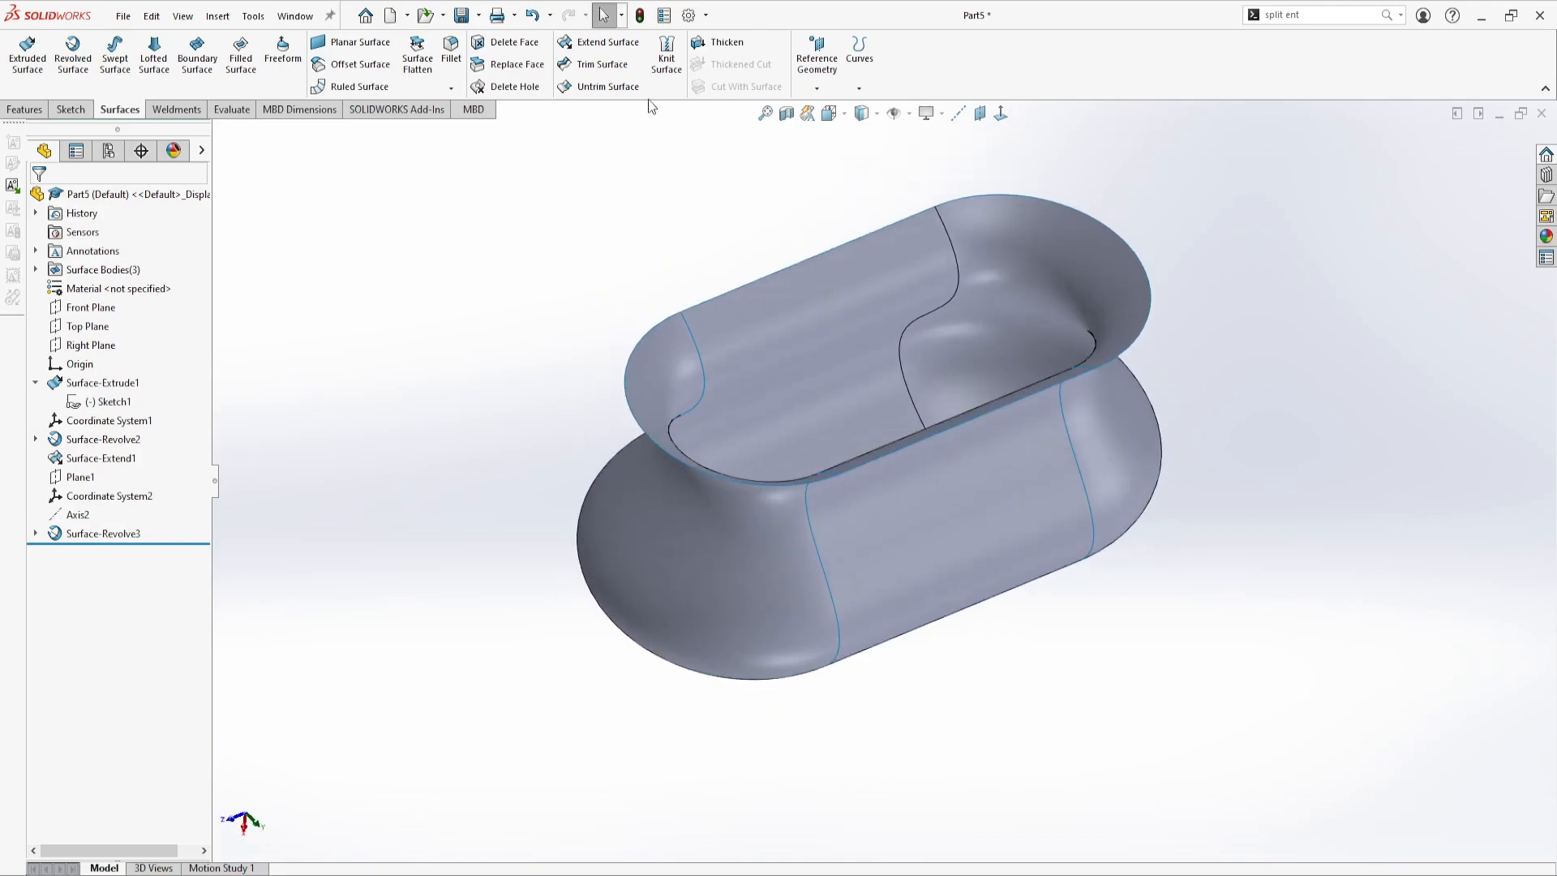
left_click(667, 56)
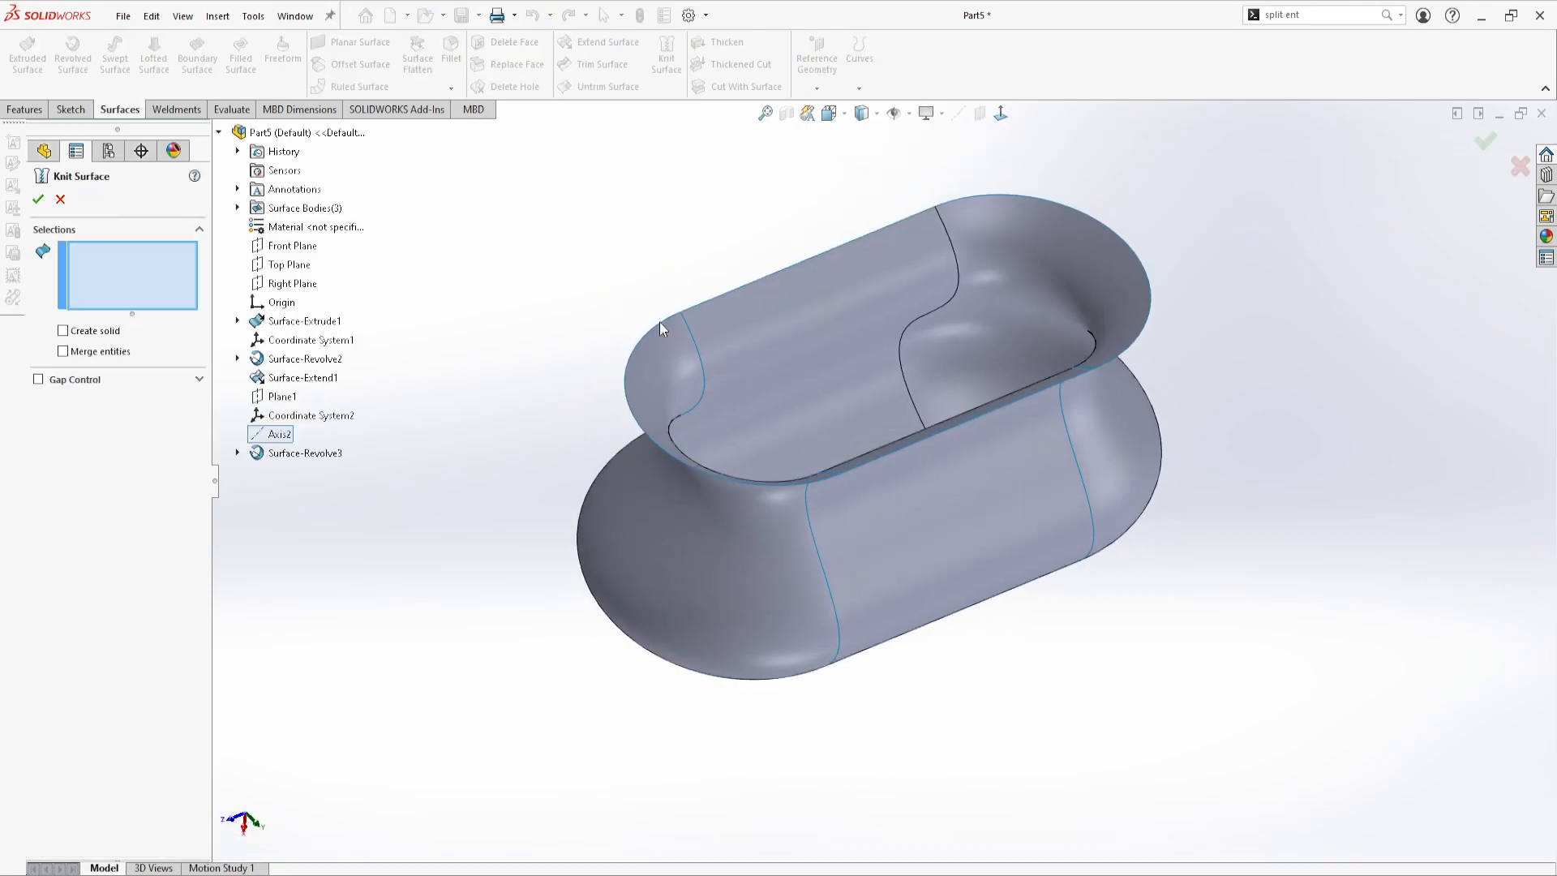
left_click(733, 315)
left_click(978, 527)
left_click(751, 592)
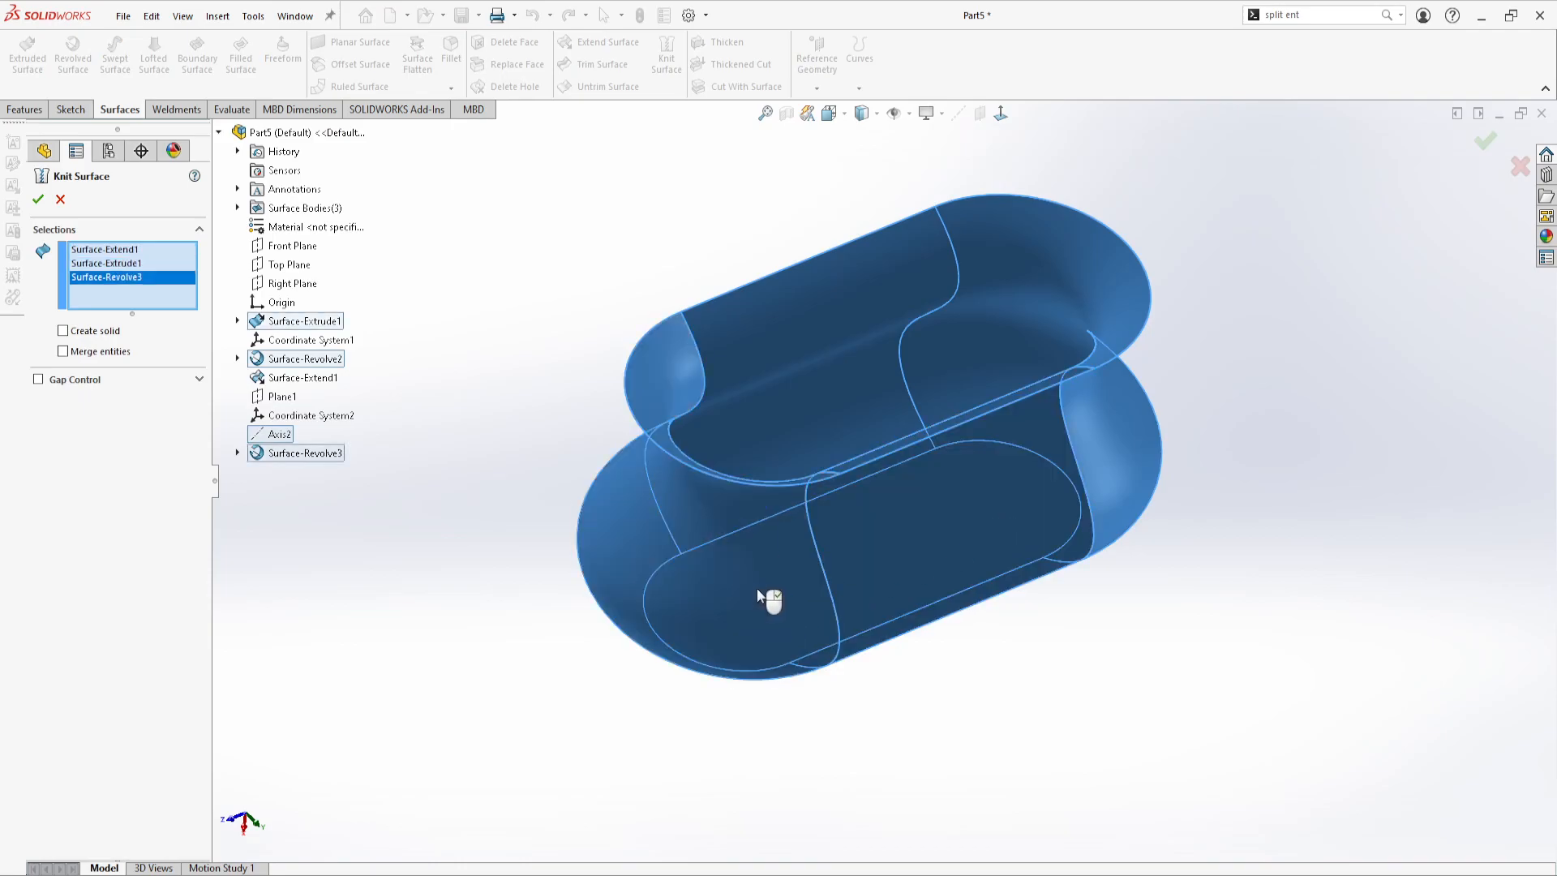
middle_click_drag(773, 370, 893, 431)
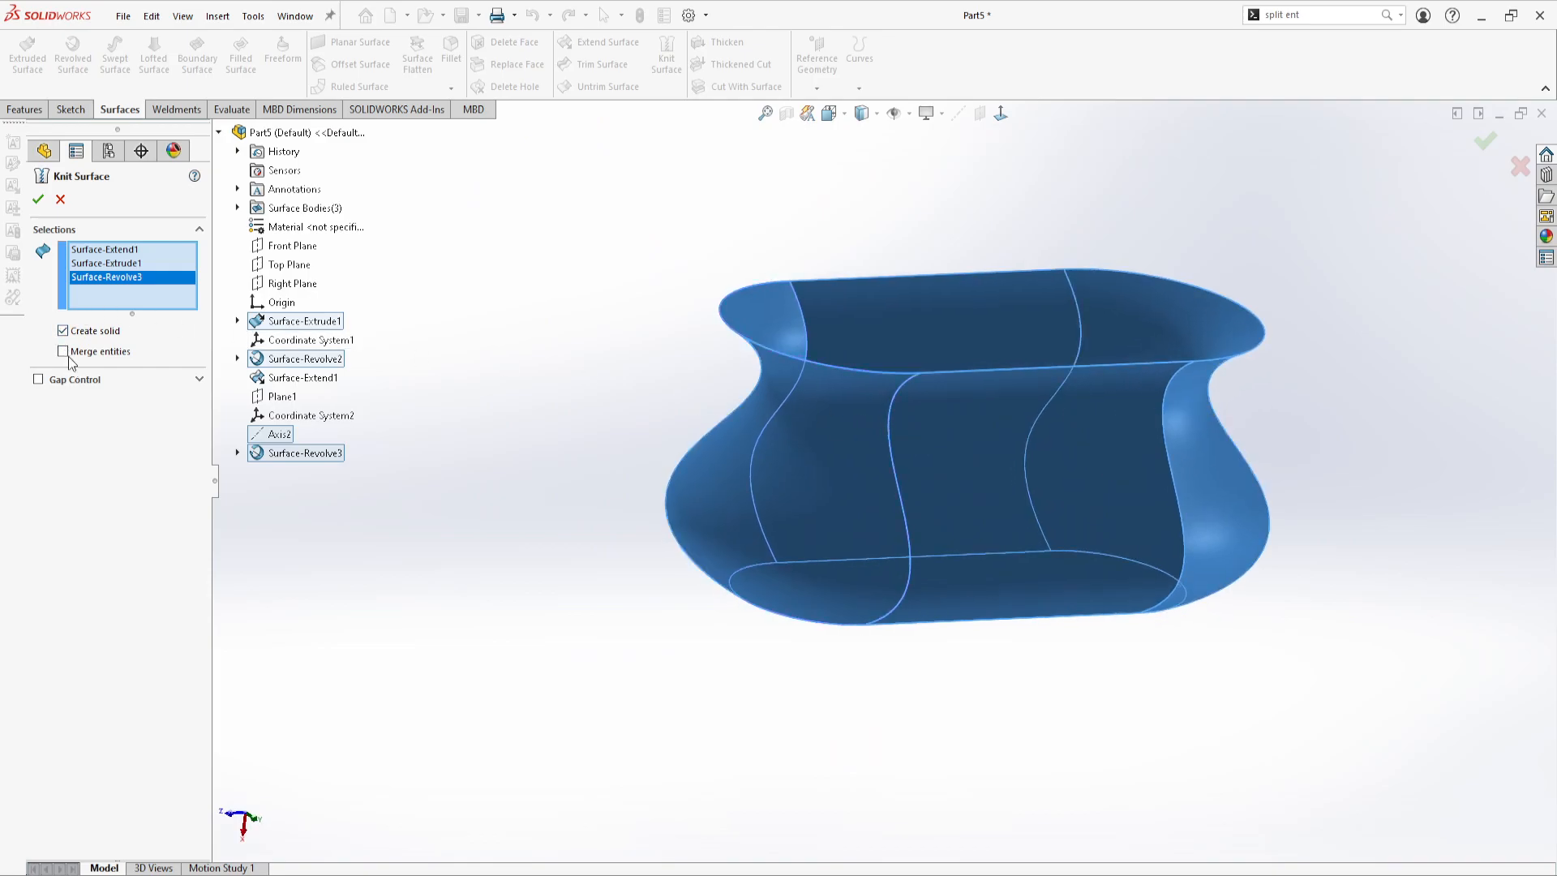
left_click(38, 200)
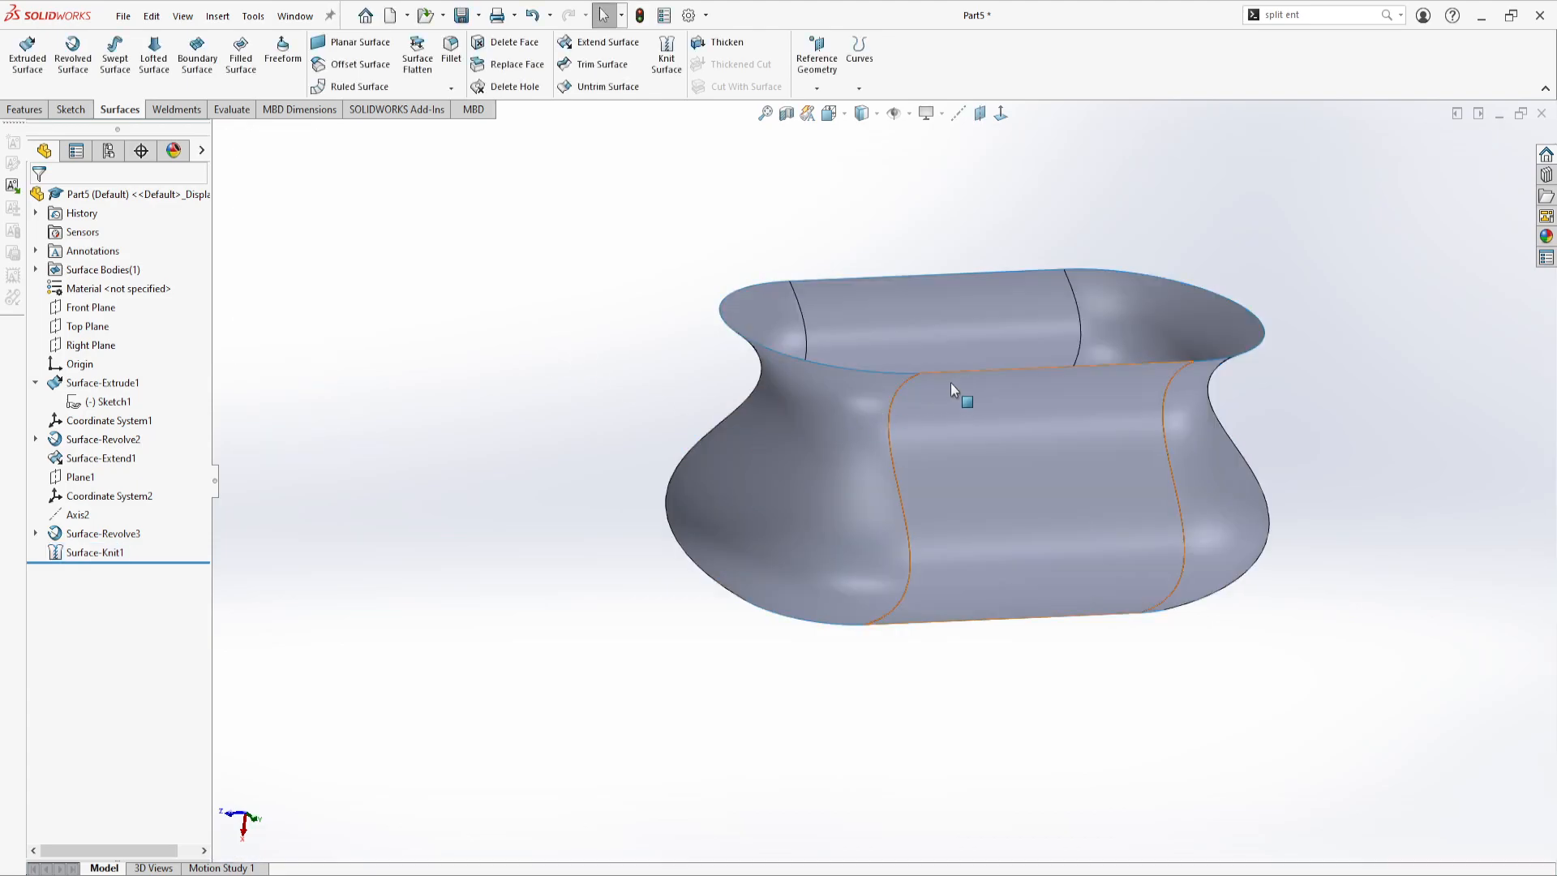
Examine the individual faces of the knitted surface from several angles
left_click(975, 458)
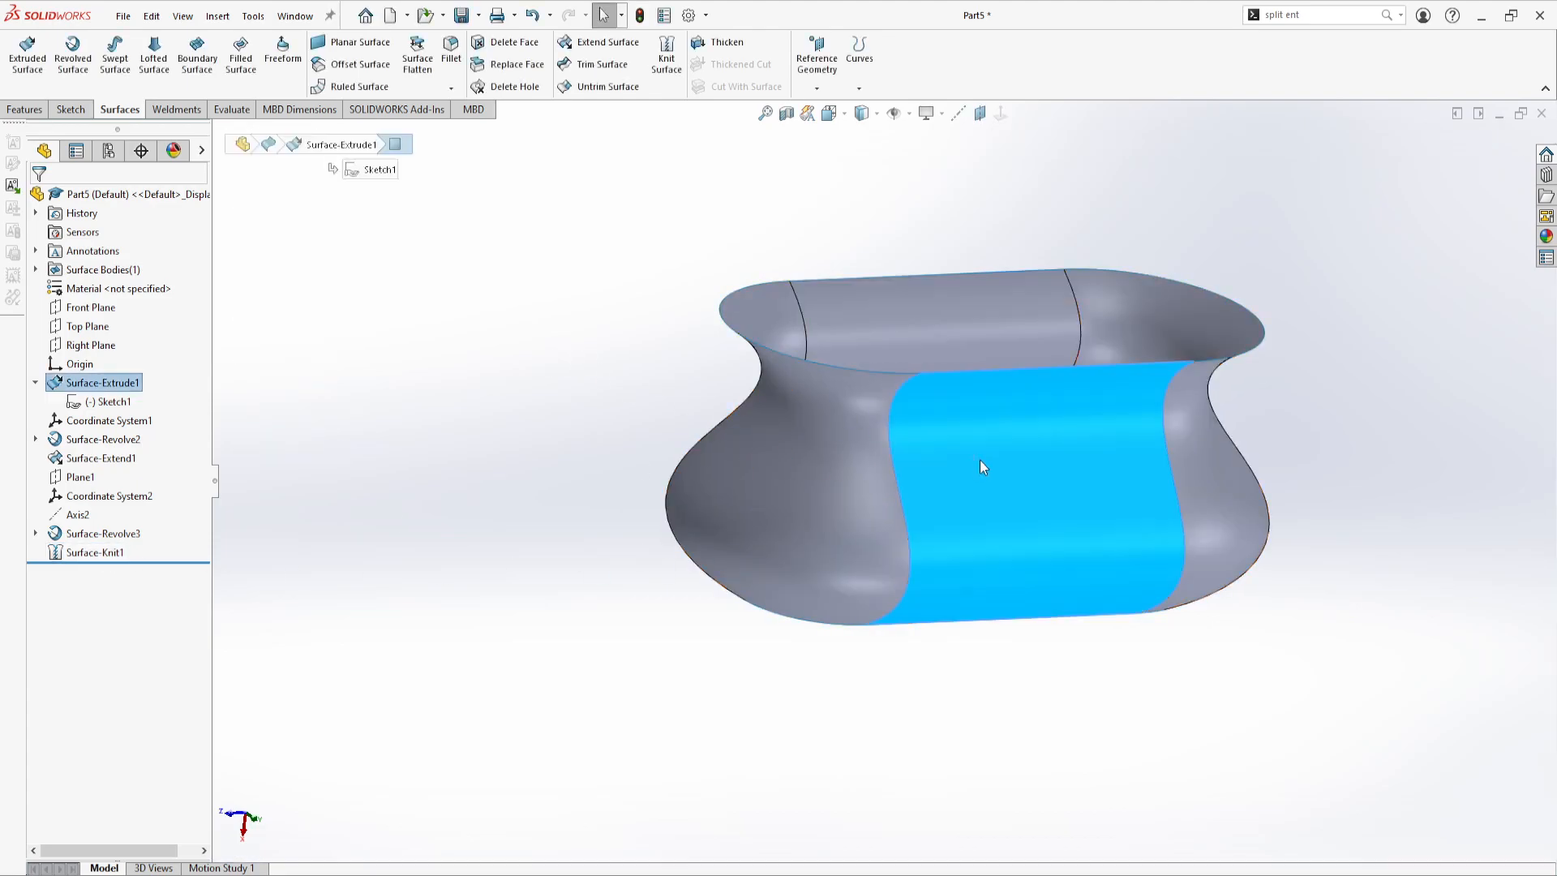
left_click(932, 319)
left_click(782, 573)
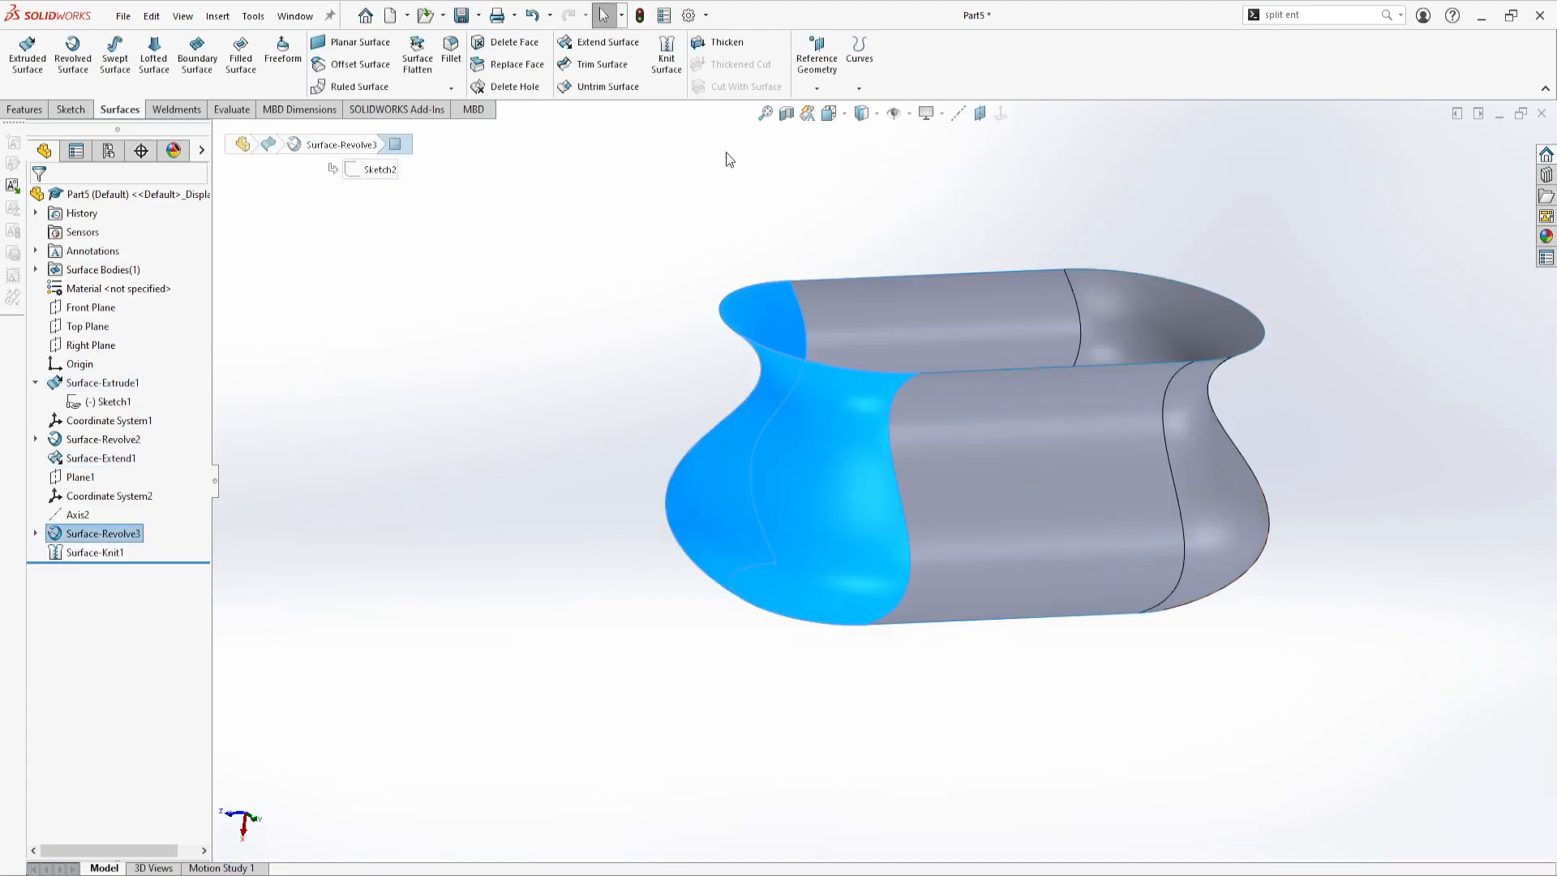
middle_click_drag(567, 257, 584, 354)
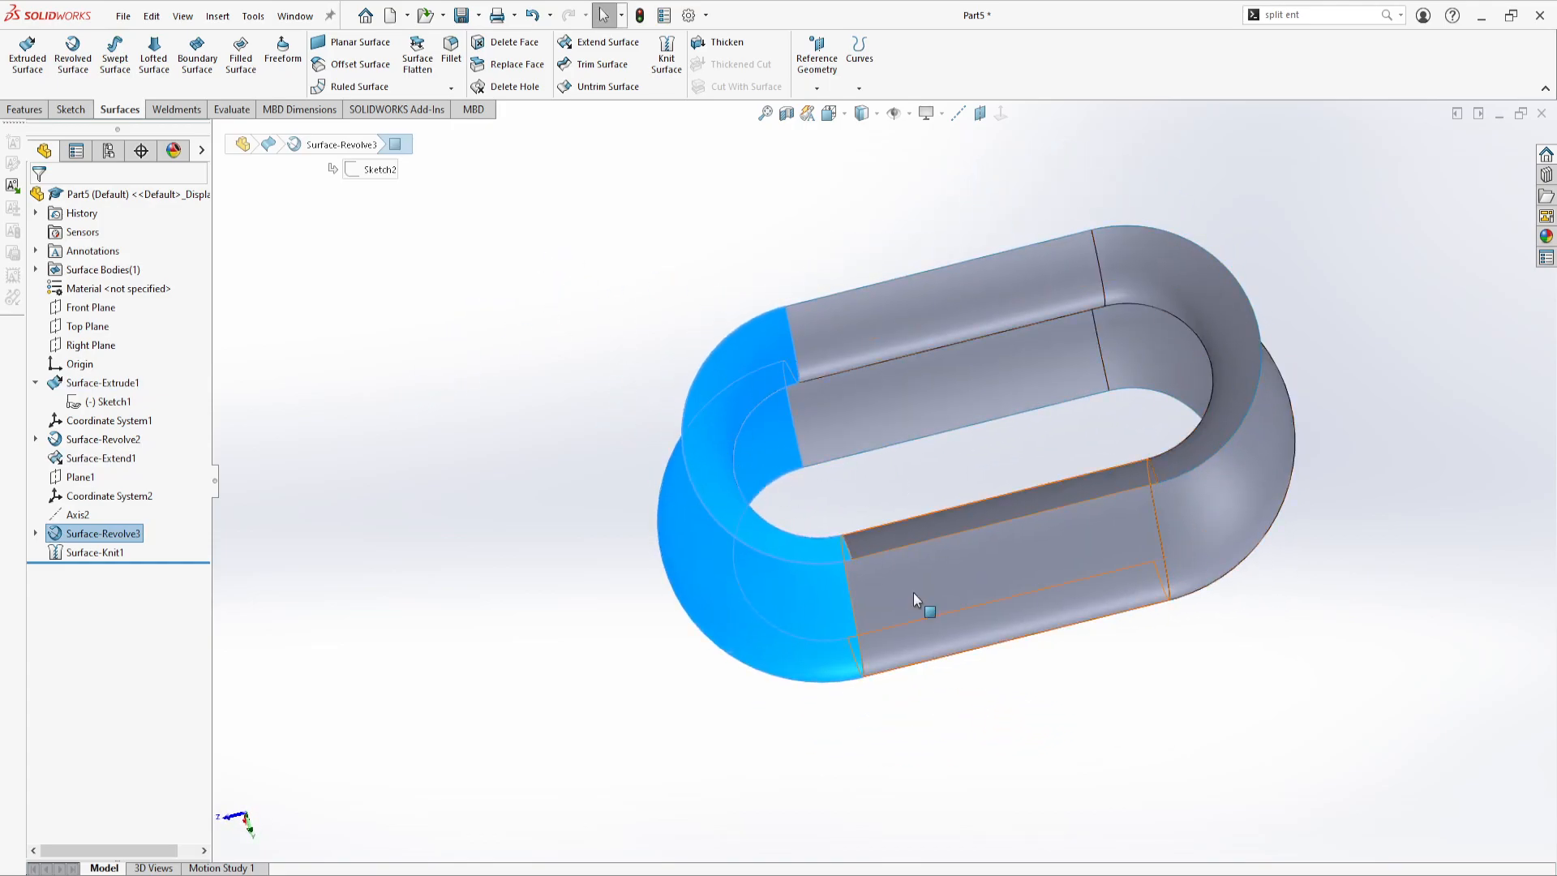
middle_click_drag(1018, 486, 643, 278)
left_click(649, 304)
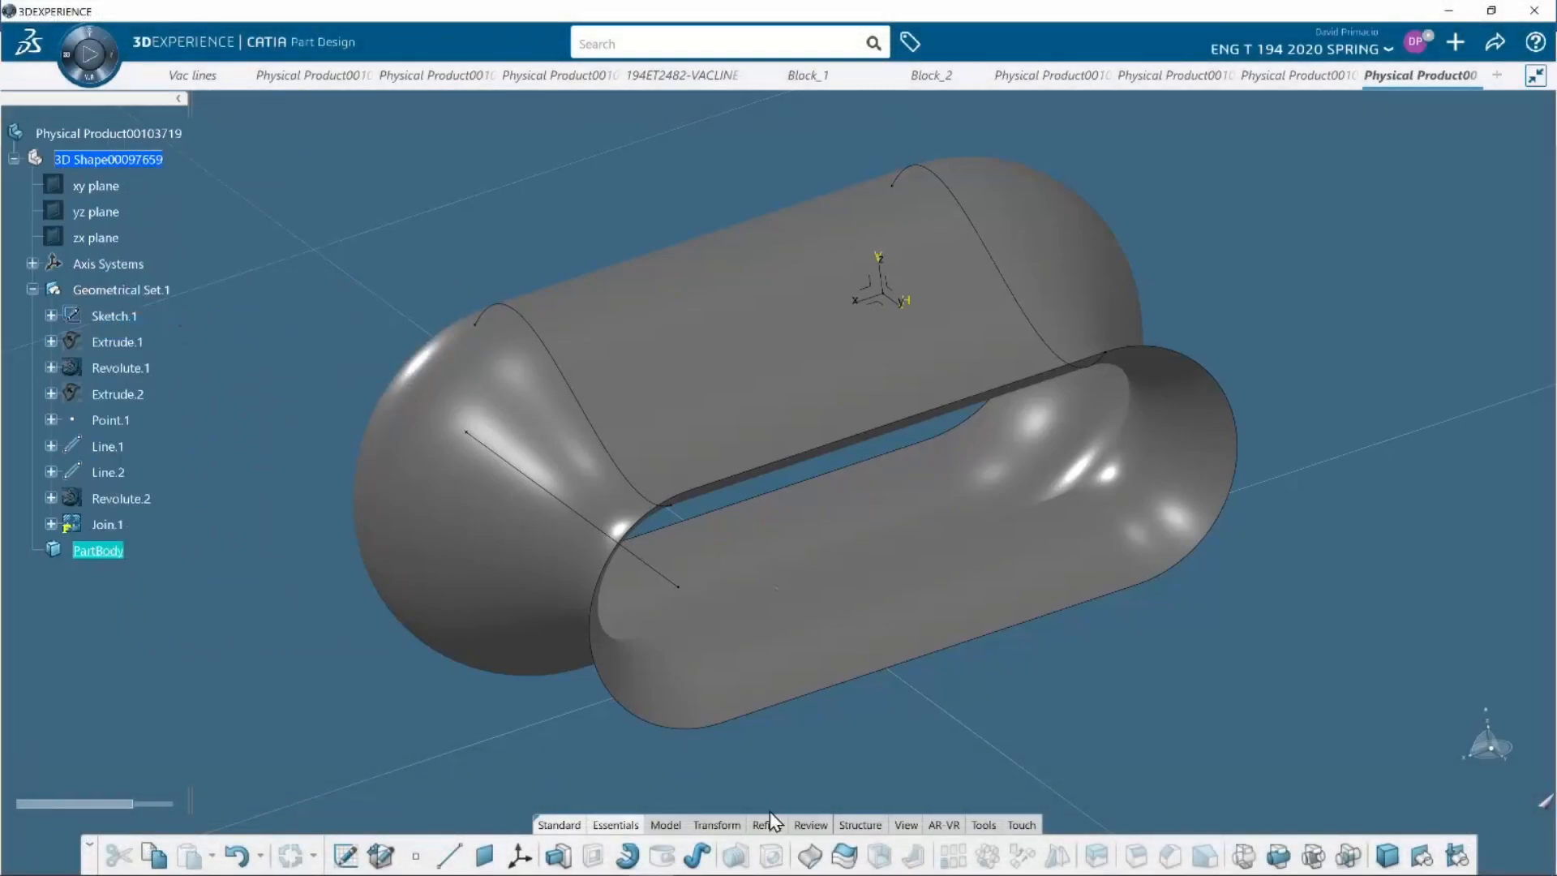
In CATIA, create a Thick Surface from Join.1 with a first offset of 0.25 in
left_click(837, 864)
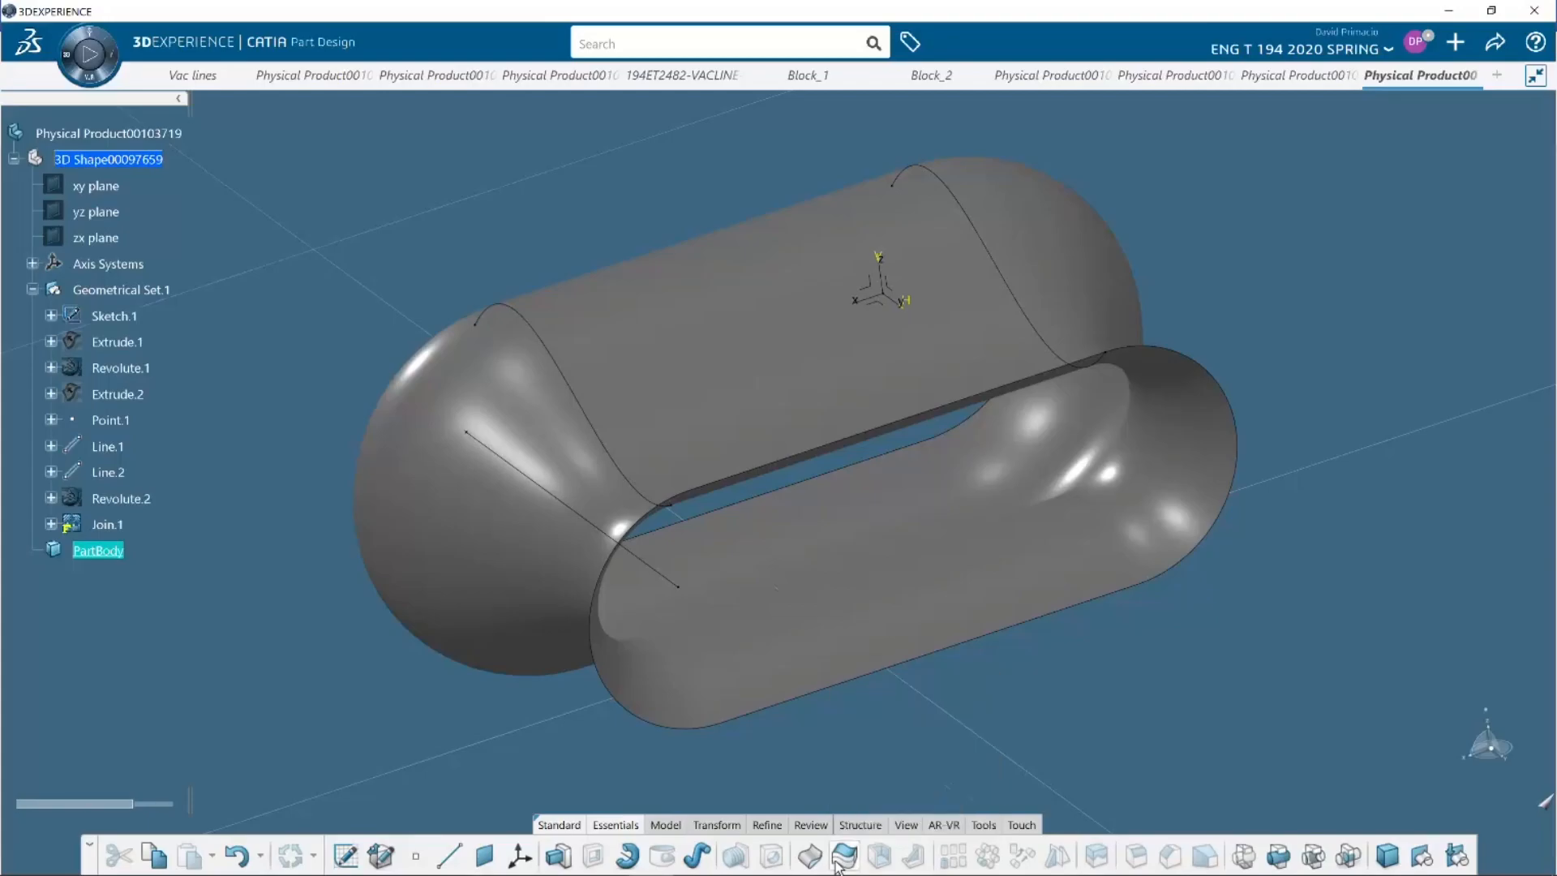
left_click(801, 642)
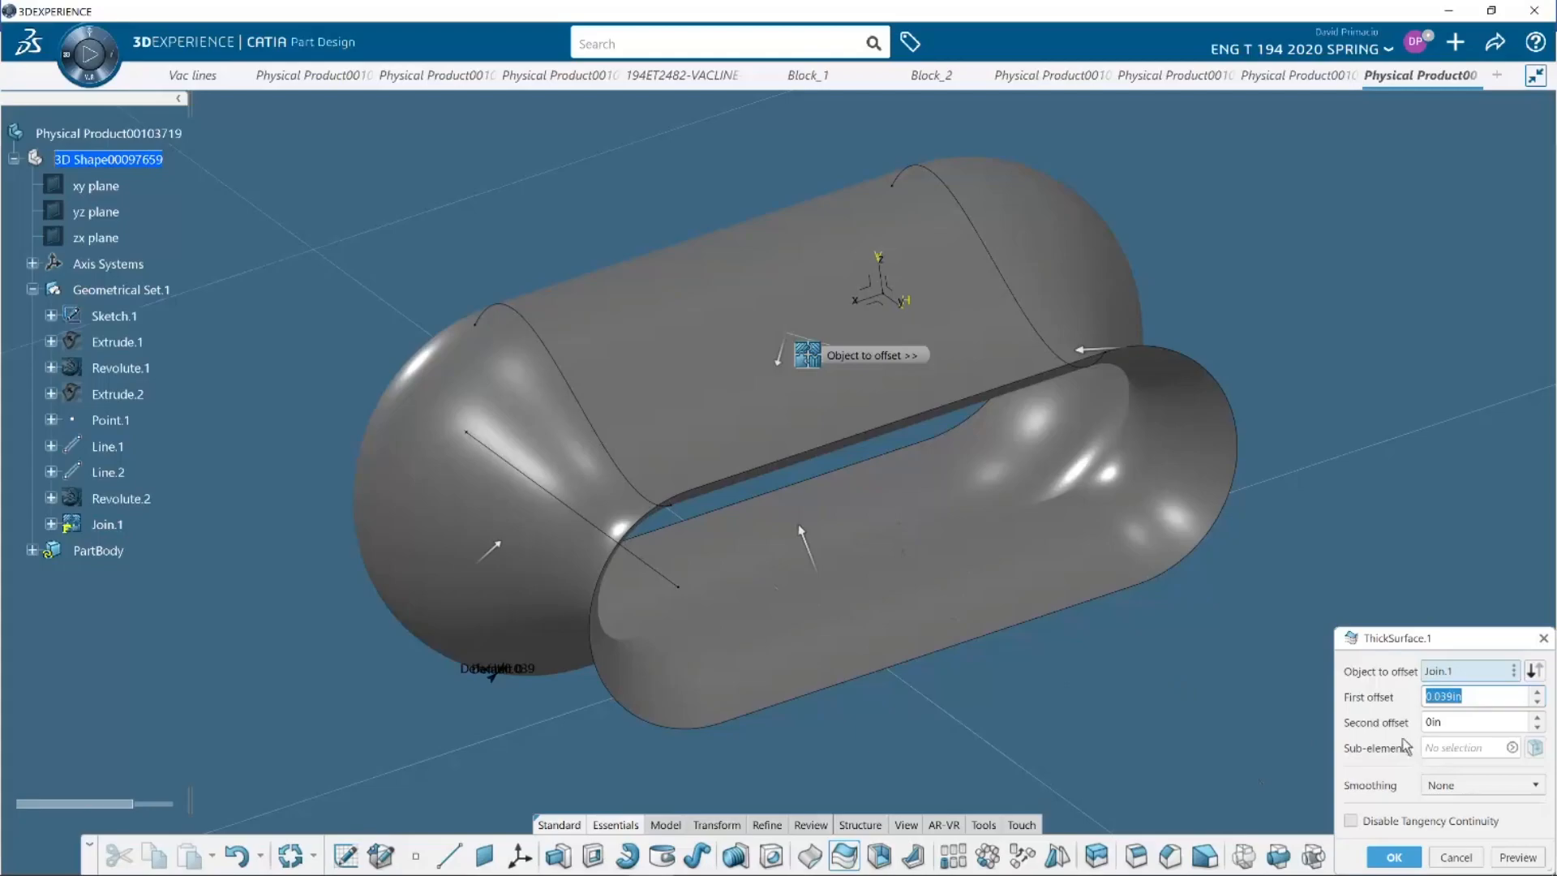
key("BackSpace")
type(".25")
key("Return")
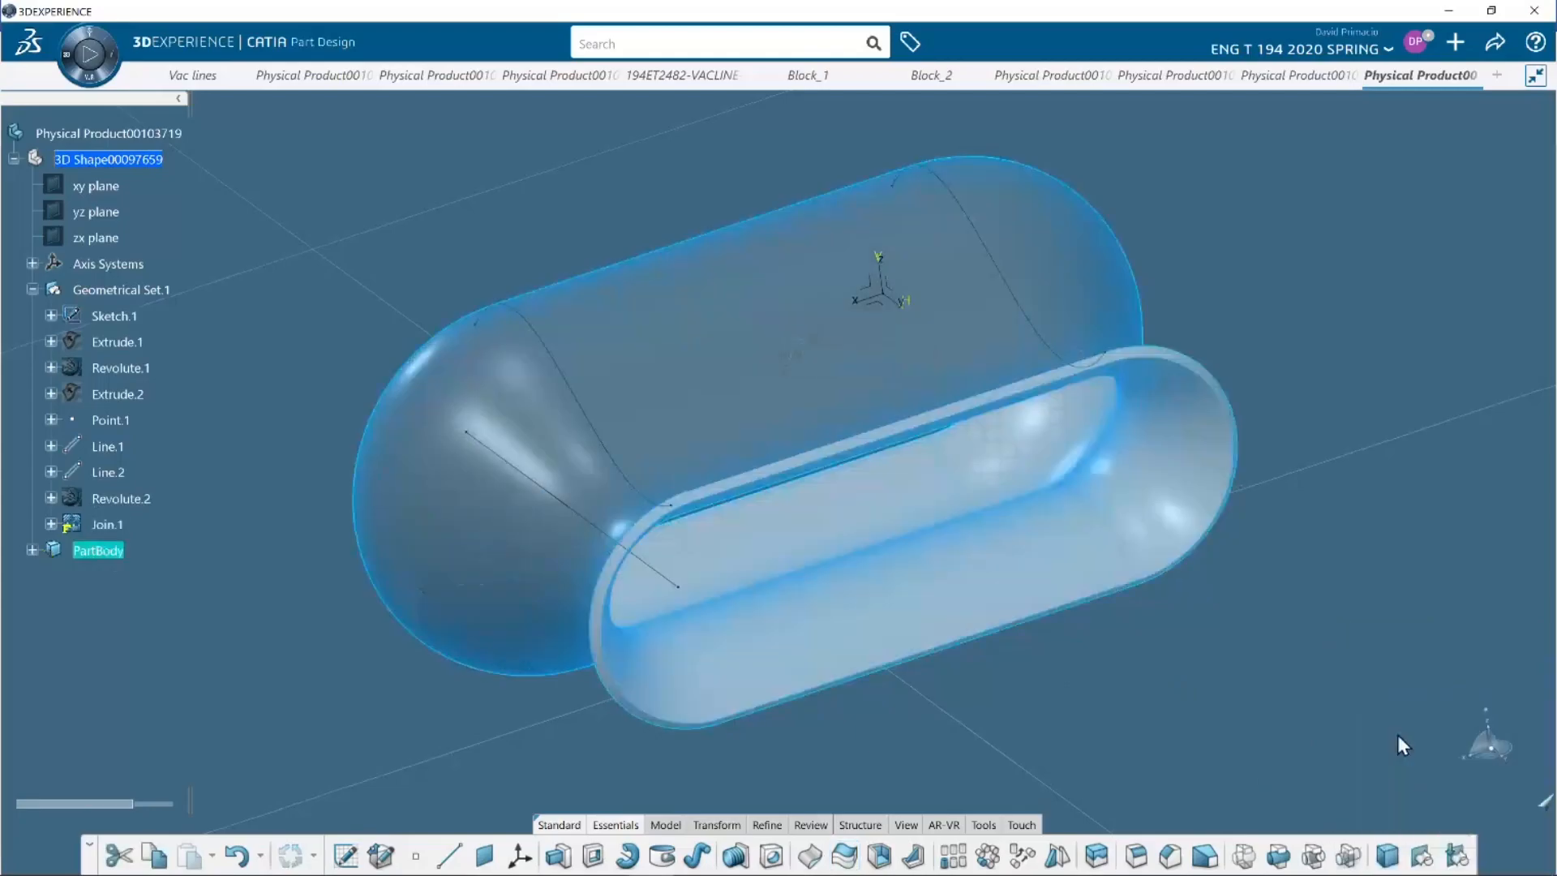
left_click(237, 623)
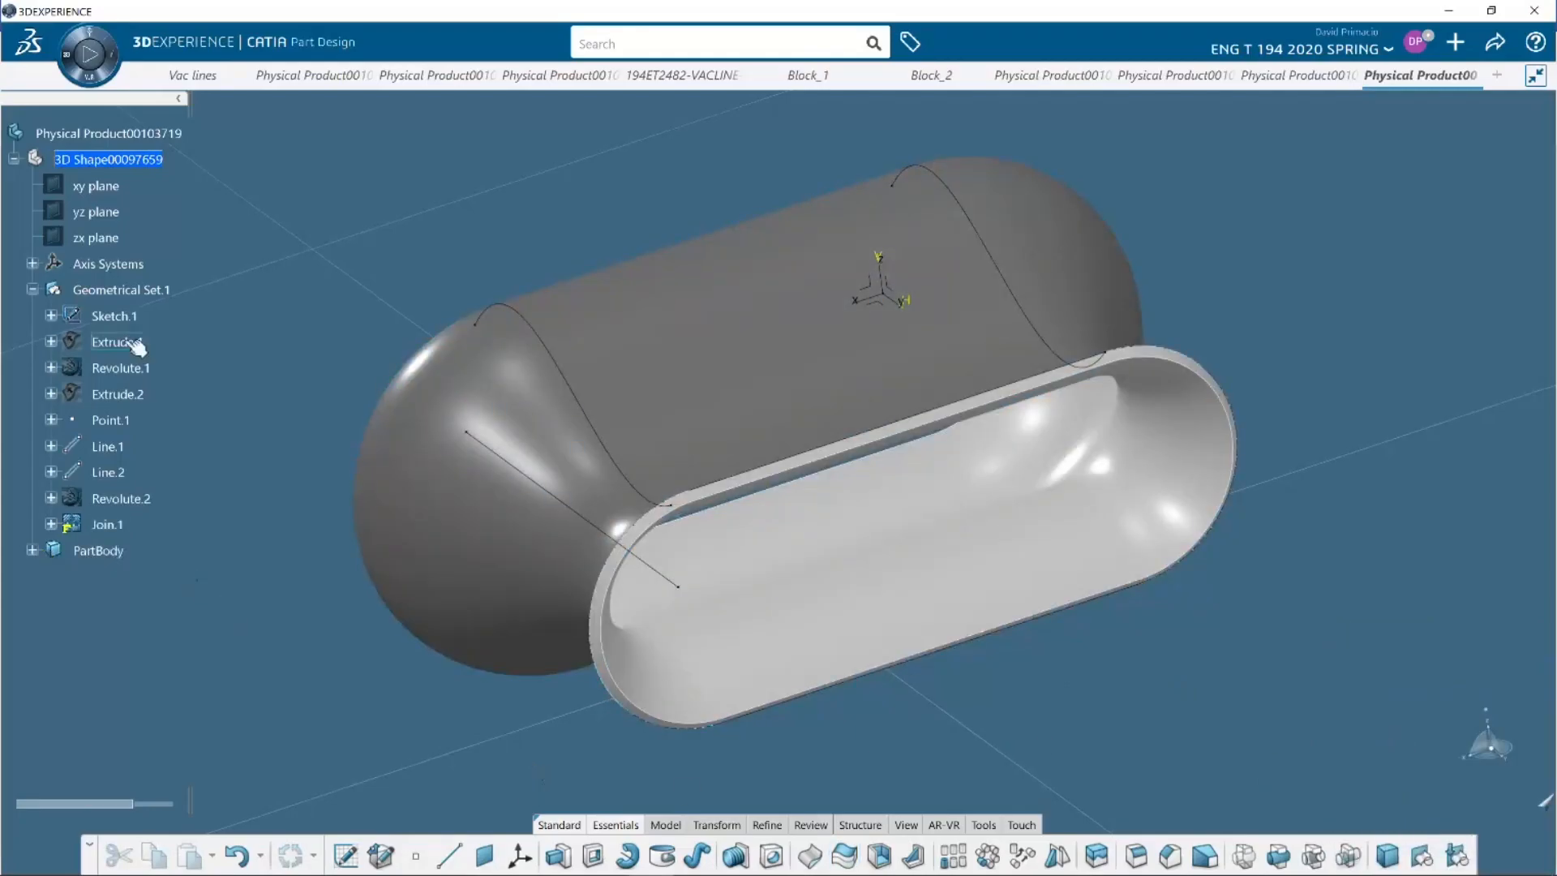
Hide Geometrical Set.1 so only the thickened body is displayed, and pause the demo video
right_click(115, 290)
left_click(150, 439)
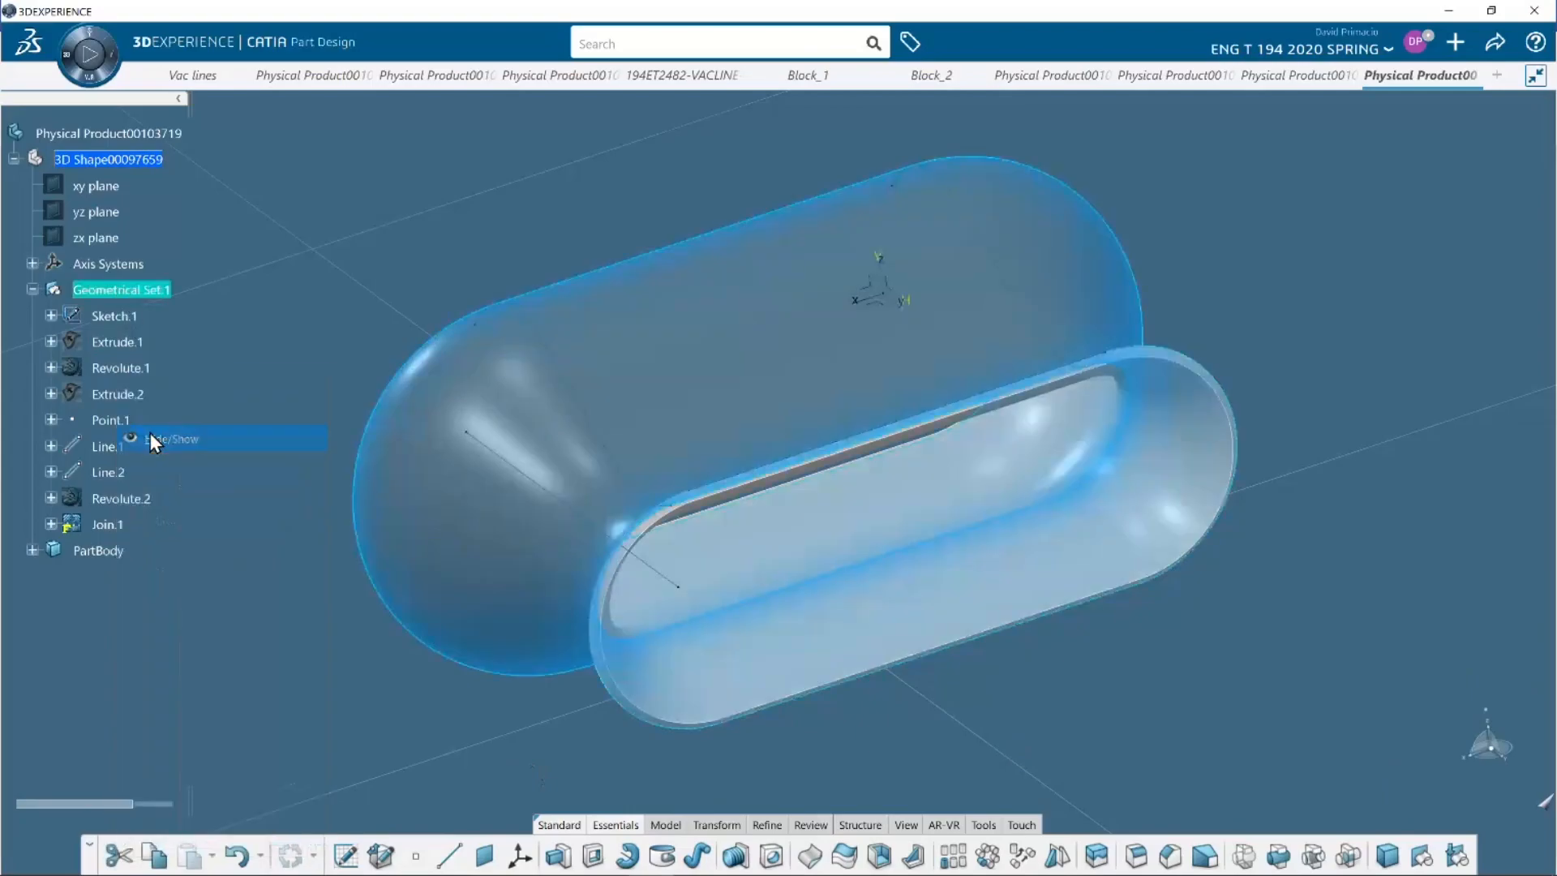
left_click(354, 655)
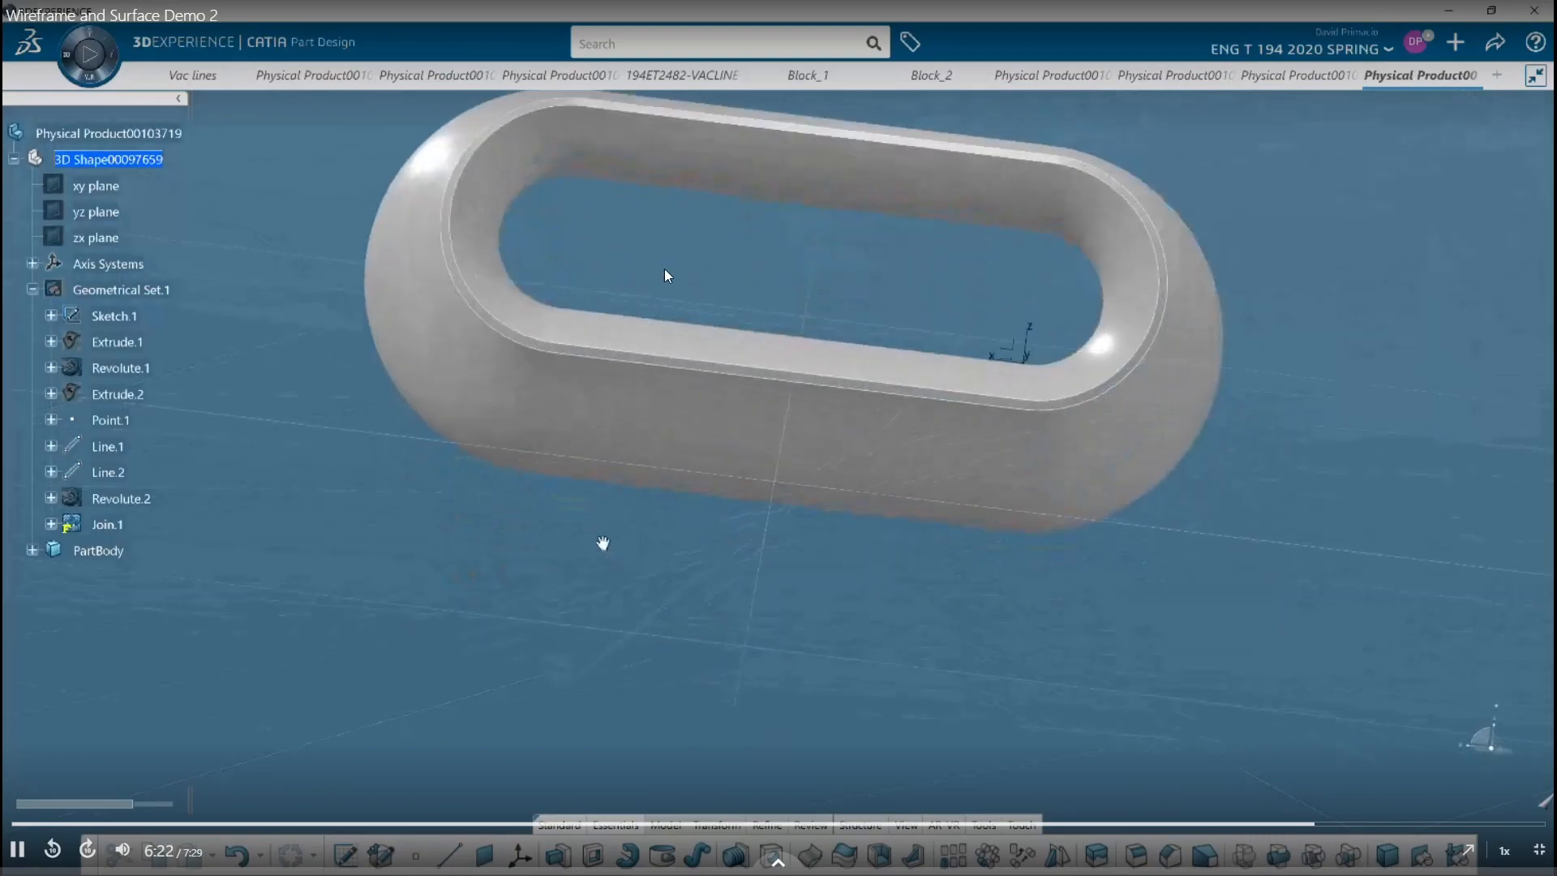
left_click(720, 297)
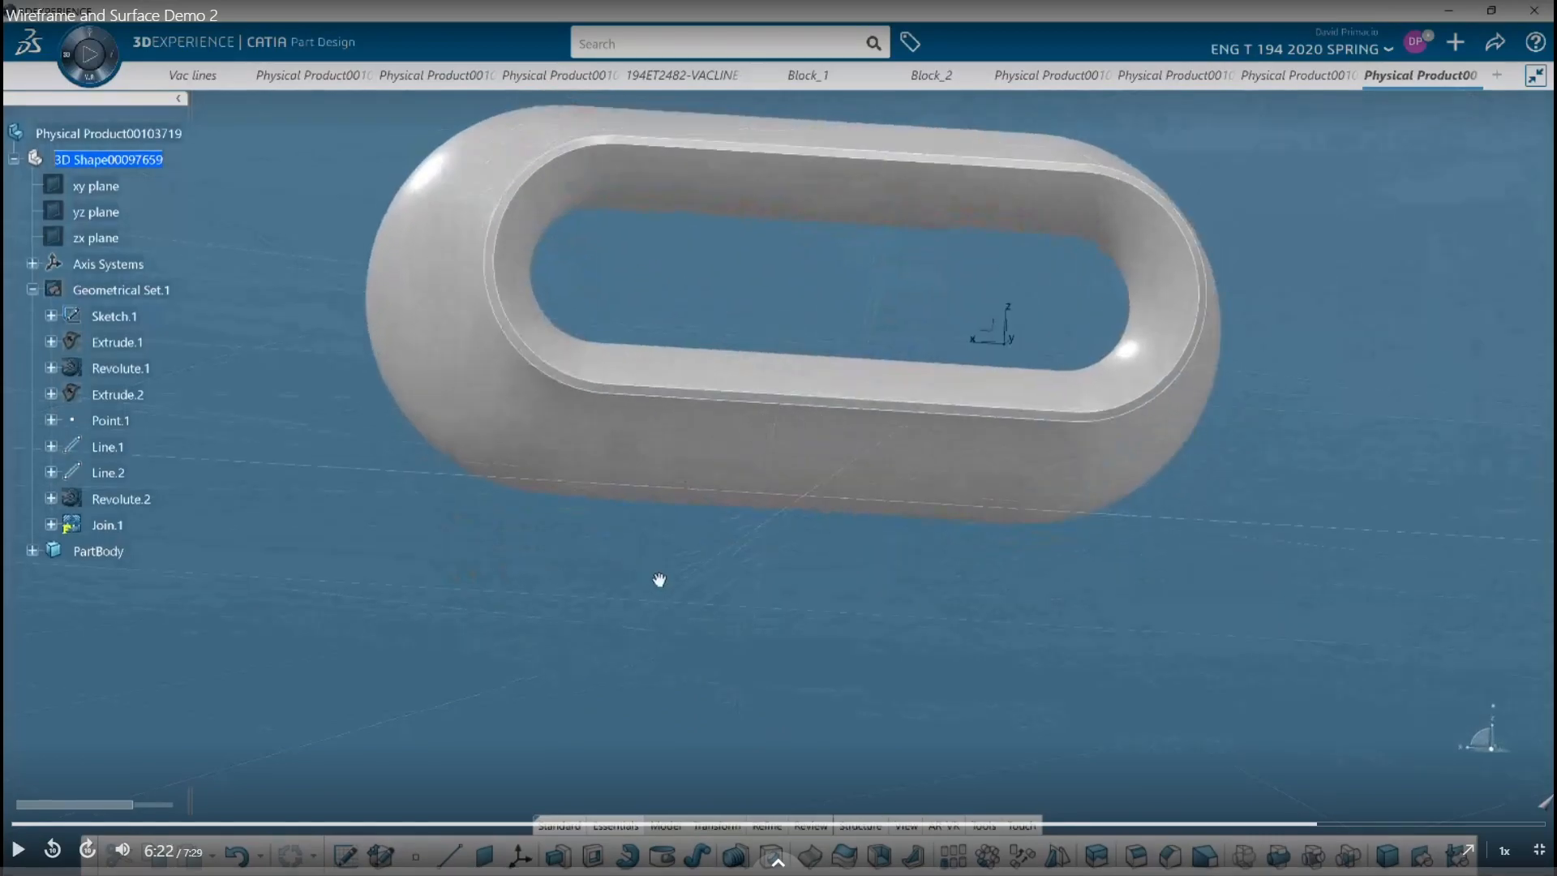
Switch to SOLIDWORKS and thicken Surface-Knit1 outward by 0.25 in
key("alt+Tab")
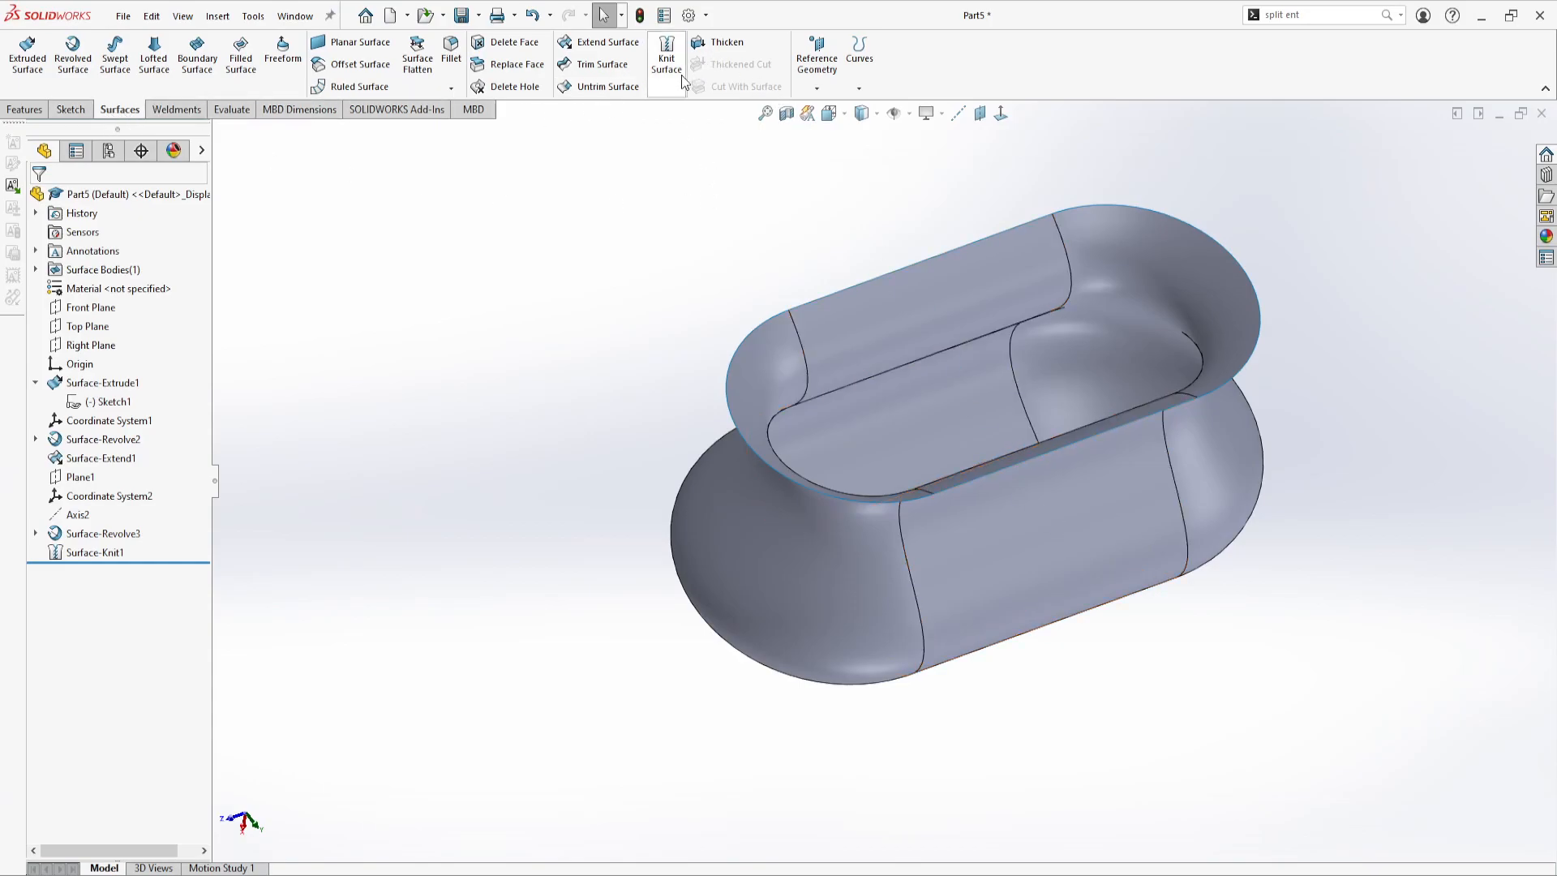
left_click(733, 44)
left_click(898, 331)
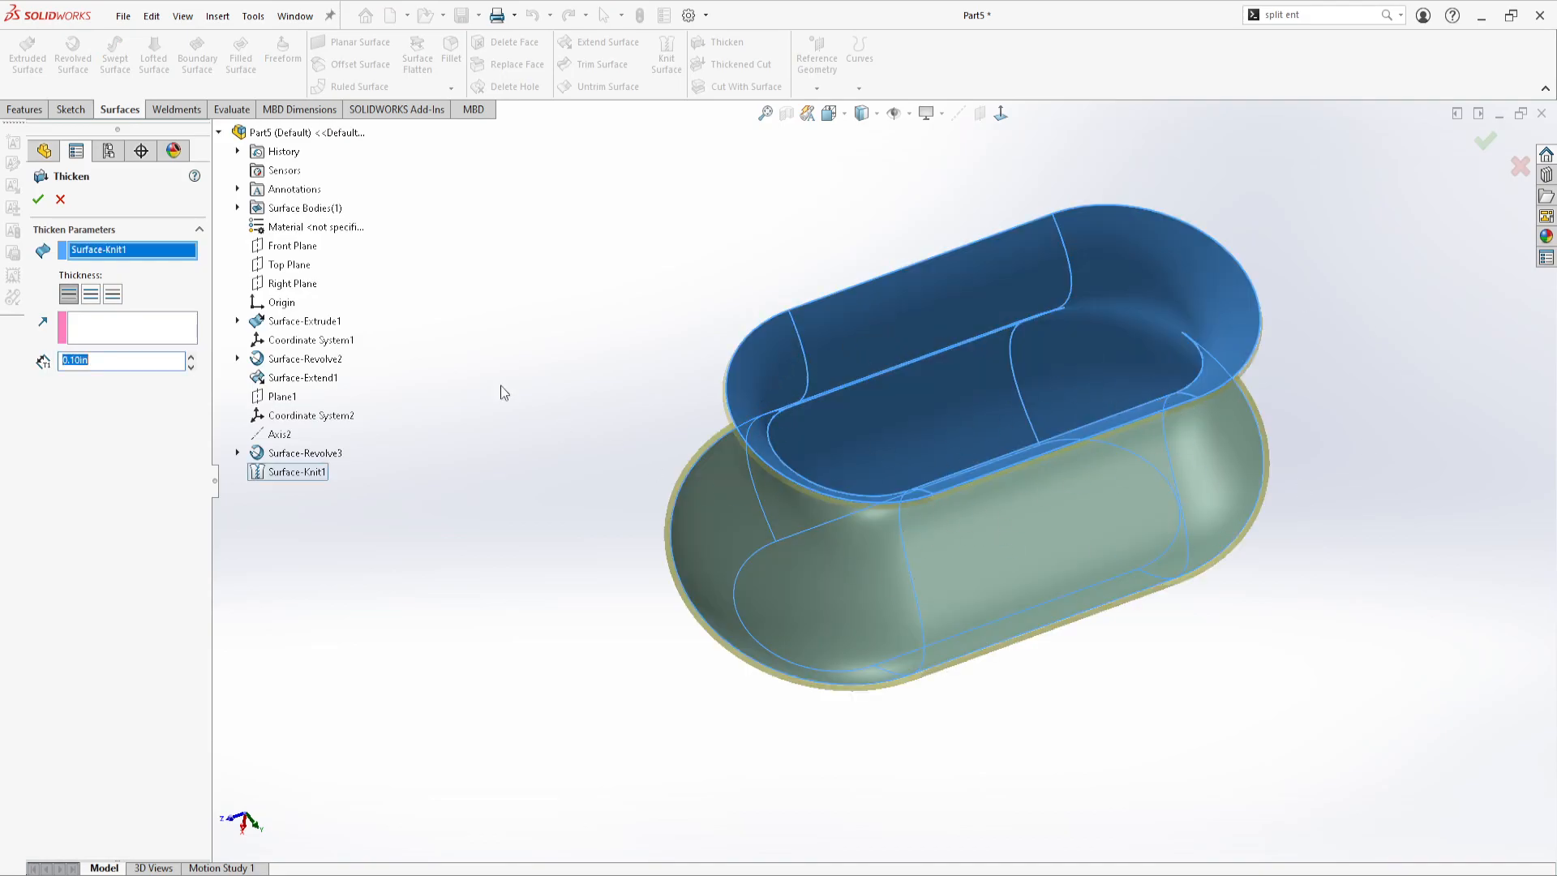
left_click_drag(101, 364, 44, 366)
type("0.25")
key("Return")
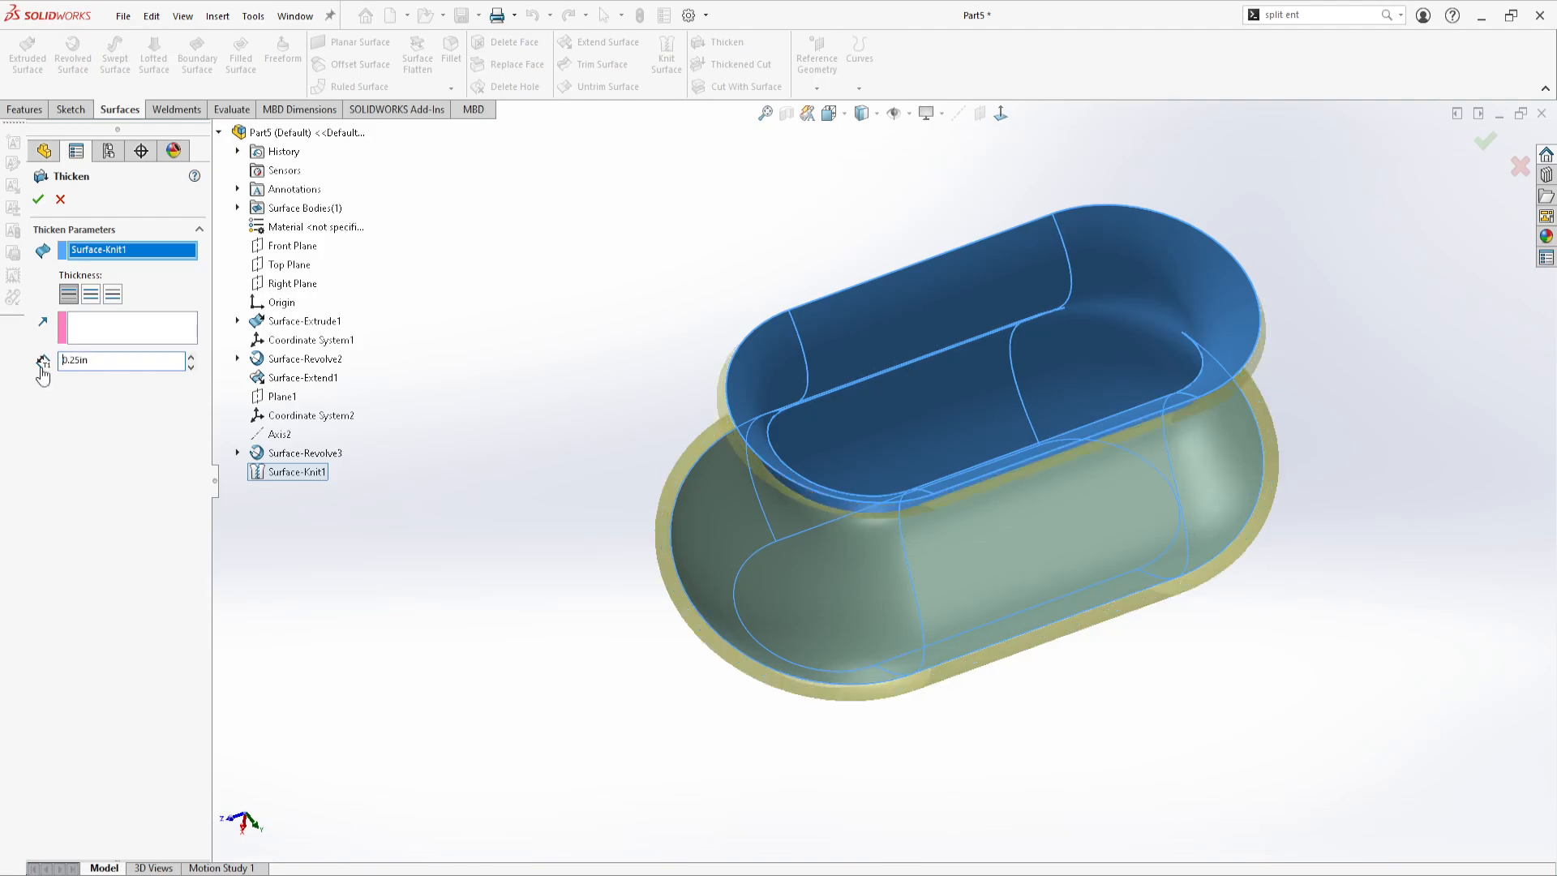
middle_click_drag(794, 286, 568, 207)
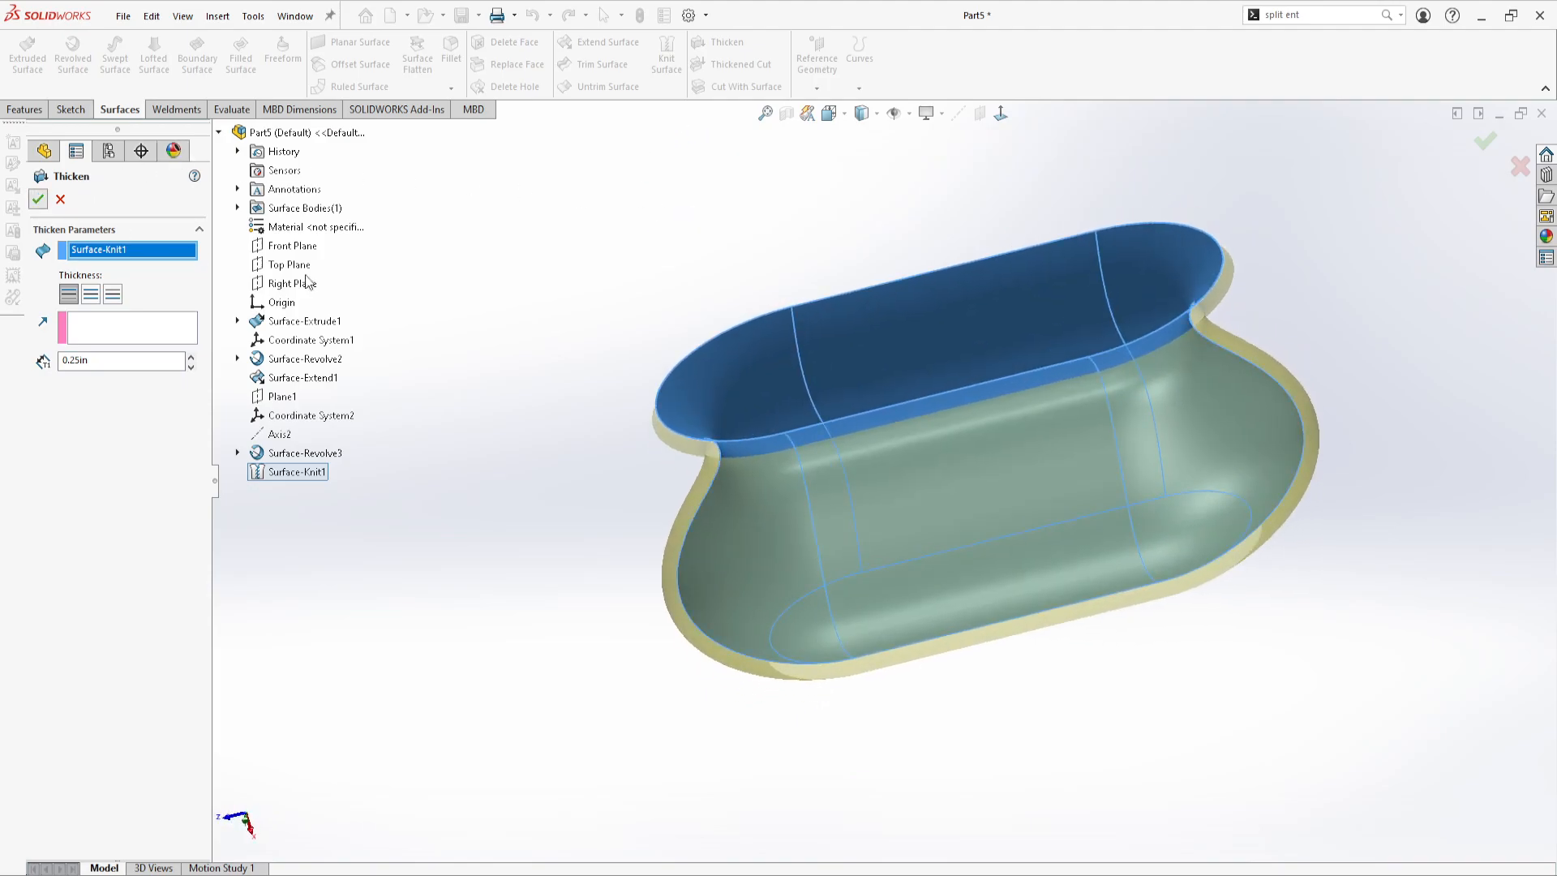
left_click(38, 198)
mouse_move(762, 399)
middle_mouse_down()
mouse_move(741, 231)
mouse_move(717, 387)
mouse_move(821, 364)
mouse_move(744, 386)
middle_mouse_up()
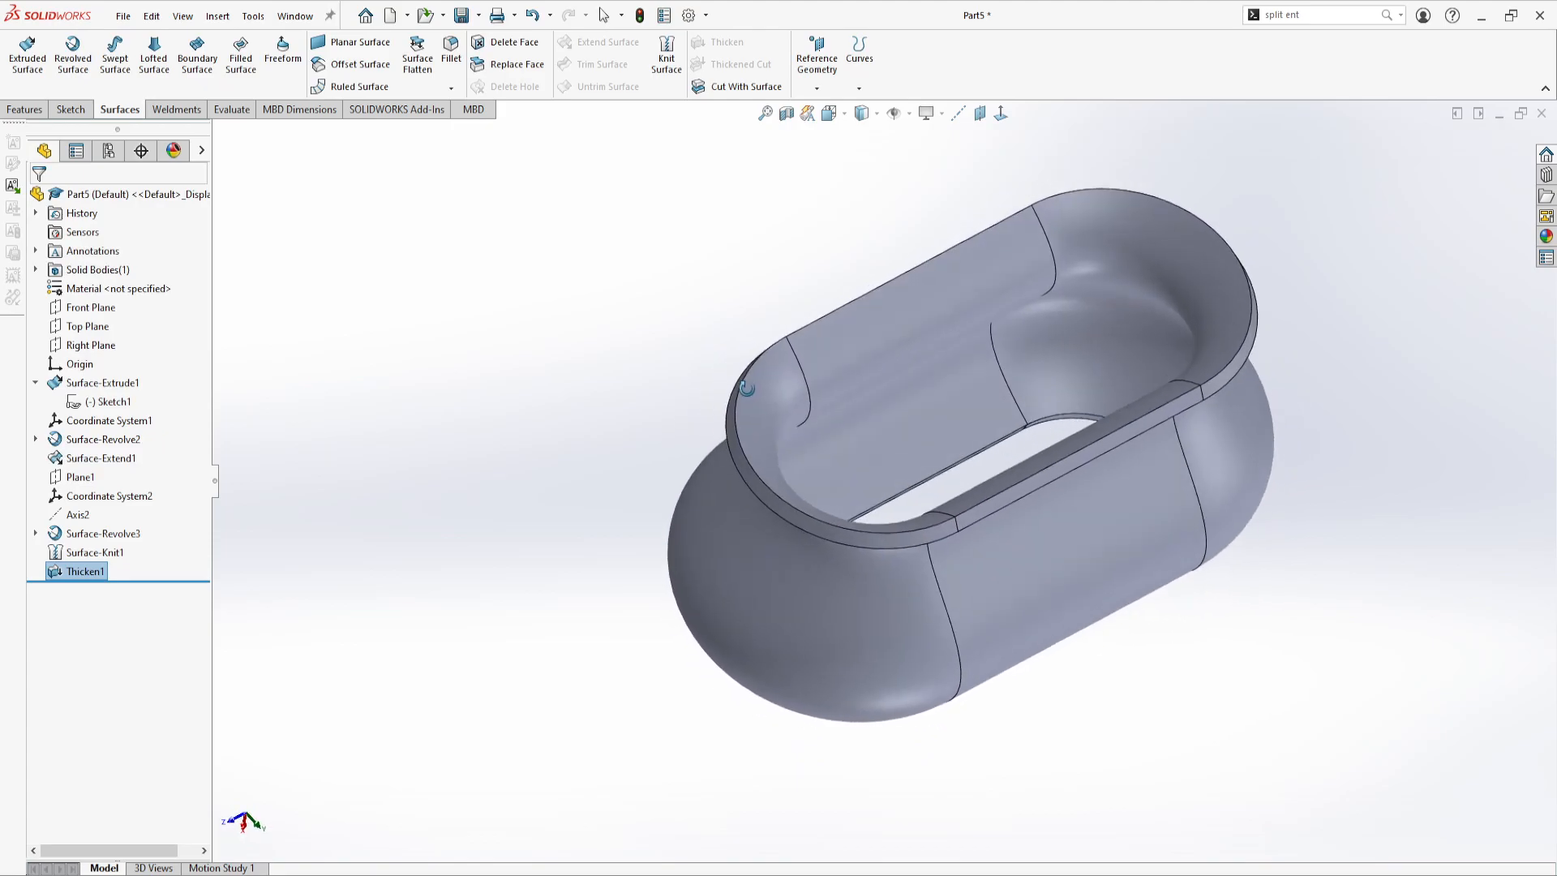
Remove the Thicken1 and Surface-Knit1 features from the part
left_click(95, 573)
key("F2")
key("BackSpace")
left_click(353, 572)
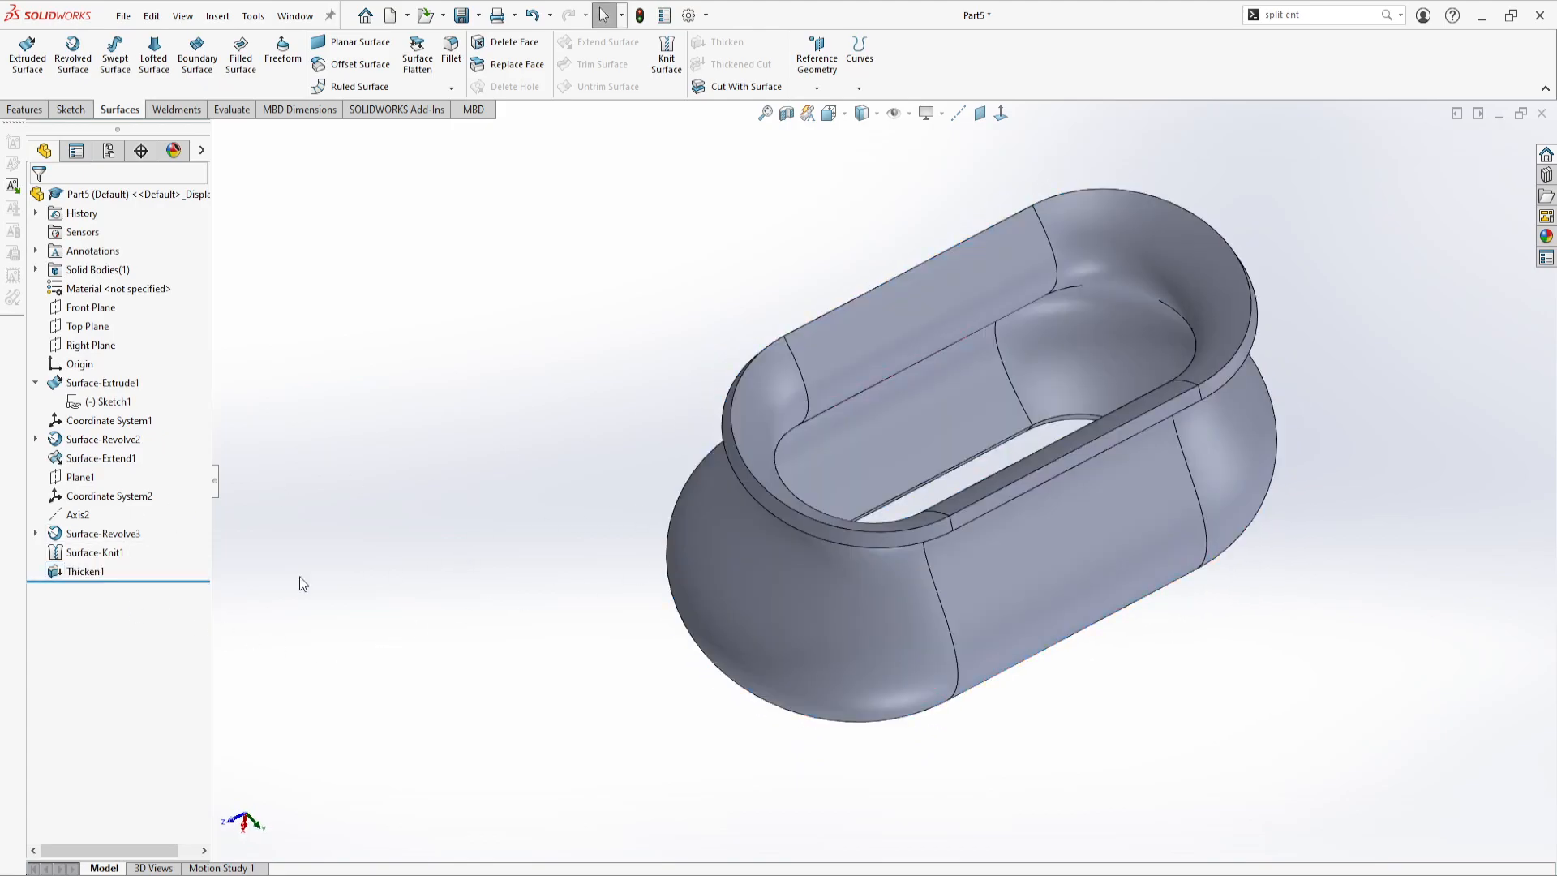
left_click(78, 572)
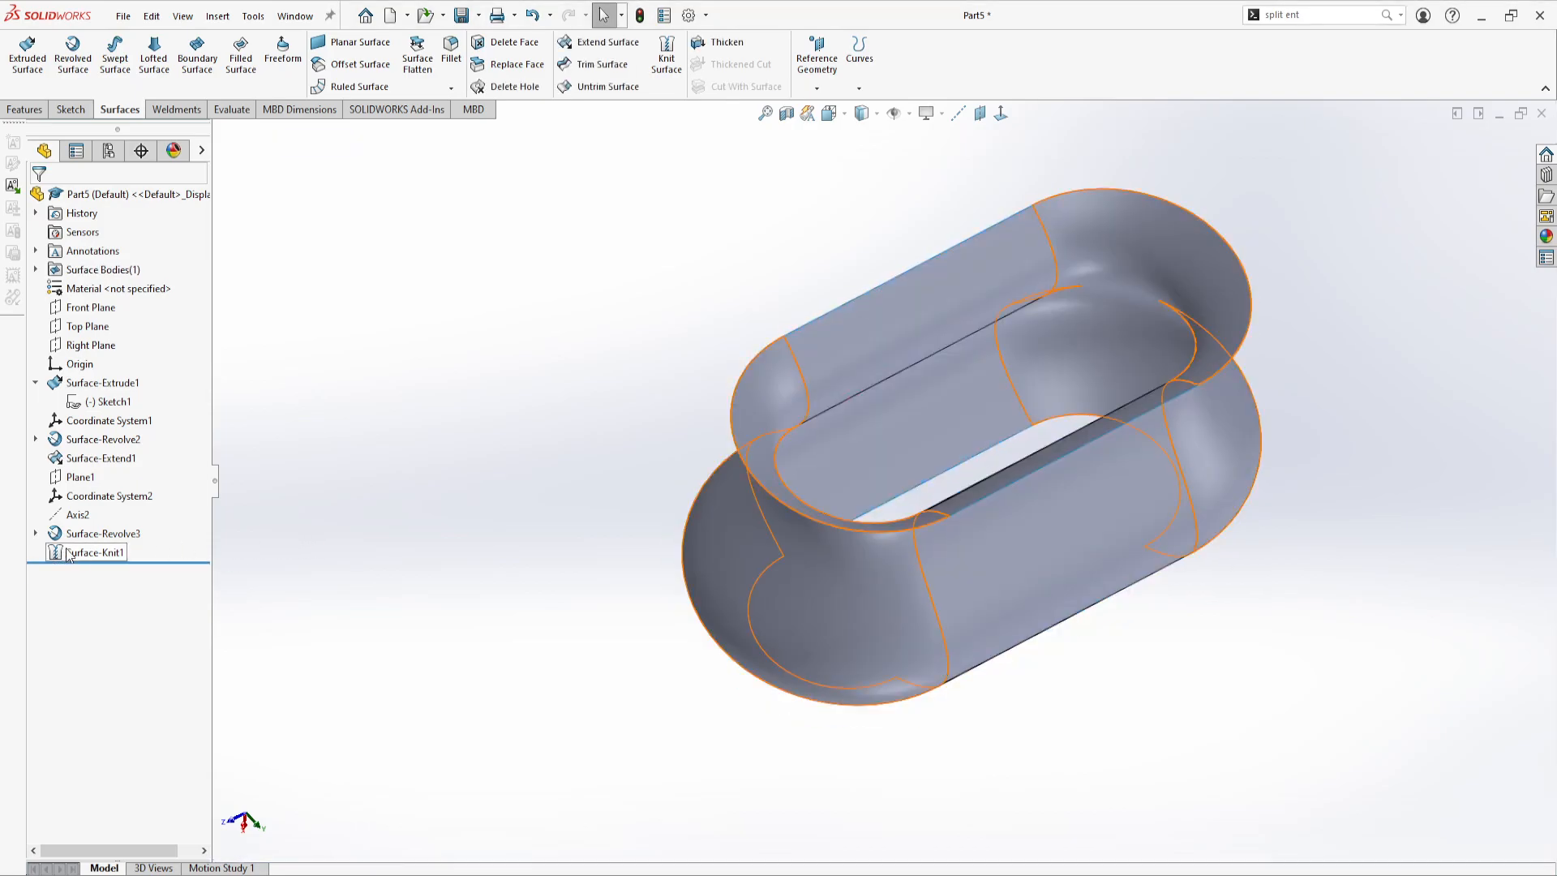
left_click(111, 554)
key("ctrl+z")
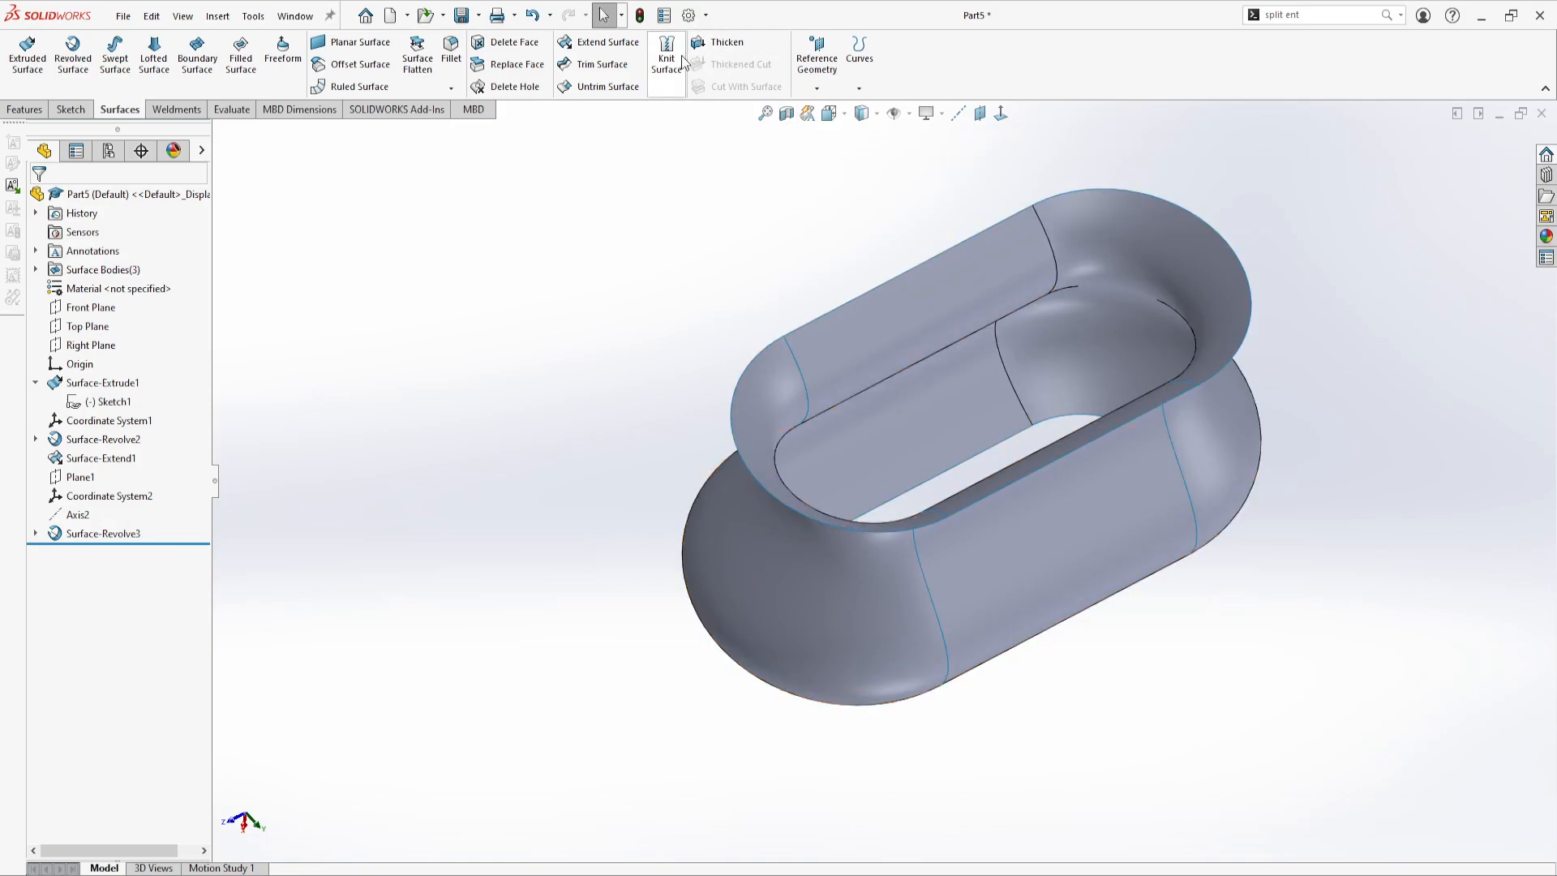
left_click(724, 42)
left_click(863, 363)
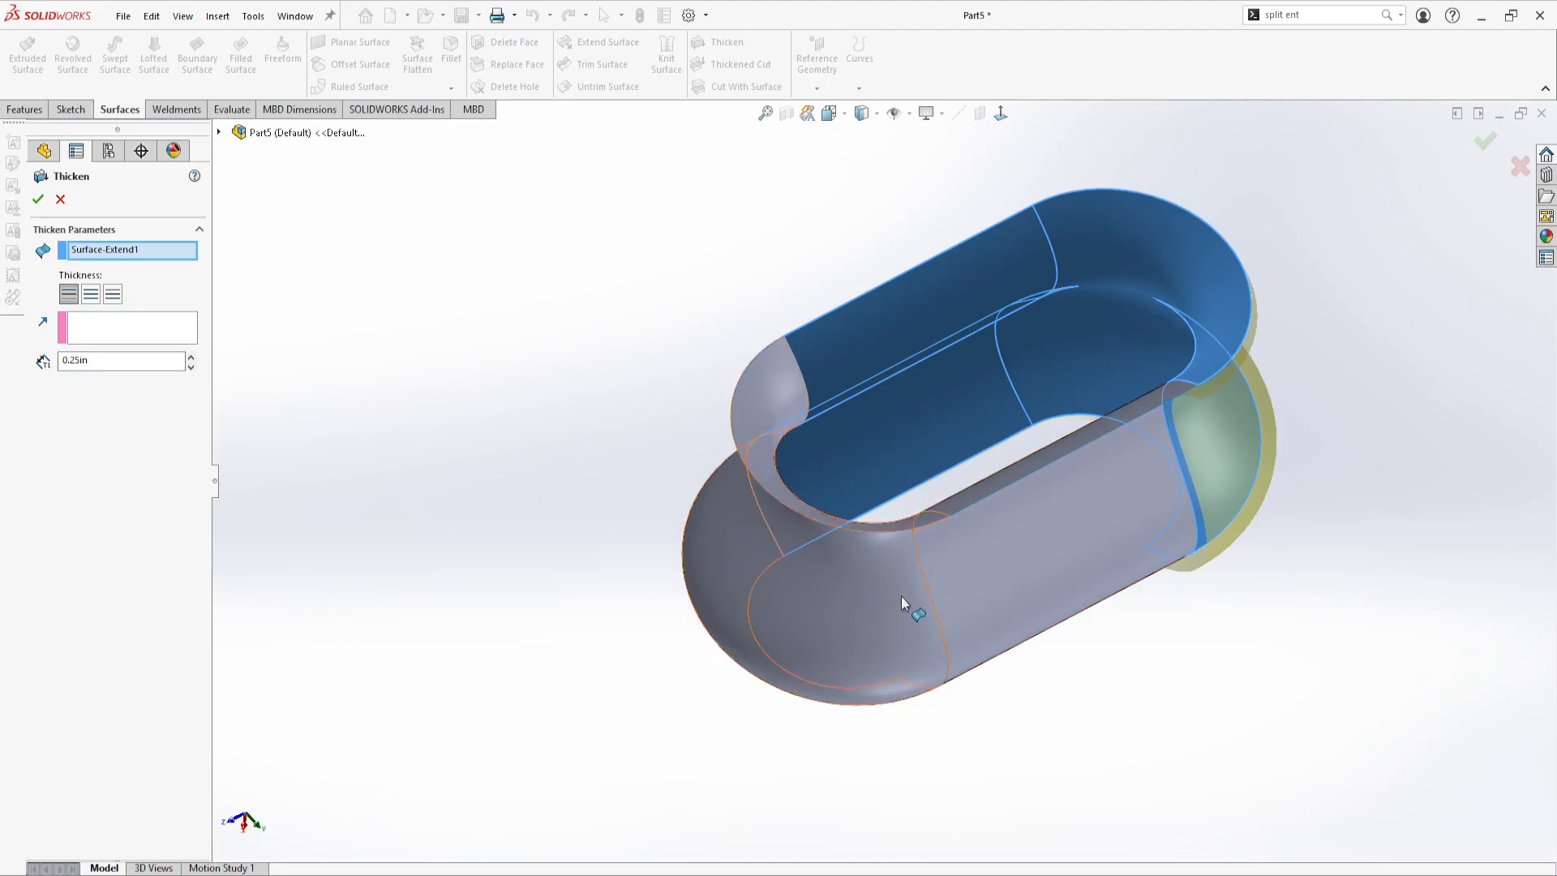
left_click(61, 200)
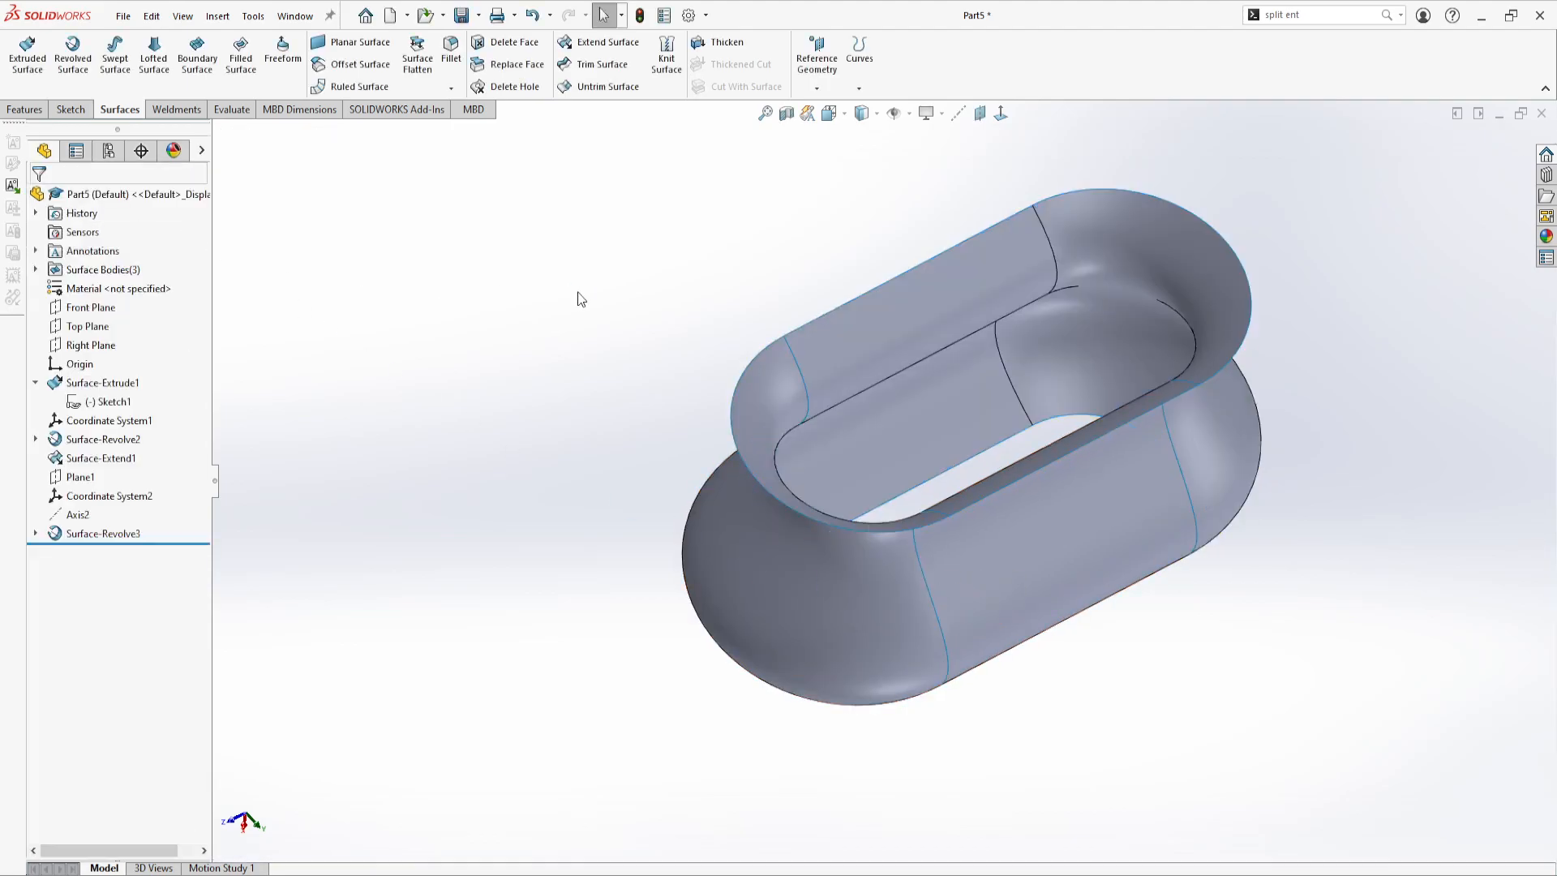
Knit Surface-Extend1, Surface-Extrude1 and Surface-Revolve3 with Create solid and Merge entities left off
left_click(670, 61)
left_click(926, 323)
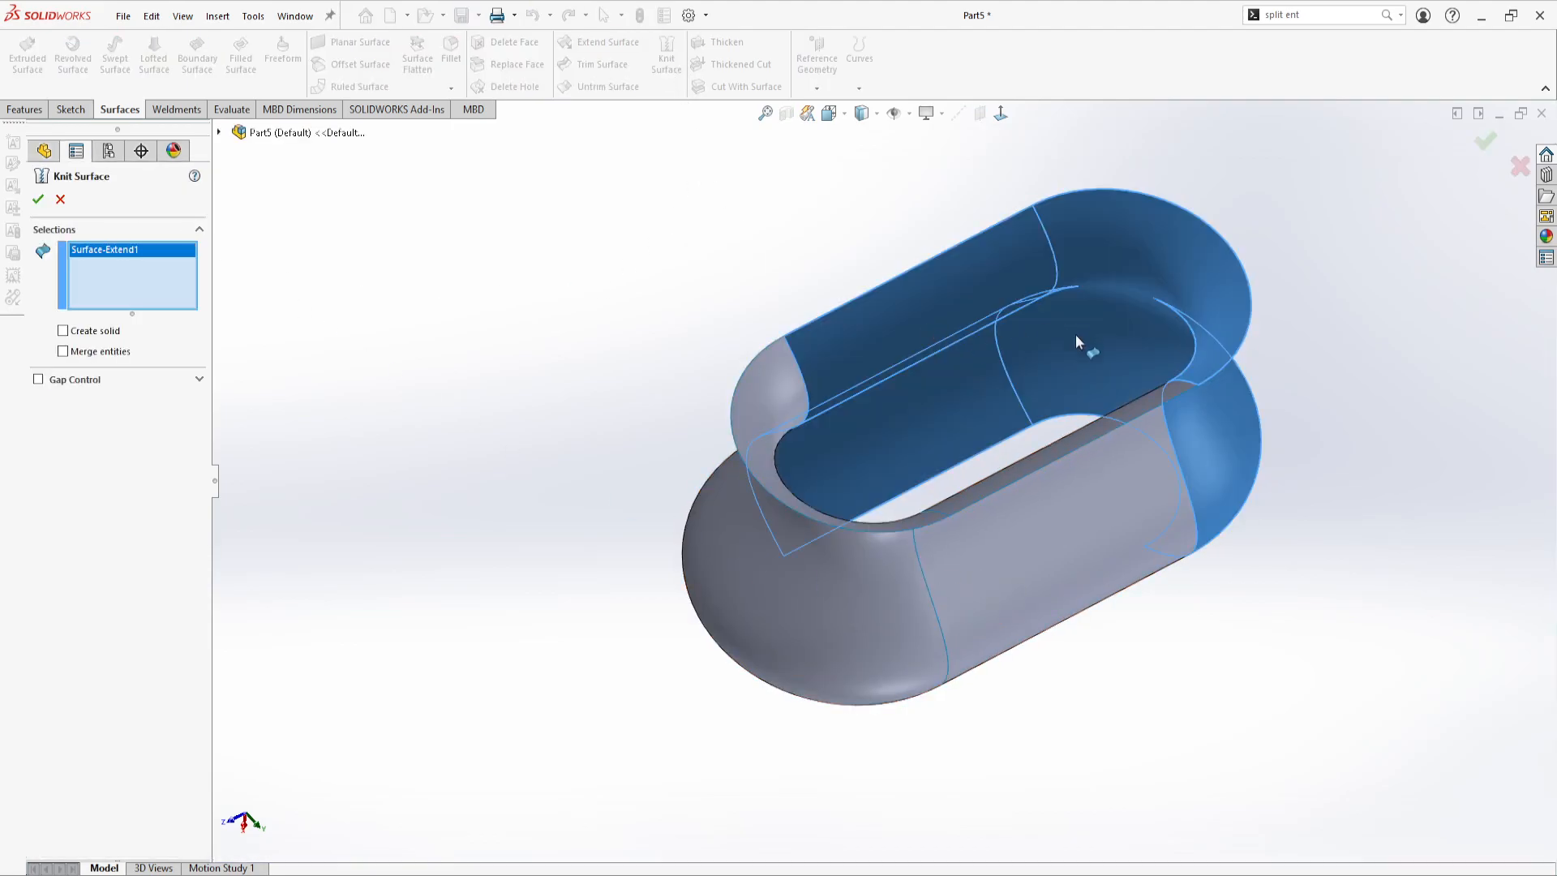
left_click(1014, 527)
left_click(772, 581)
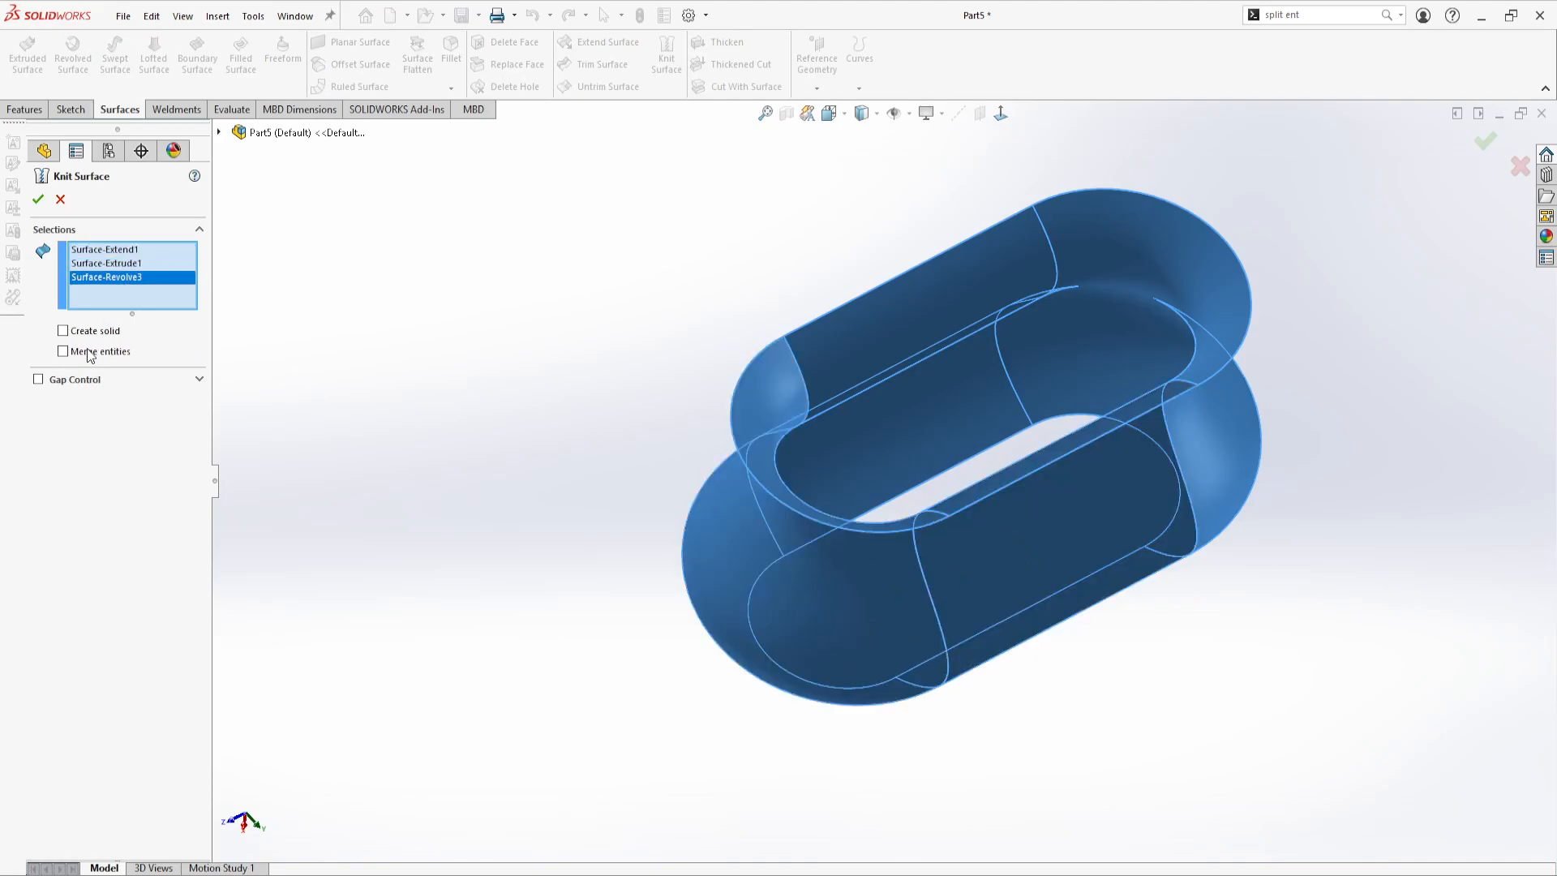
left_click(38, 200)
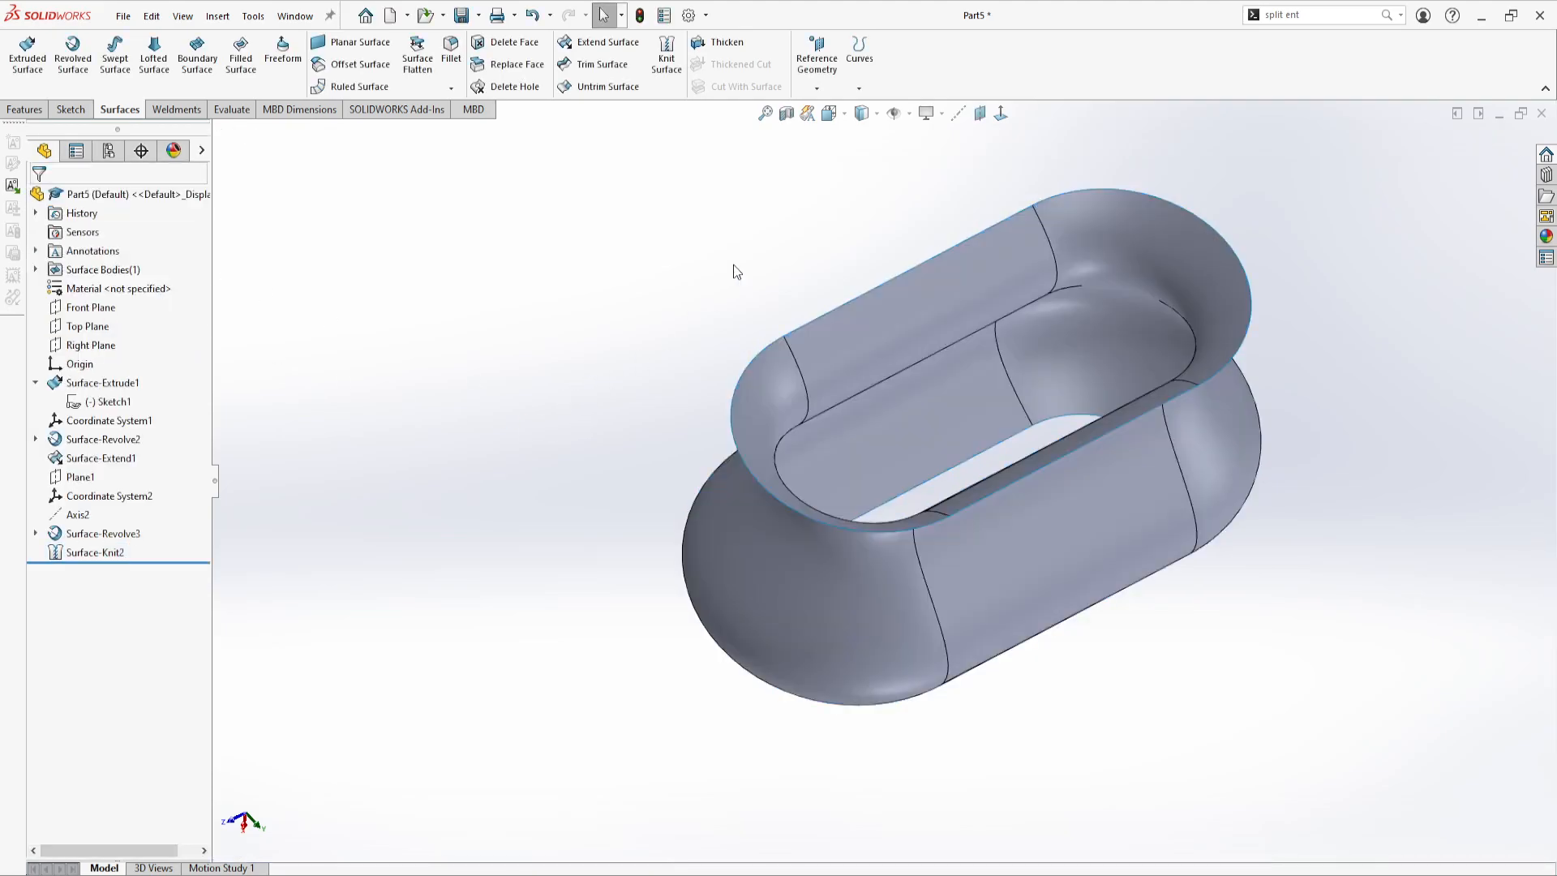
Set up a 0.25 in thicken of Surface-Knit2 and compare the one-sided and two-sided previews at the rim
left_click(720, 42)
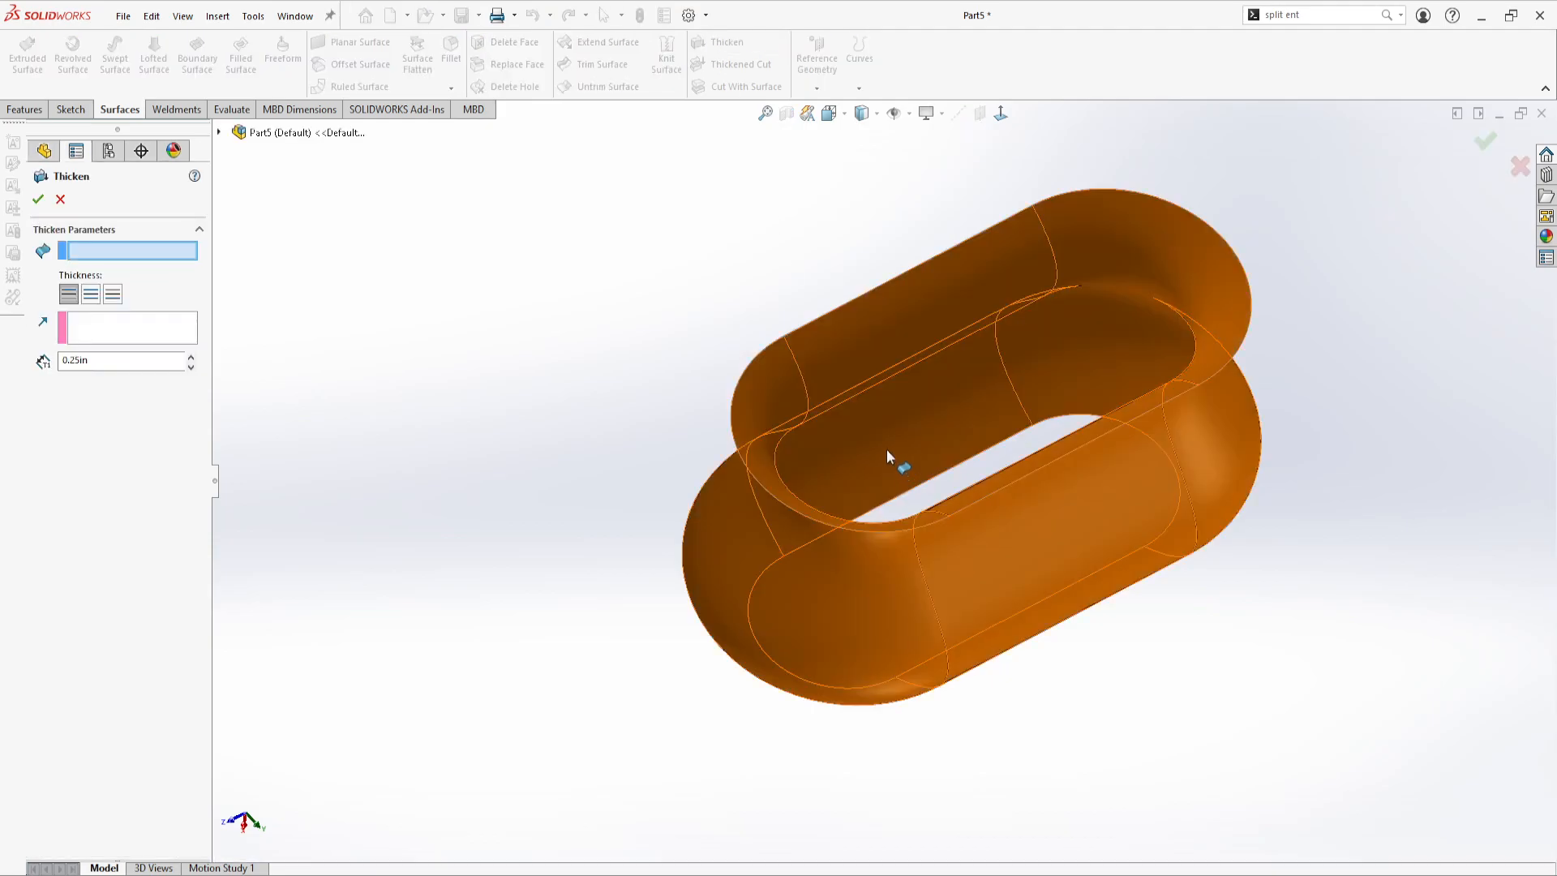
left_click(878, 378)
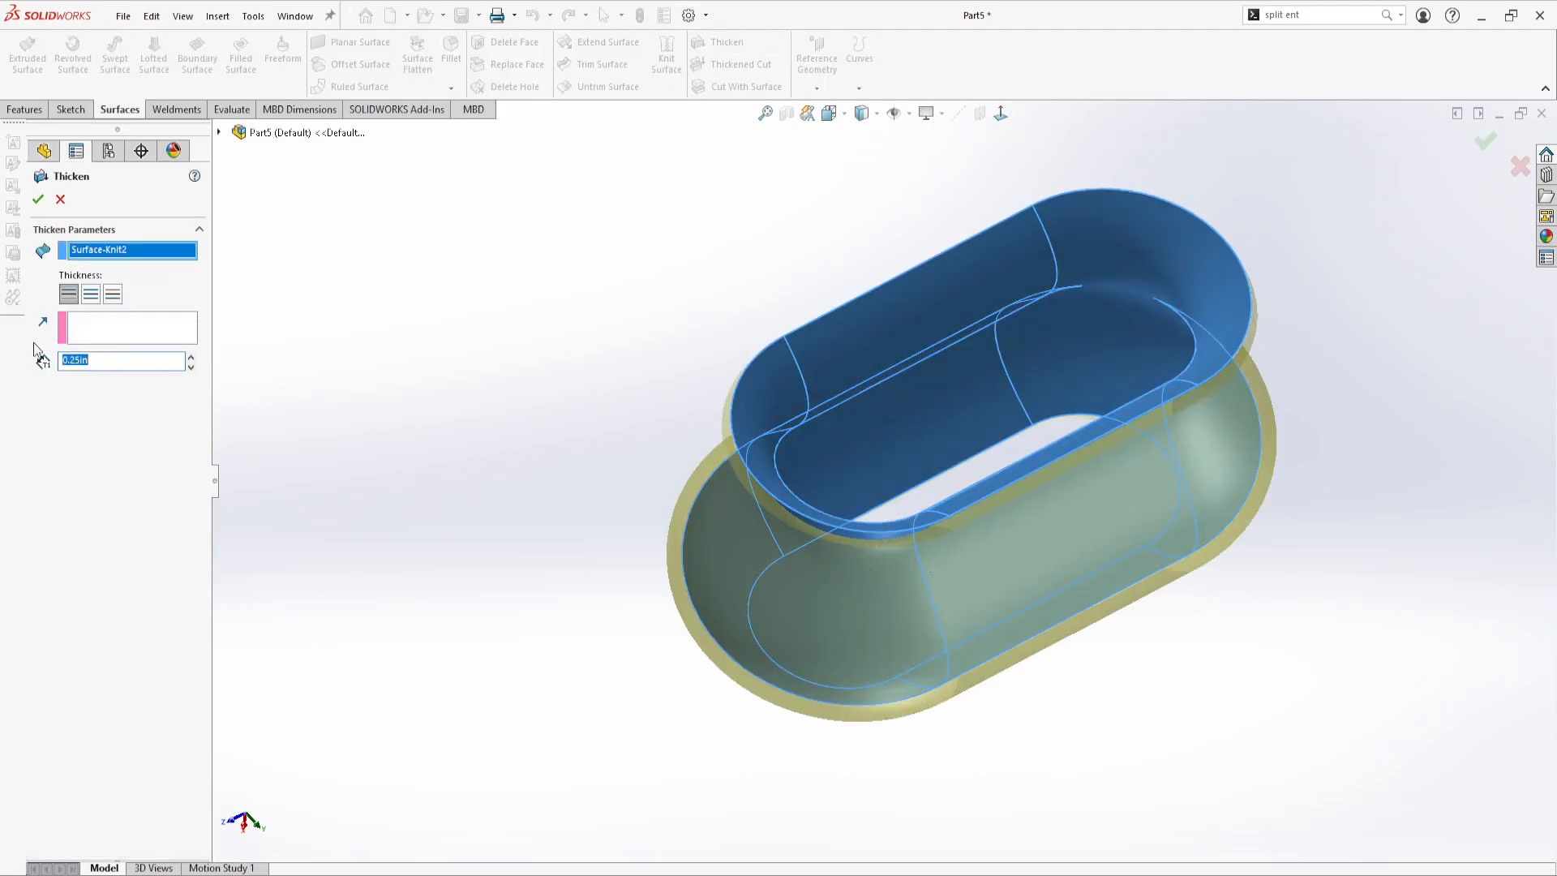
left_click(91, 295)
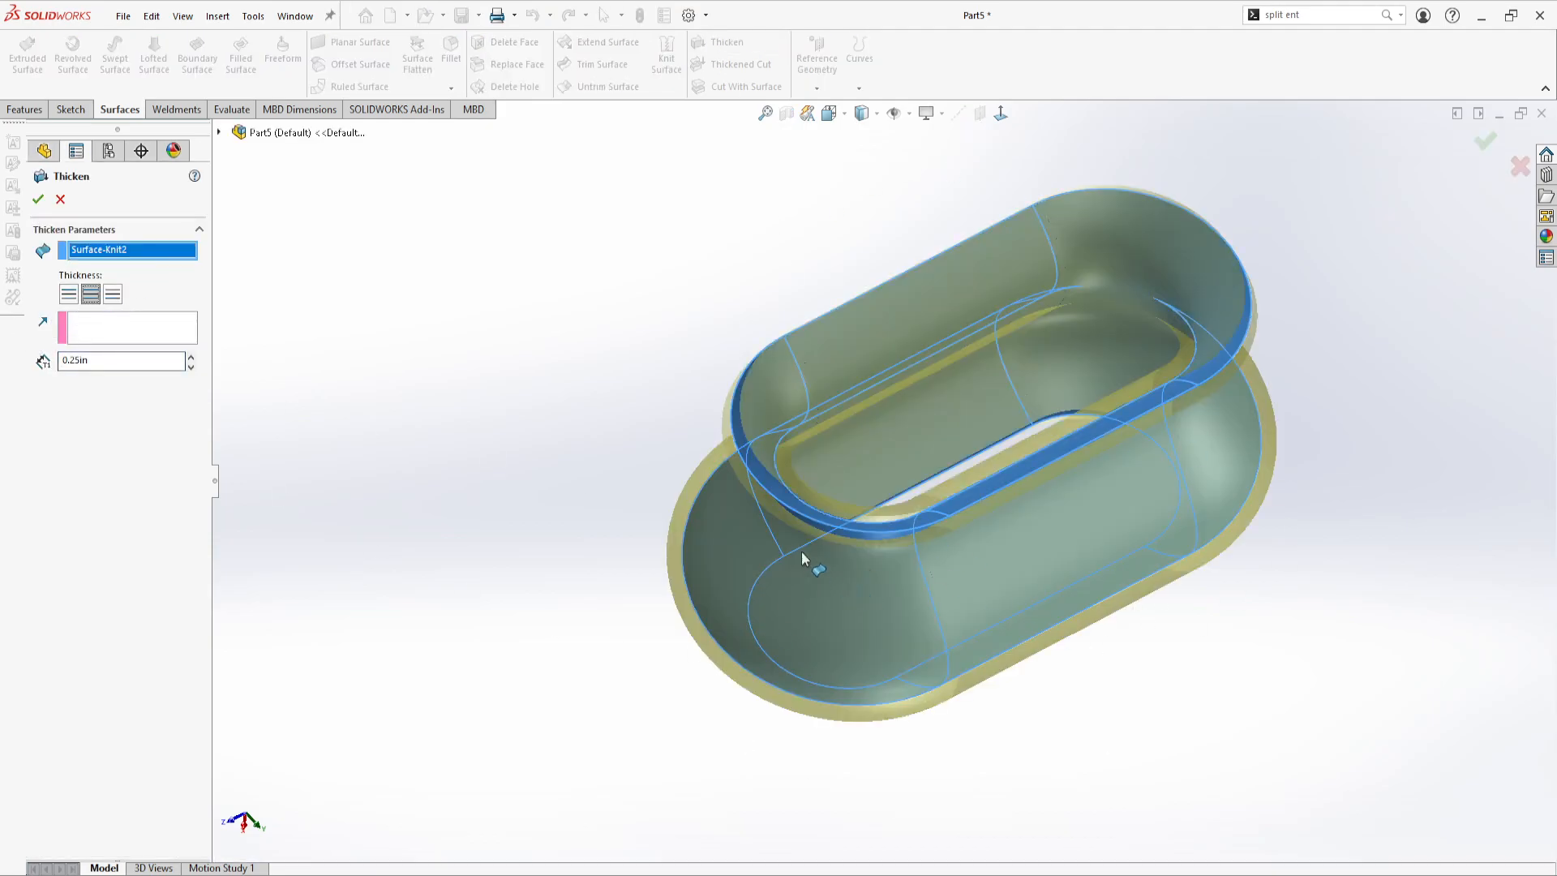
middle_click_drag(801, 478, 861, 362)
scroll(970, 389, "down", 6)
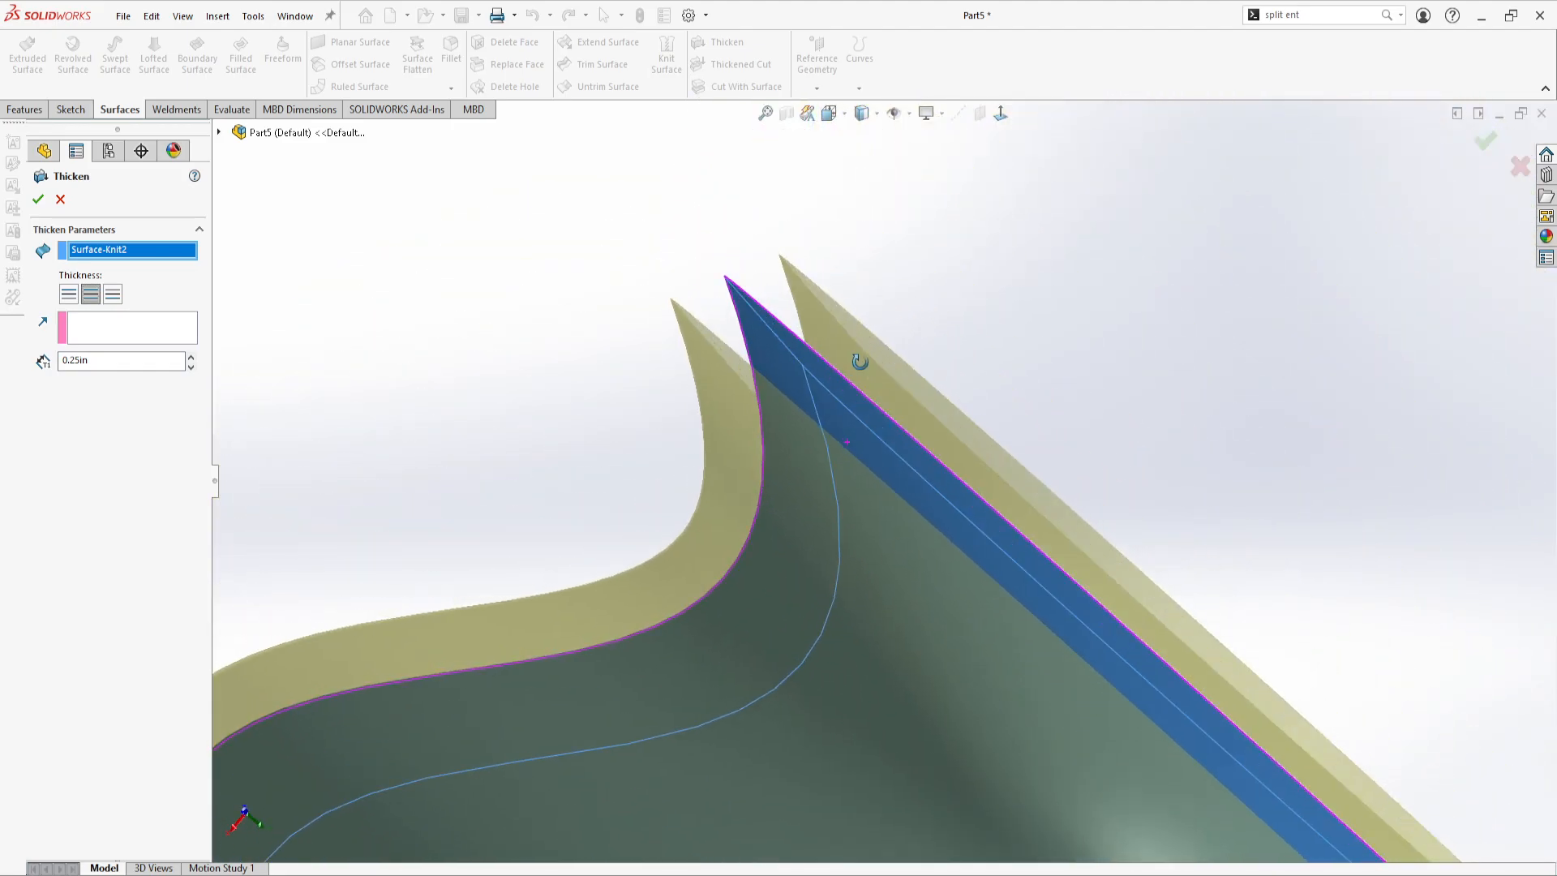
left_click(73, 294)
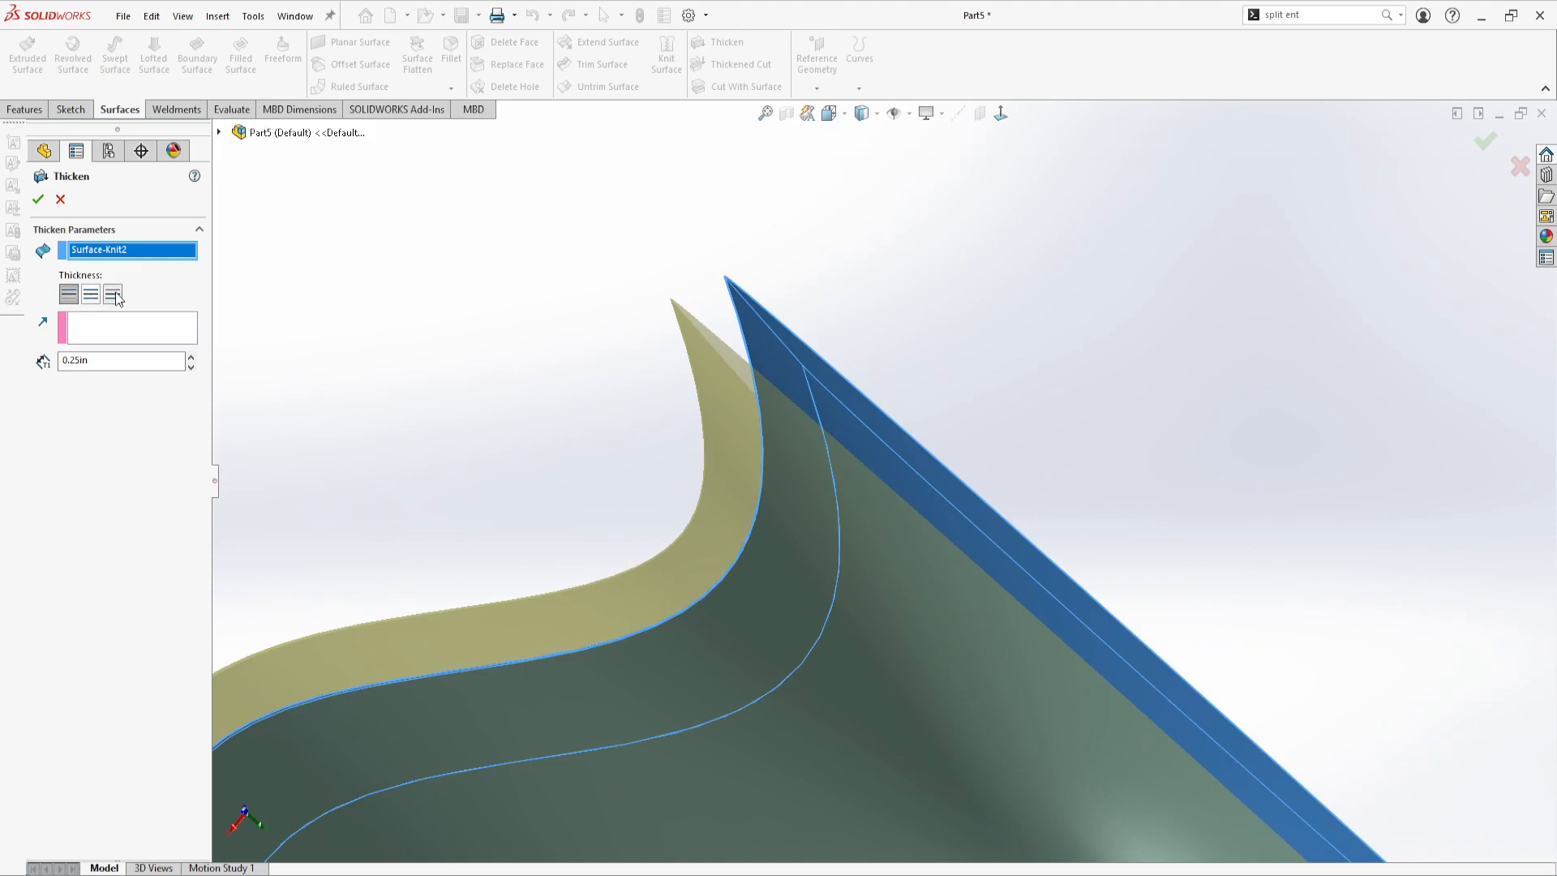
left_click(113, 295)
left_click(91, 295)
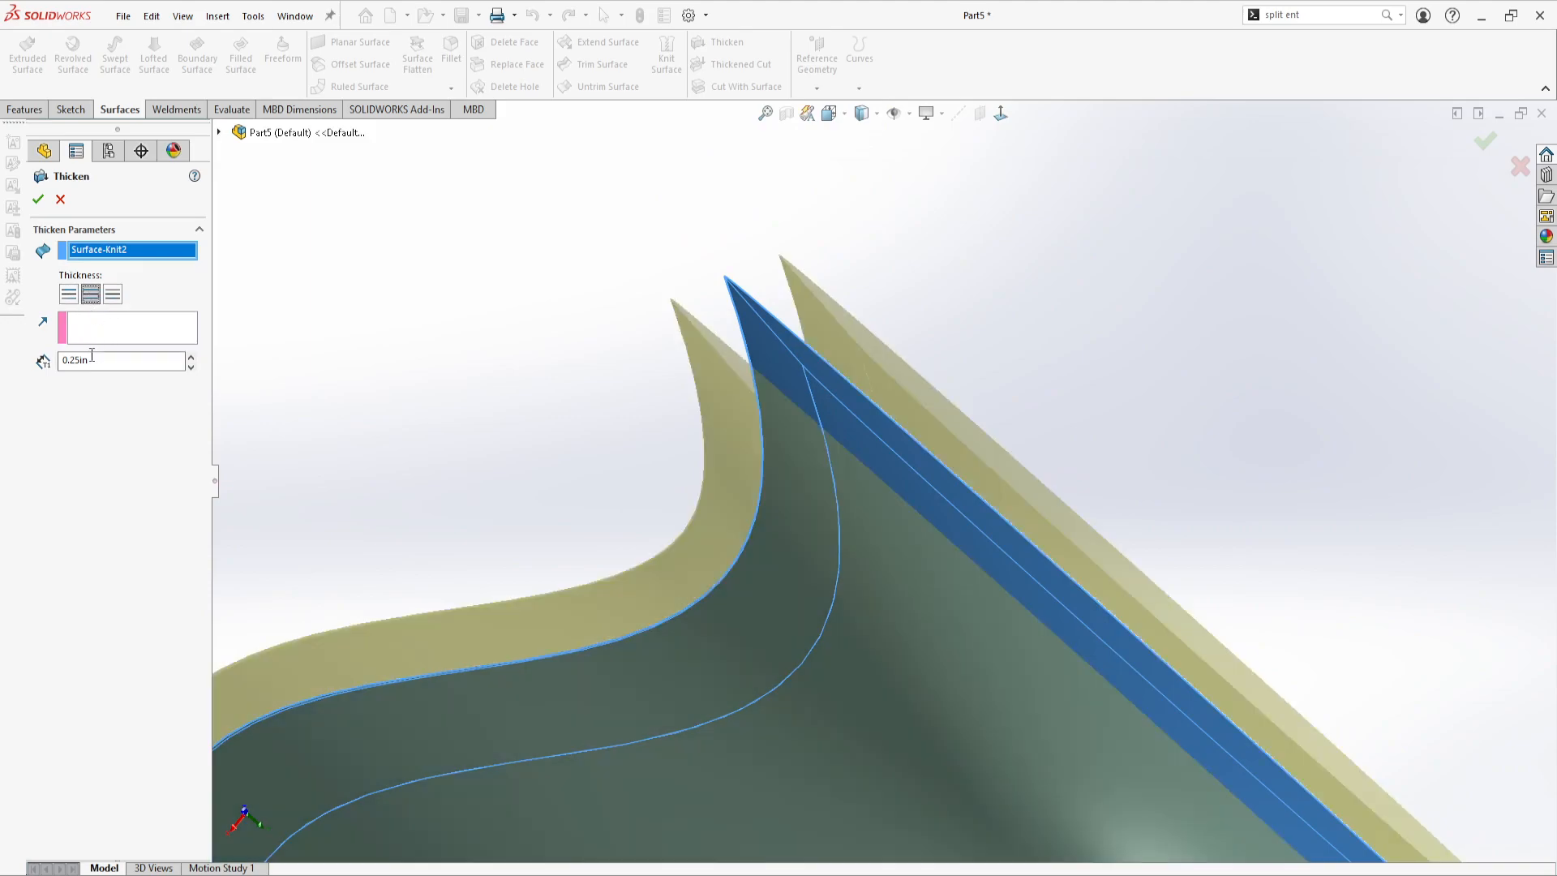
Thicken Surface-Knit2 by 0.25 in on the outer side only
left_click(71, 296)
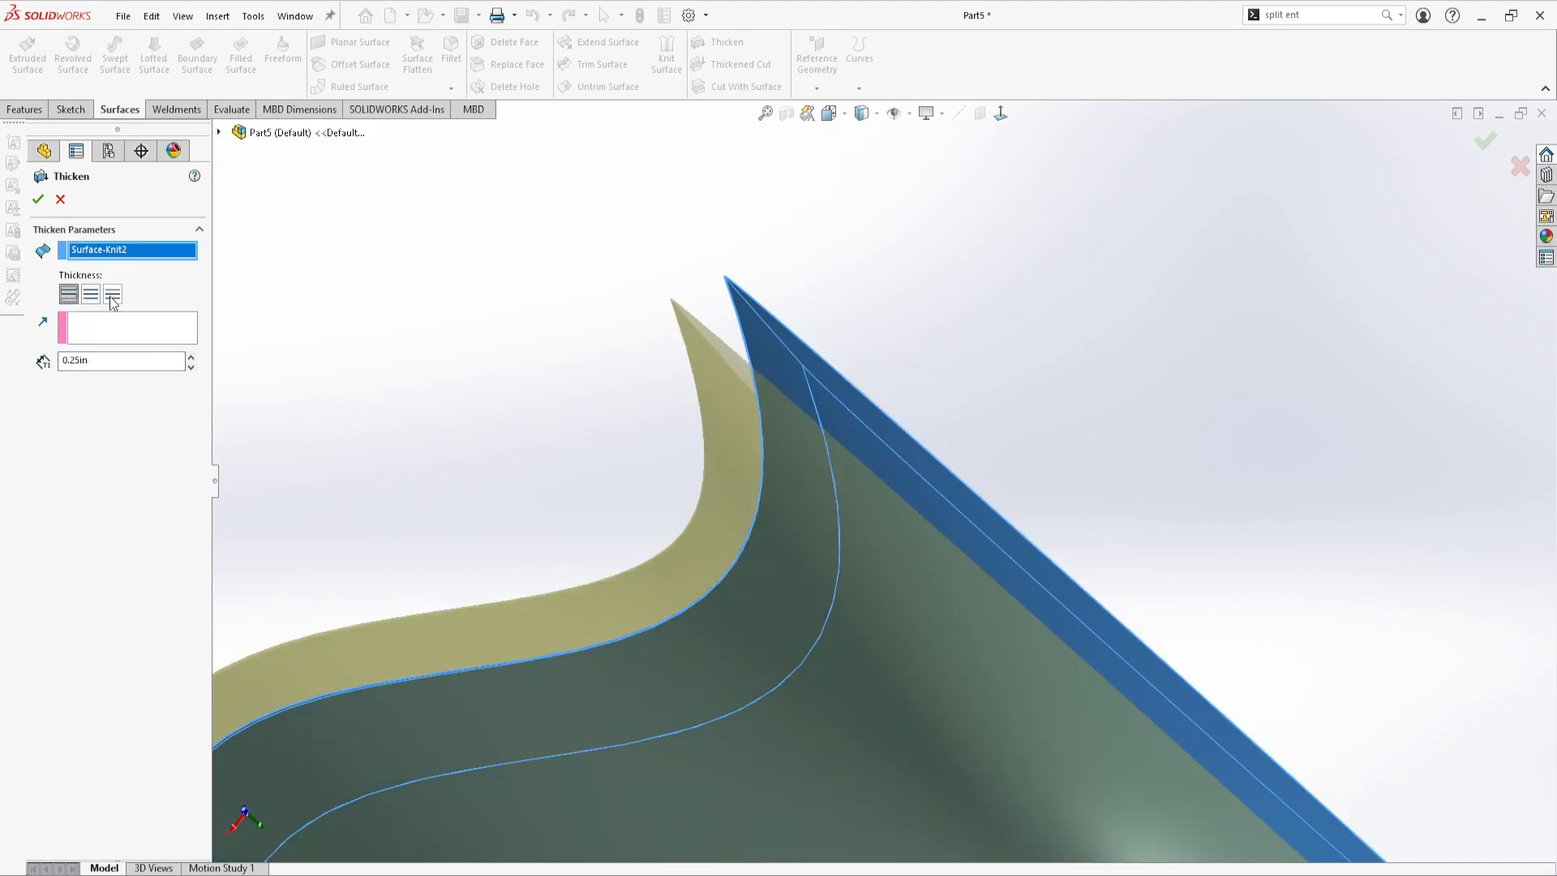
scroll(785, 567, "up", 3)
middle_click_drag(785, 568, 707, 519)
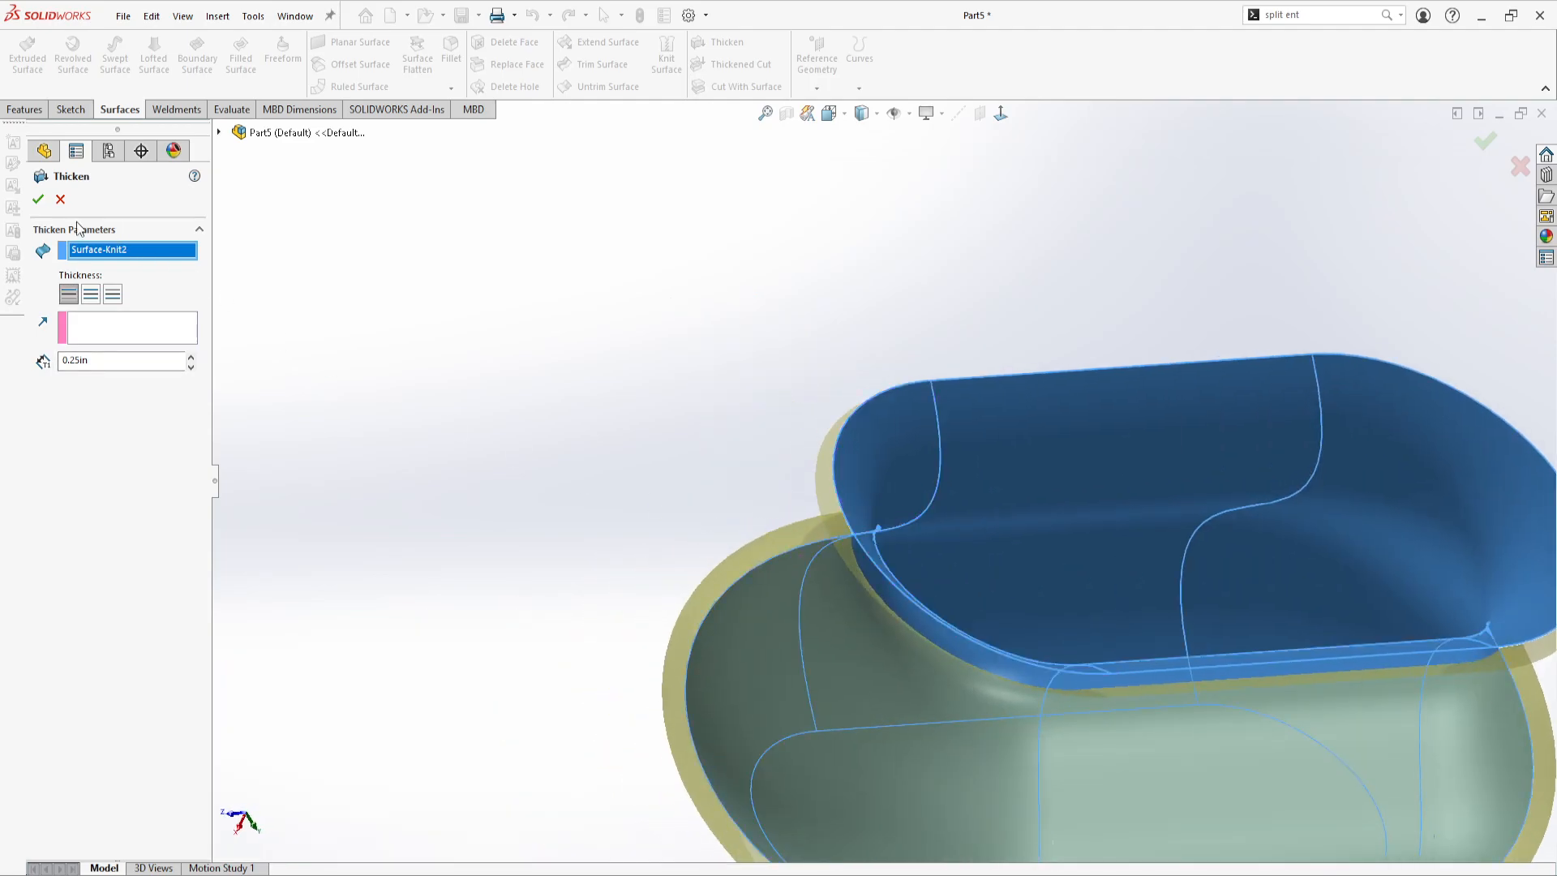
left_click(38, 198)
scroll(1150, 629, "up", 5)
middle_click_drag(1151, 629, 706, 584)
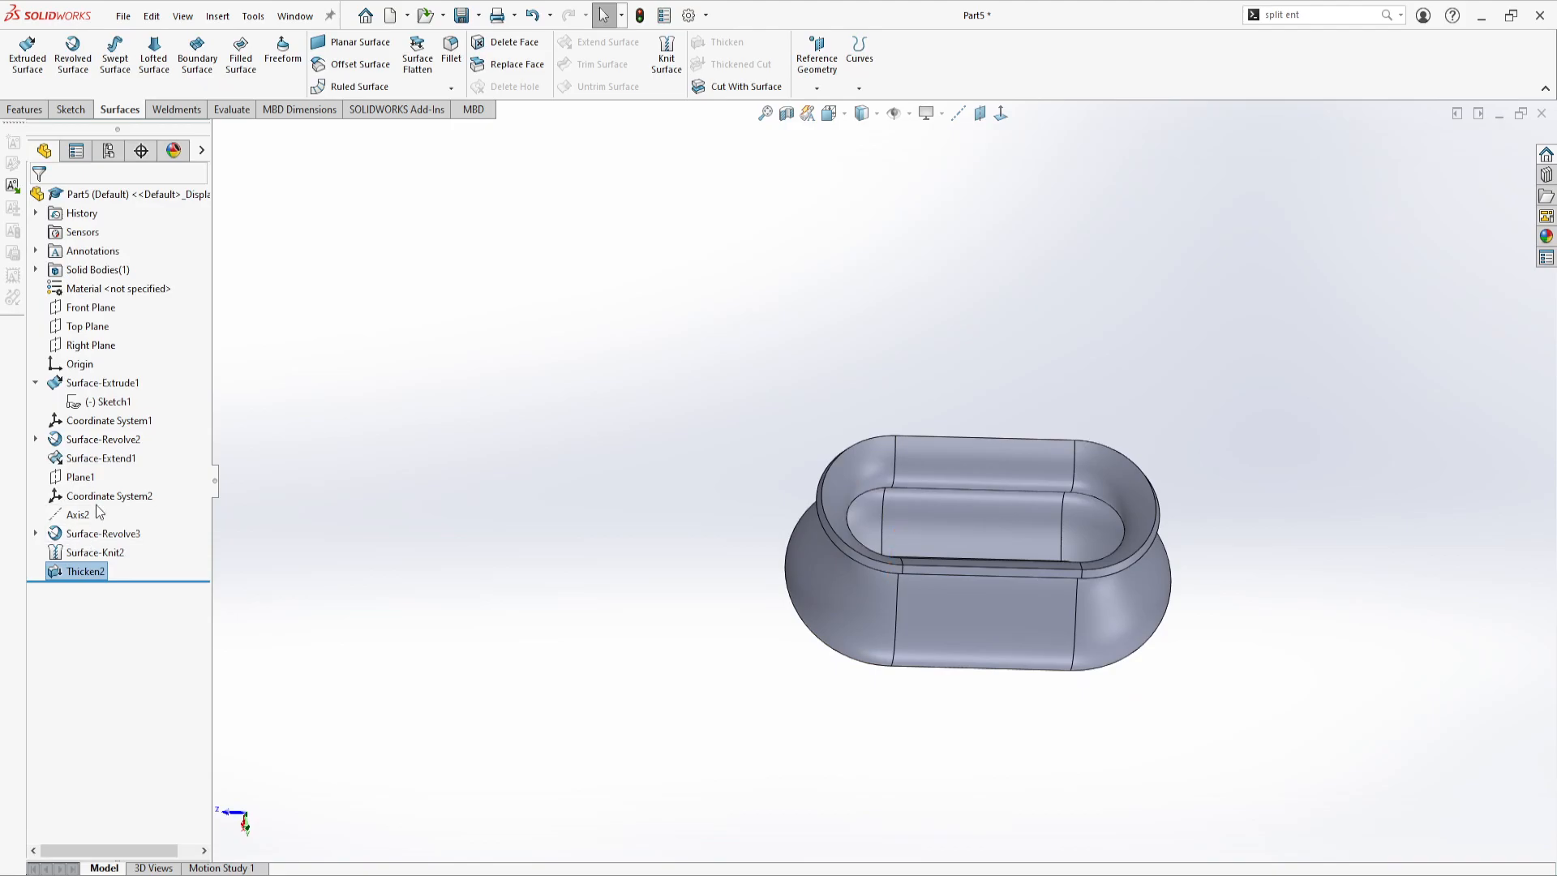
Switch to the CATIA model and hide Geometrical Set.1 so only the part body is displayed
left_click(574, 633)
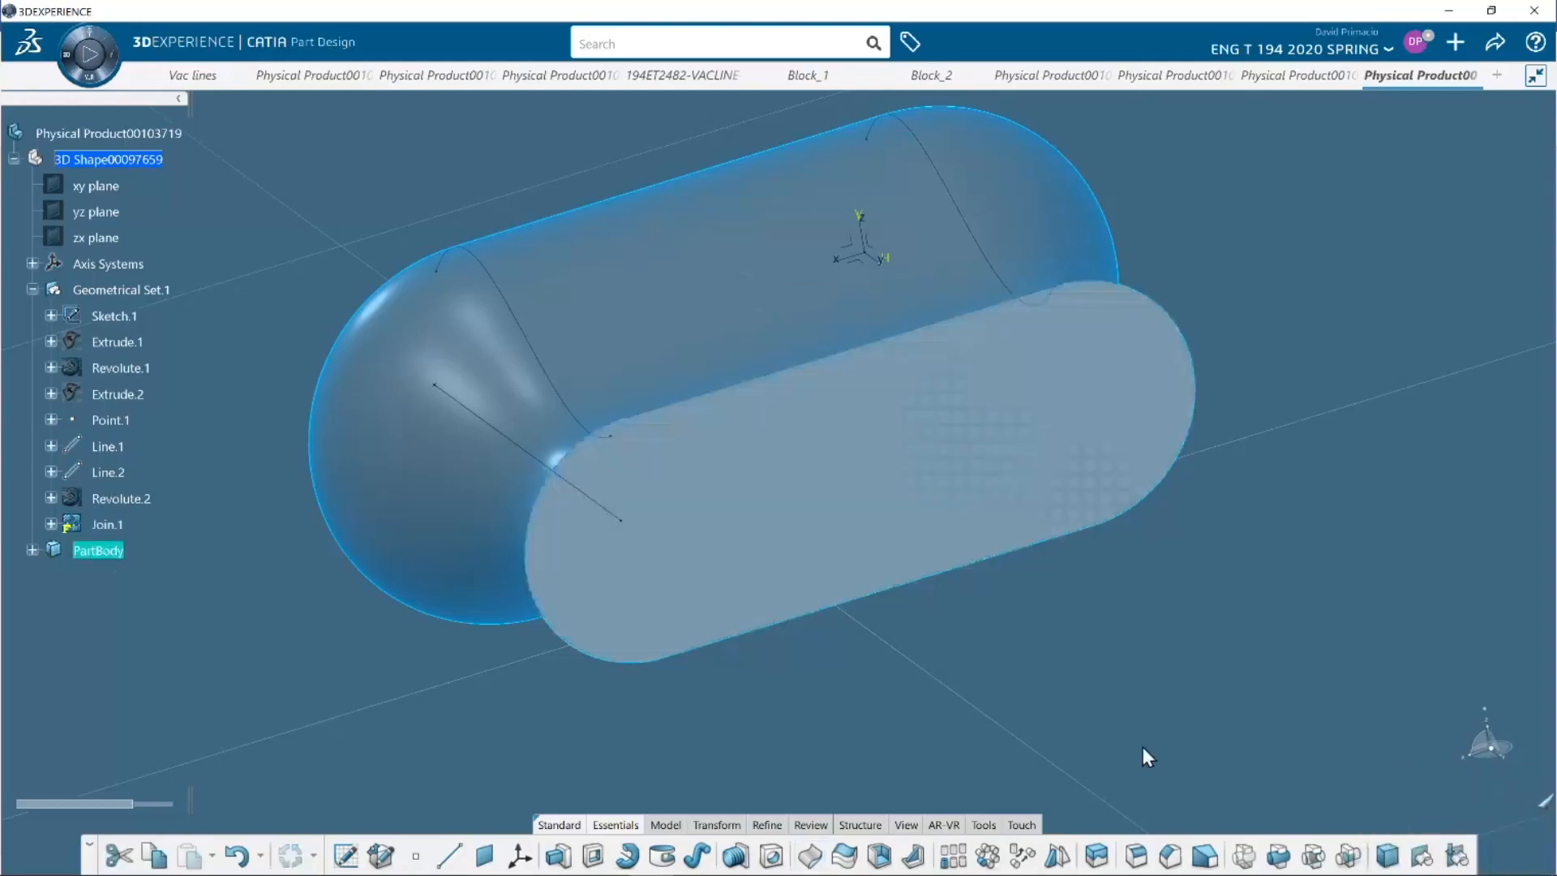
right_click(100, 288)
left_click(154, 437)
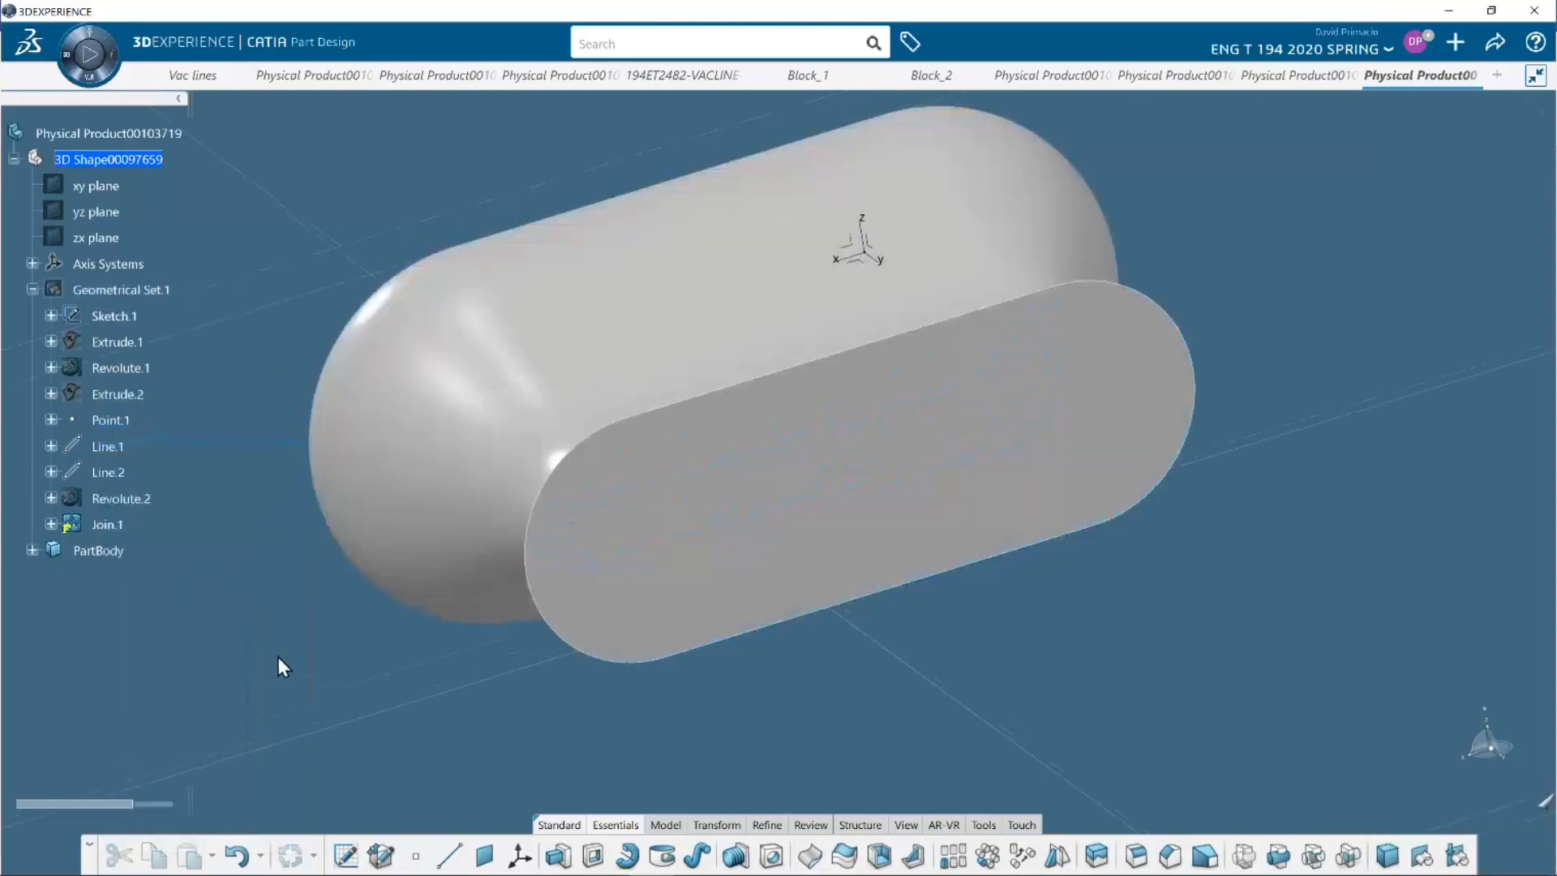
Examine the CATIA part body and its flat end faces from several angles
middle_click_drag(300, 634, 382, 268)
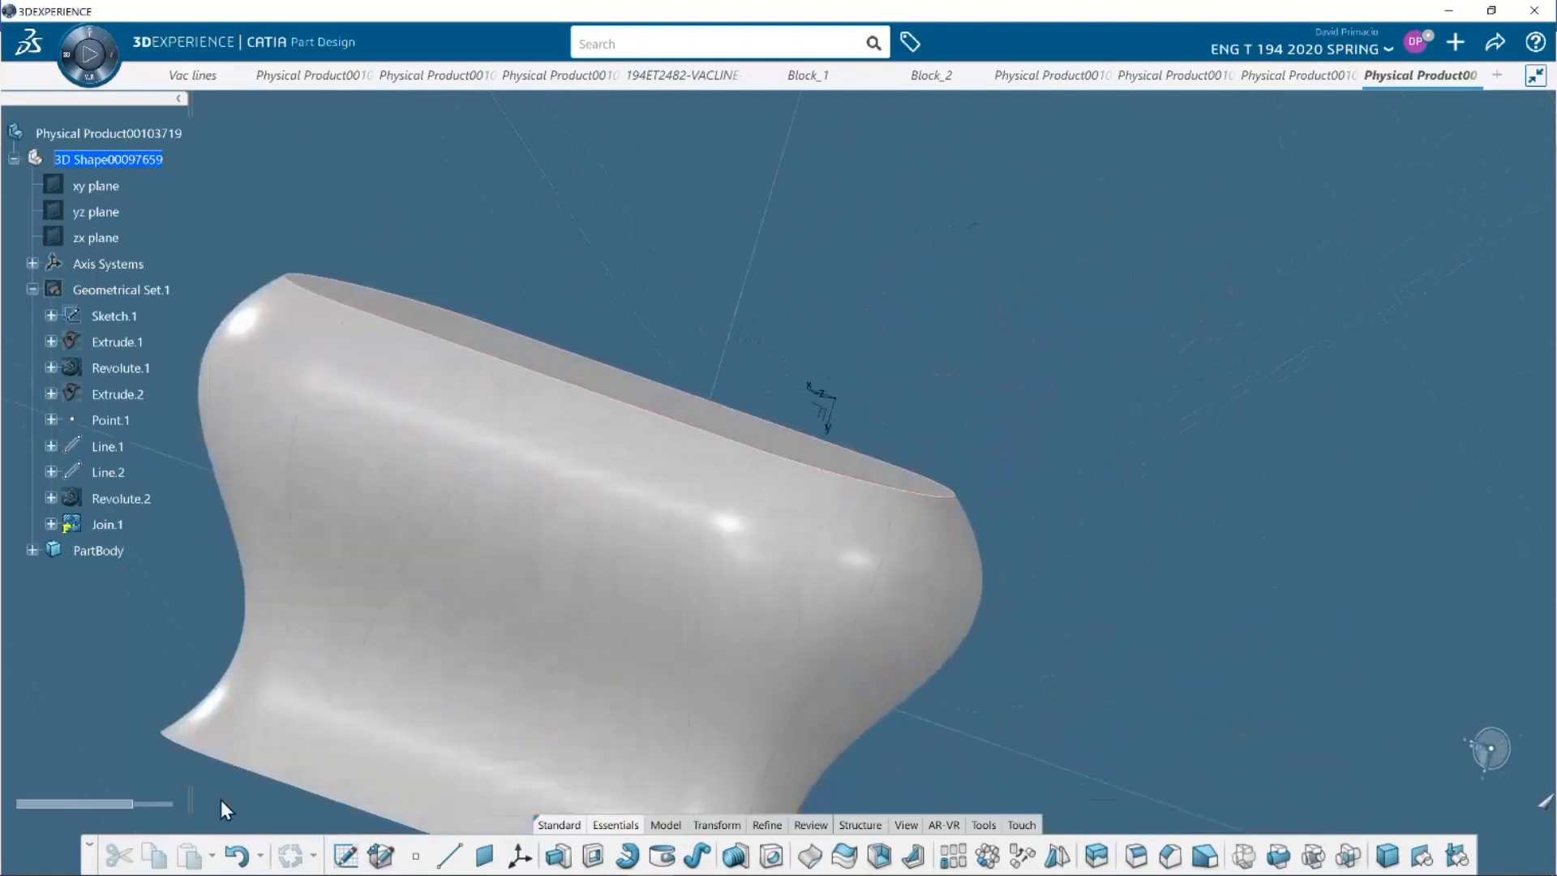
middle_click_drag(383, 627, 500, 434)
middle_click_drag(448, 698, 691, 731)
middle_click_drag(425, 614, 630, 712)
middle_click_drag(698, 652, 724, 633)
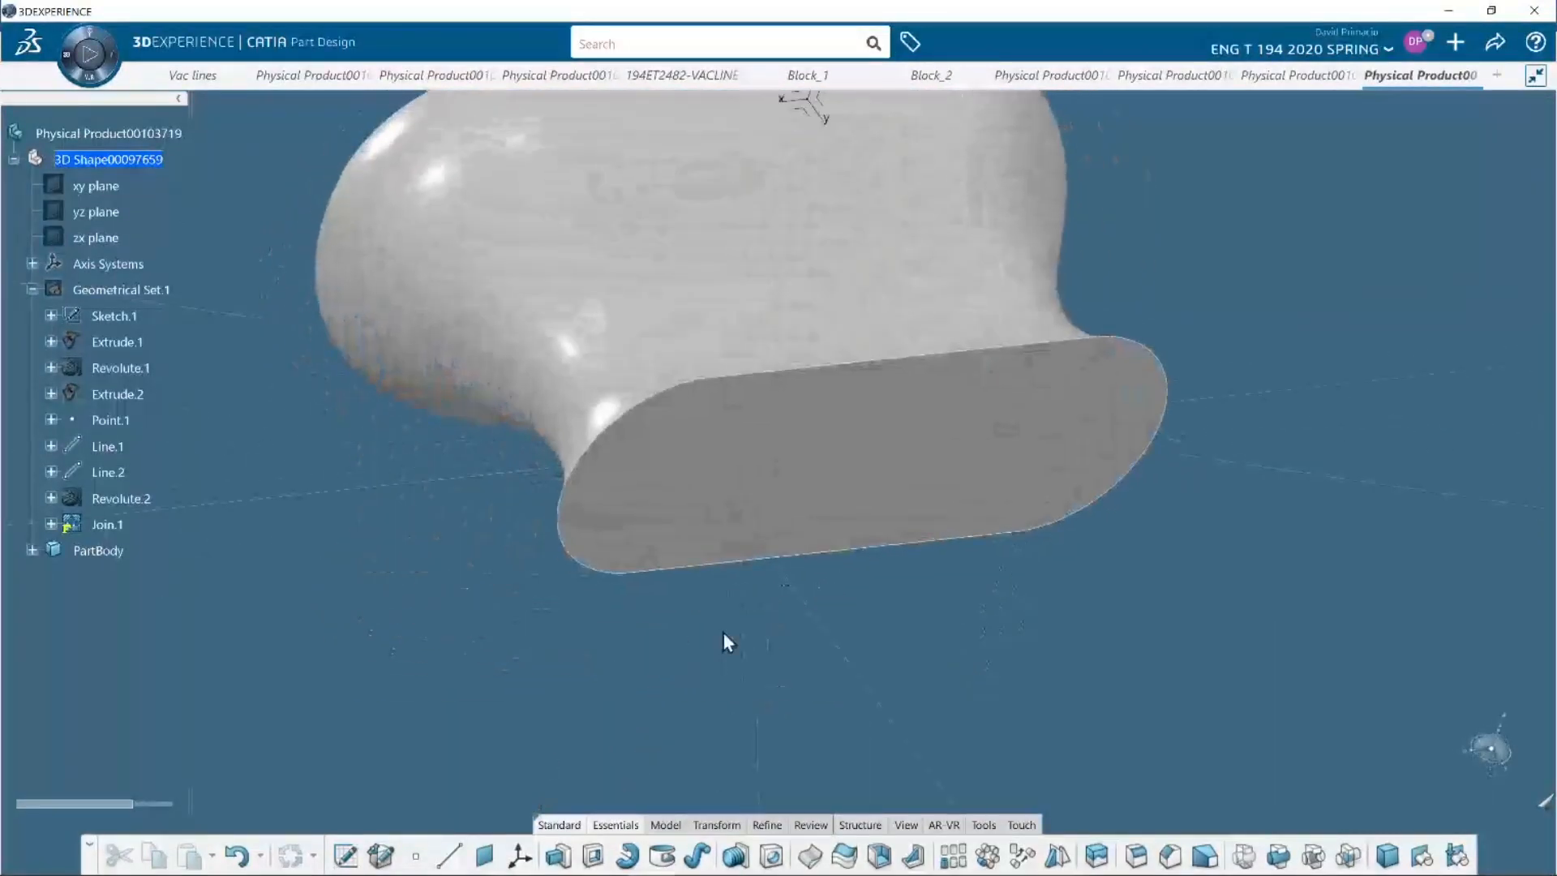
middle_click_drag(386, 601, 728, 688)
middle_click_drag(423, 601, 542, 667)
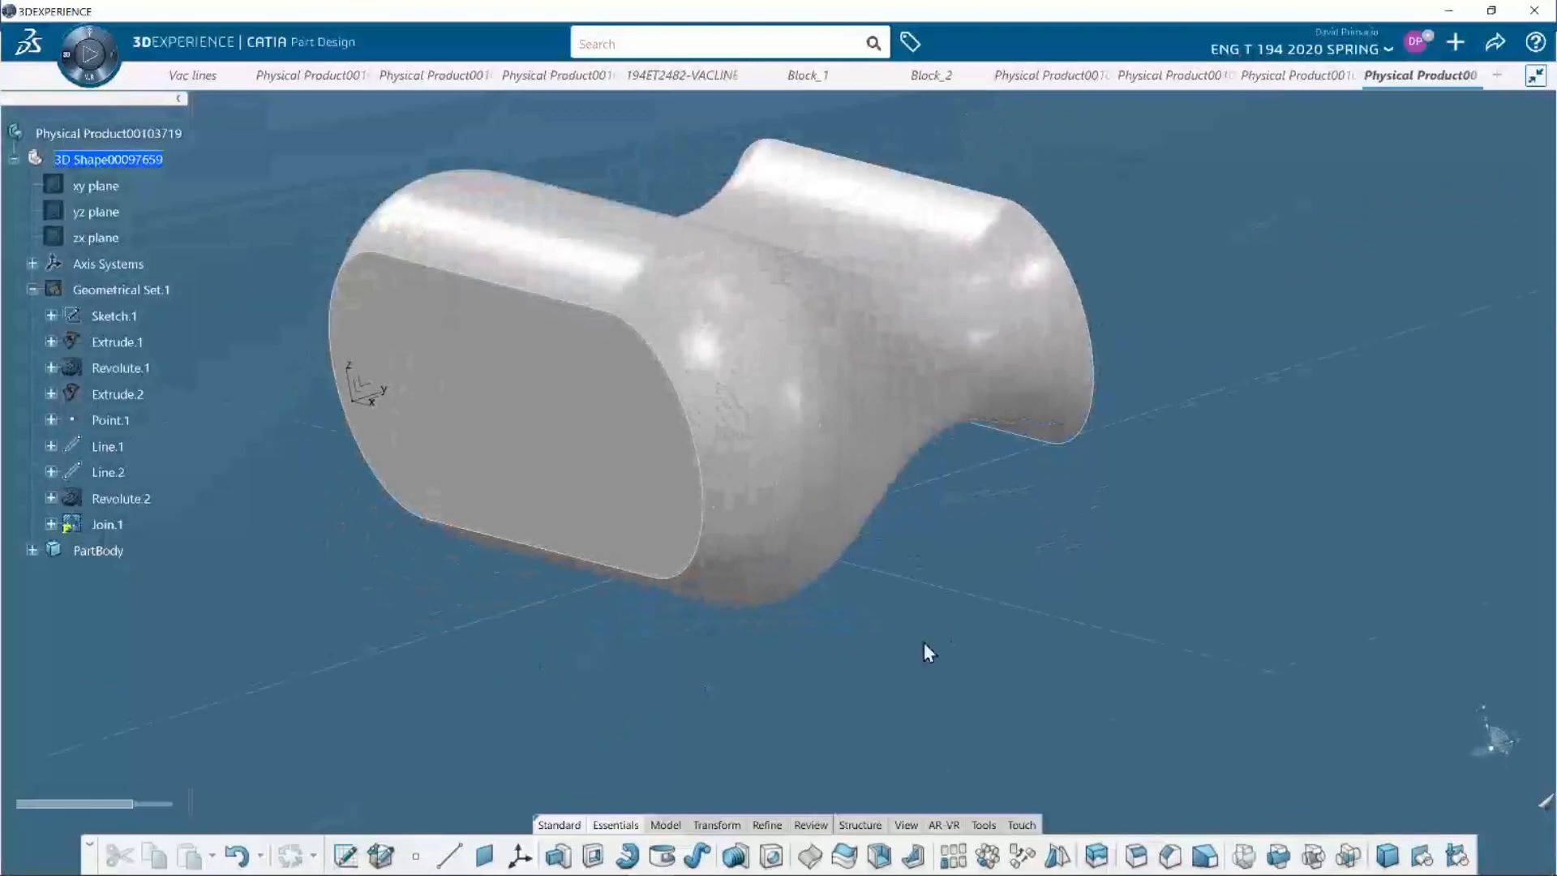
middle_click_drag(928, 650, 881, 712)
mouse_move(1092, 367)
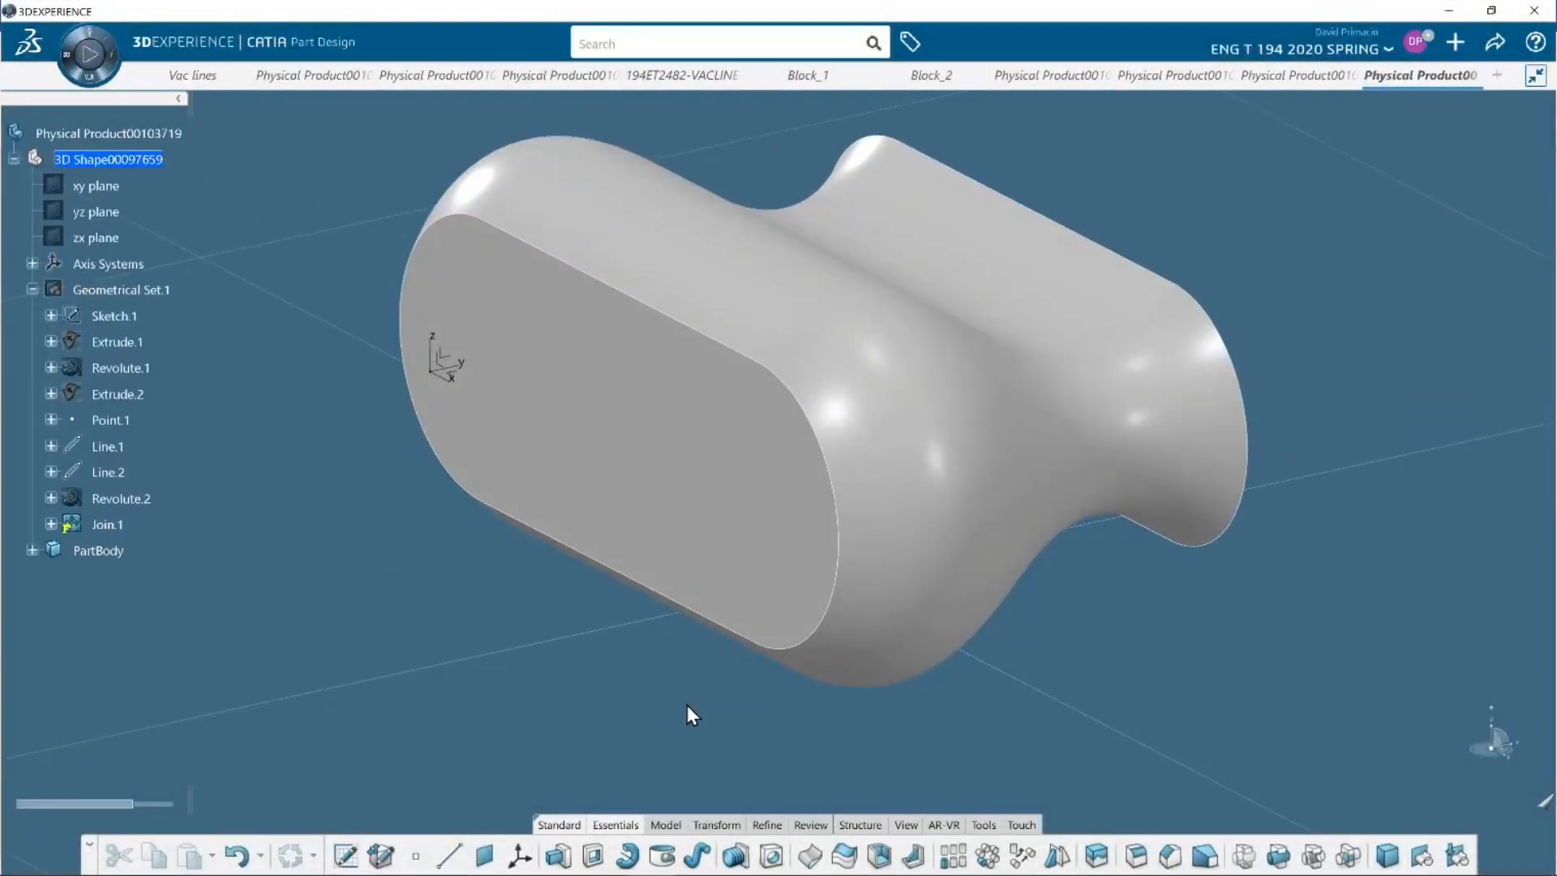
mouse_move(1058, 265)
left_click(541, 713)
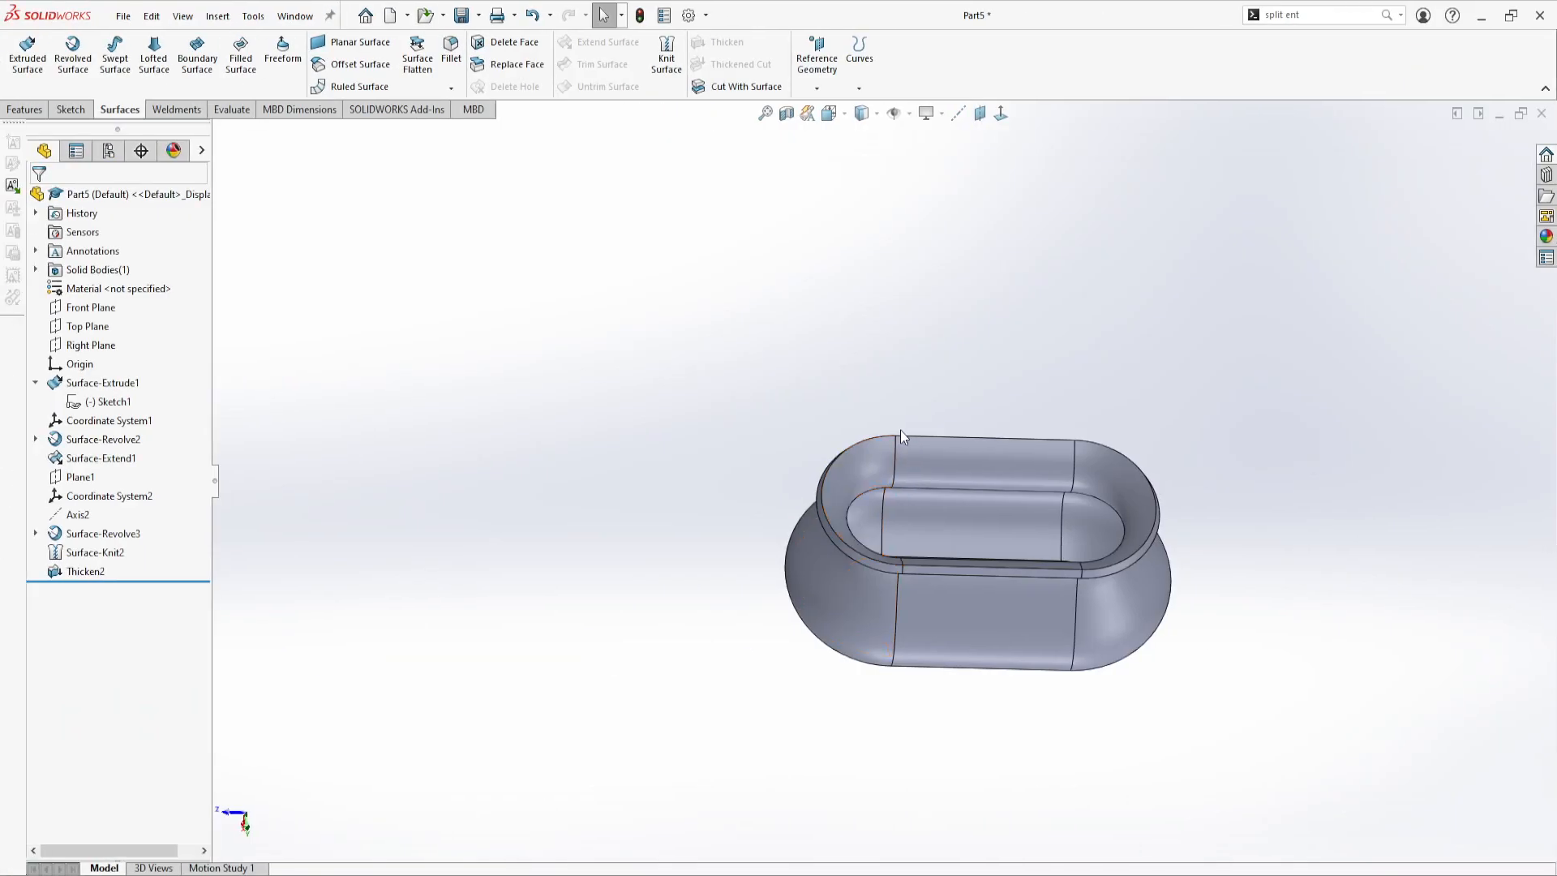
Return to SOLIDWORKS and delete the Thicken2 feature
middle_click_drag(995, 674, 995, 586)
left_click(104, 573)
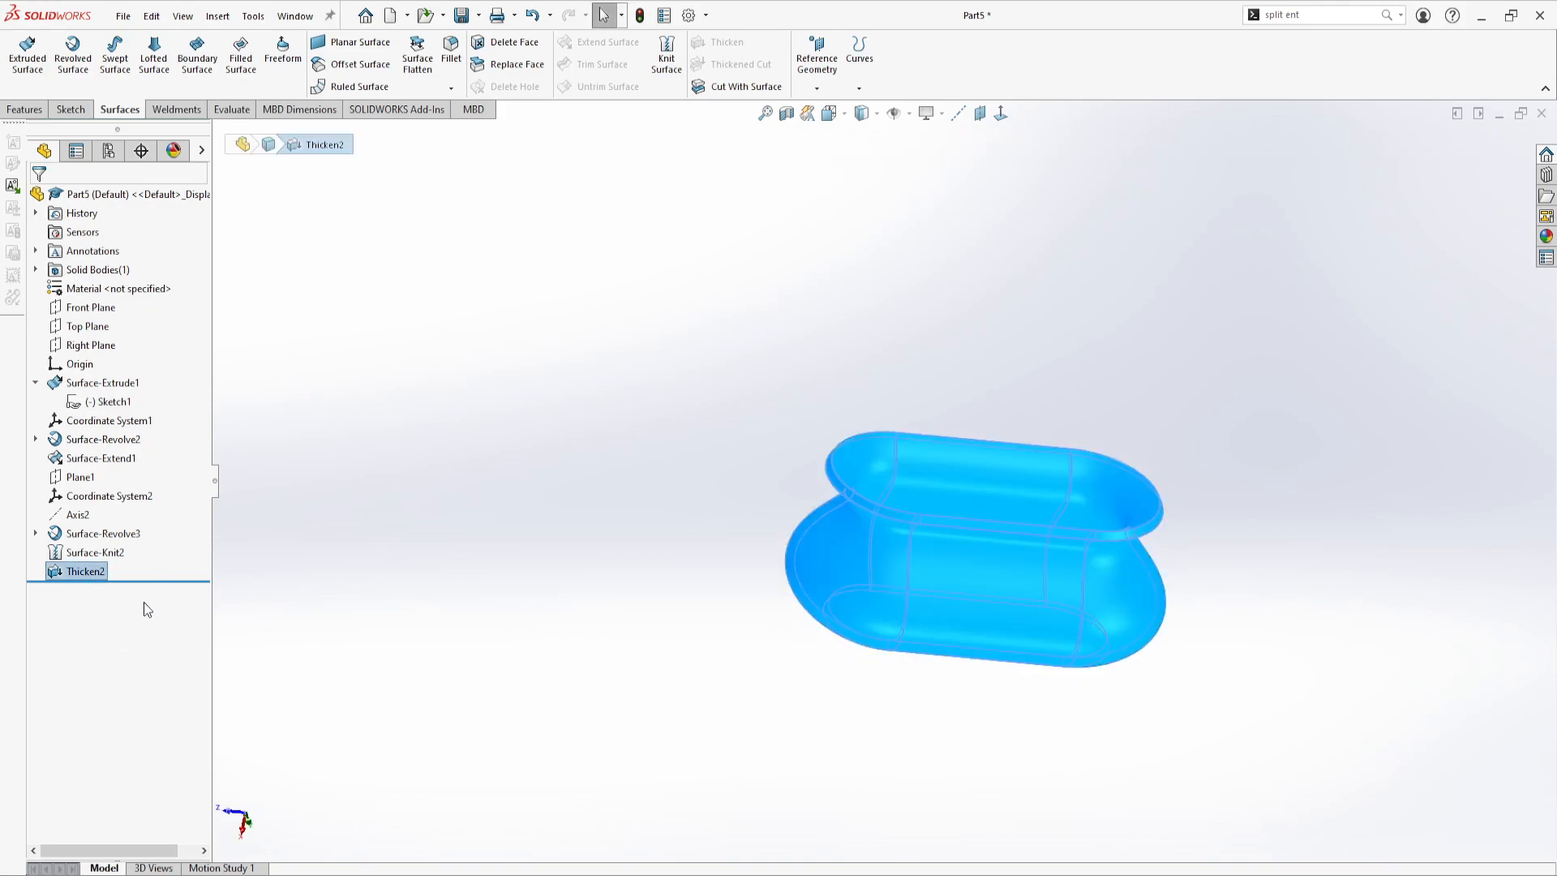
key("Delete")
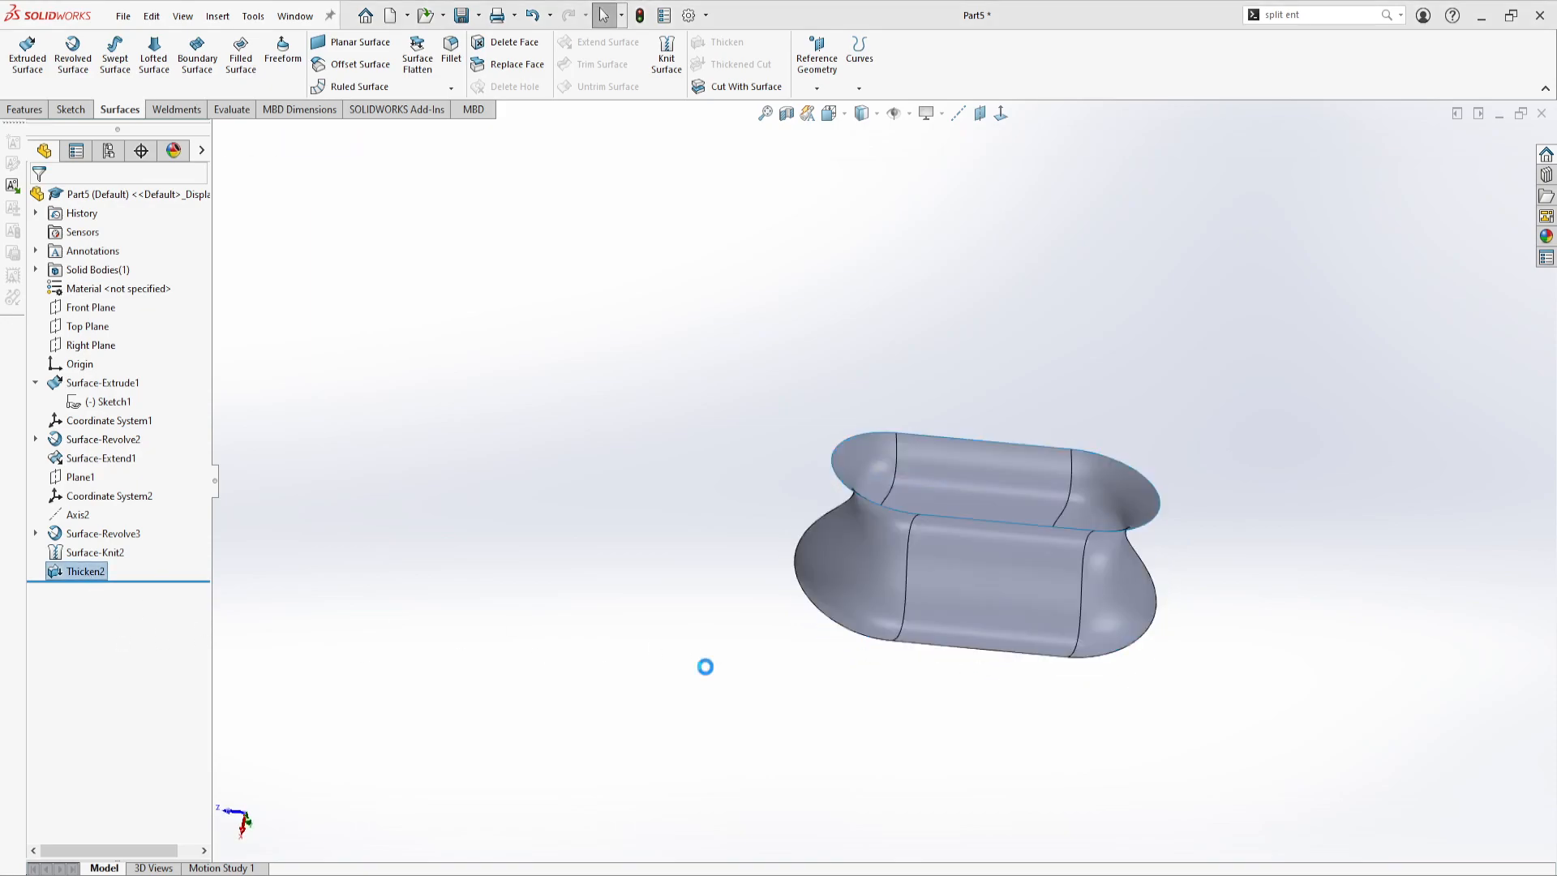
Close the flared open end of the knitted body with a Filled Surface bounded by its four rim edges, using Contact
scroll(1110, 493, "down", 4)
middle_click_drag(685, 519, 616, 454)
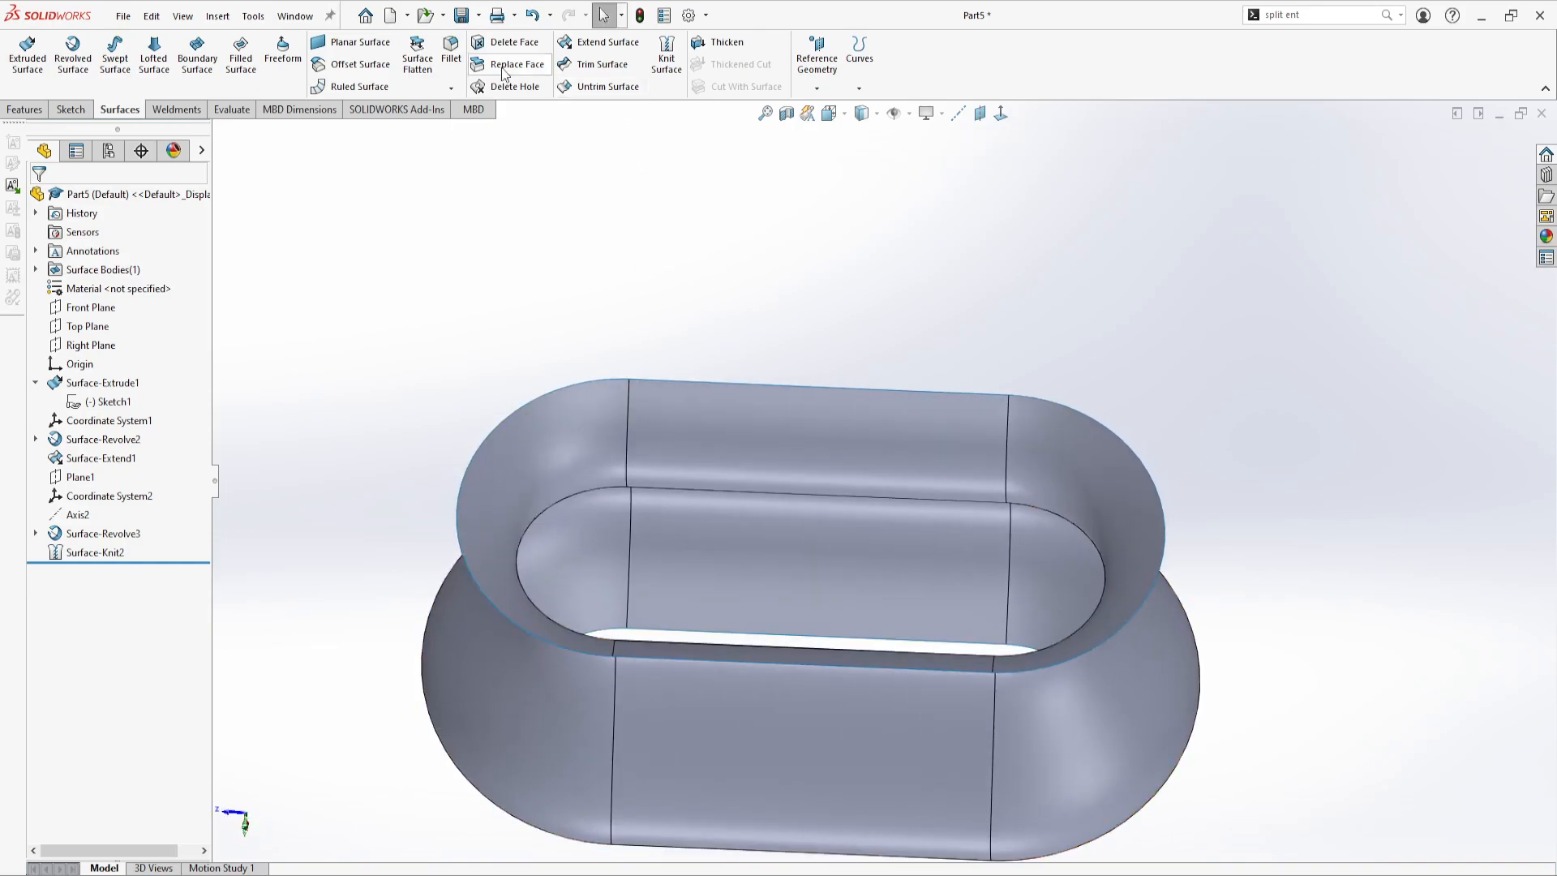
left_click(243, 55)
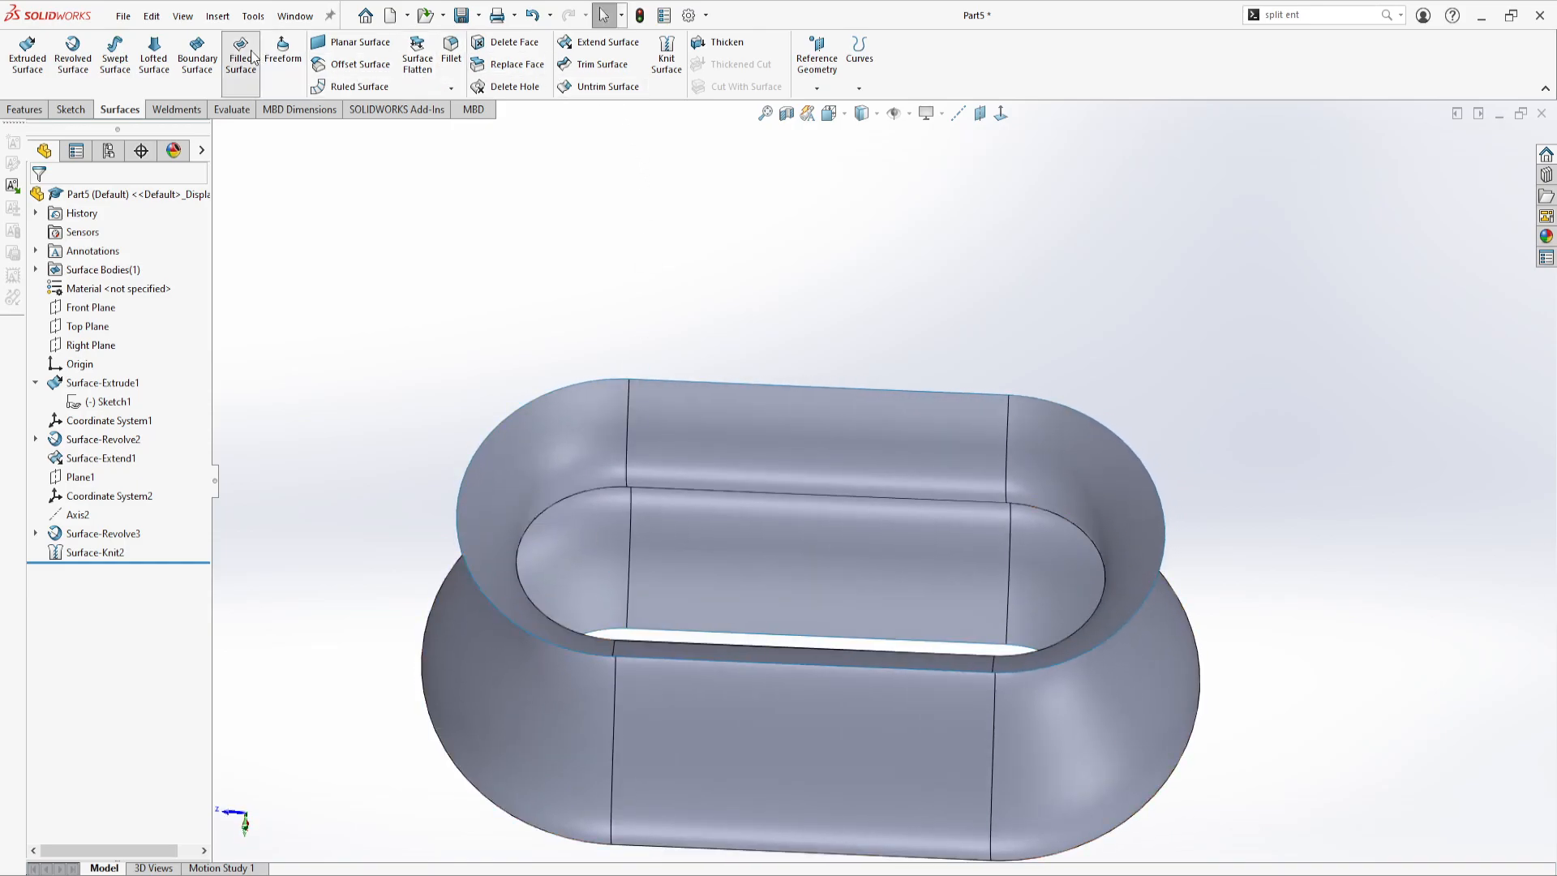
left_click(683, 380)
left_click(1059, 405)
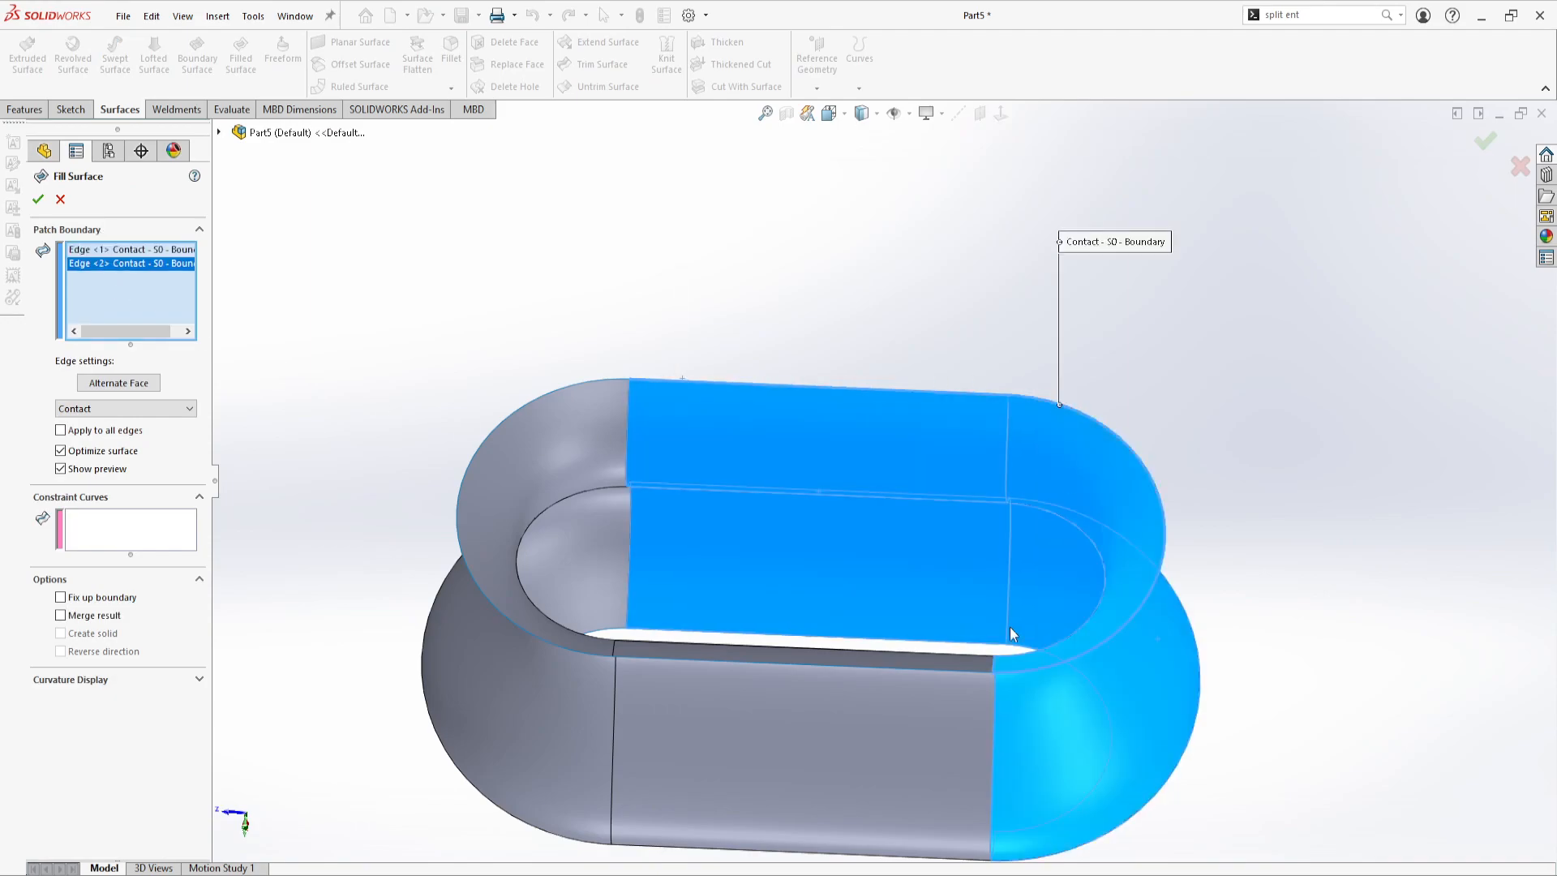
left_click(613, 665)
left_click(626, 658)
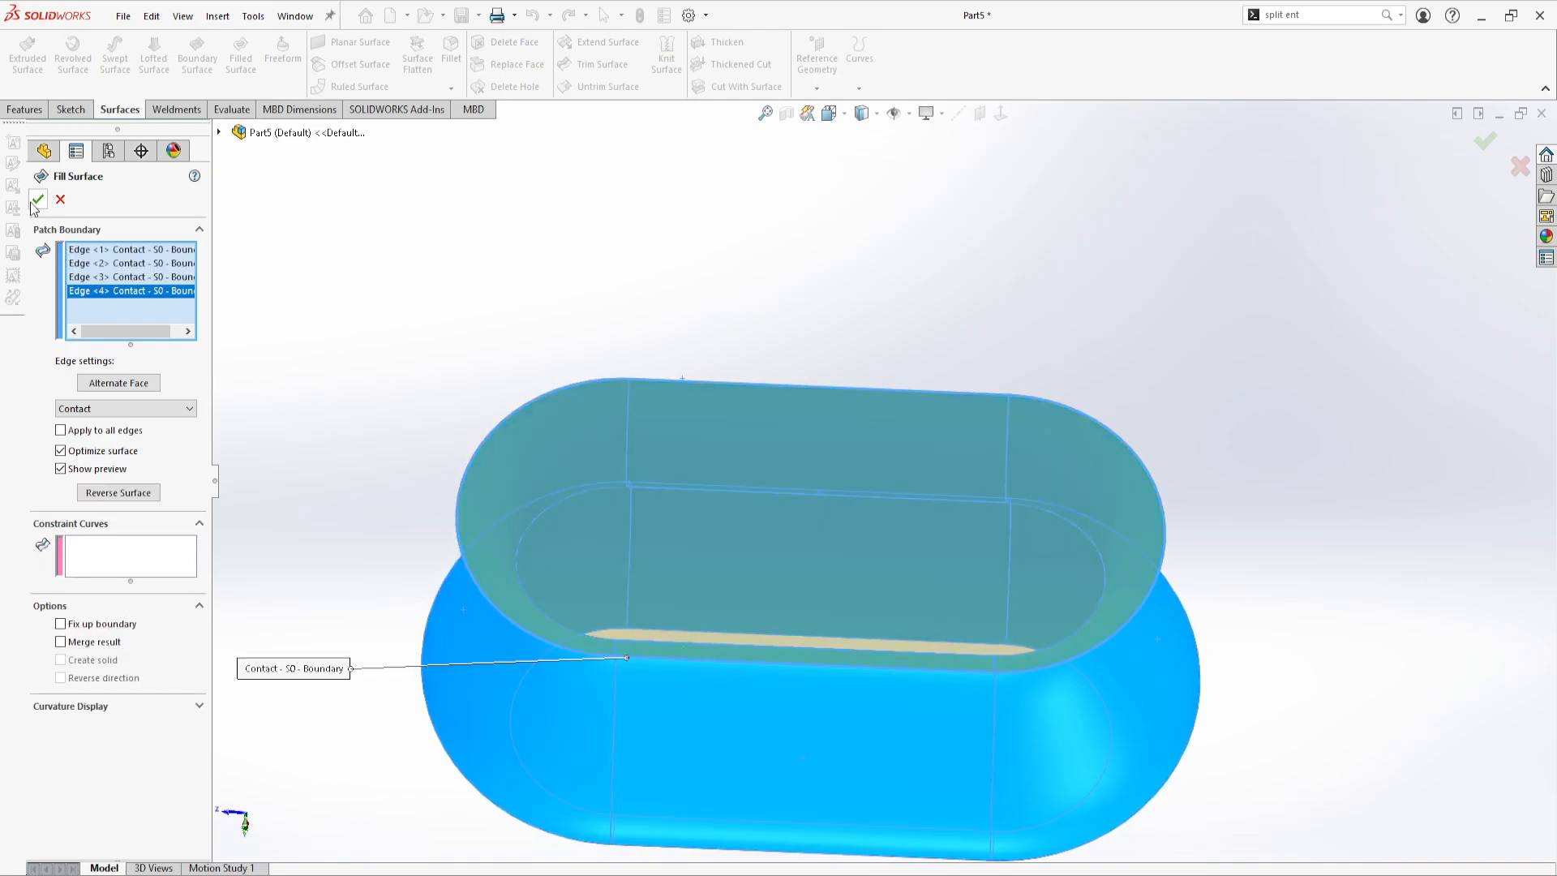
left_click(38, 200)
Cap the opposite open end with a second Filled Surface from its two straight and two curved rim edges, using Contact
middle_click_drag(773, 719, 813, 591)
scroll(812, 591, "down", 4)
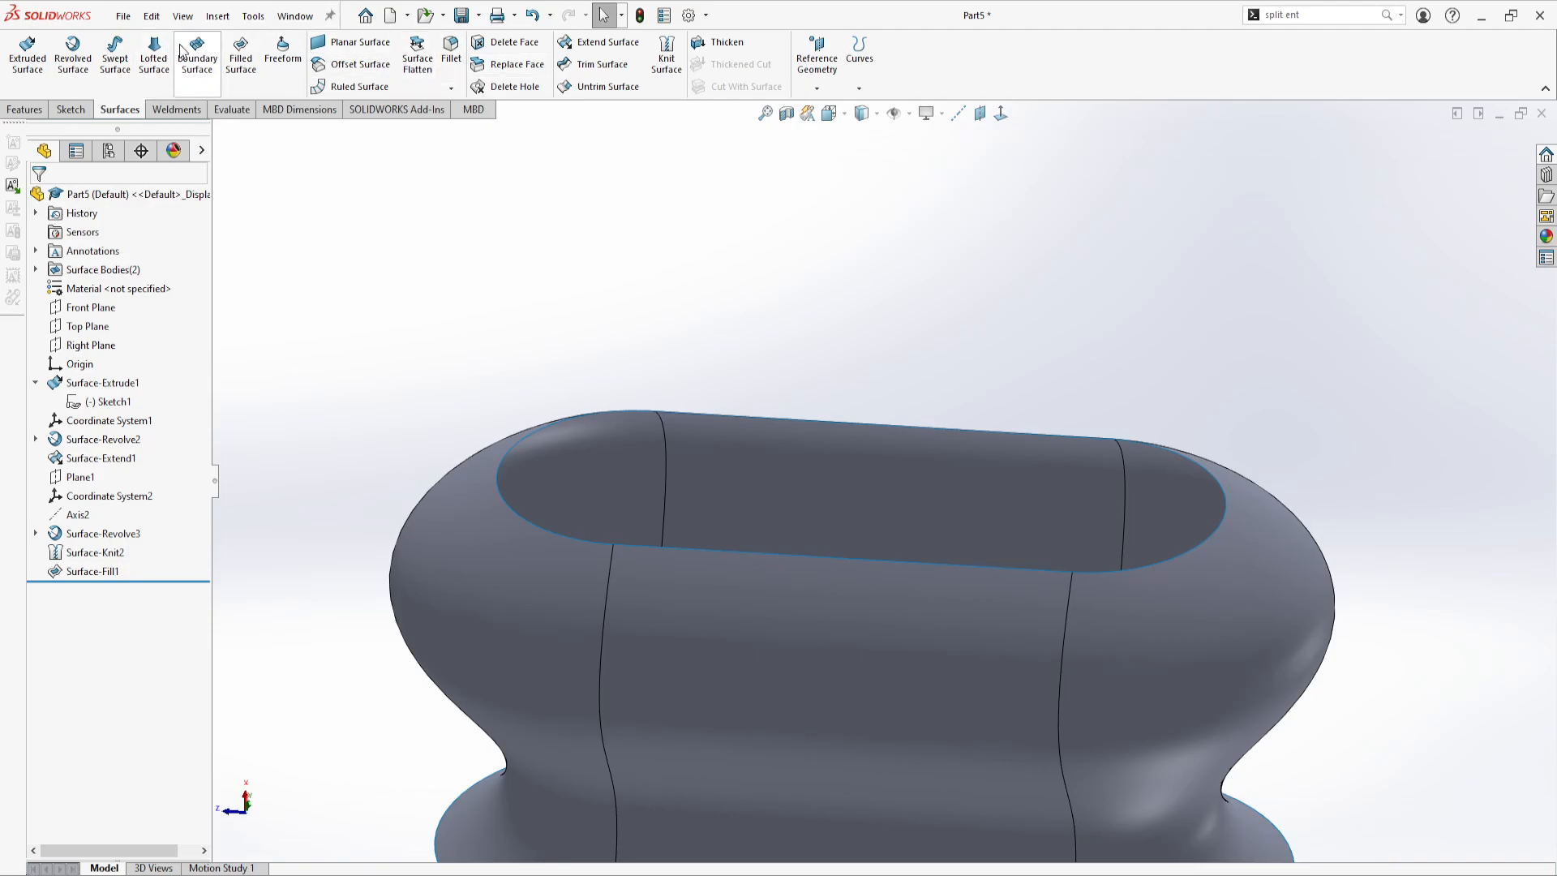
left_click(241, 53)
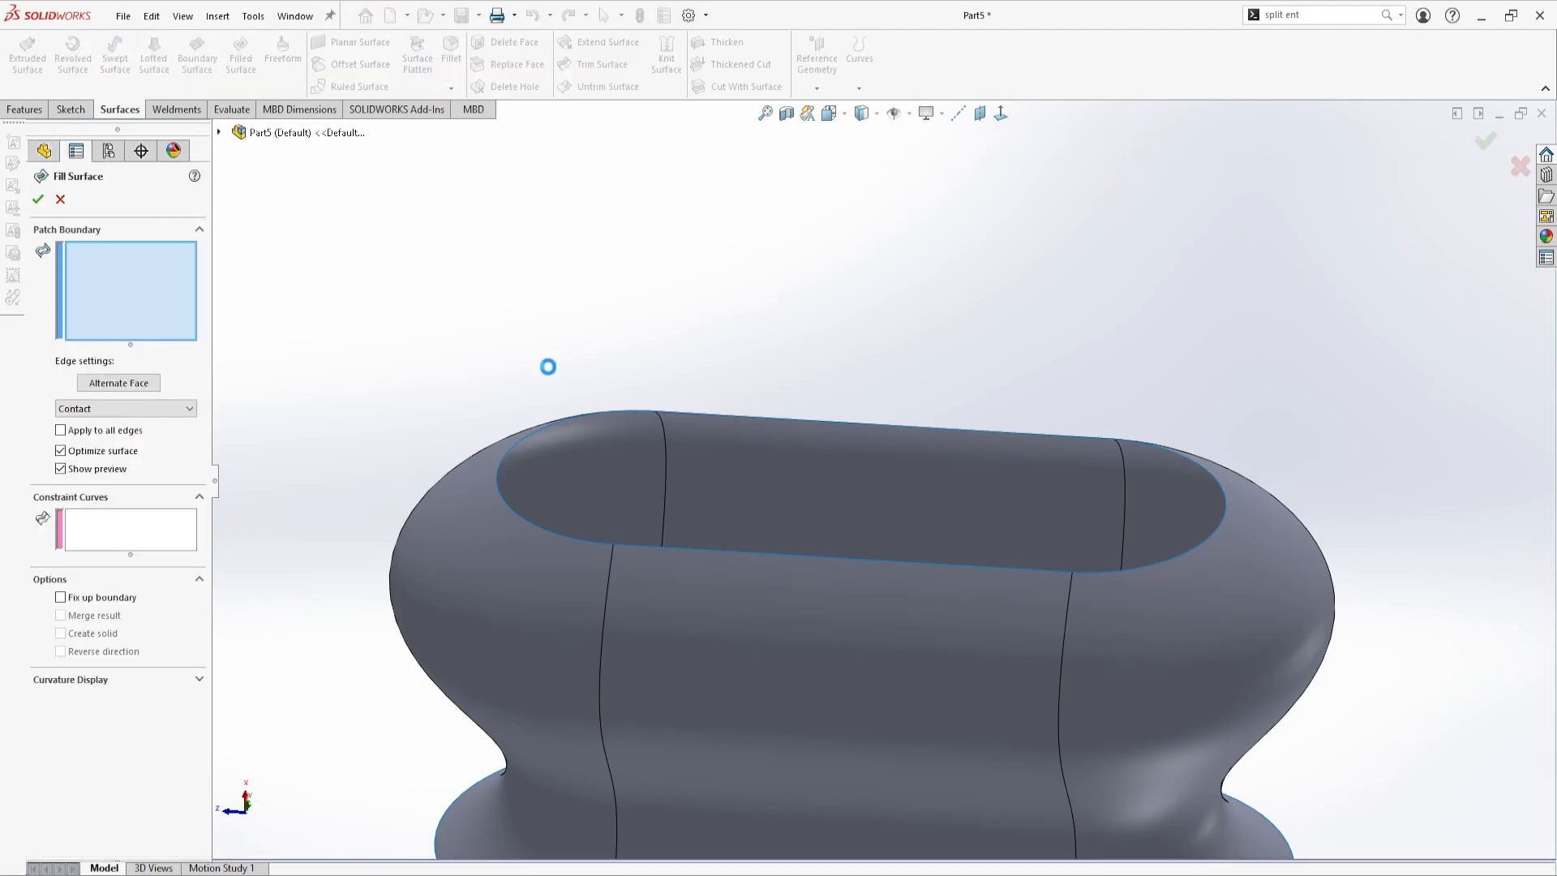
left_click(742, 416)
left_click(1220, 522)
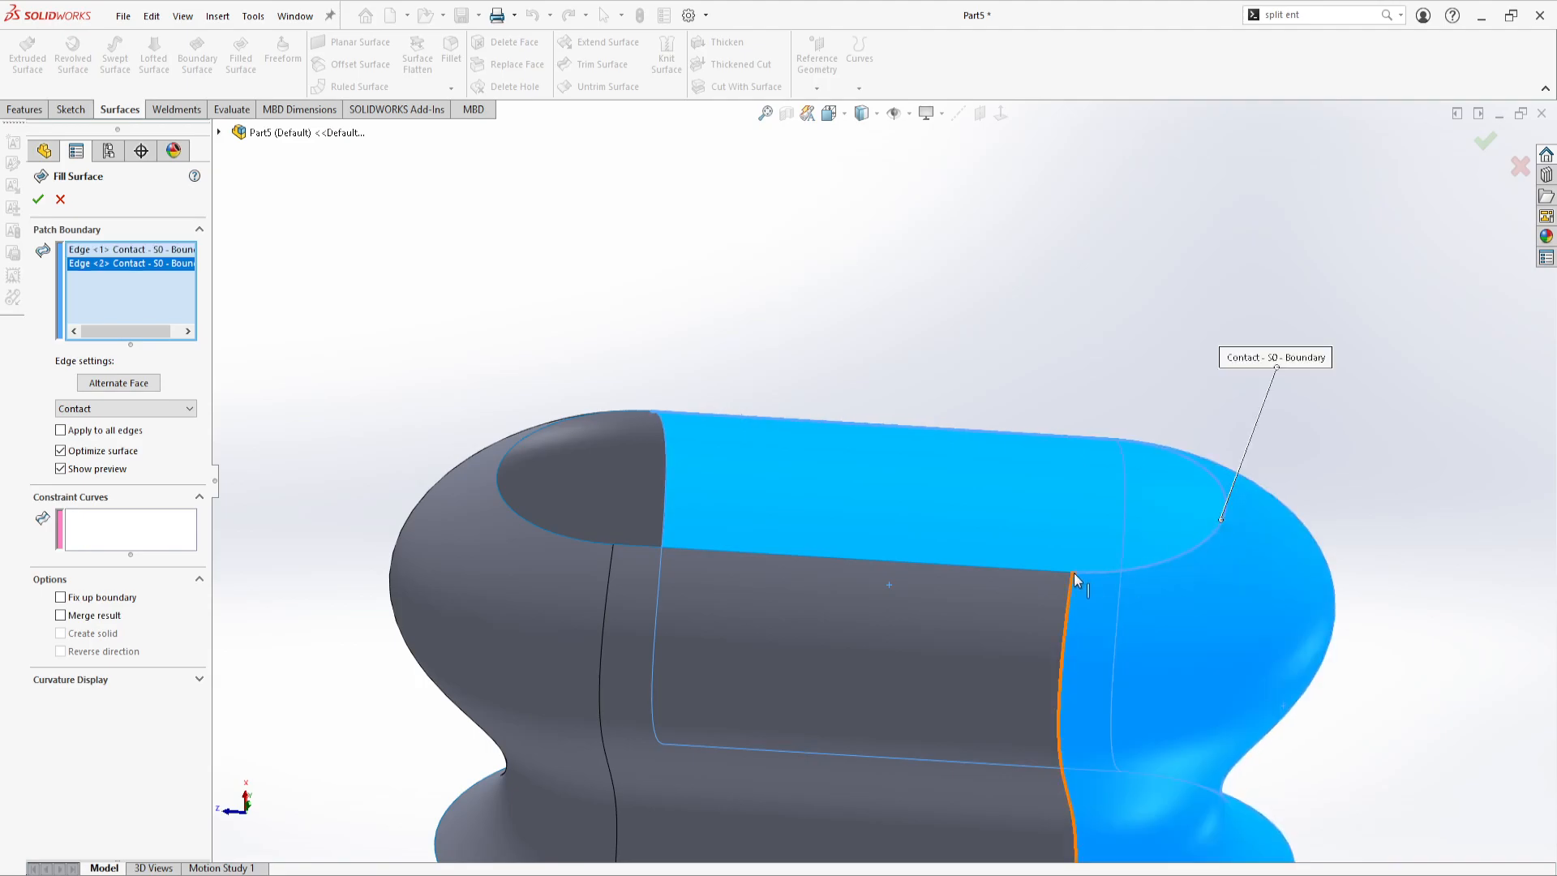
left_click(1065, 571)
left_click(582, 541)
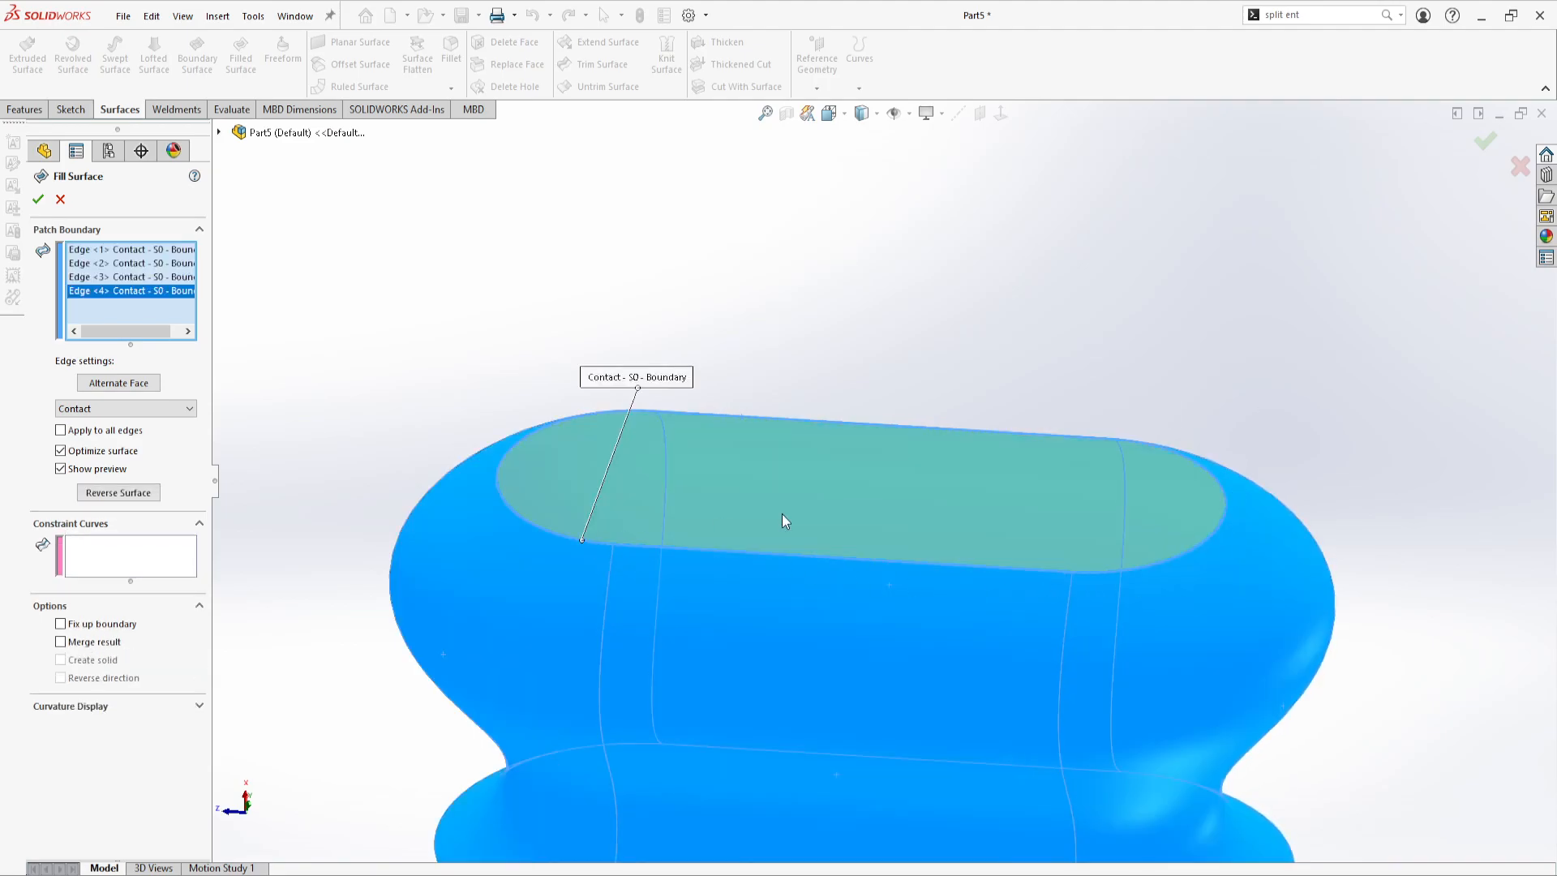
left_click(39, 199)
Examine both filled end faces and the side walls of the capped body from several angles
scroll(895, 428, "up", 5)
mouse_move(895, 428)
middle_mouse_down()
mouse_move(863, 710)
mouse_move(769, 576)
mouse_move(1042, 660)
middle_mouse_up()
mouse_move(865, 716)
middle_mouse_down()
mouse_move(753, 470)
mouse_move(660, 619)
mouse_move(709, 483)
mouse_move(466, 524)
mouse_move(691, 639)
mouse_move(562, 521)
mouse_move(730, 616)
mouse_move(862, 737)
mouse_move(664, 655)
middle_mouse_up()
scroll(883, 588, "down", 3)
middle_click_drag(884, 591, 909, 566)
scroll(862, 587, "up", 5)
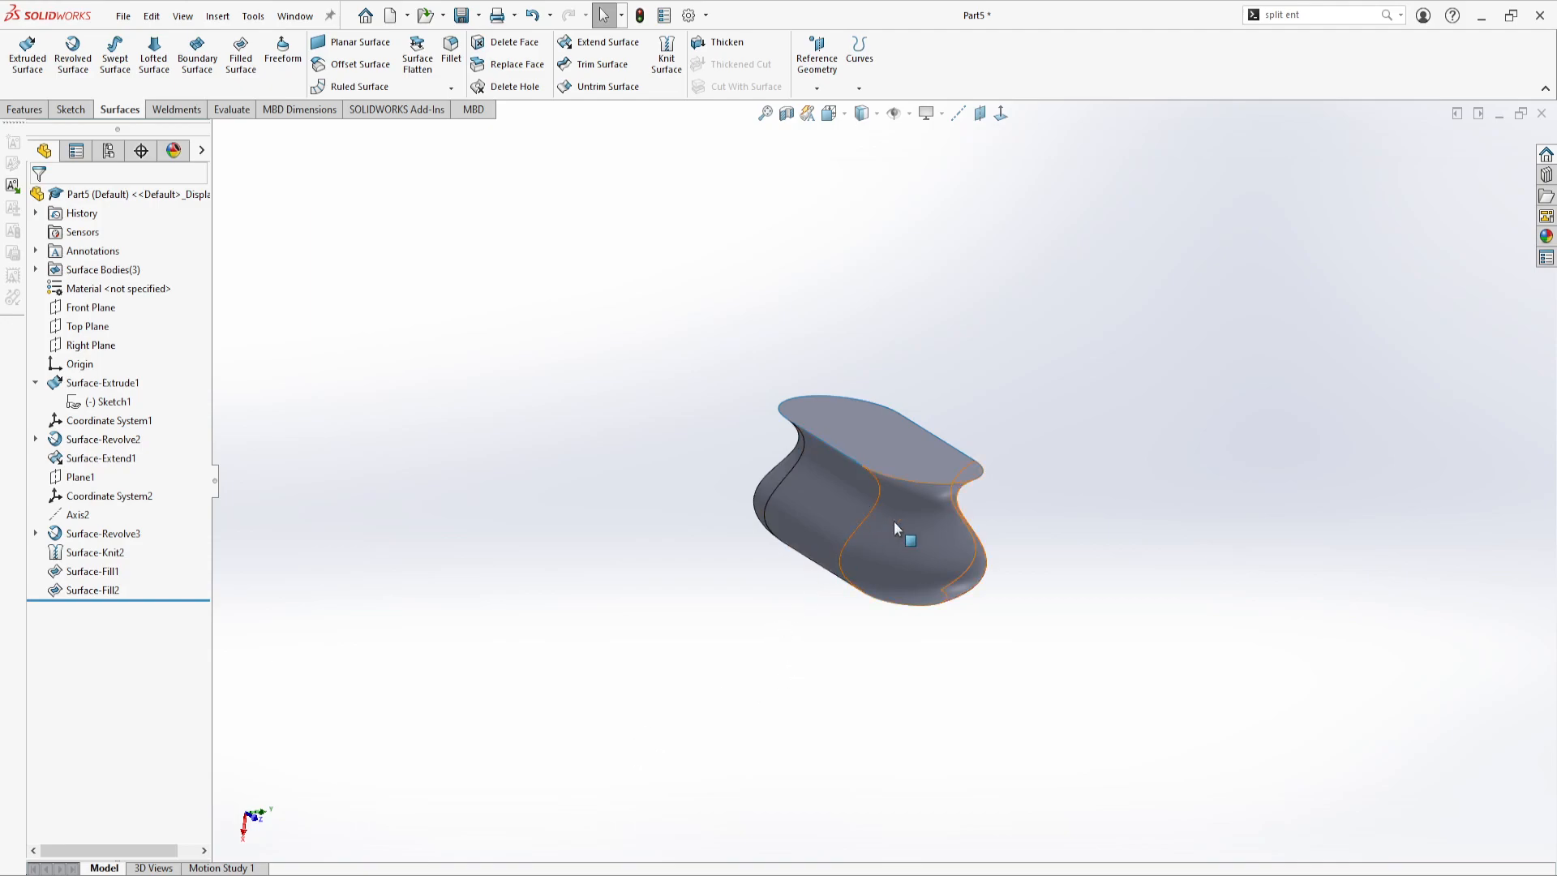
middle_click_drag(684, 405, 850, 530)
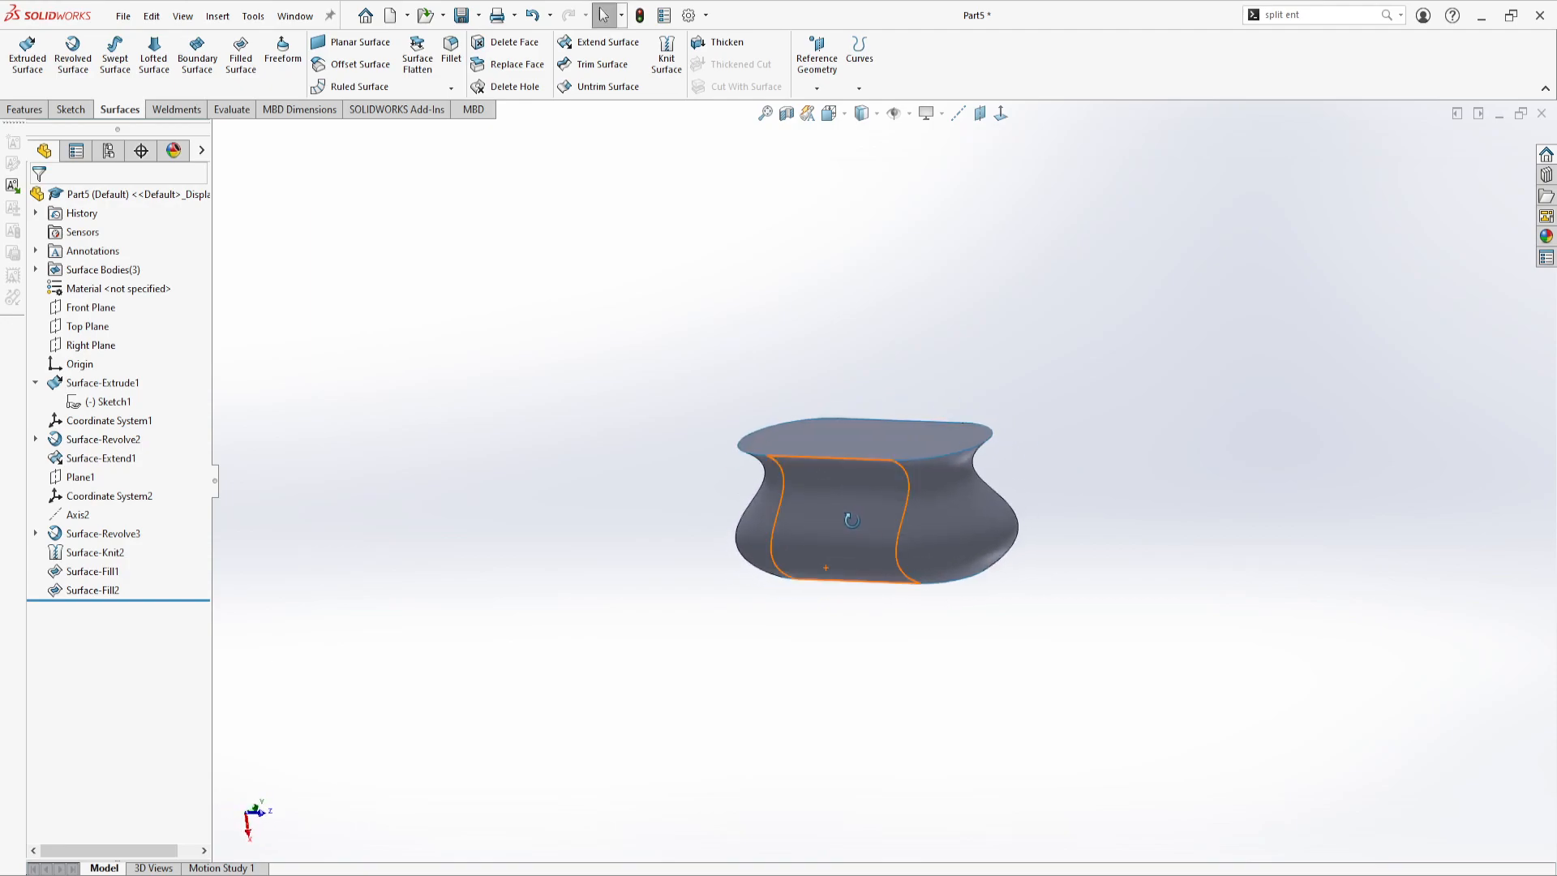